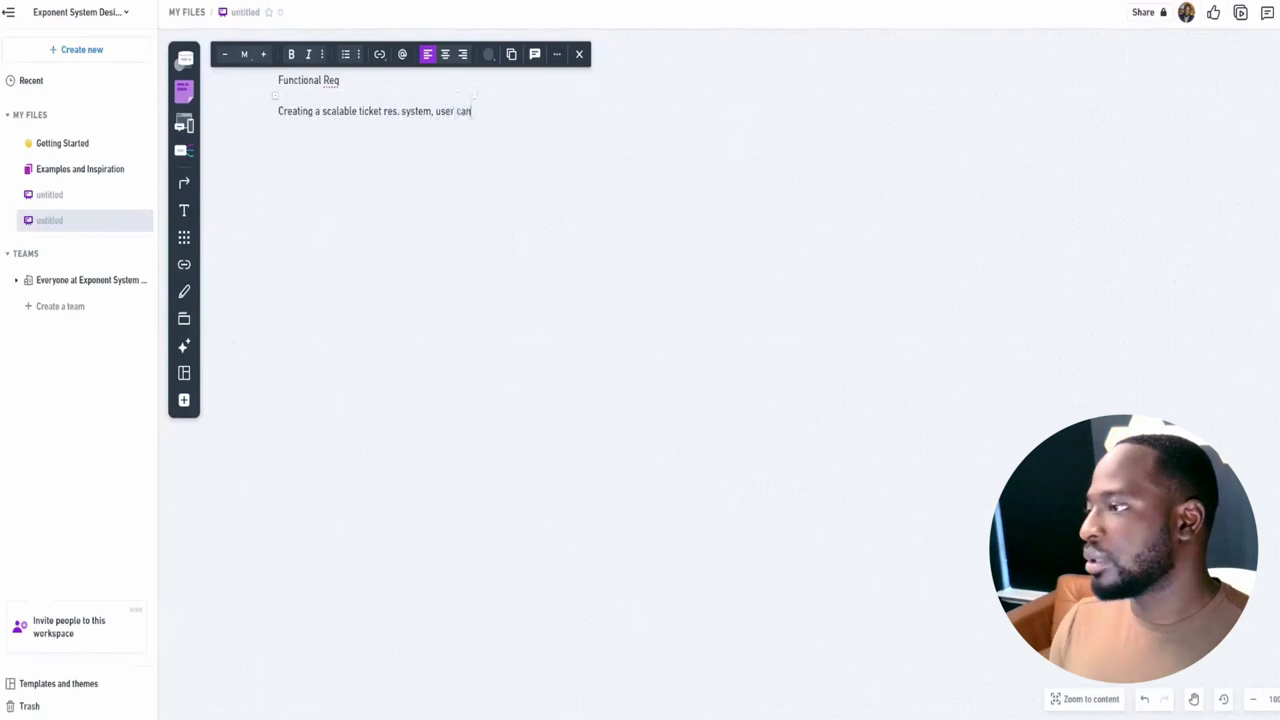
List "Browse Events", "Select Seats" and "Buy Seats" as numbered items under the functional requirements sentence
{"action": "type", "text": "1. Browse"}
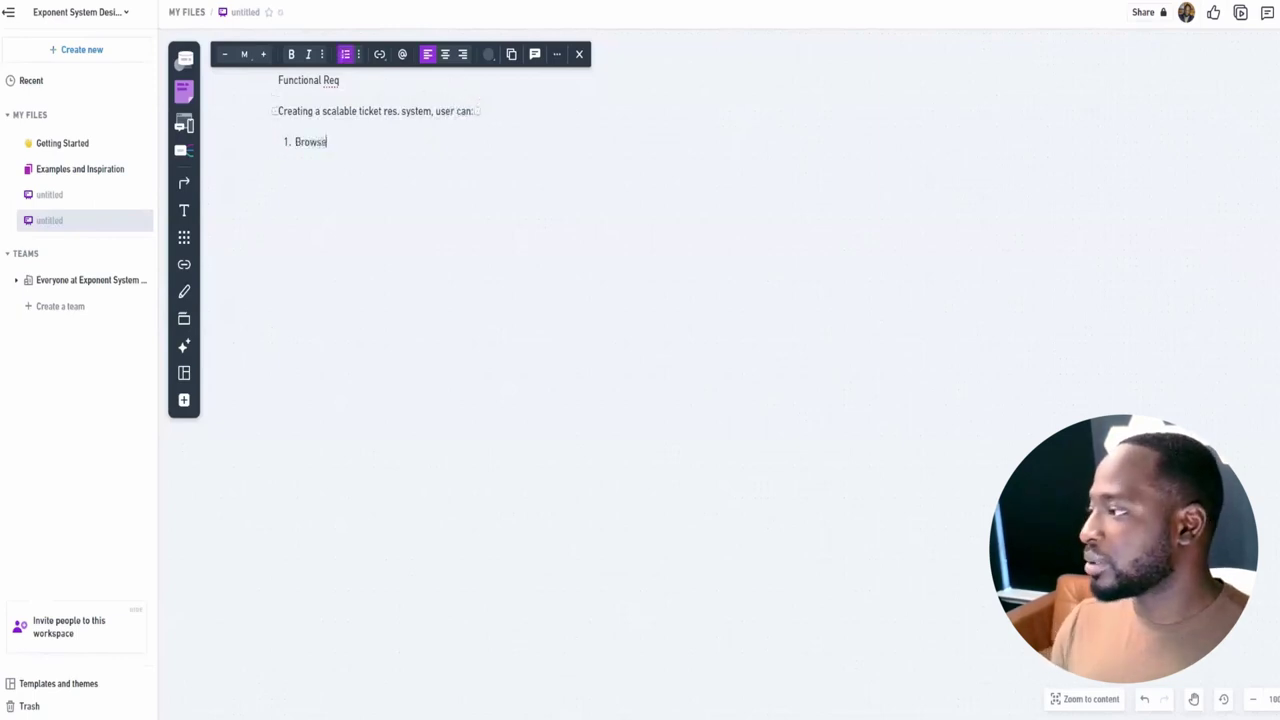
{"action": "type", "text": " Events"}
{"action": "key", "text": "Return"}
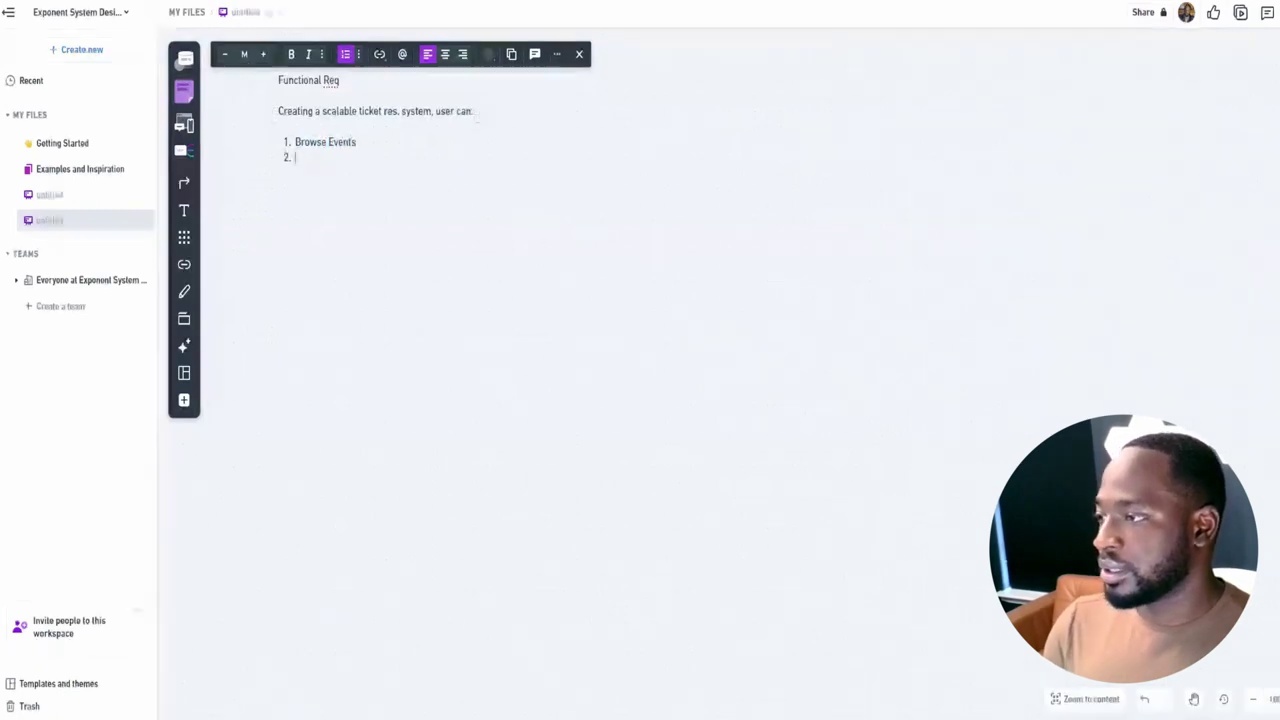
{"action": "type", "text": "Select"}
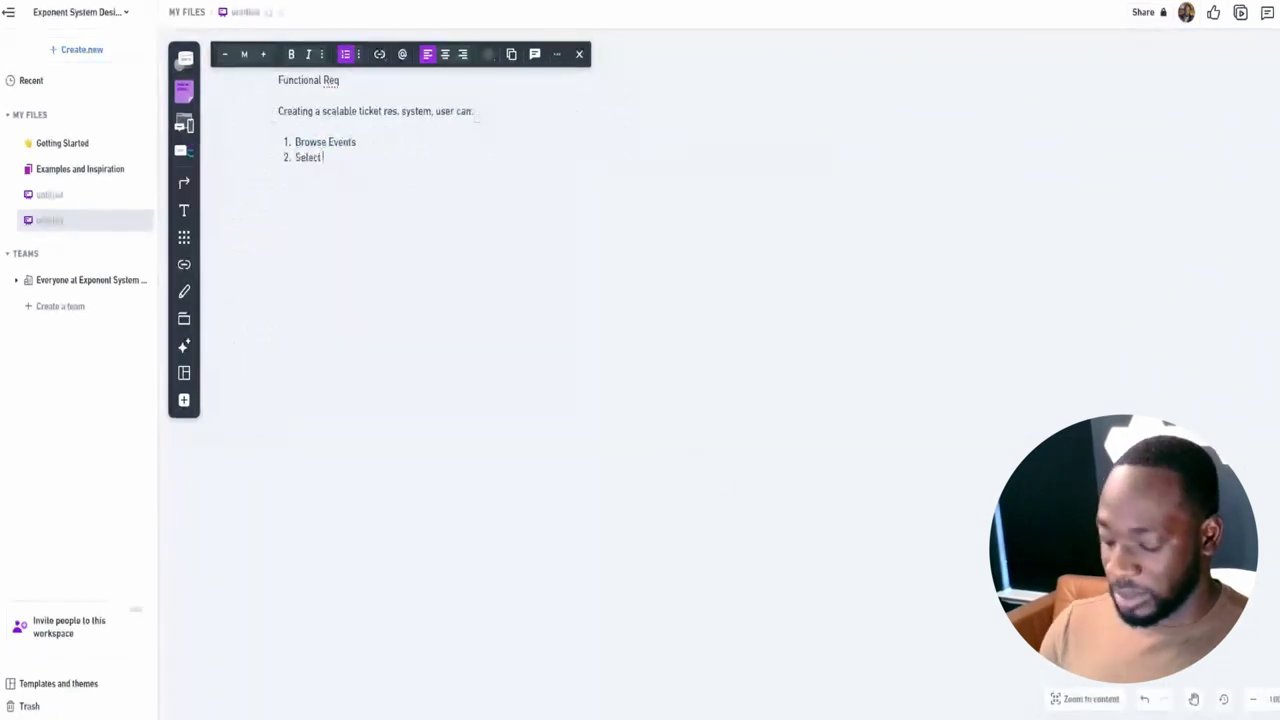
{"action": "type", "text": " Seats"}
{"action": "key", "text": "Return"}
{"action": "type", "text": "Buy"}
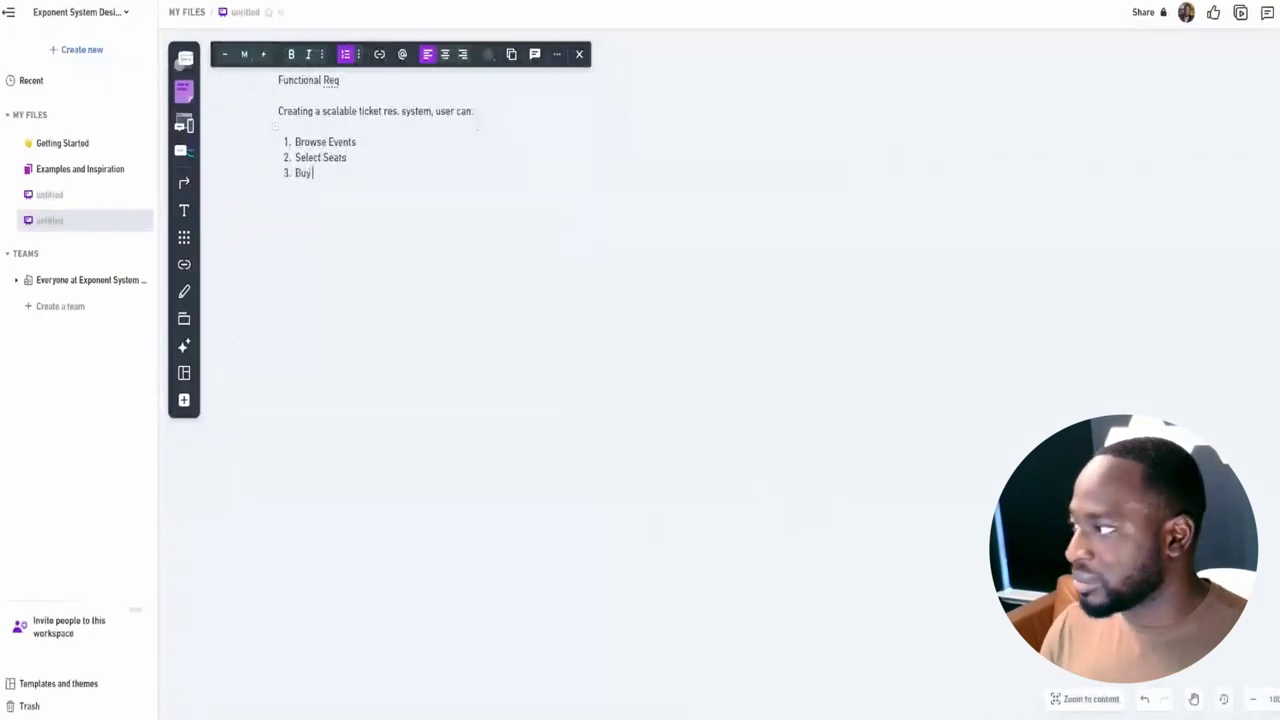
{"action": "type", "text": " Seats"}
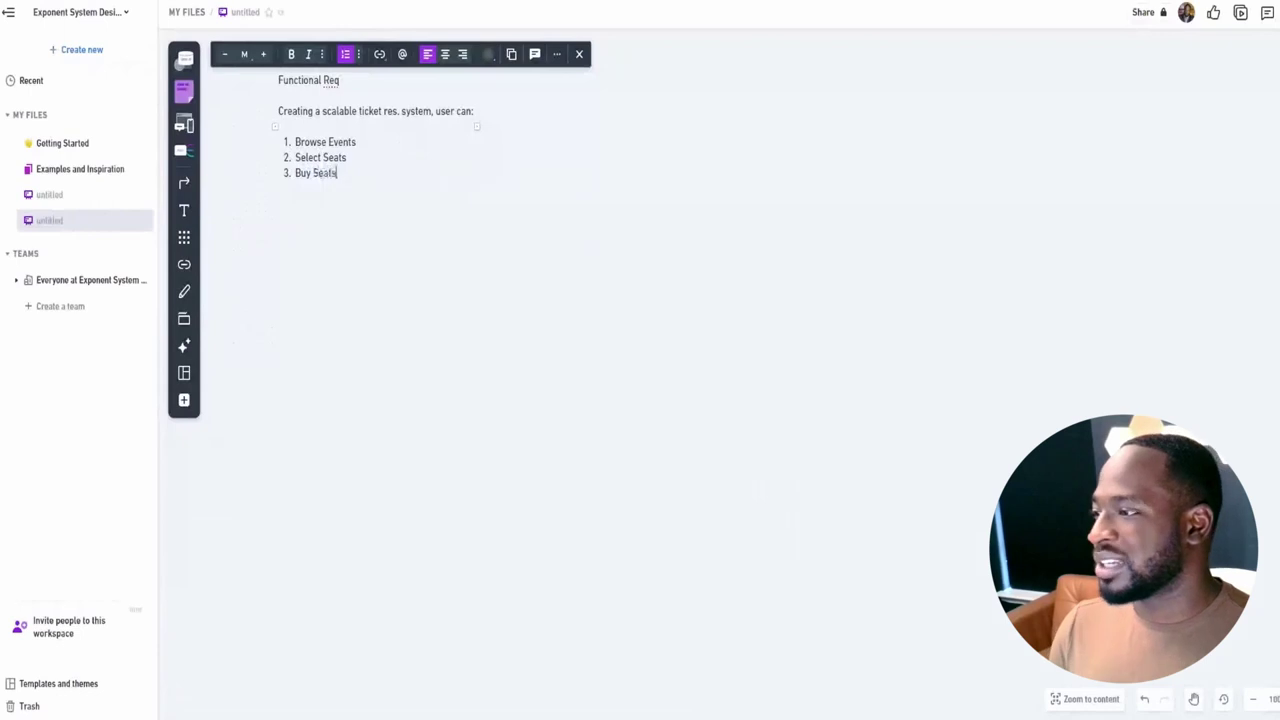
Add a fourth functional requirement reading "option: Make User Profile, store payment info" and finish editing the text
{"action": "key", "text": "Return"}
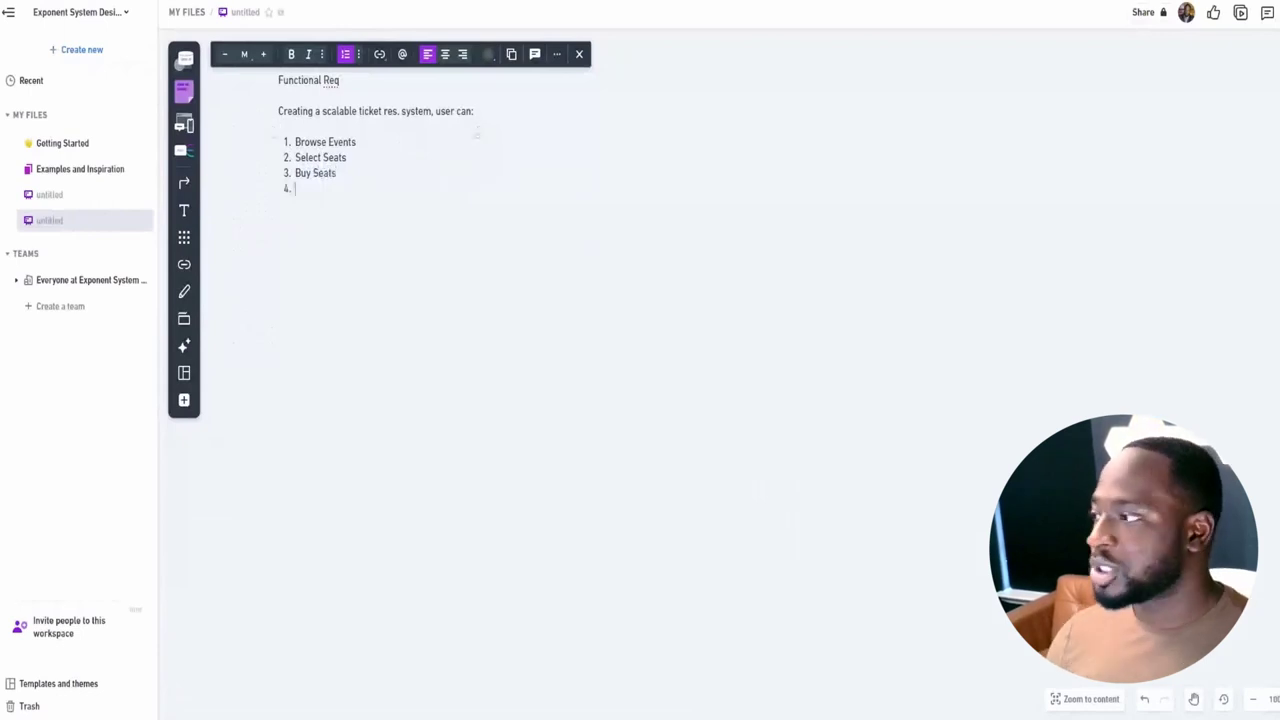
{"action": "type", "text": "opt"}
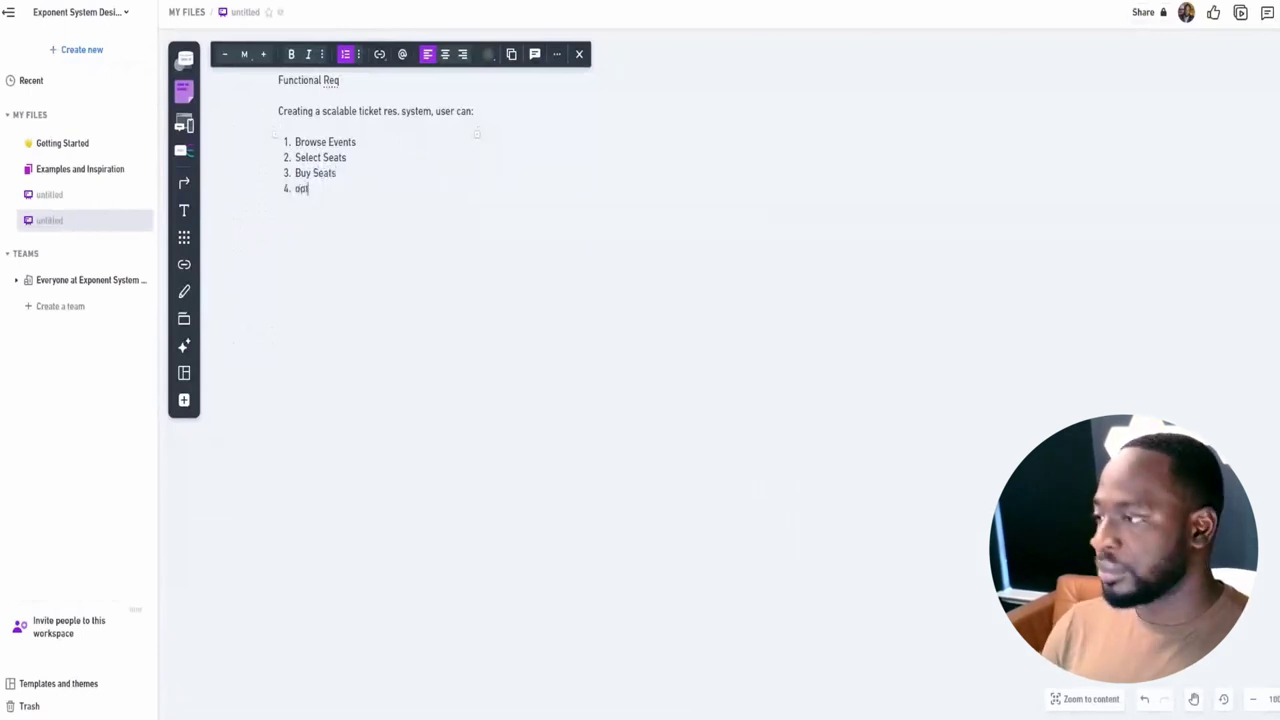
{"action": "type", "text": "ion"}
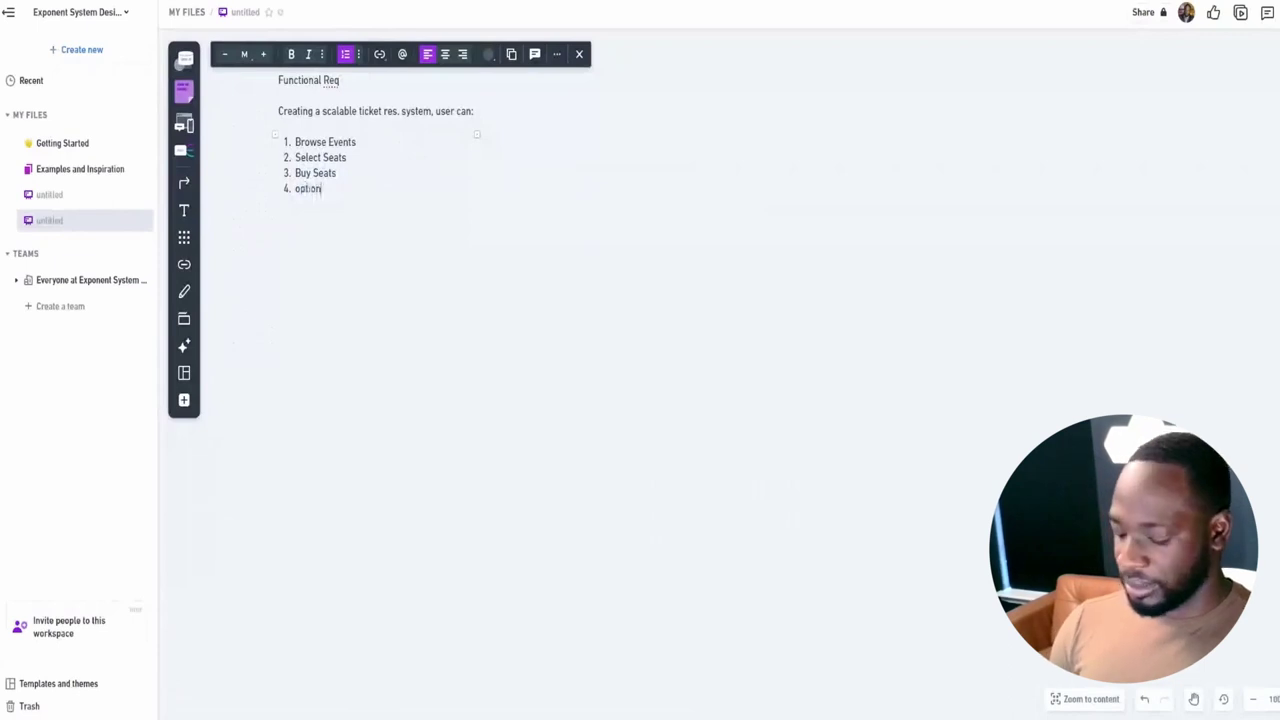
{"action": "type", "text": ": Make"}
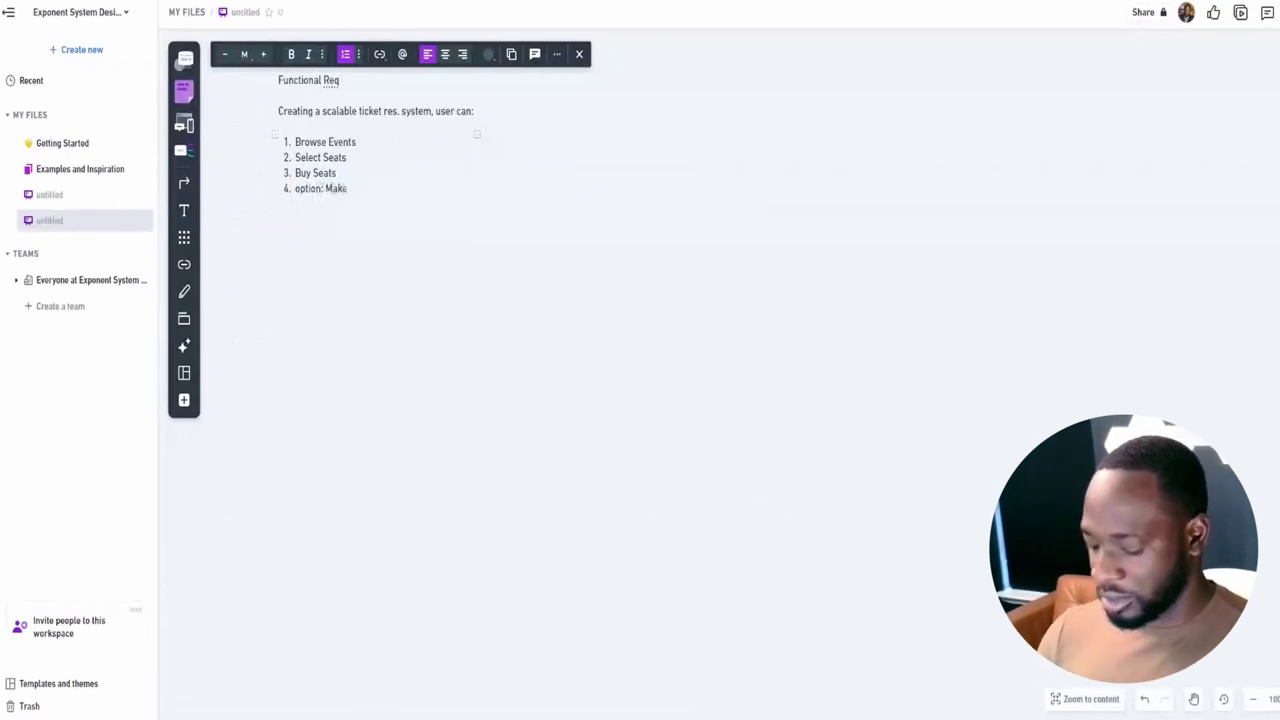
{"action": "type", "text": " User P"}
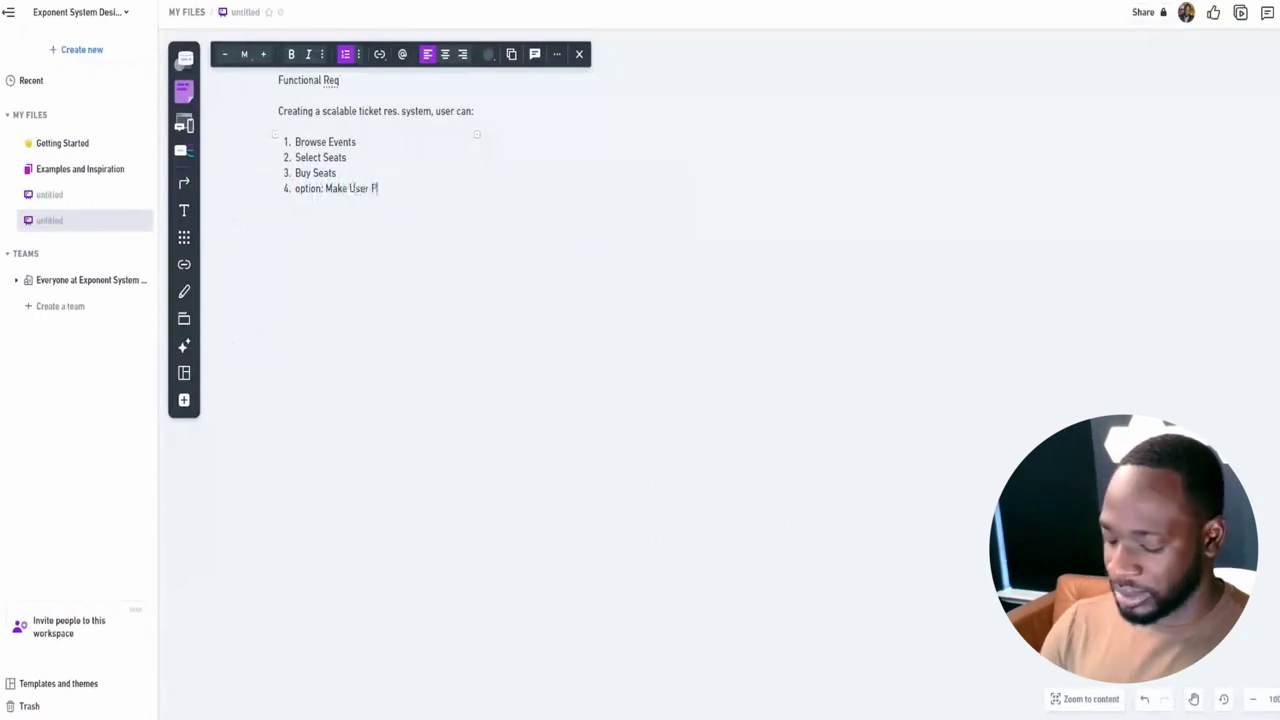
{"action": "type", "text": "rofile"}
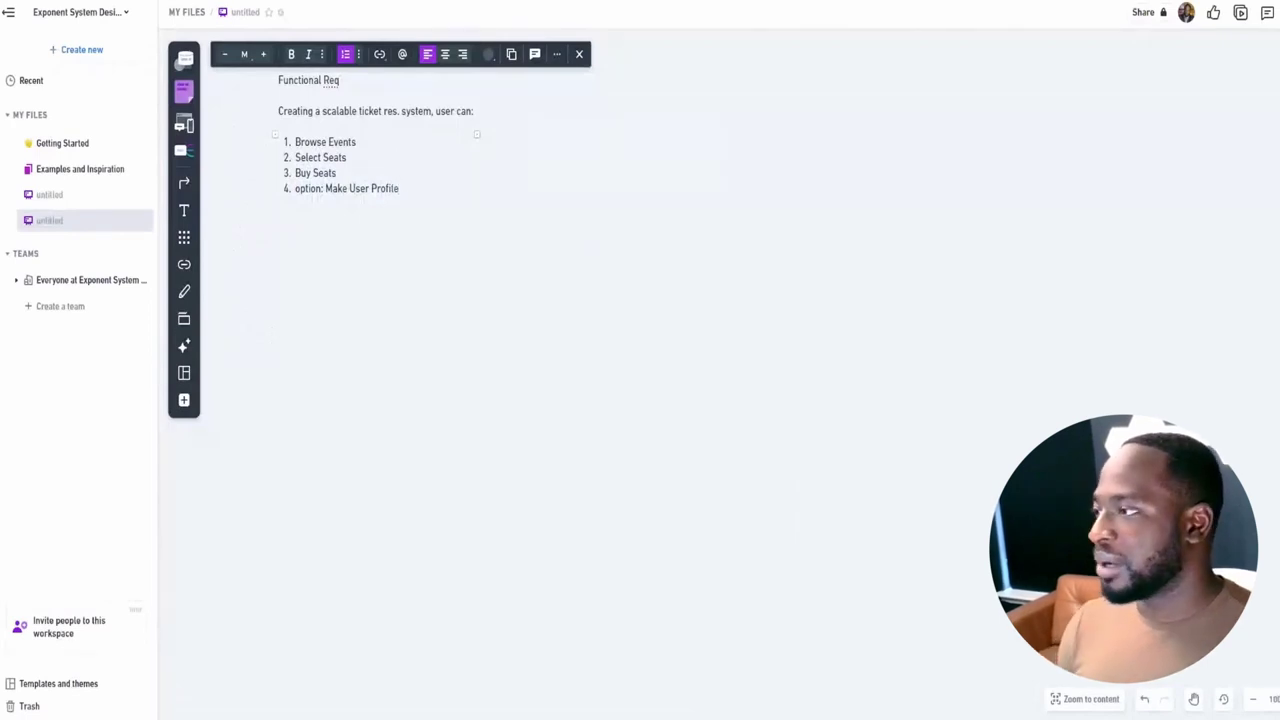
{"action": "type", "text": ", "}
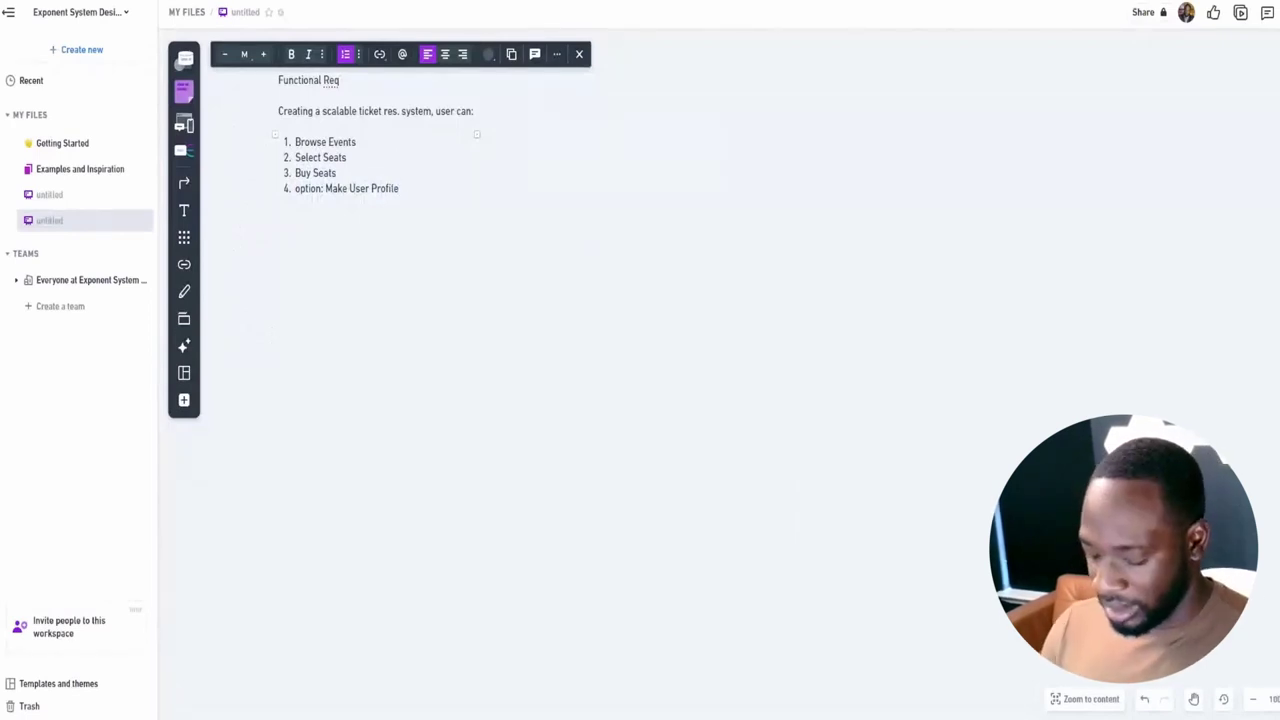
{"action": "type", "text": "stor"}
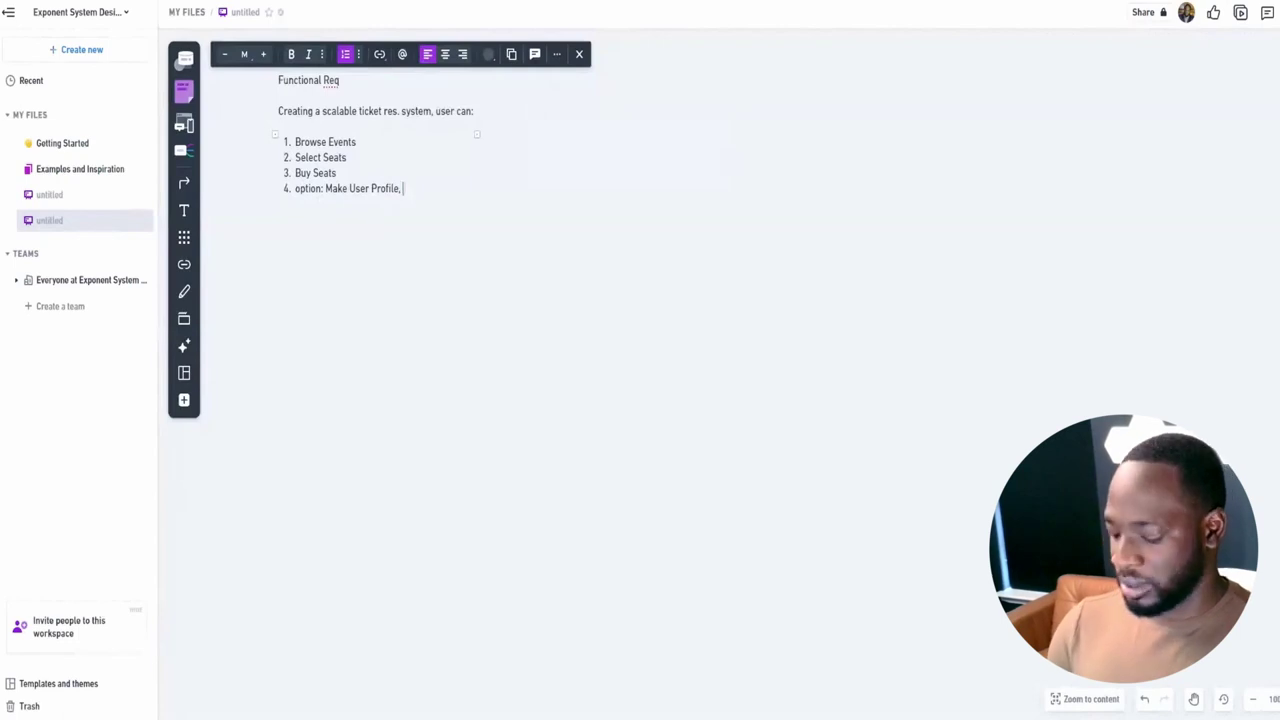
{"action": "type", "text": "e"}
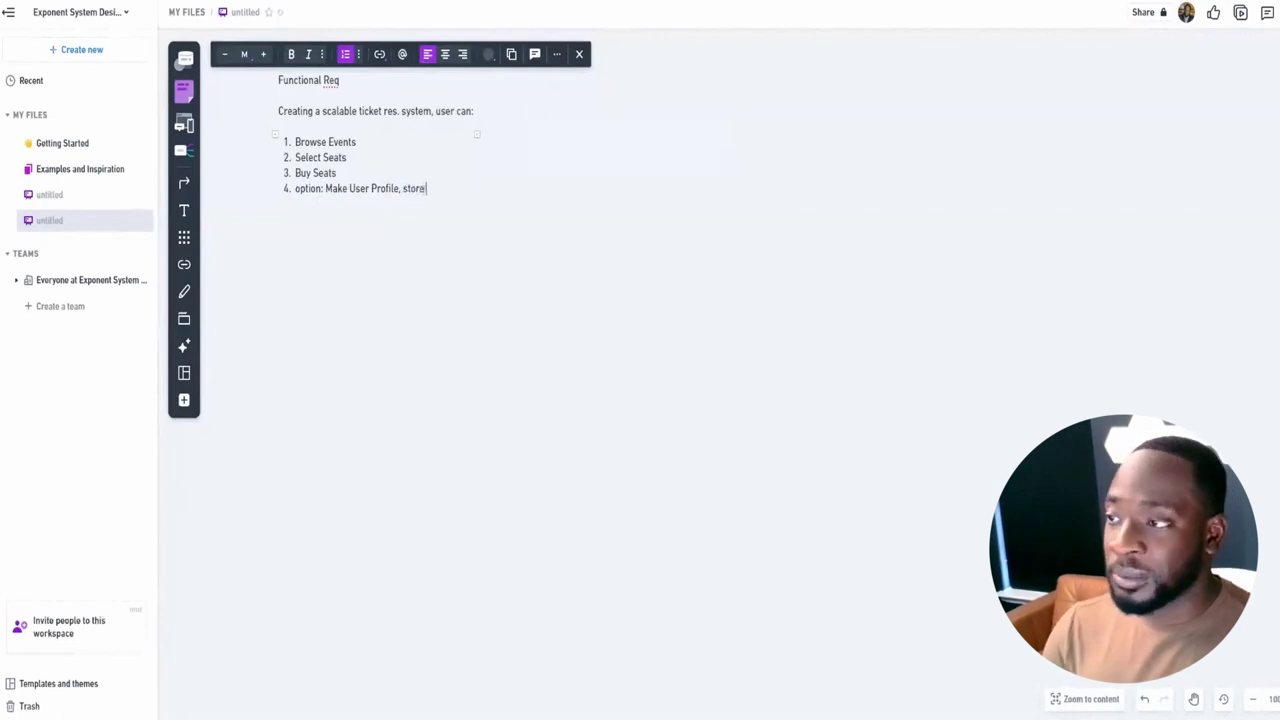
{"action": "type", "text": " payme"}
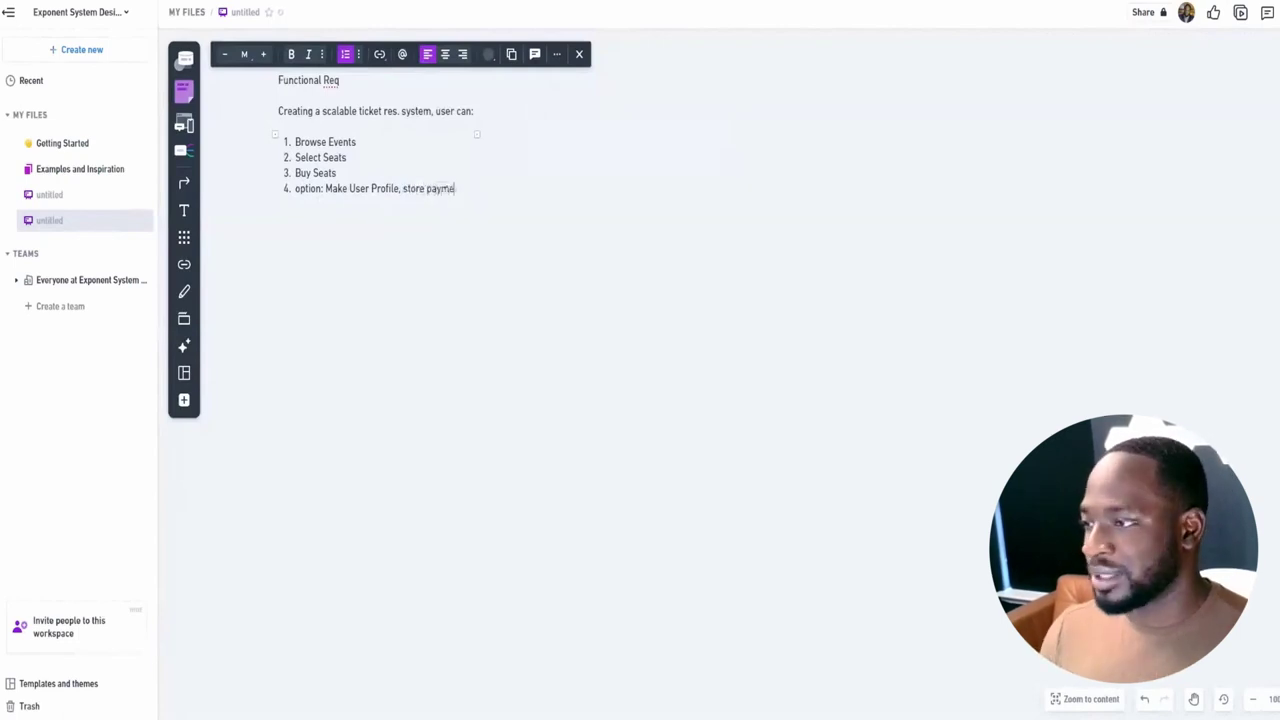
{"action": "type", "text": "nt info"}
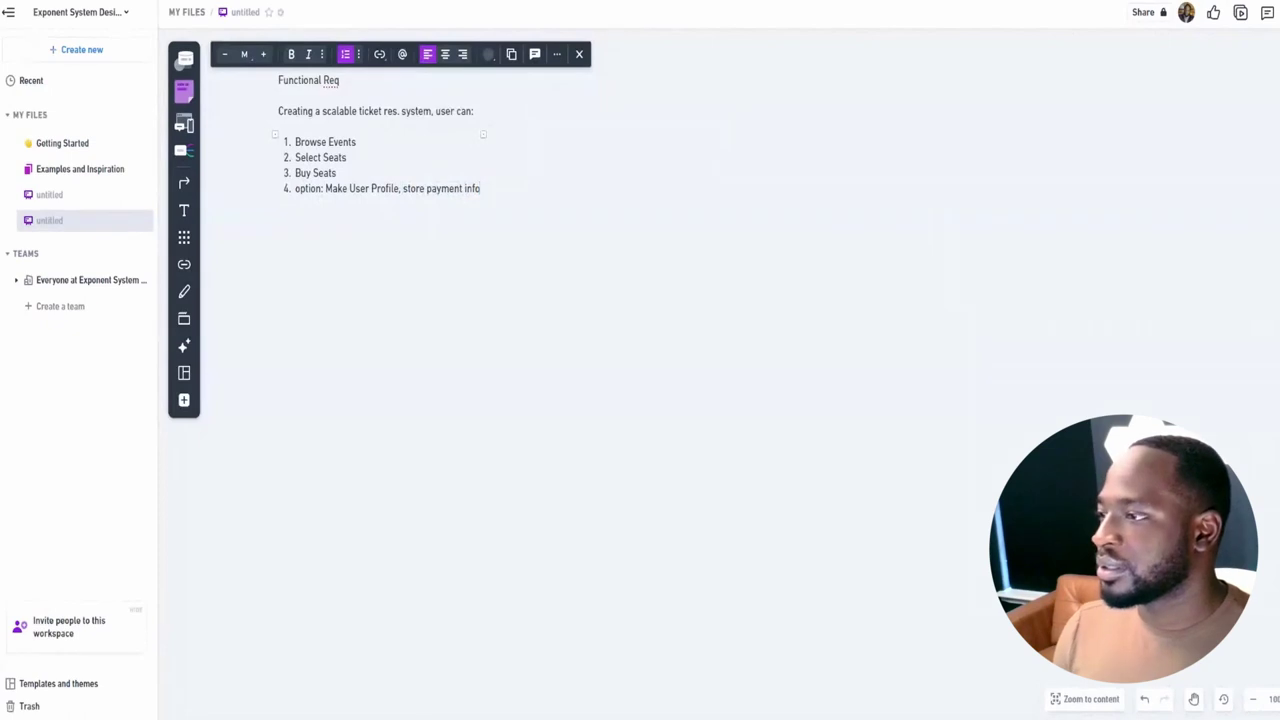
{"action": "left_click", "coordinate": [550, 115]}
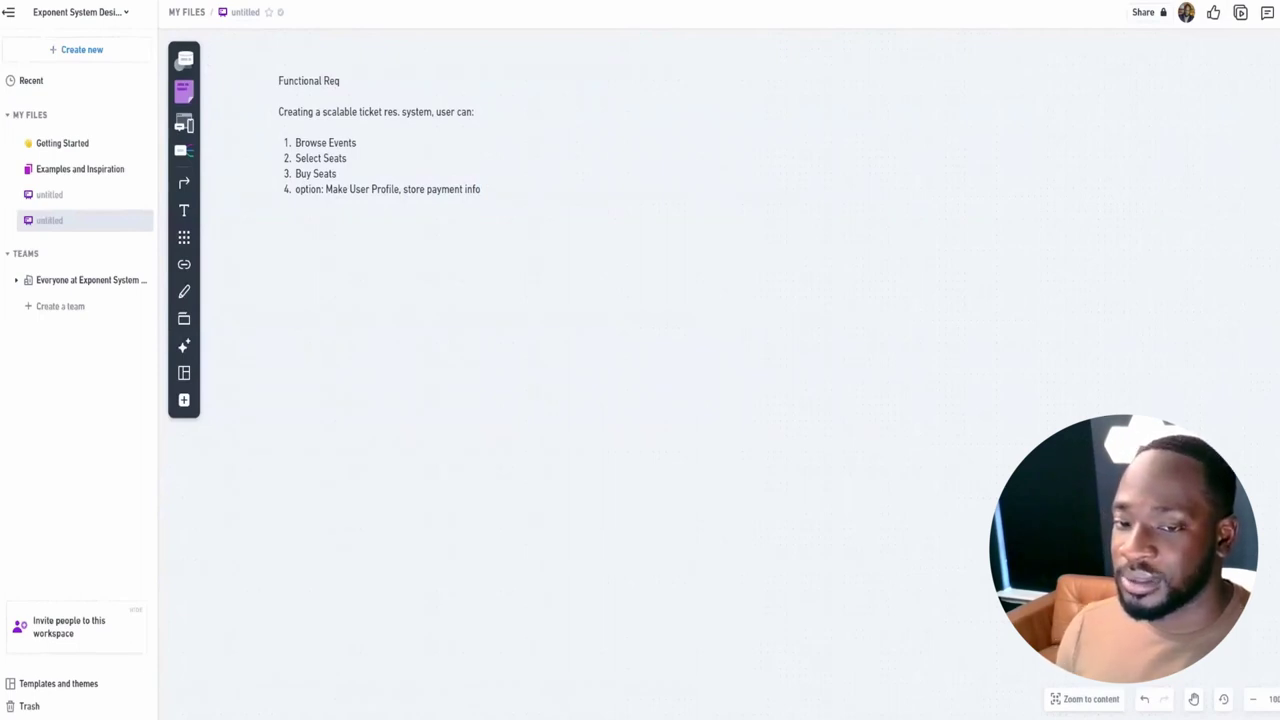
Place a new text block headed "API" to the right of the functional requirements, level with their heading
{"action": "scroll", "coordinate": [553, 110], "scroll_direction": "right", "scroll_amount": 2}
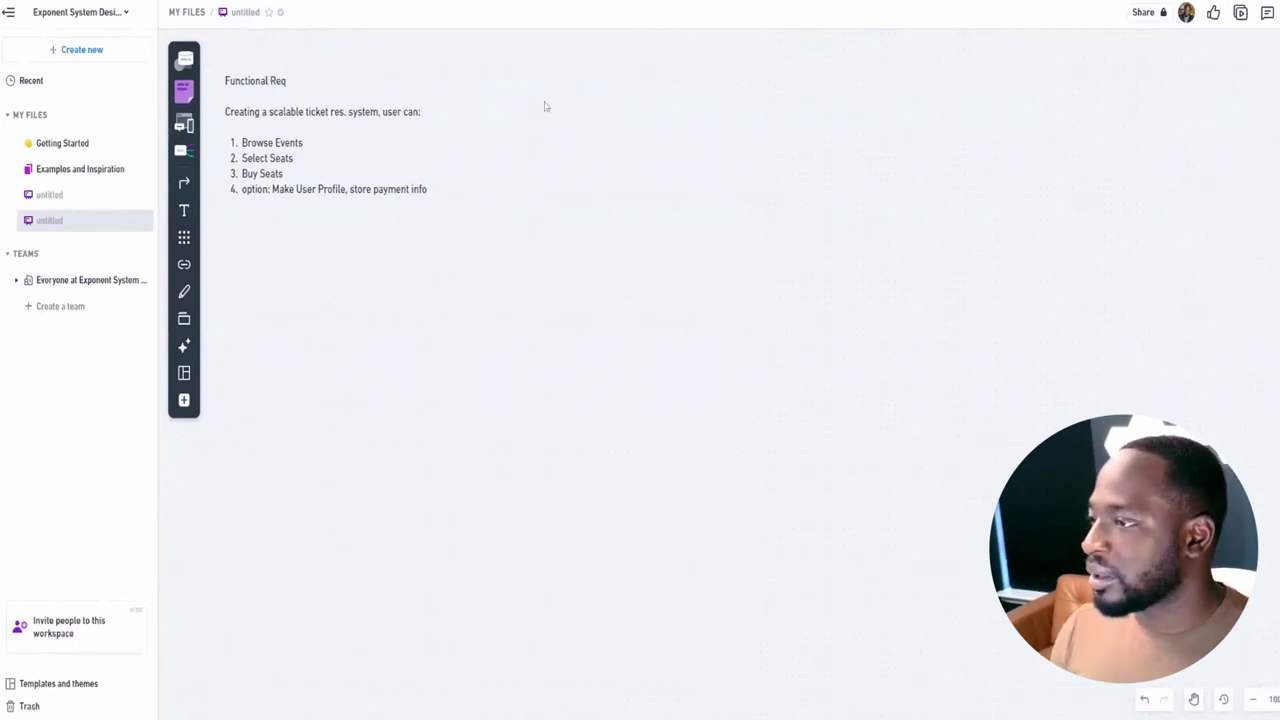
{"action": "key", "text": "t"}
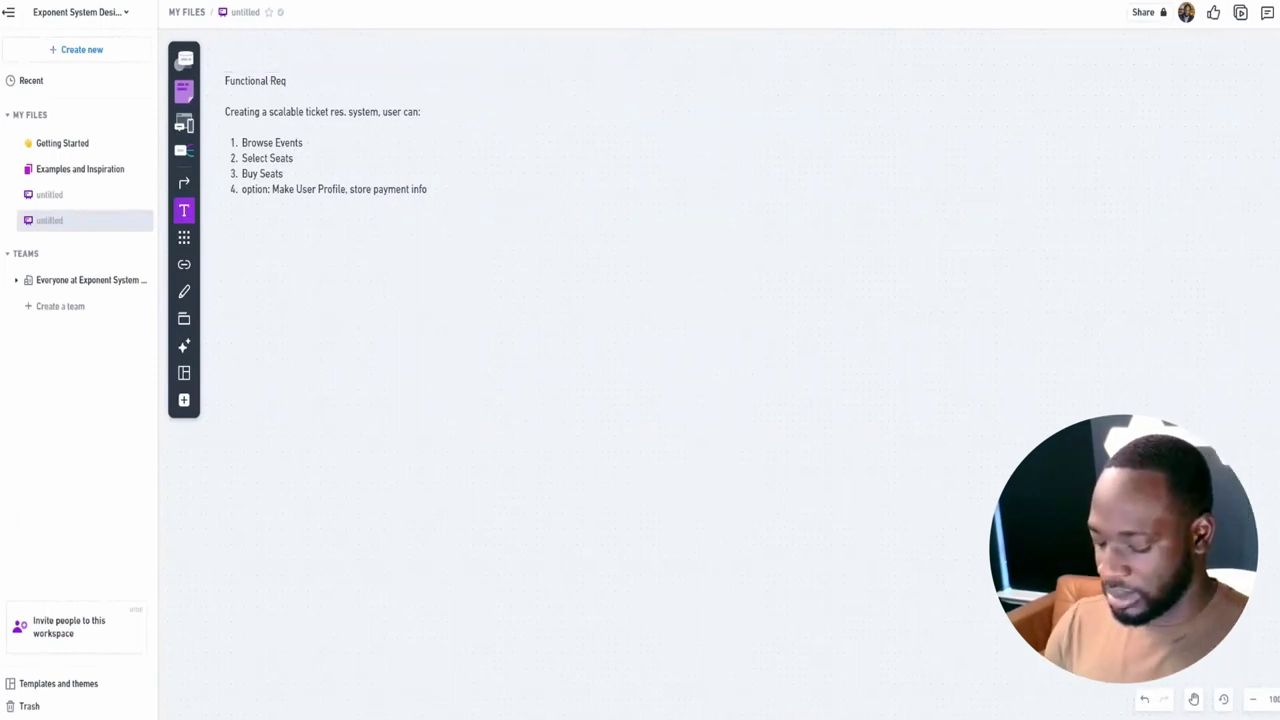
{"action": "left_click", "coordinate": [537, 79]}
{"action": "type", "text": "API"}
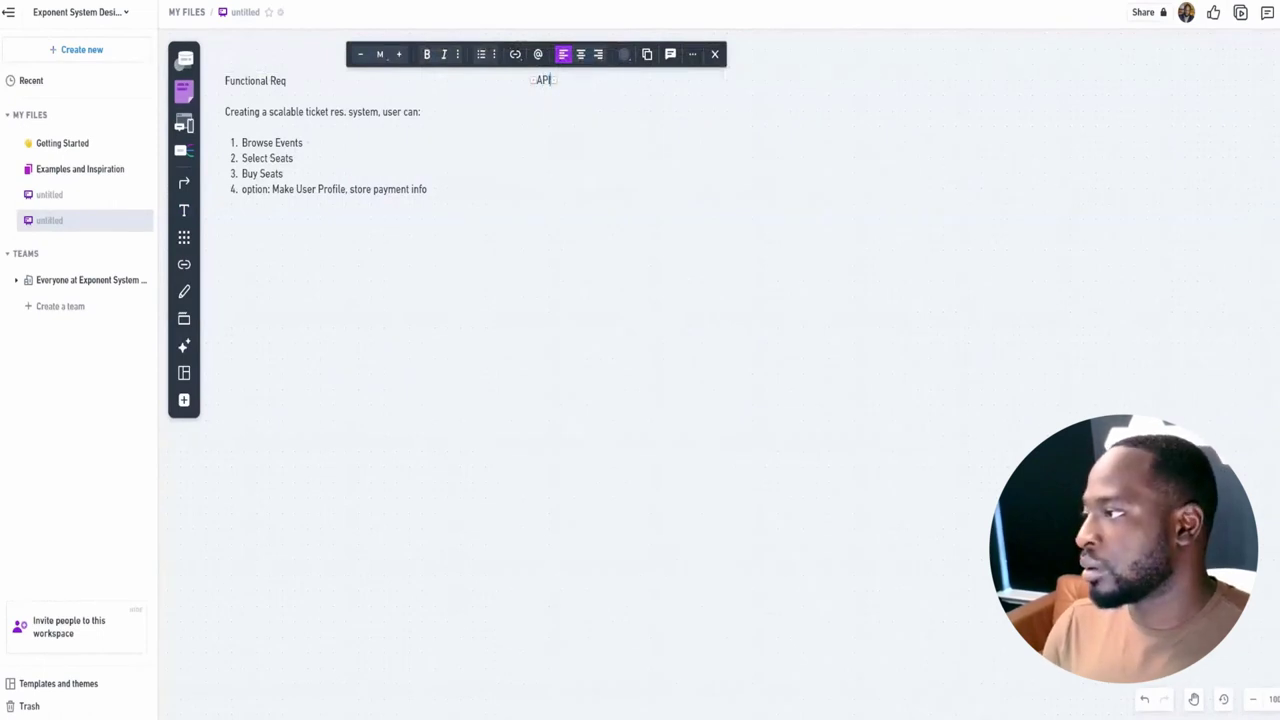
{"action": "key", "text": "Return"}
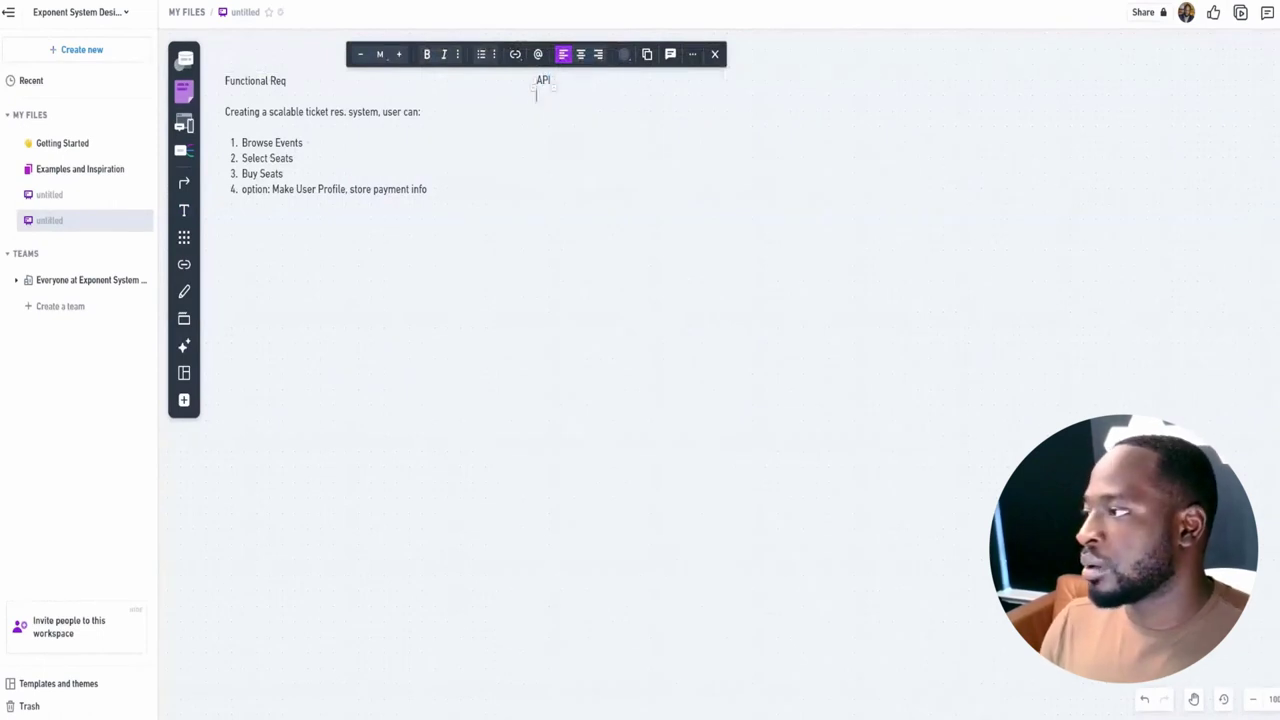
Start a numbered list under the API heading with the item "Event : /events"
{"action": "type", "text": "1."}
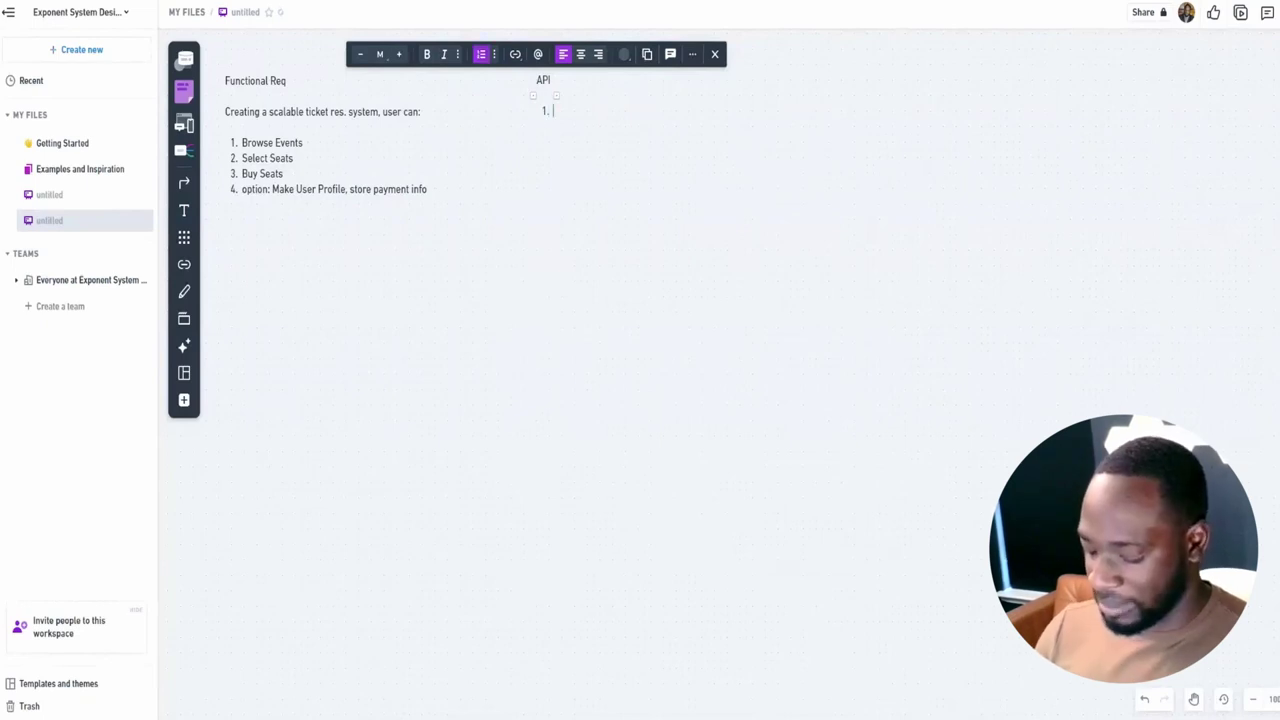
{"action": "type", "text": "Event"}
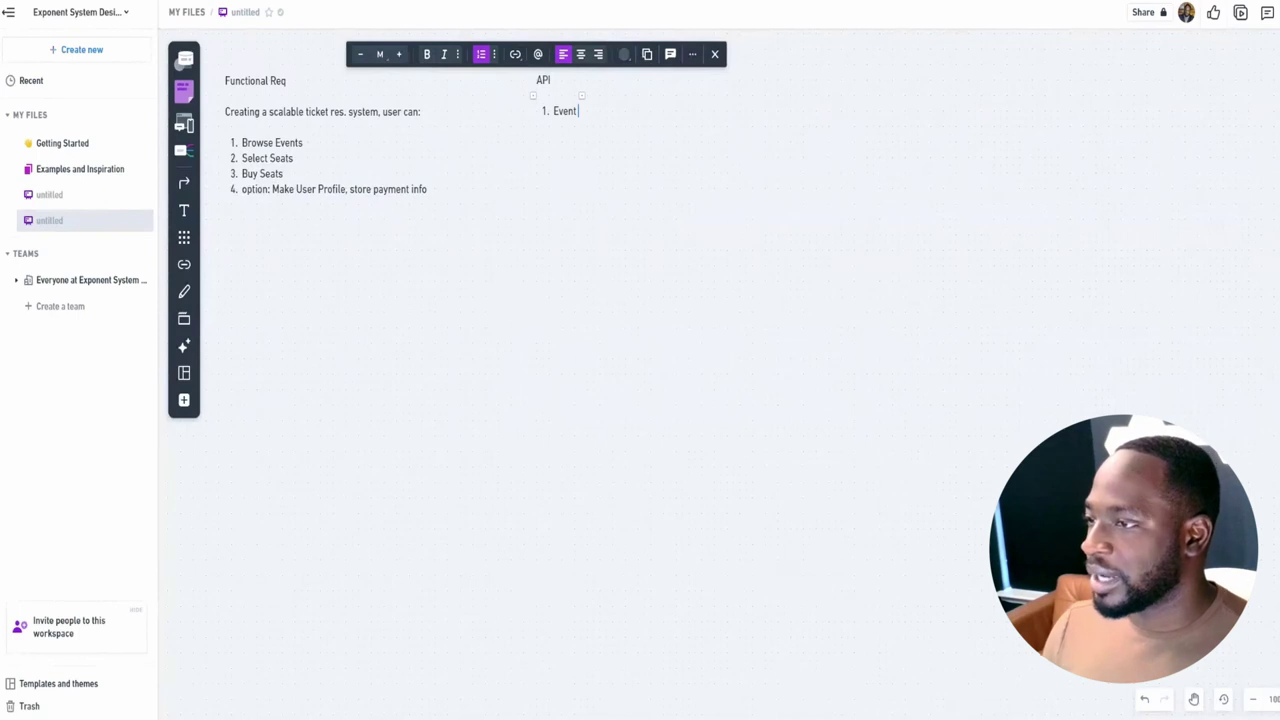
{"action": "type", "text": " : /eve"}
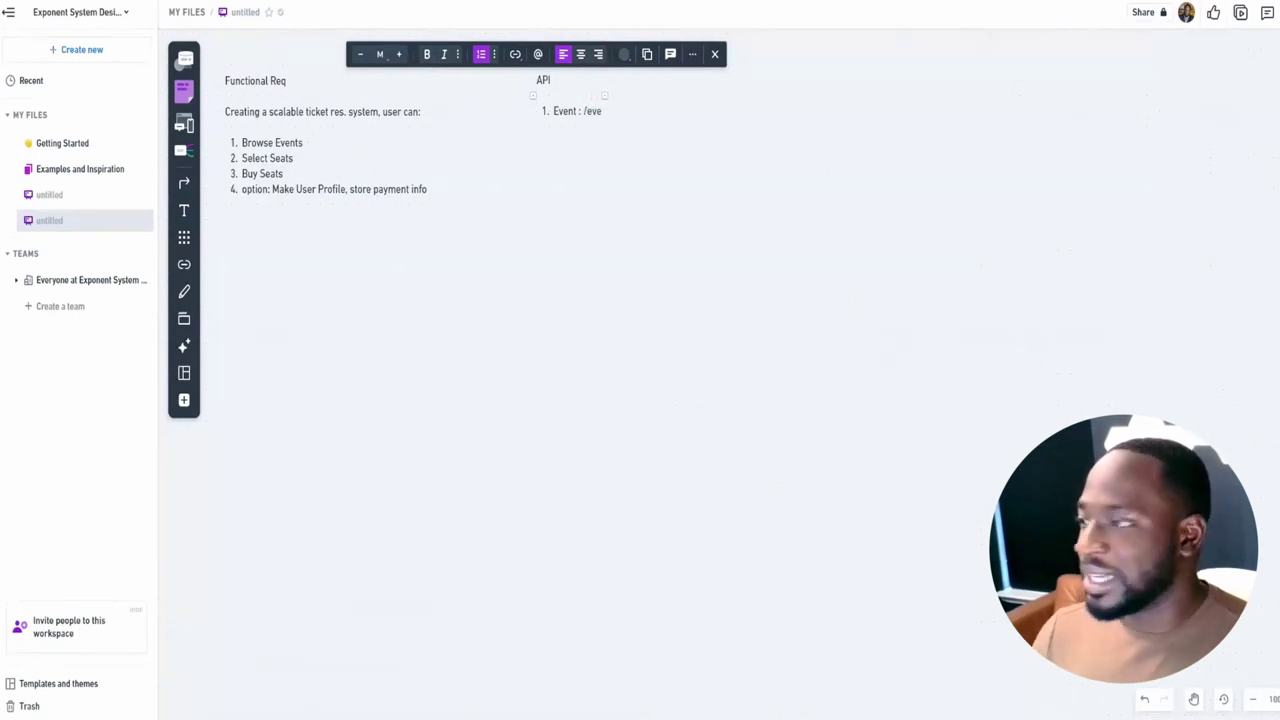
{"action": "type", "text": "nts"}
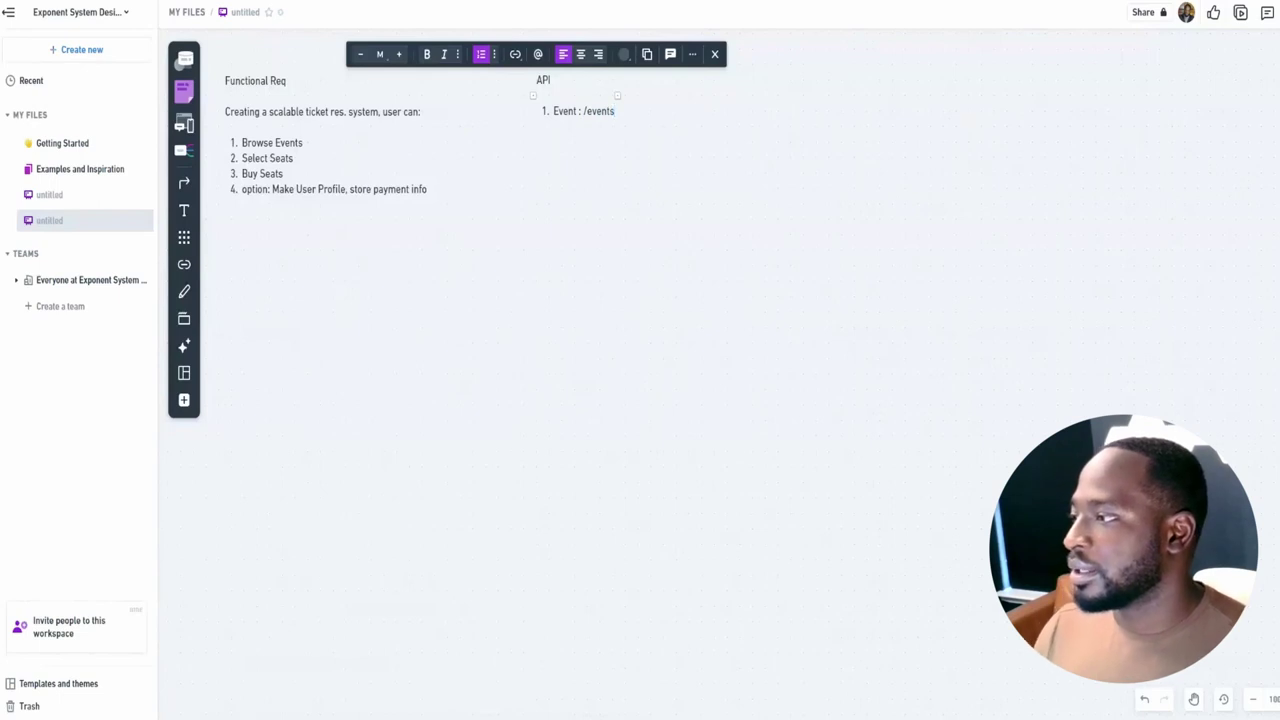
Add an indented sub-item under the /events entry reading "Desciption: Get list of avail events"
{"action": "key", "text": "Return"}
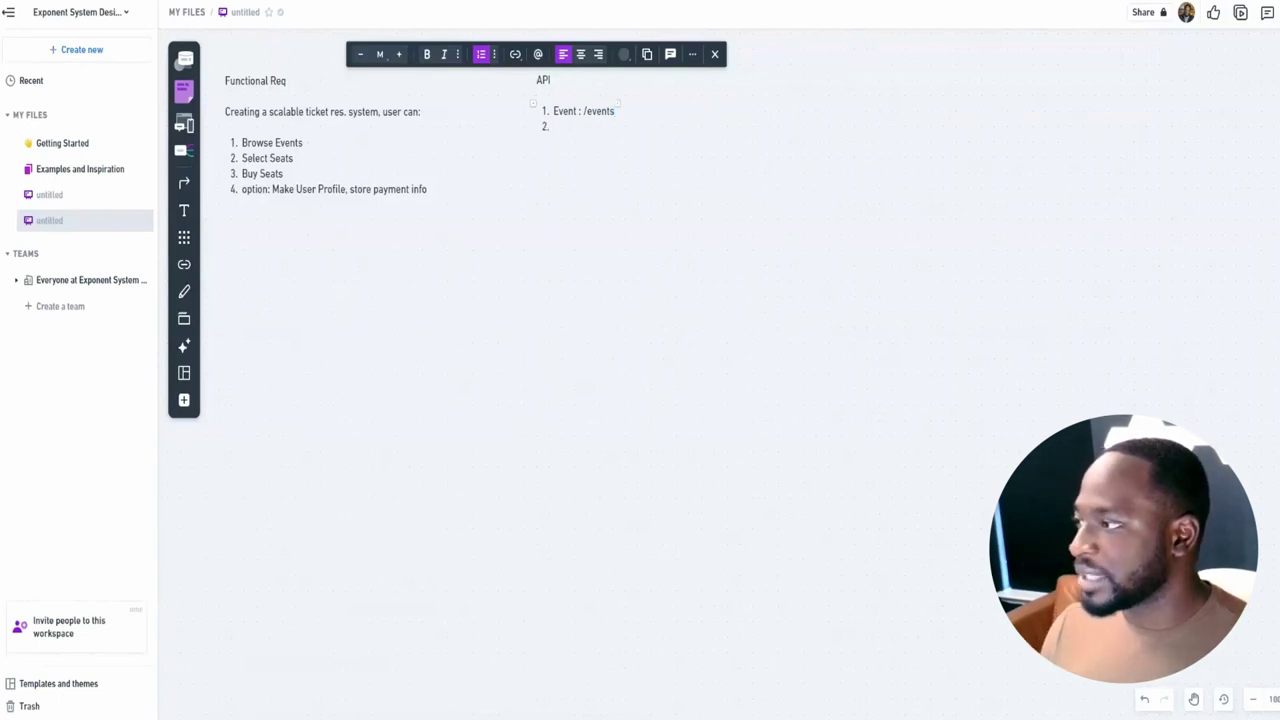
{"action": "type", "text": "Desciption:"}
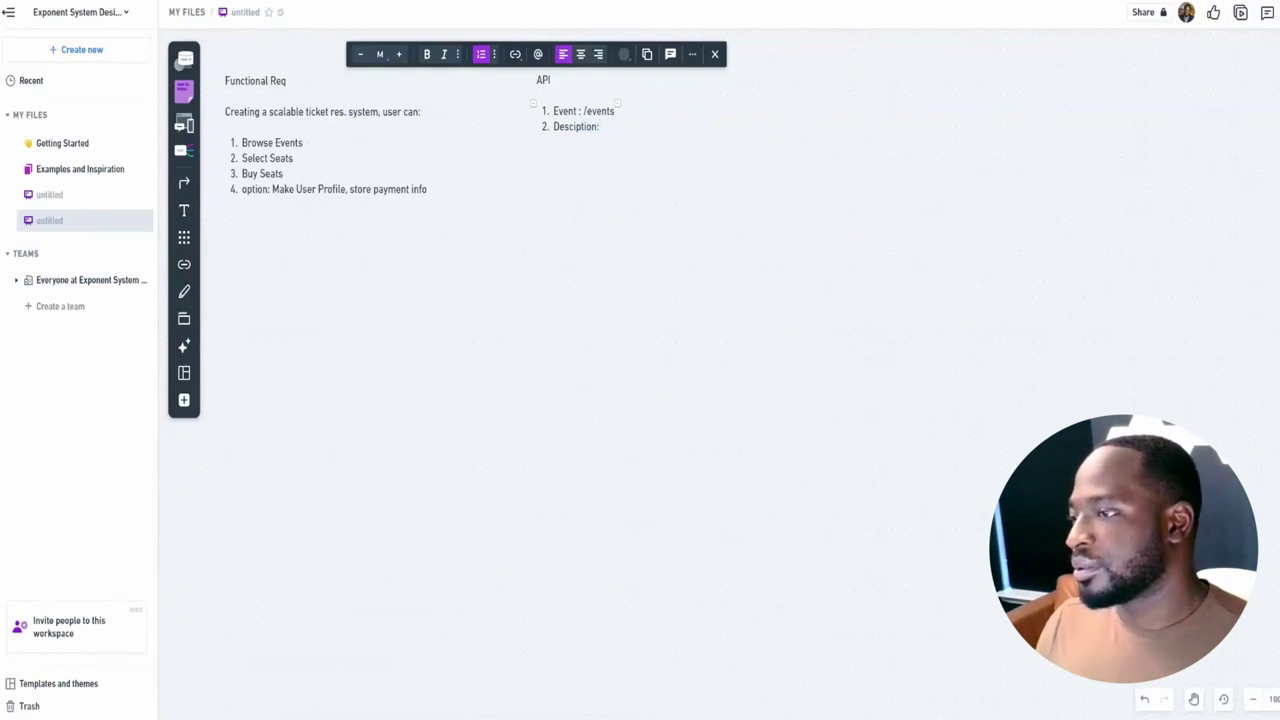
{"action": "key", "text": "Tab"}
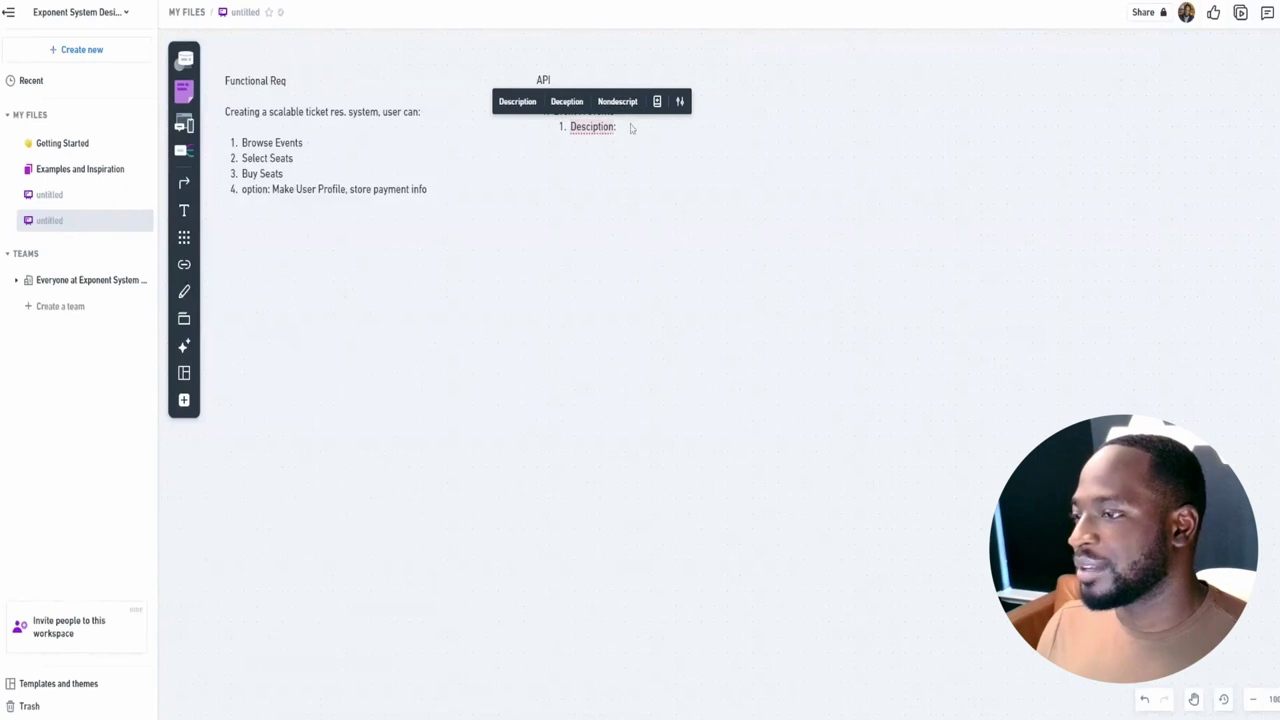
{"action": "left_click", "coordinate": [571, 128]}
{"action": "left_click", "coordinate": [571, 128]}
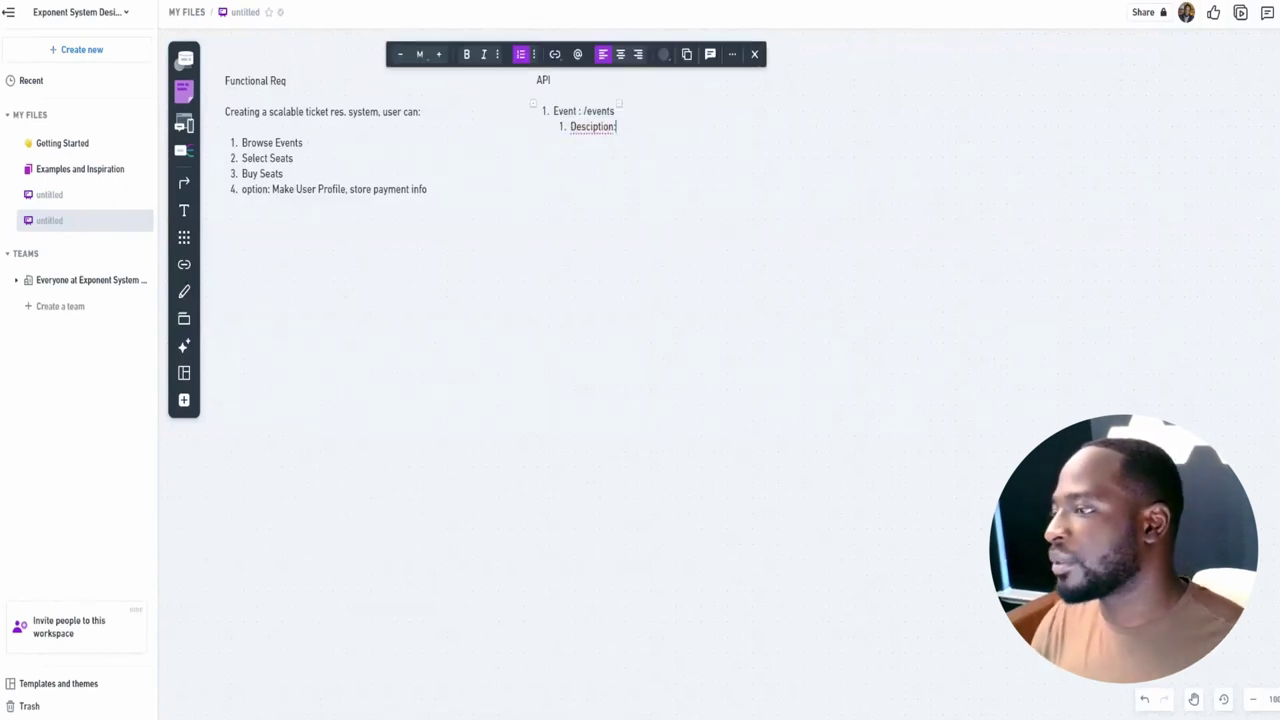
{"action": "type", "text": "Ge"}
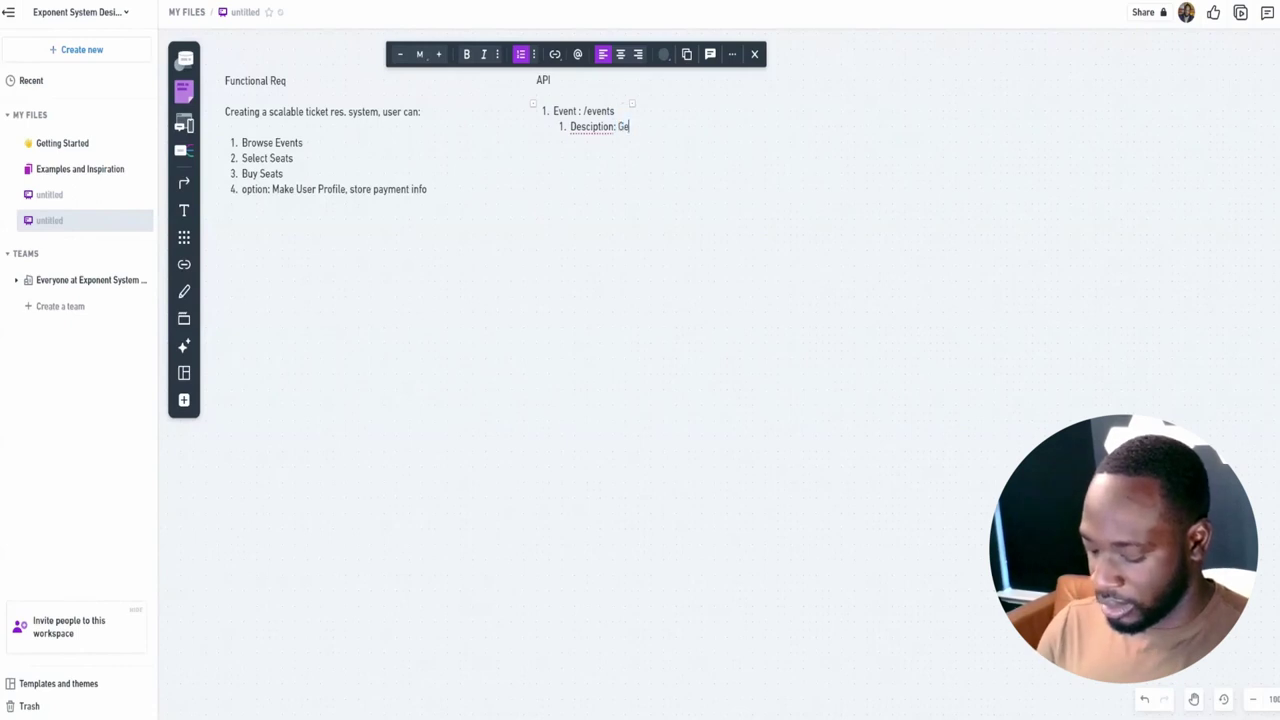
{"action": "type", "text": "t list of avail"}
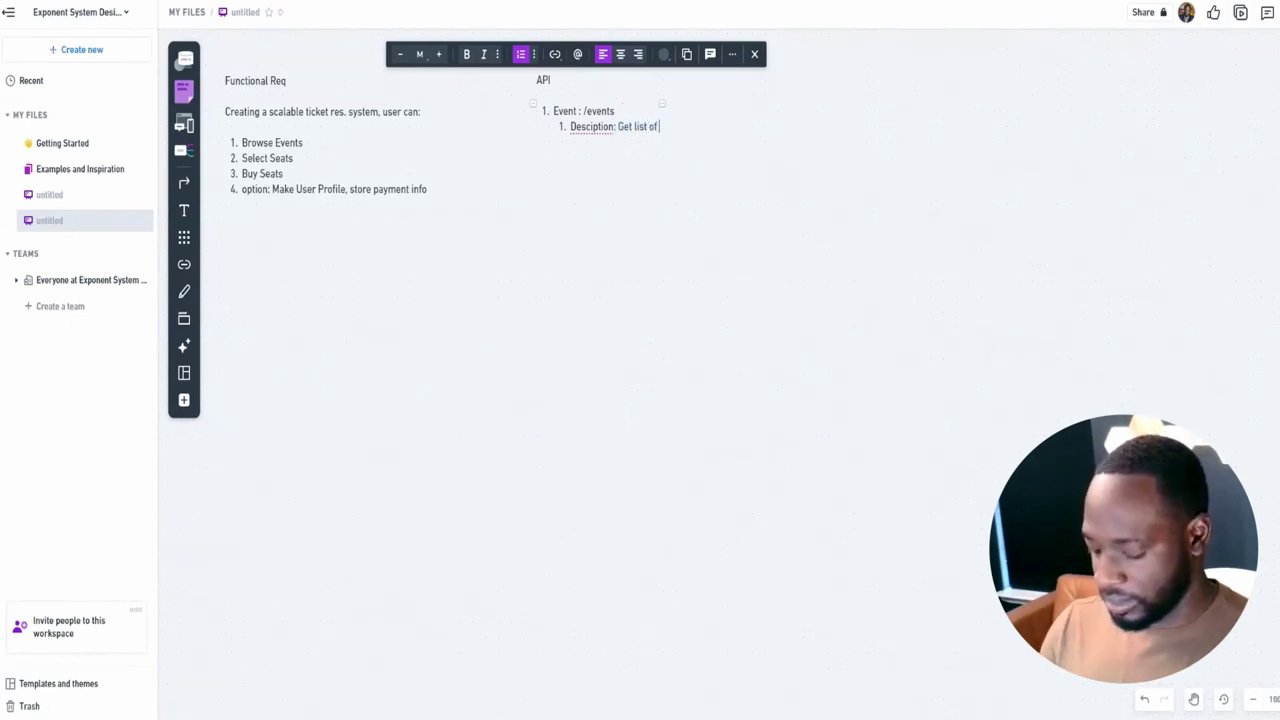
{"action": "key", "text": "BackSpace"}
{"action": "key", "text": "BackSpace"}
{"action": "key", "text": "BackSpace"}
{"action": "type", "text": "ail events"}
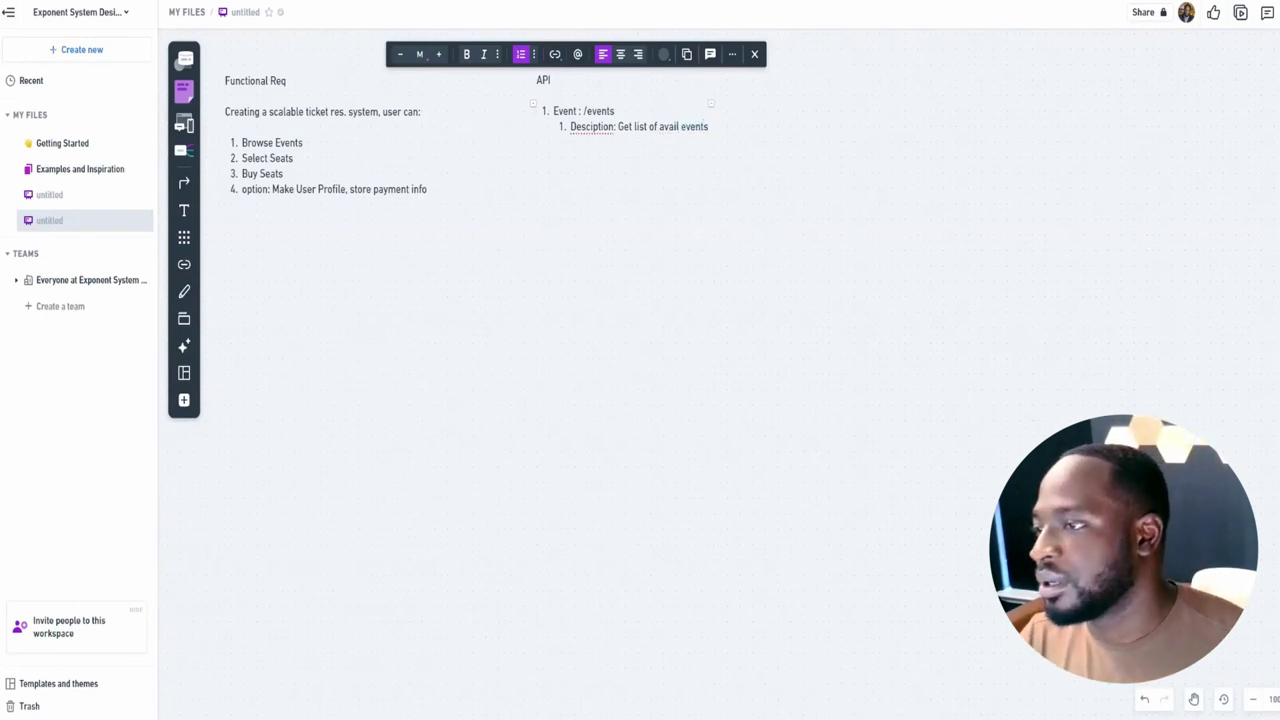
Add a second top-level item reading "/events/{event_id}" to the numbered list under the API heading
{"action": "key", "text": "Return"}
{"action": "key", "text": "shift+Tab"}
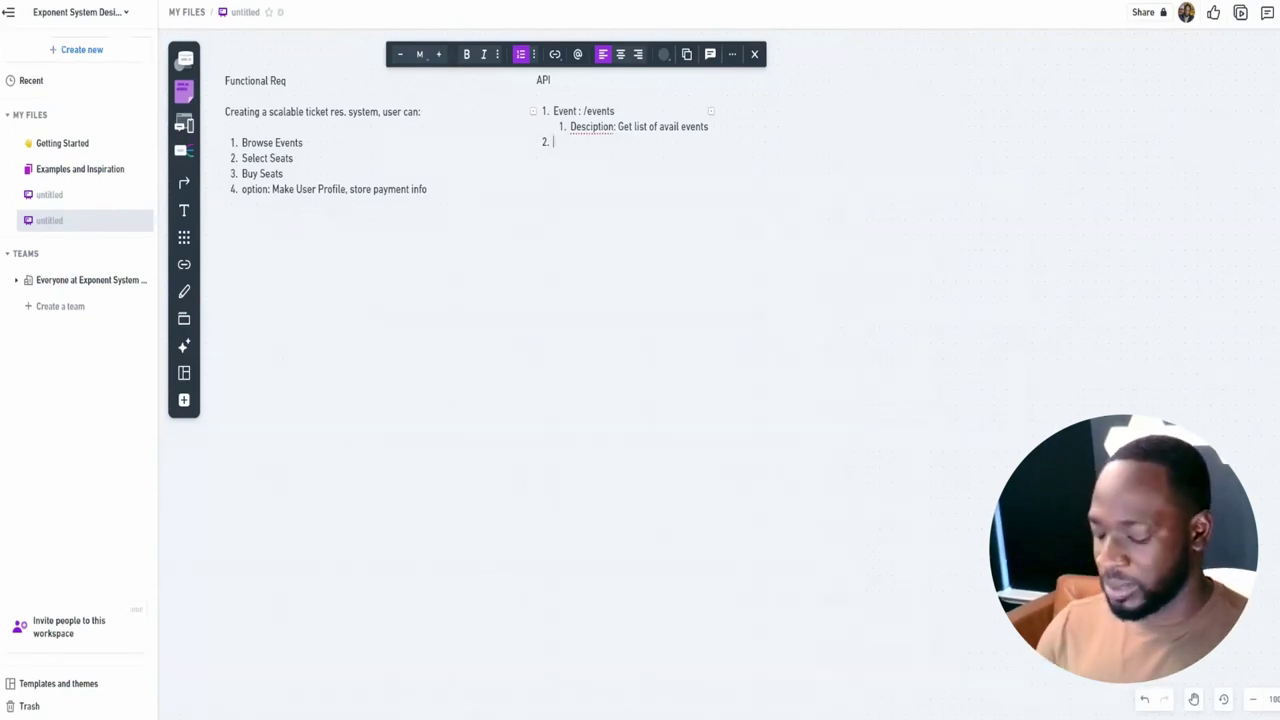
{"action": "type", "text": "/"}
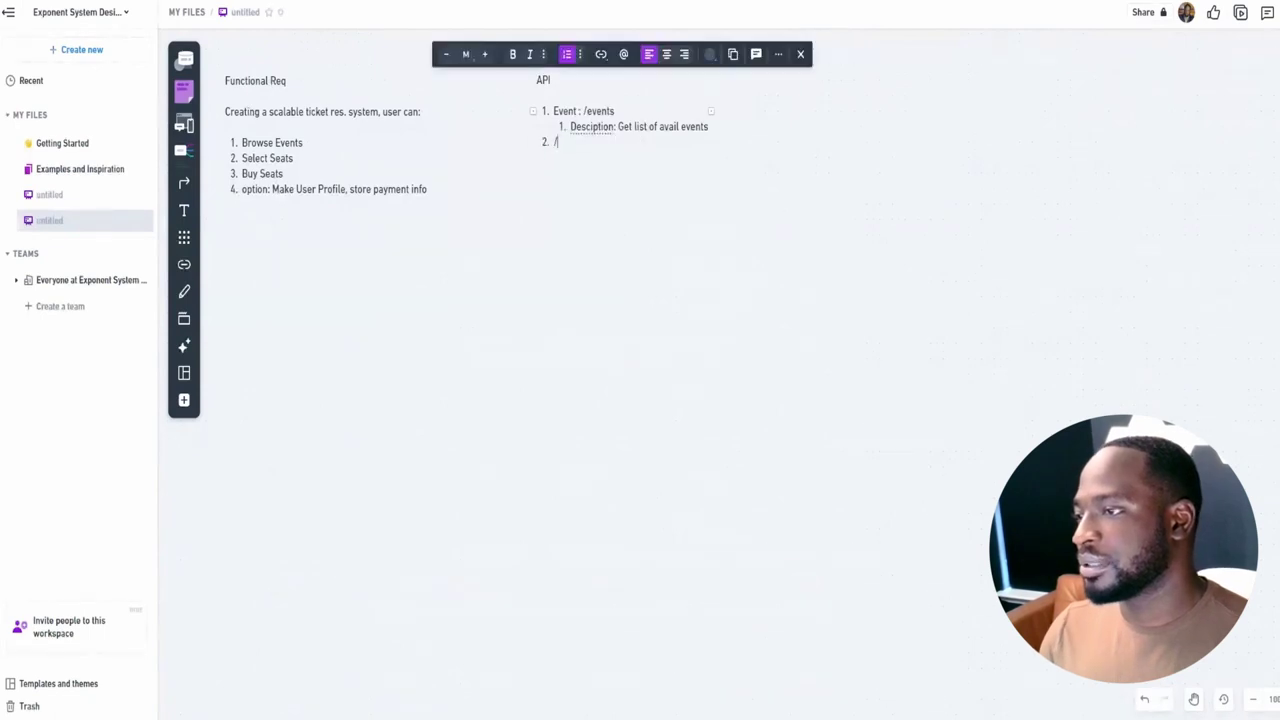
{"action": "type", "text": "ev"}
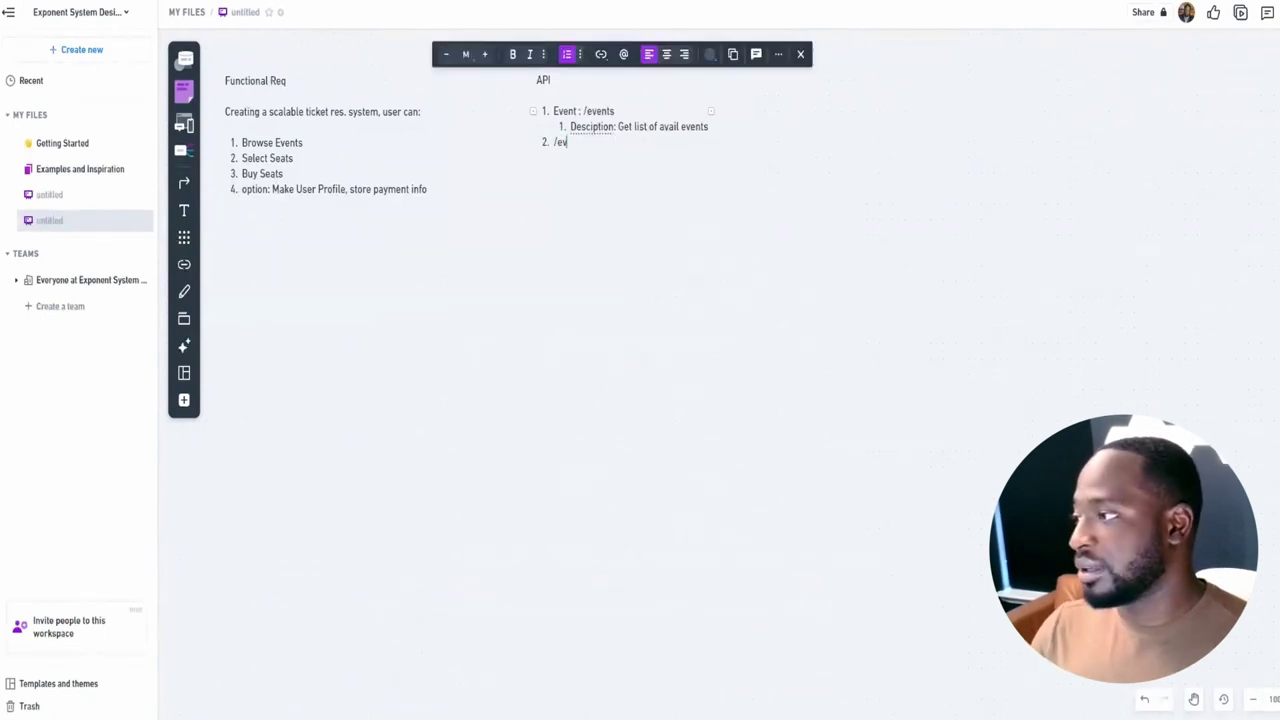
{"action": "type", "text": "ent"}
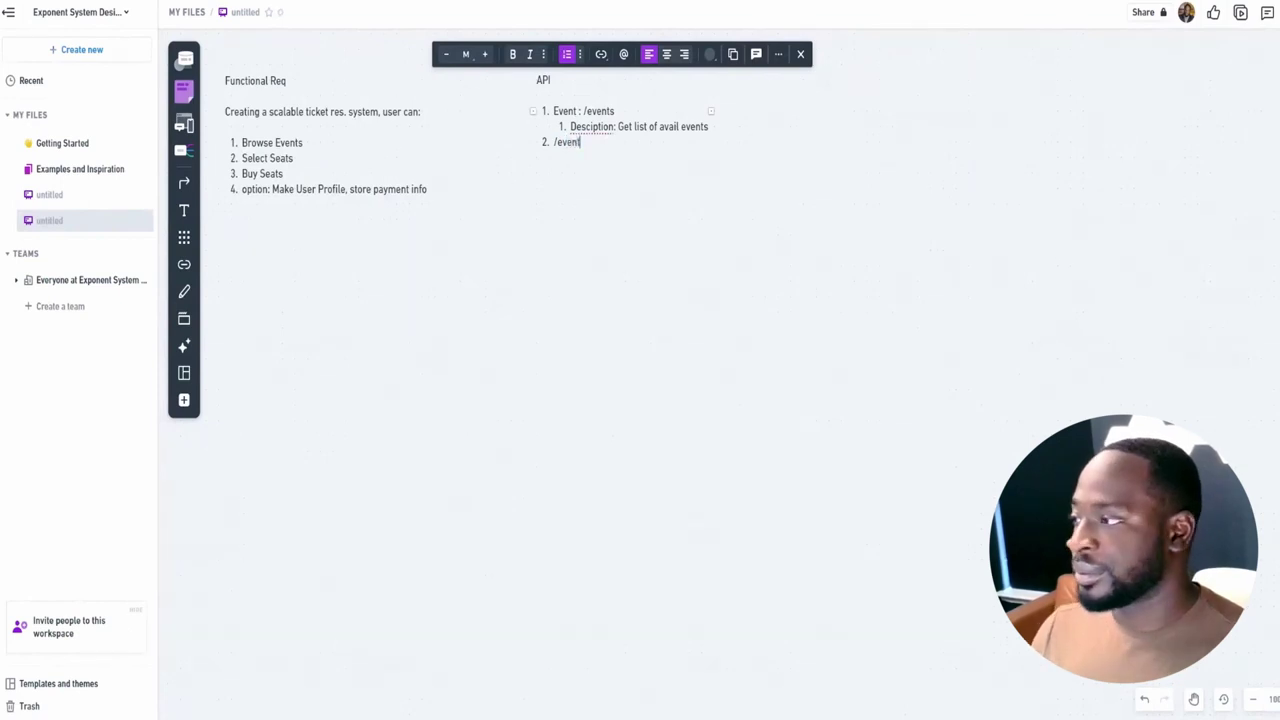
{"action": "type", "text": "s/"}
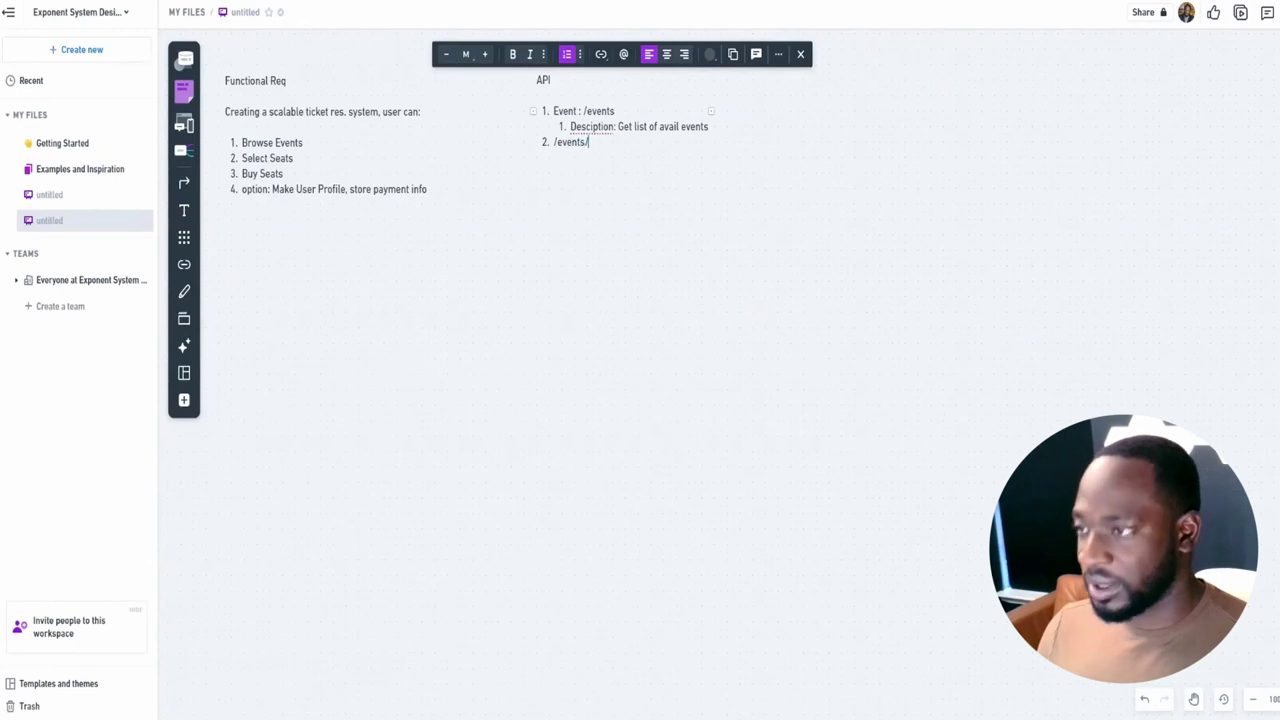
{"action": "type", "text": "{event"}
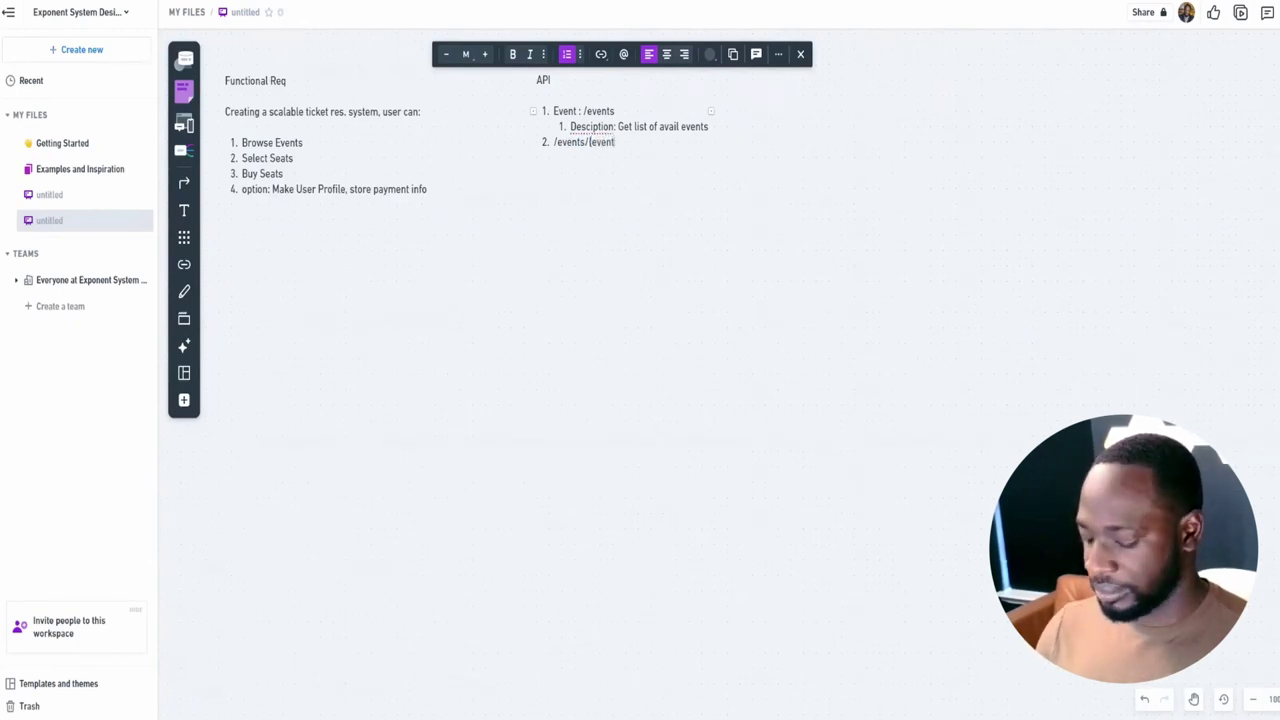
{"action": "type", "text": "_id"}
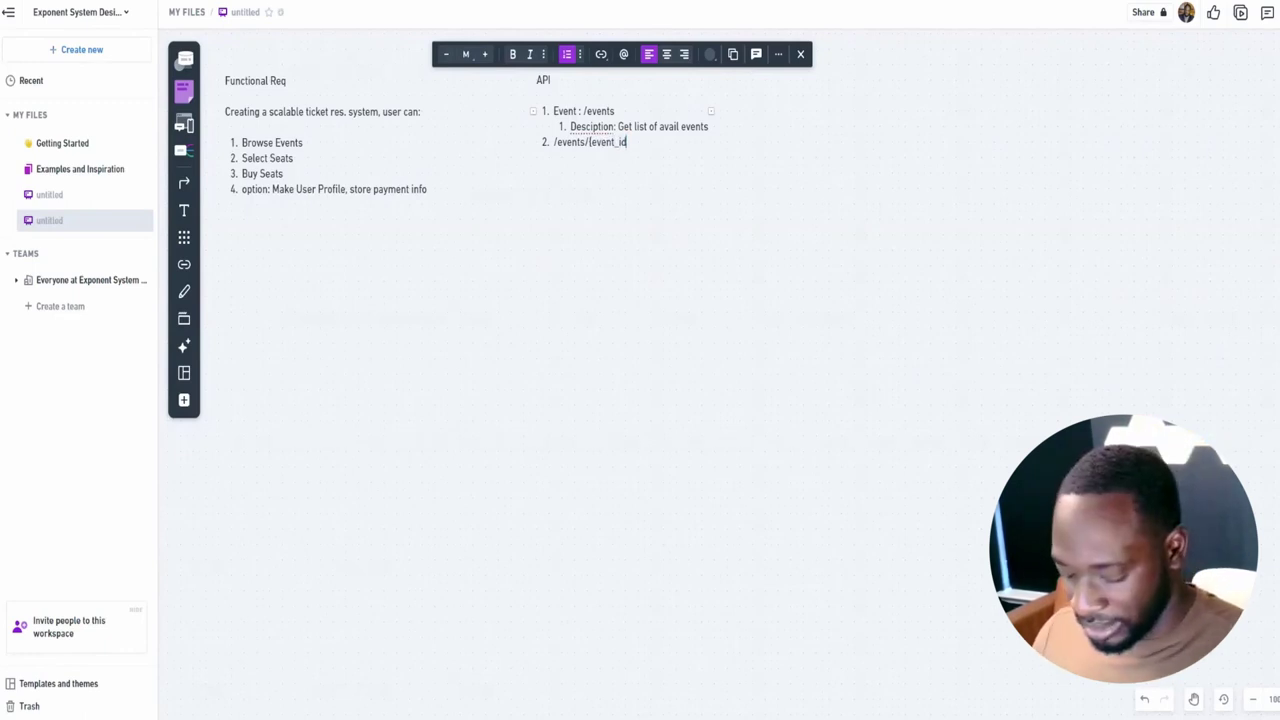
{"action": "type", "text": "}"}
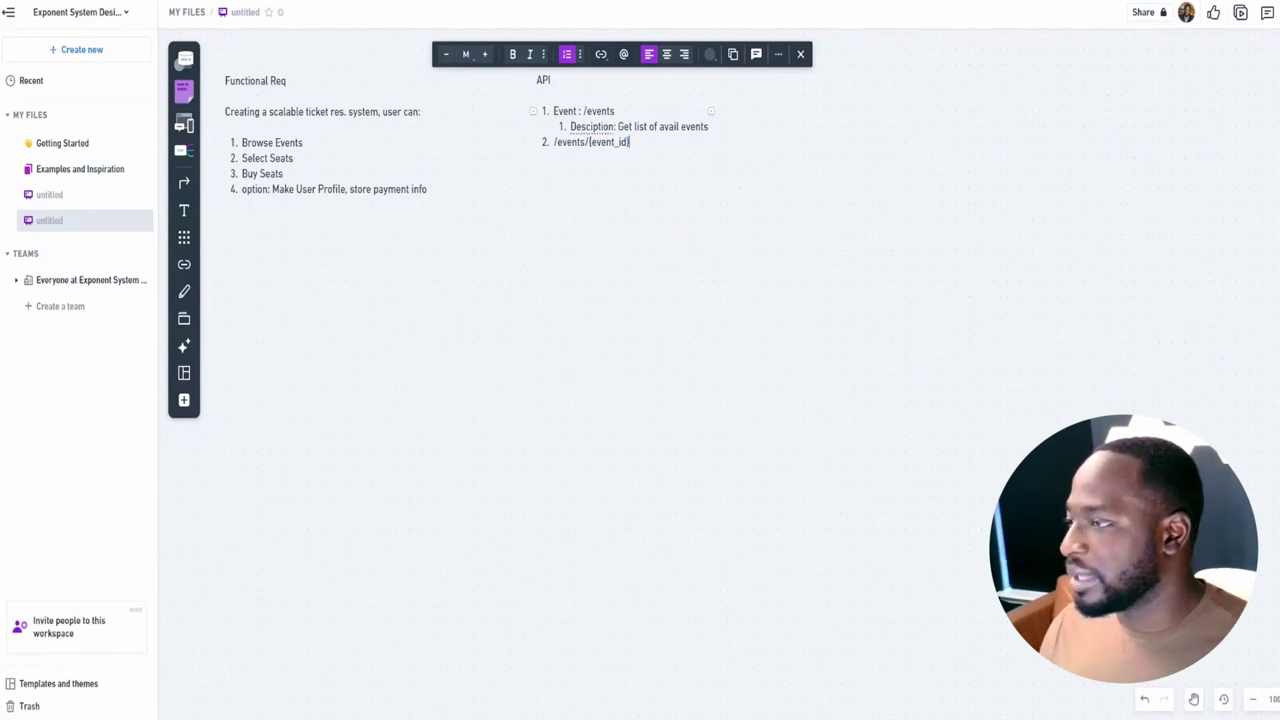
End the numbered list and add the unnumbered endpoint "/event/{event_id}/seats" below it
{"action": "key", "text": "Return"}
{"action": "key", "text": "Return"}
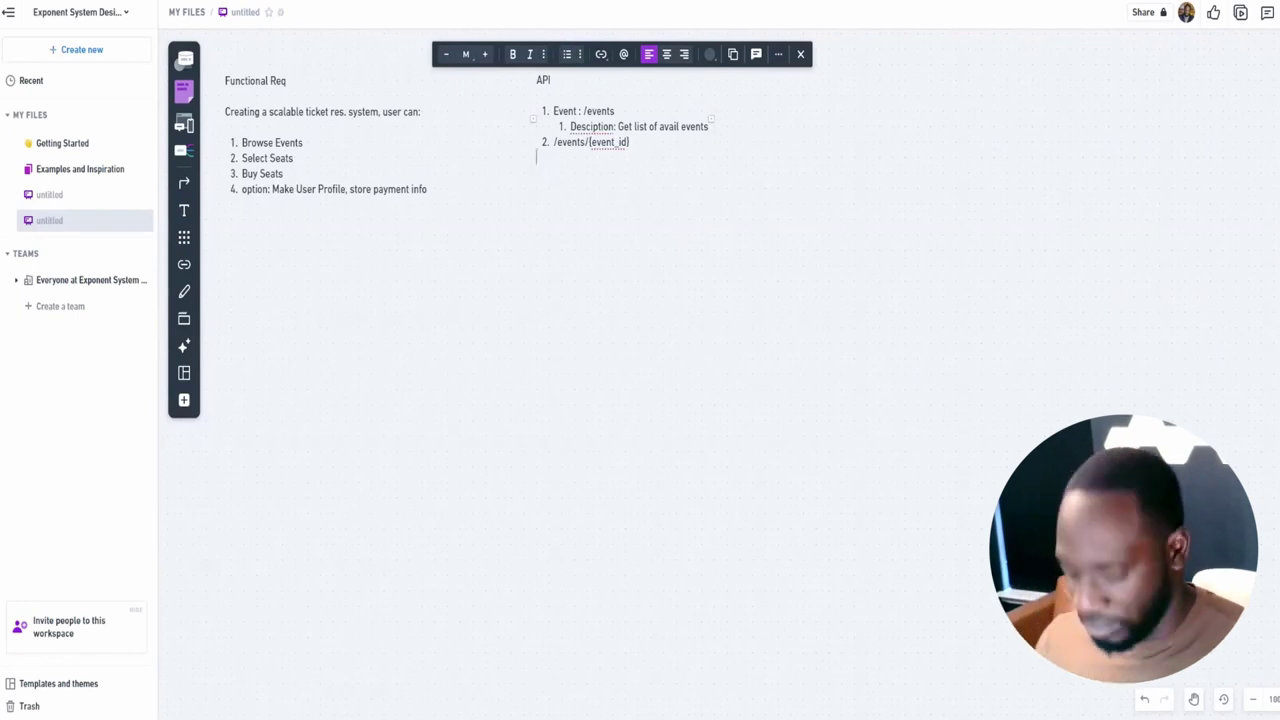
{"action": "type", "text": "/"}
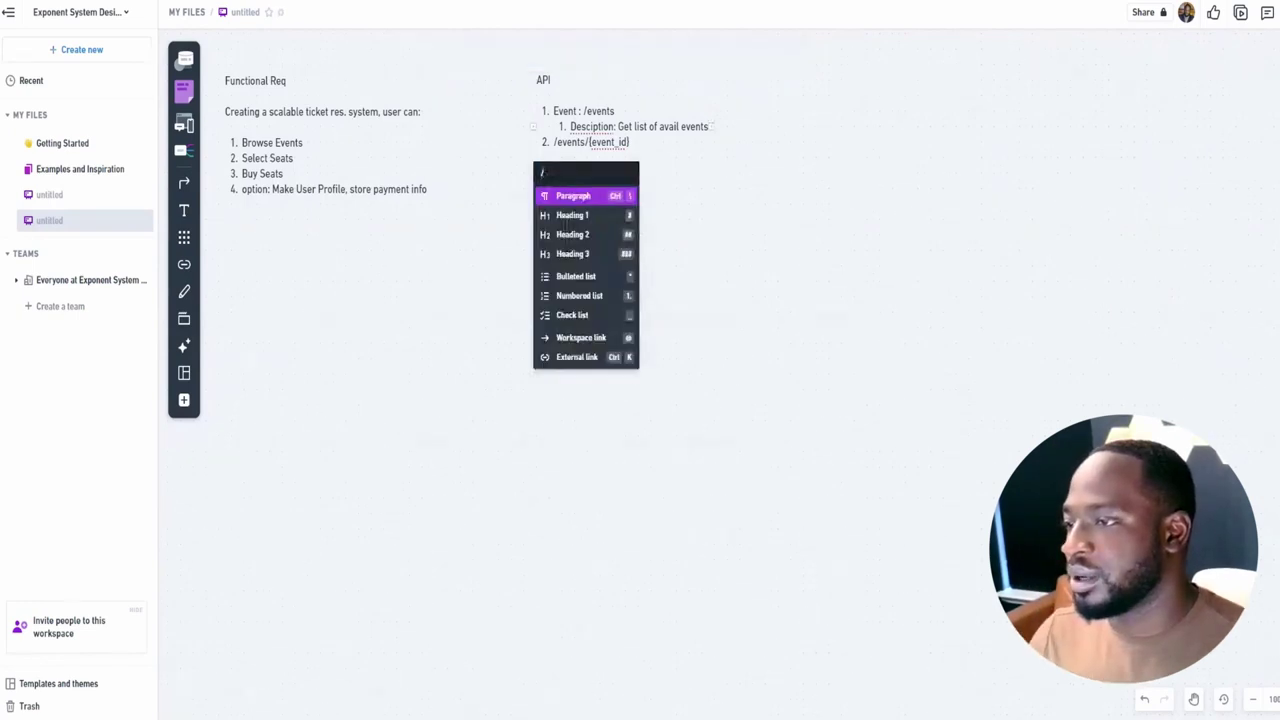
{"action": "key", "text": "Escape"}
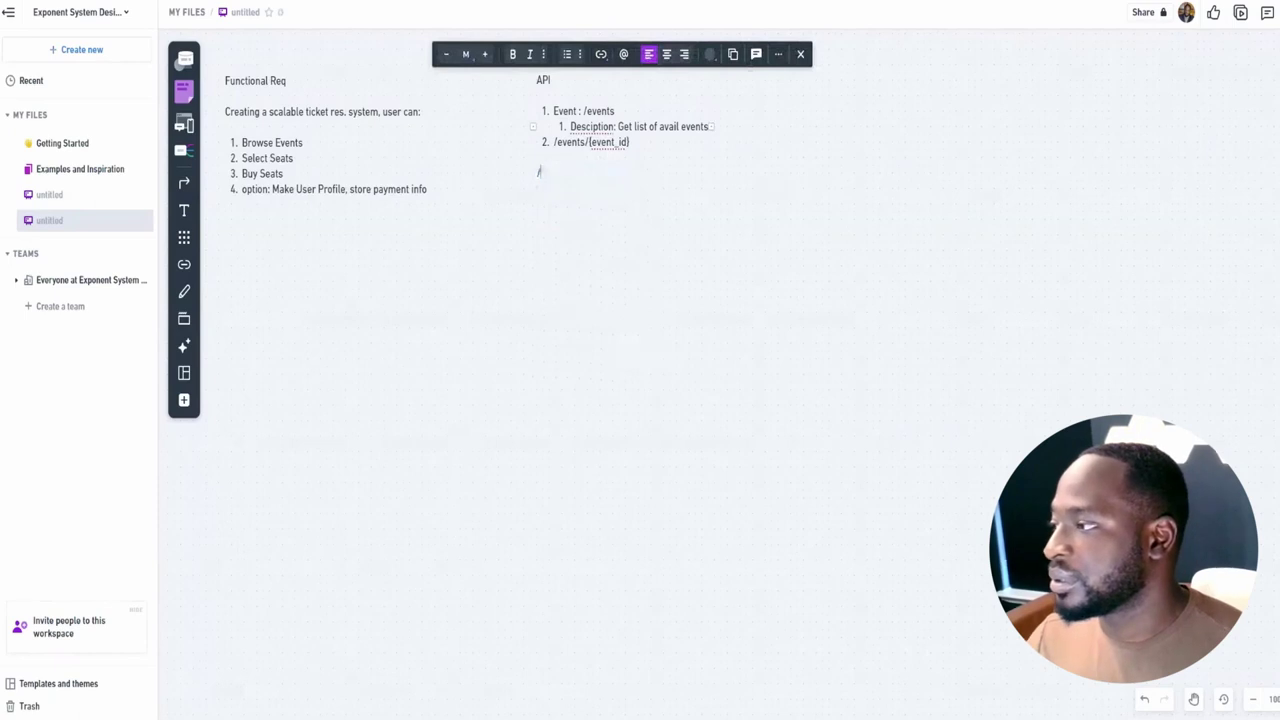
{"action": "type", "text": "evene"}
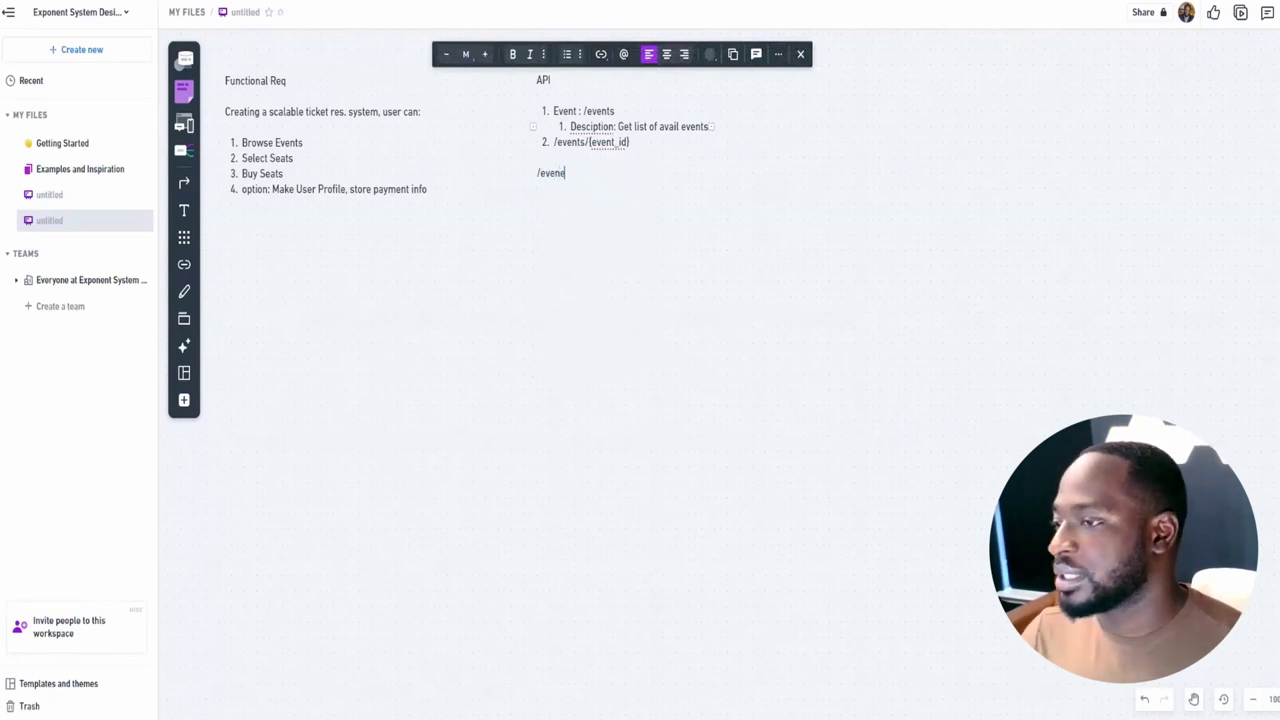
{"action": "key", "text": "BackSpace"}
{"action": "type", "text": "t"}
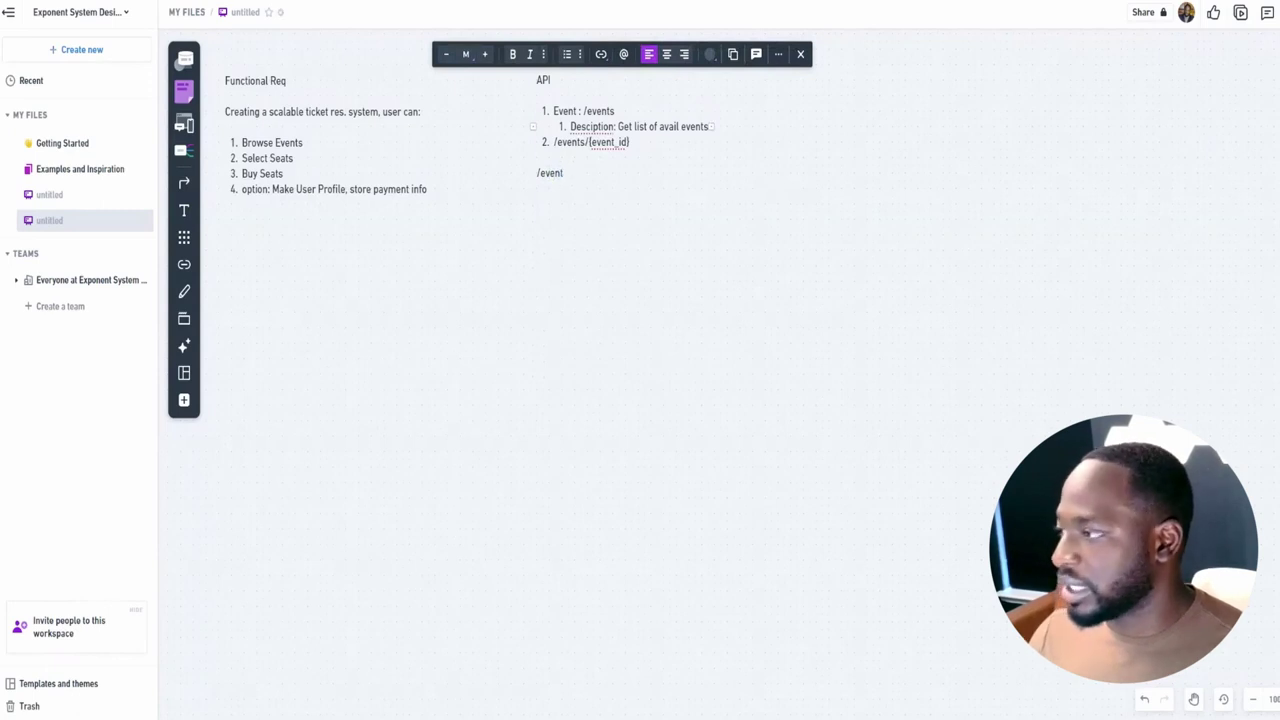
{"action": "type", "text": "/"}
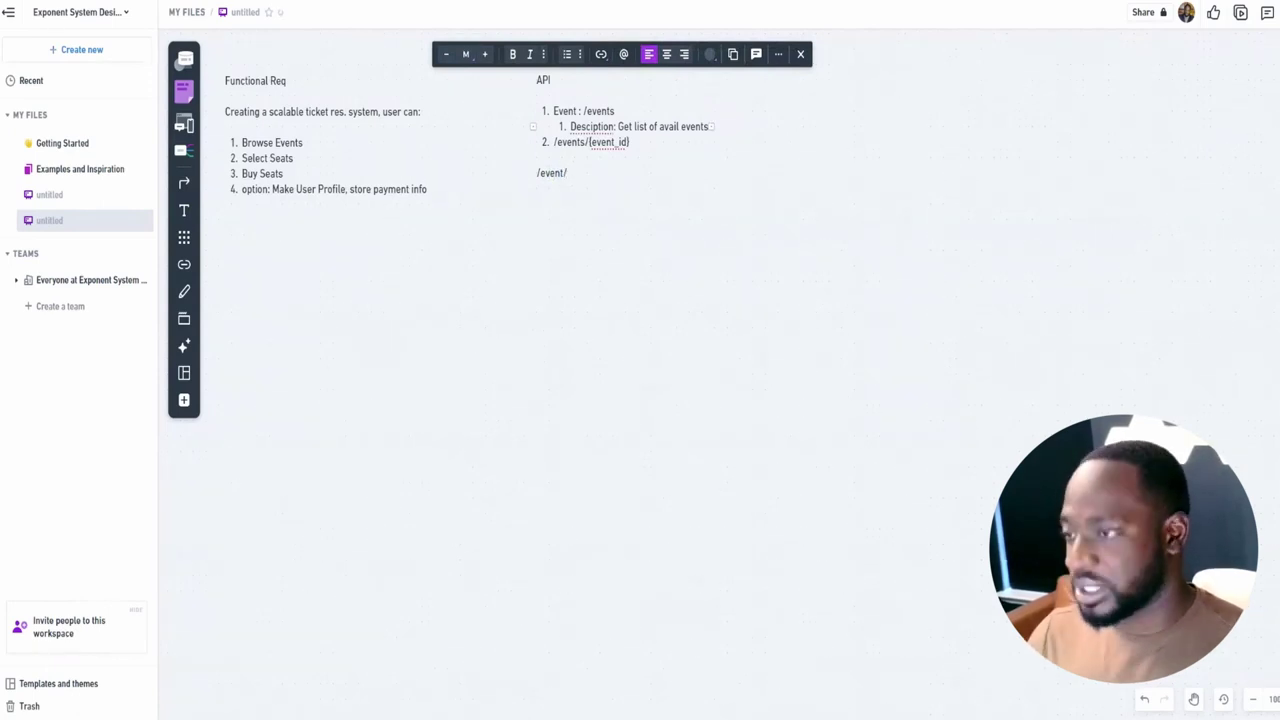
{"action": "type", "text": "{eve"}
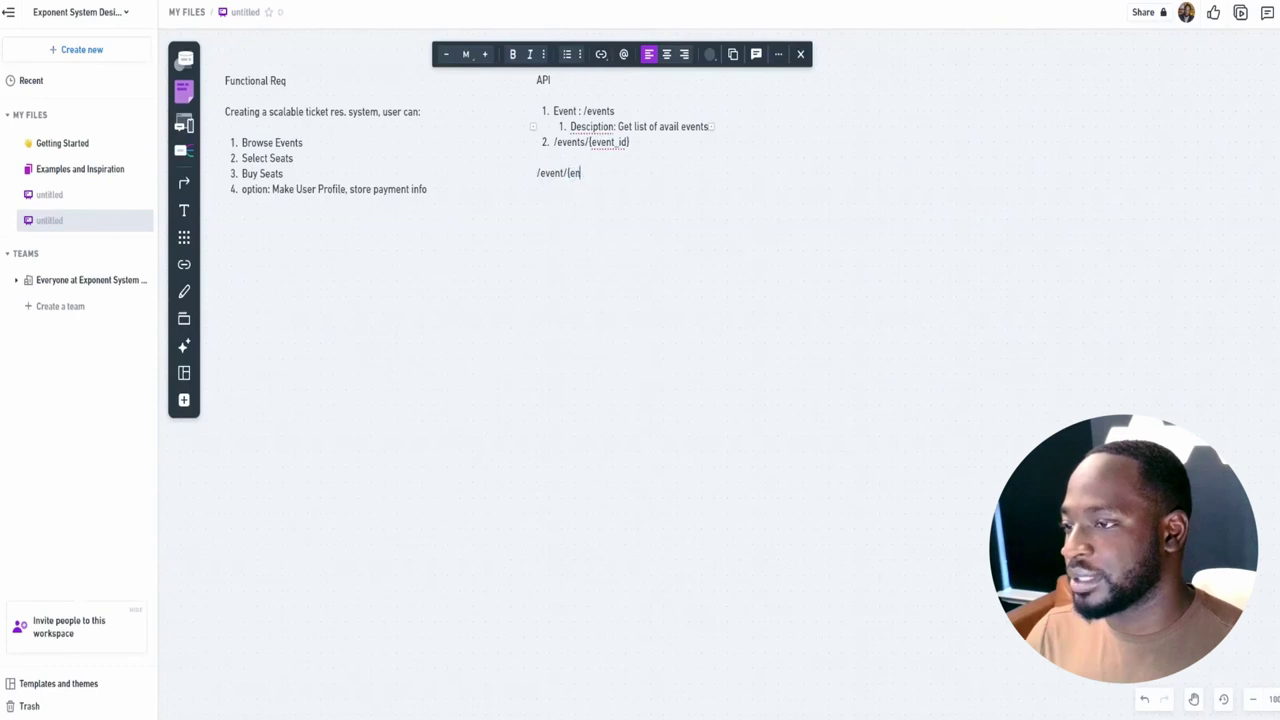
{"action": "type", "text": "nt"}
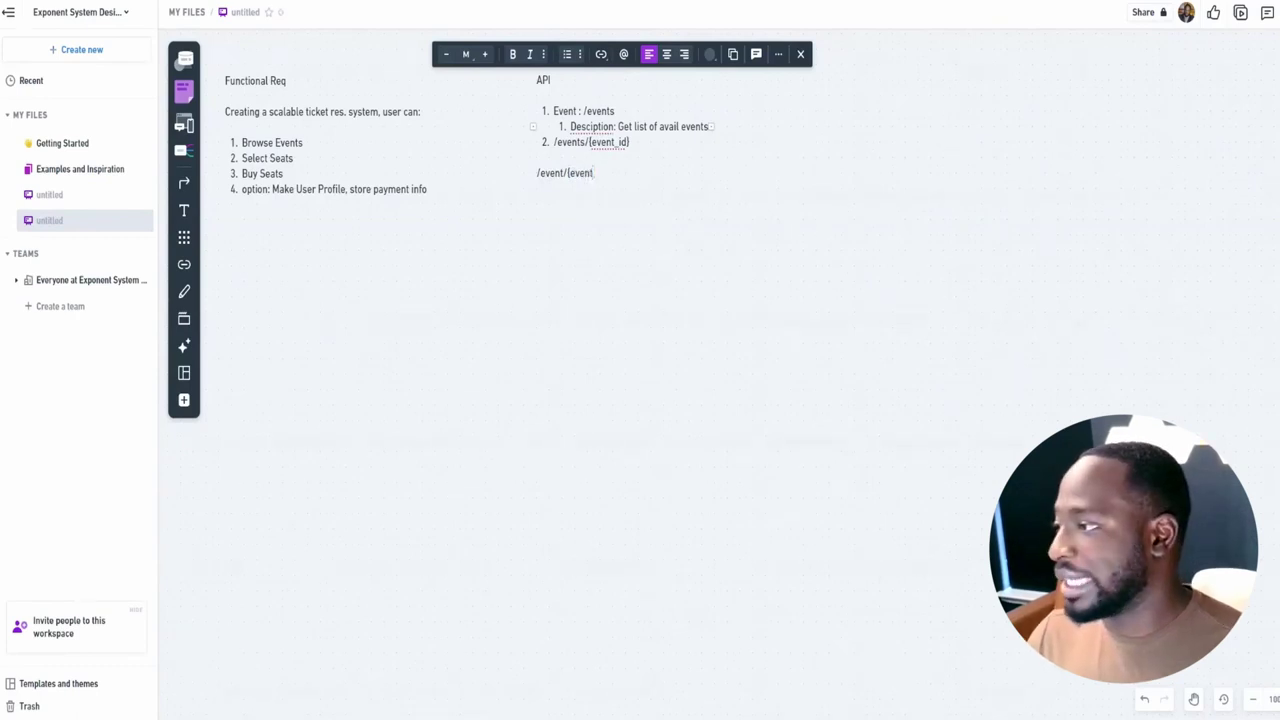
{"action": "type", "text": "_id"}
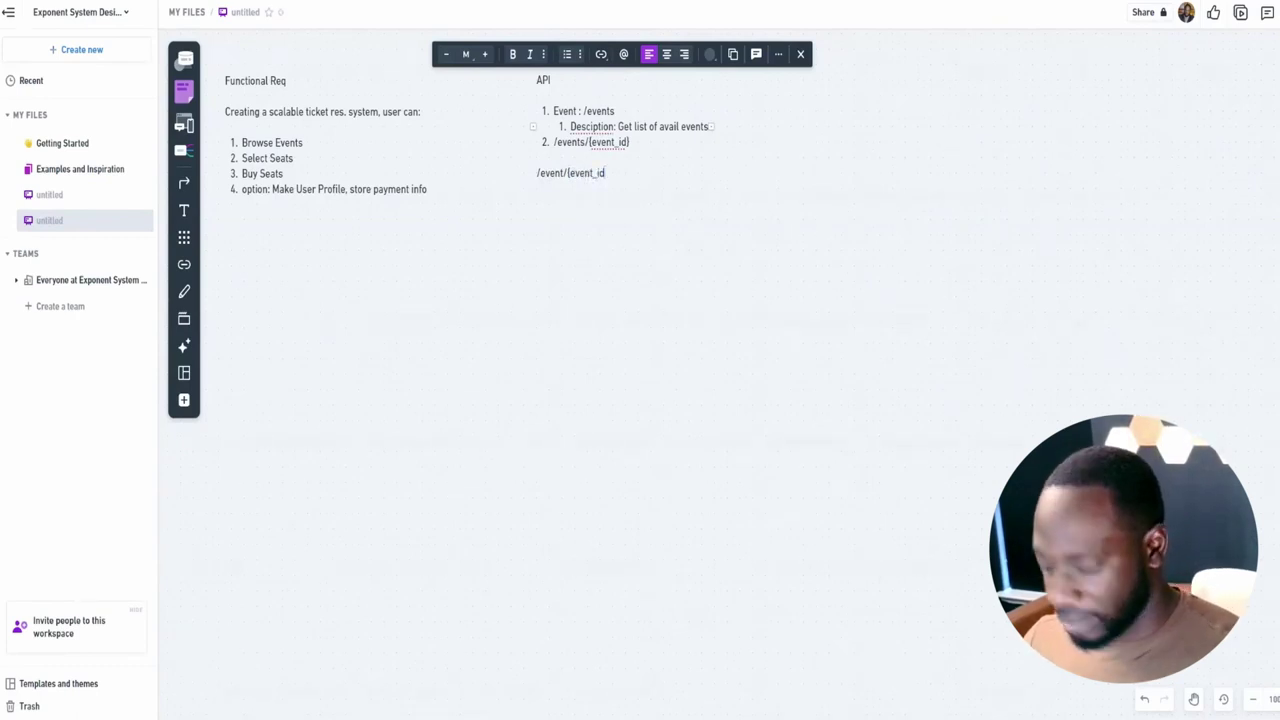
{"action": "type", "text": "}/"}
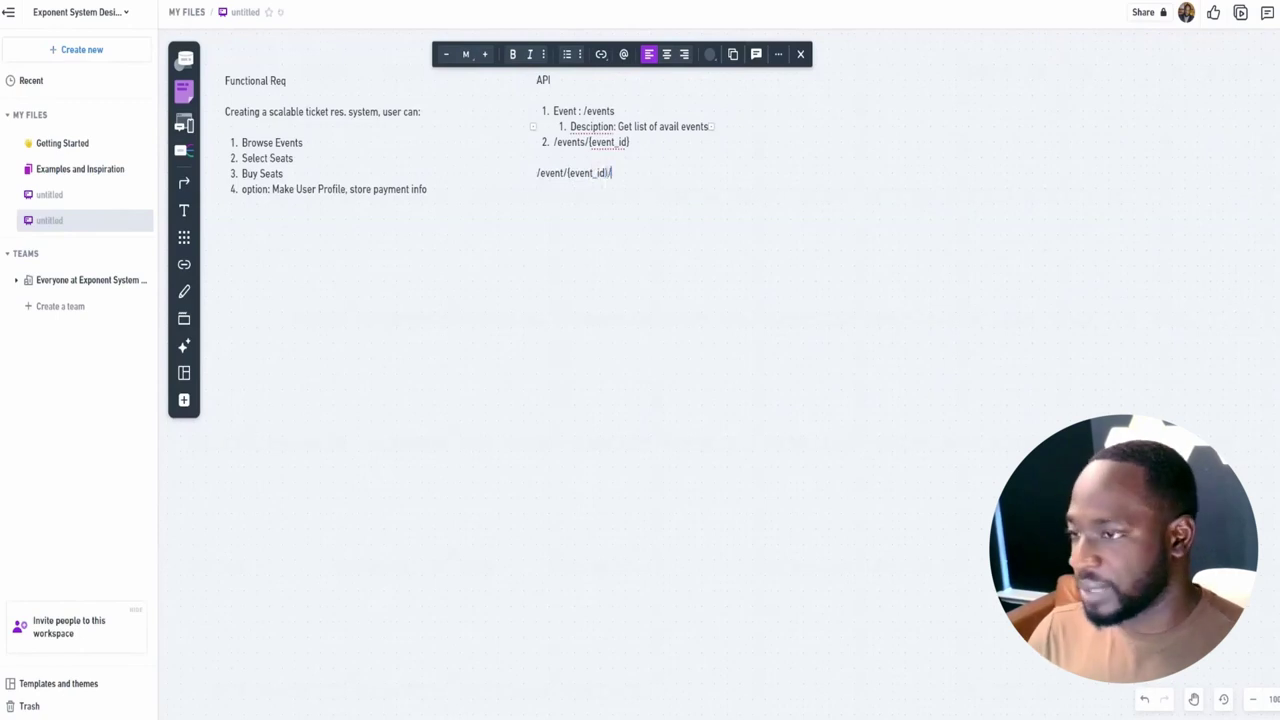
{"action": "type", "text": "seats"}
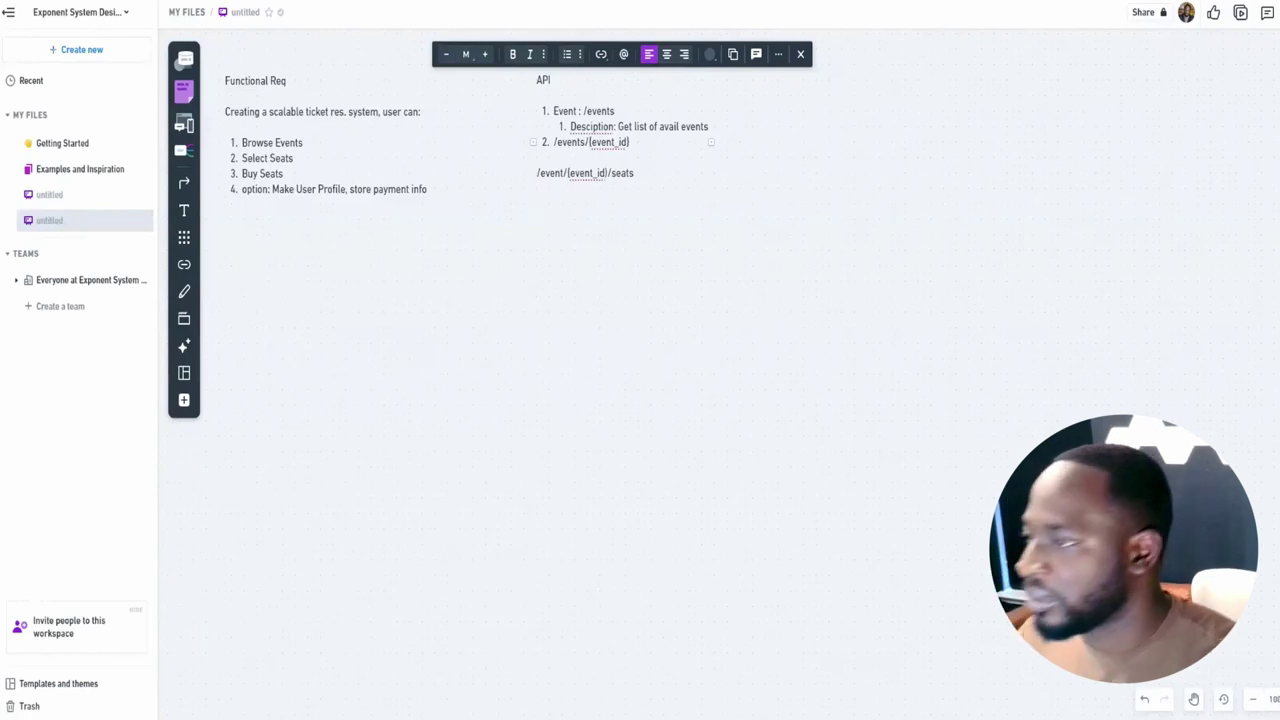
Add another endpoint line below the seats endpoint reading "/event/{event_id}/seats/{seat_id}/reserve"
{"action": "type", "text": "/"}
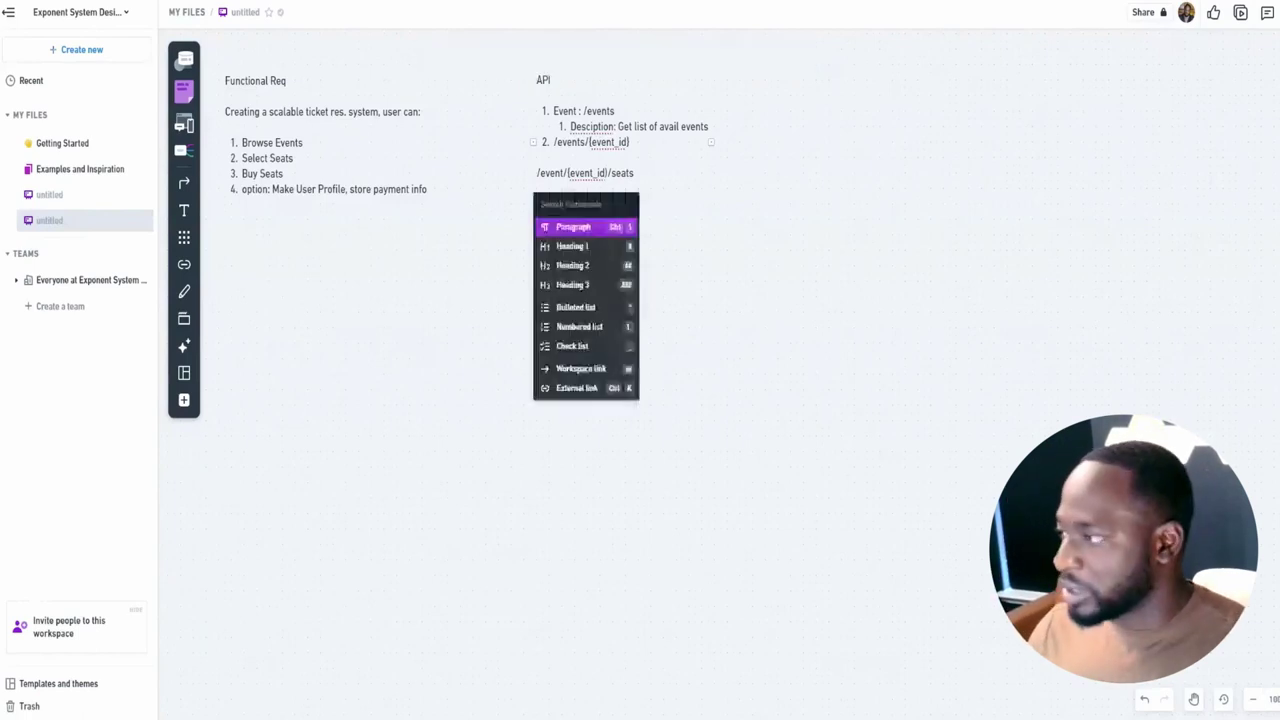
{"action": "key", "text": "Escape"}
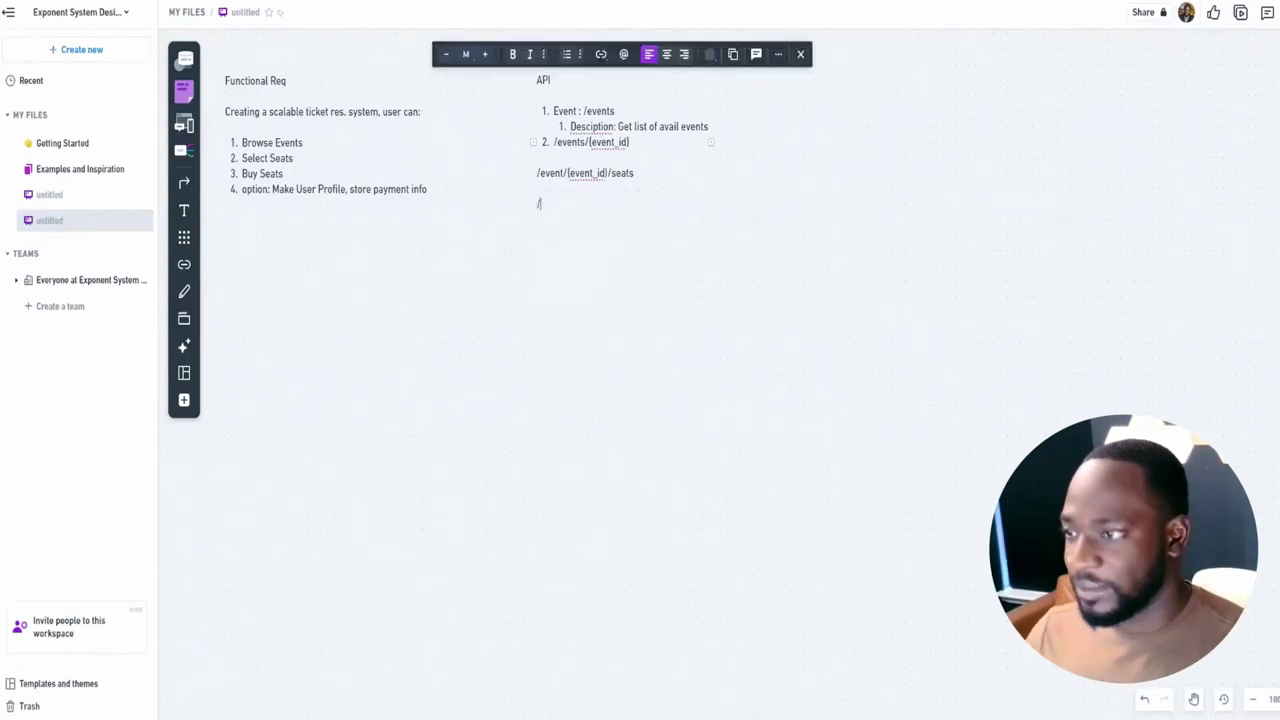
{"action": "type", "text": "event"}
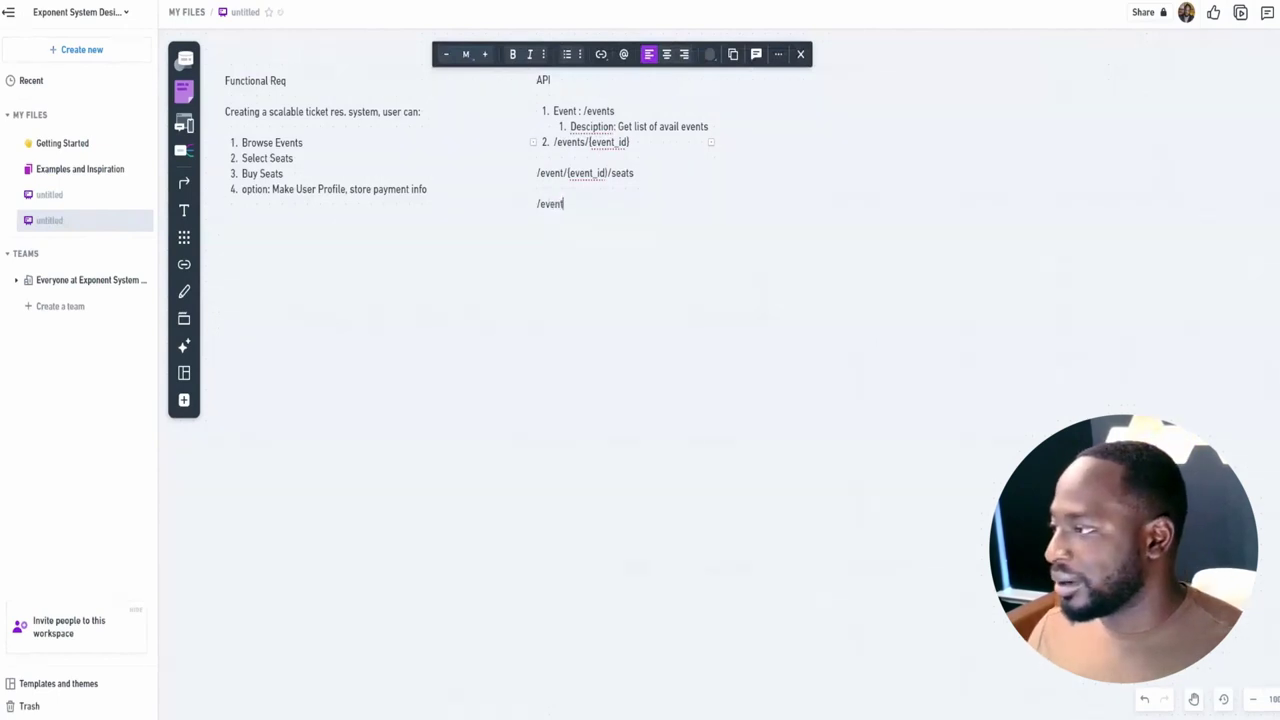
{"action": "type", "text": "/"}
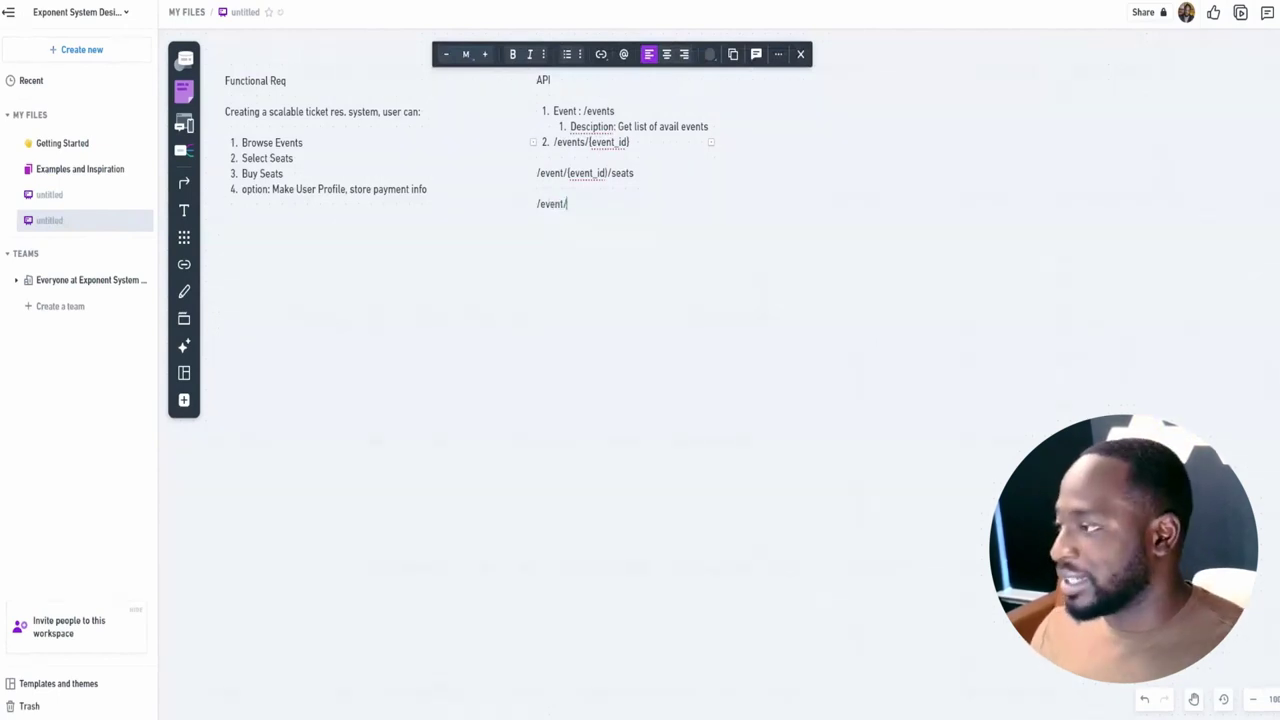
{"action": "type", "text": "{event"}
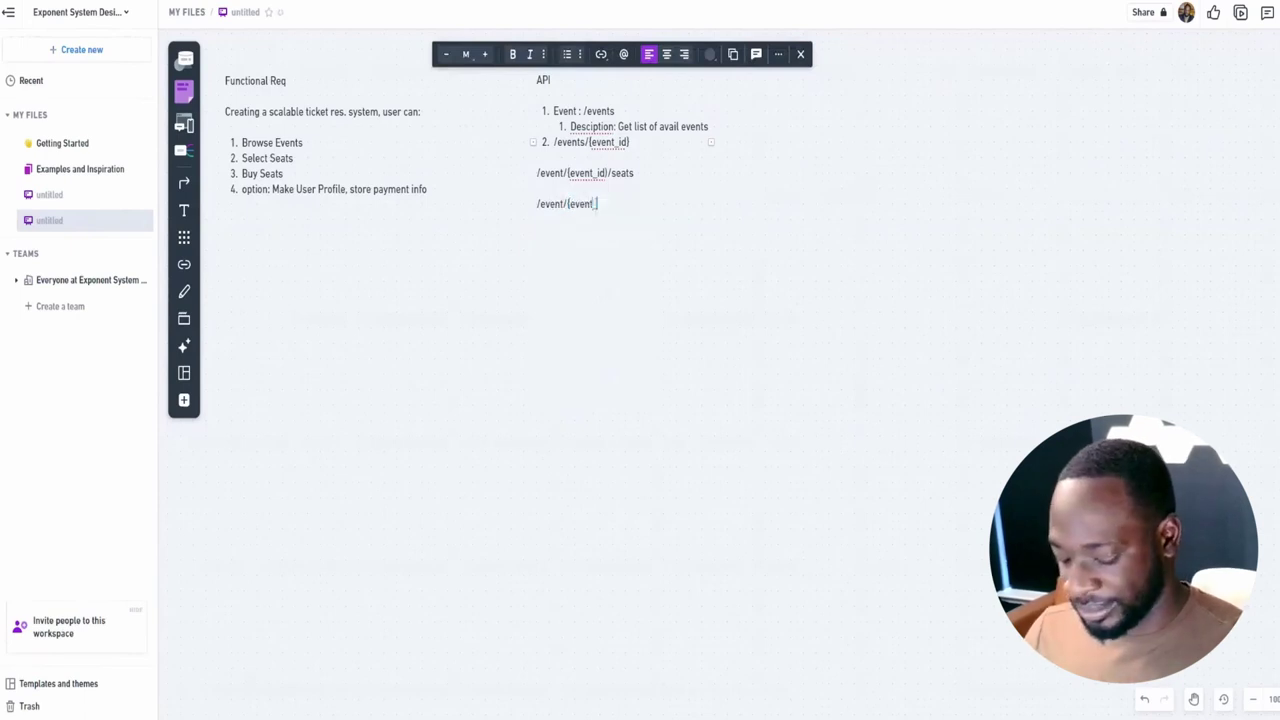
{"action": "type", "text": "_id"}
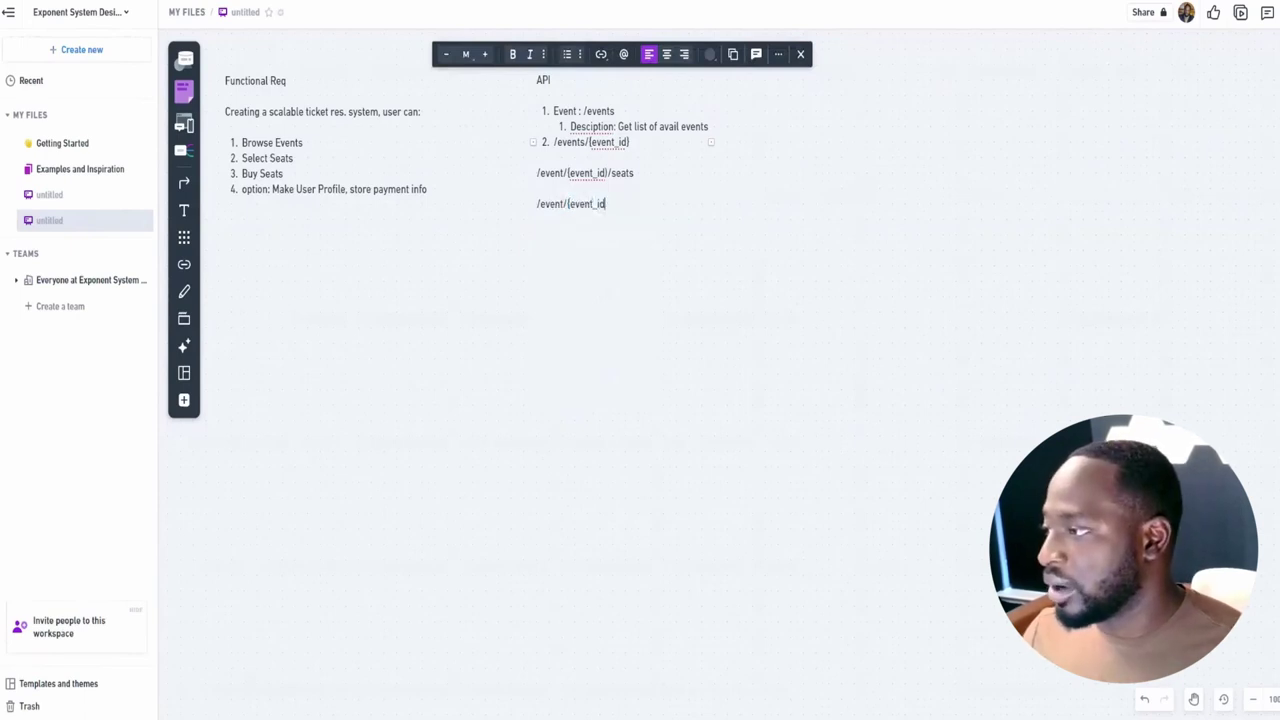
{"action": "type", "text": "}/s"}
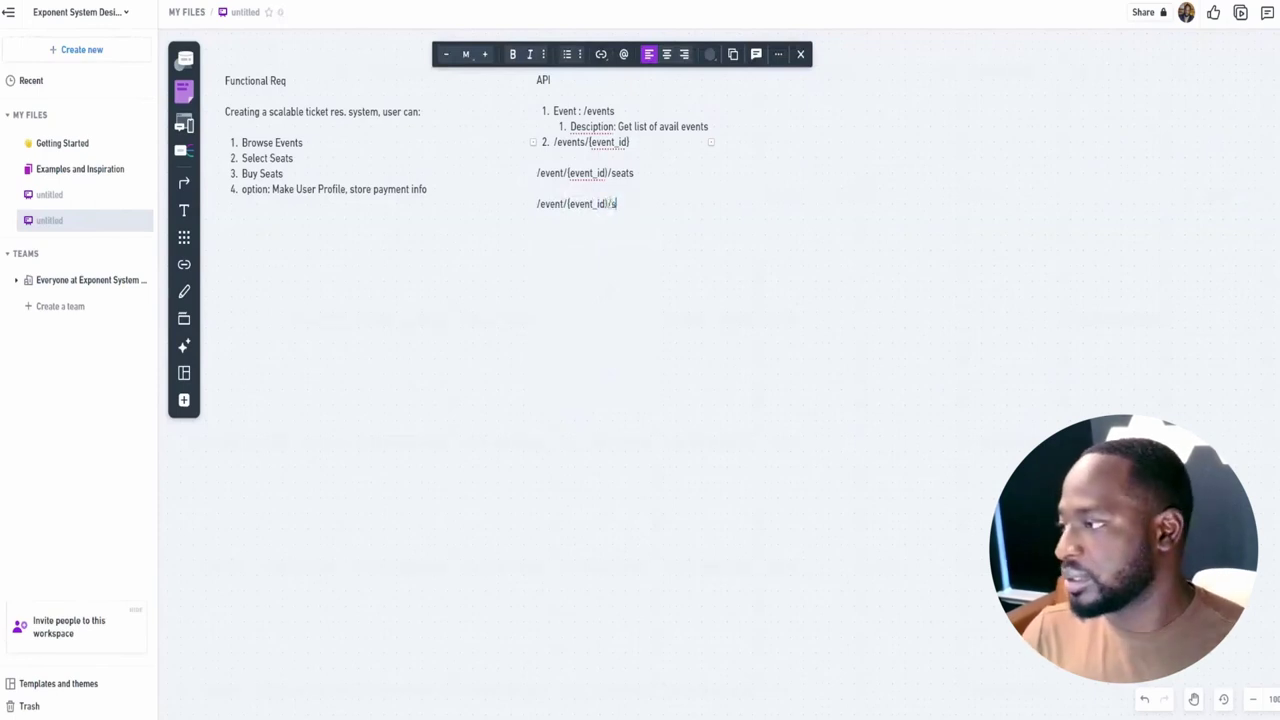
{"action": "type", "text": "eats"}
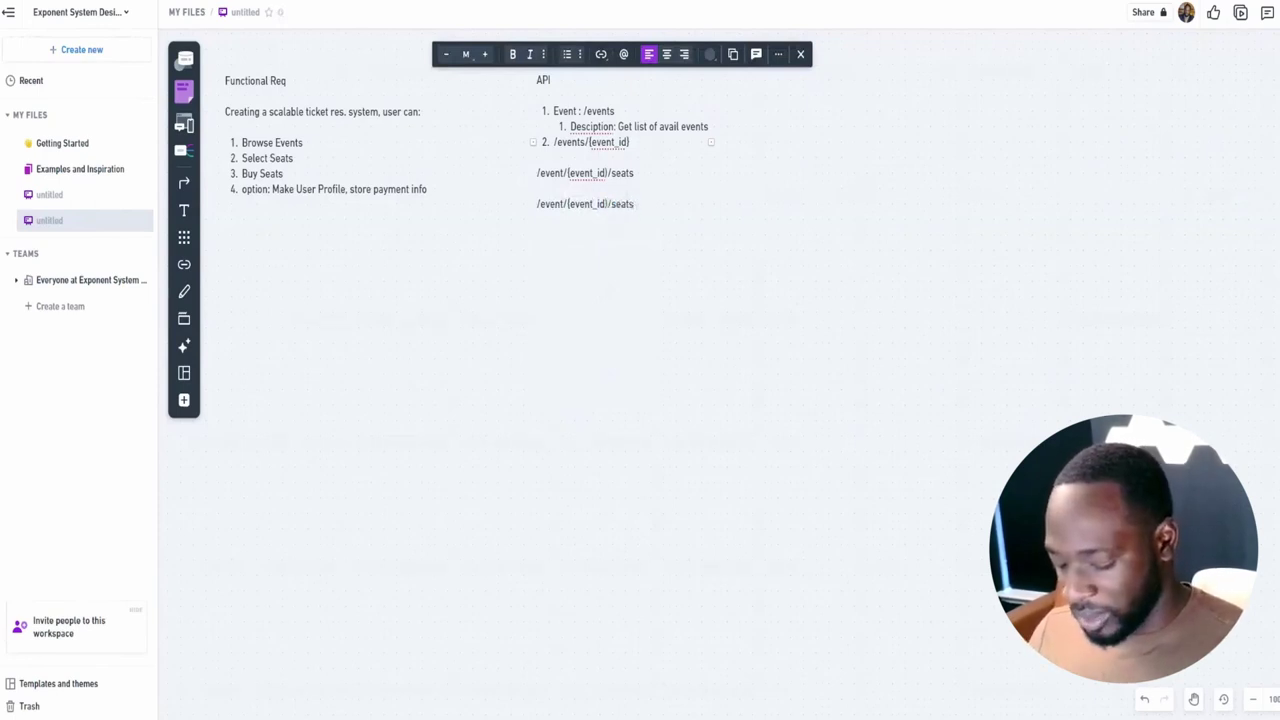
{"action": "type", "text": "/{s"}
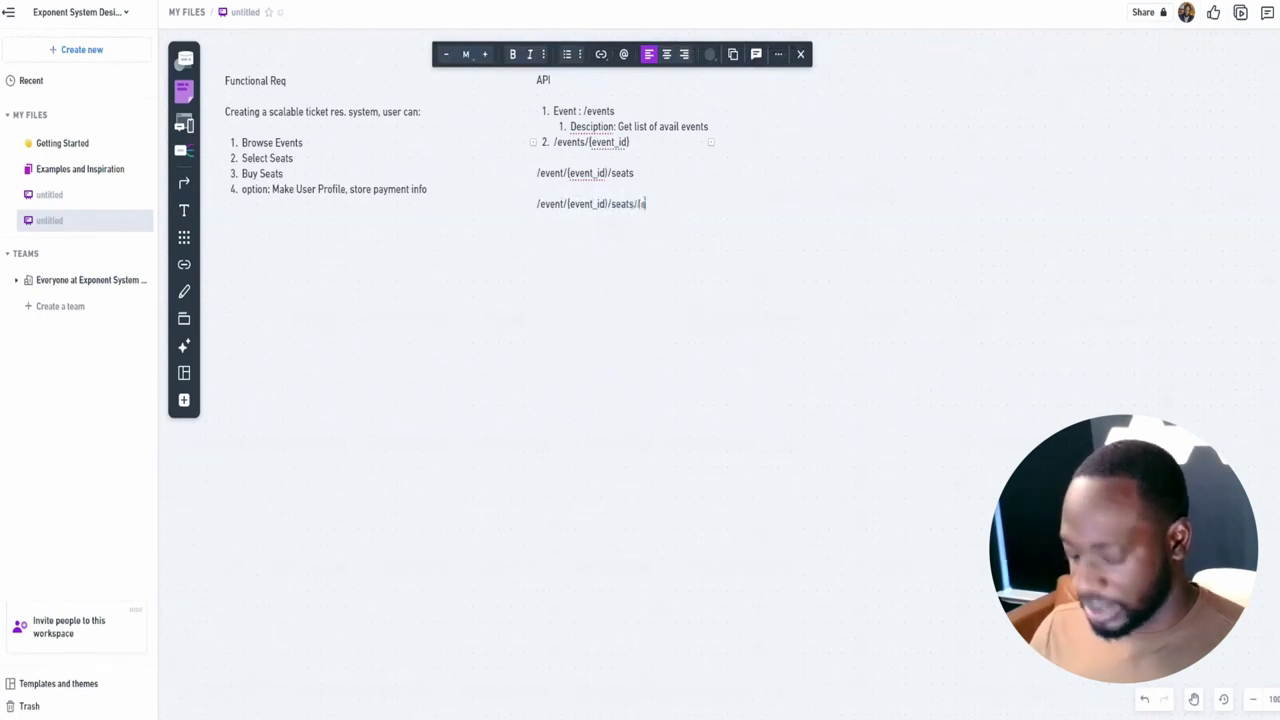
{"action": "type", "text": "eat_id"}
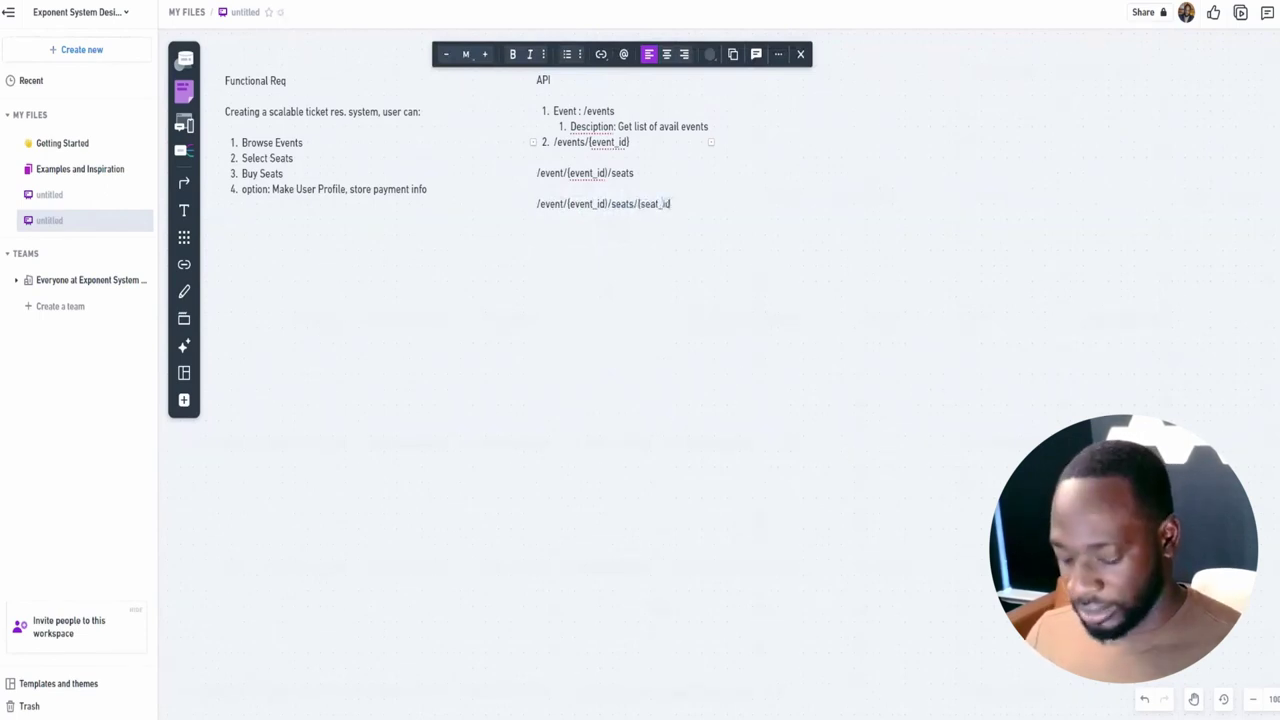
{"action": "type", "text": "}/reserve"}
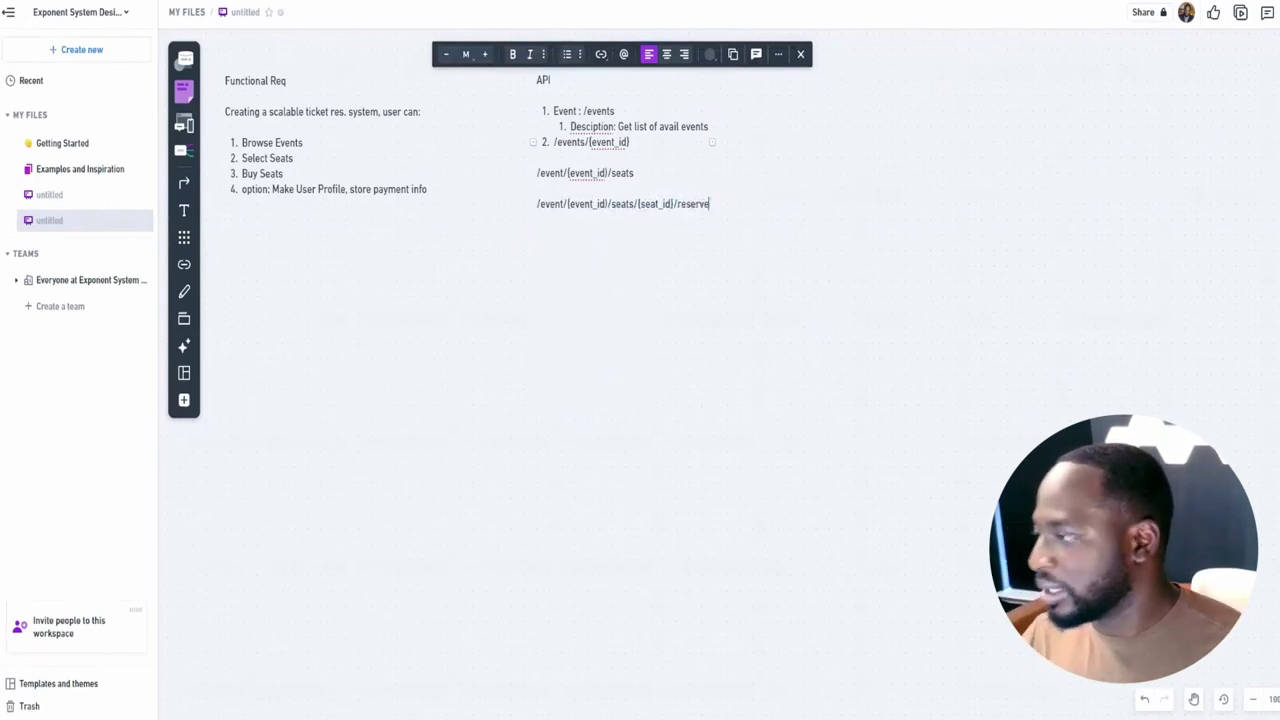
Add the endpoint "/users/register" as a separate line below the seat reserve endpoint
{"action": "key", "text": "Return"}
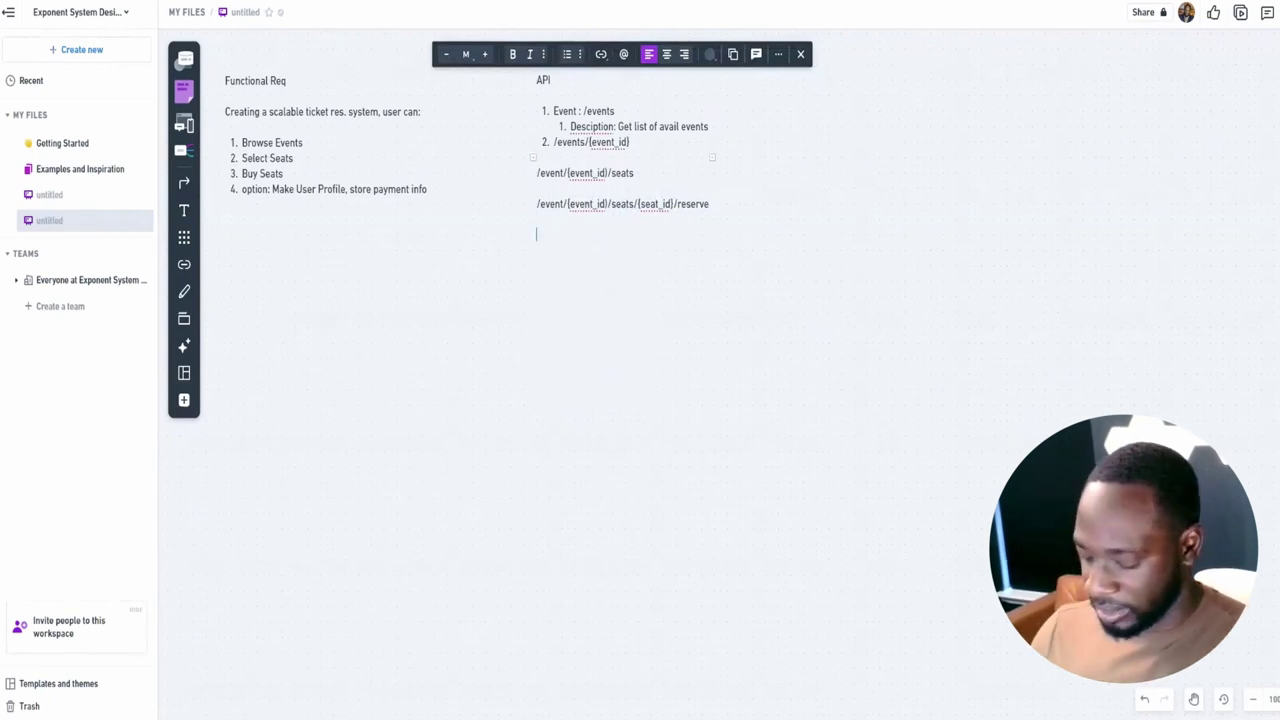
{"action": "type", "text": "/"}
{"action": "key", "text": "Up"}
{"action": "key", "text": "Return"}
{"action": "type", "text": "users/"}
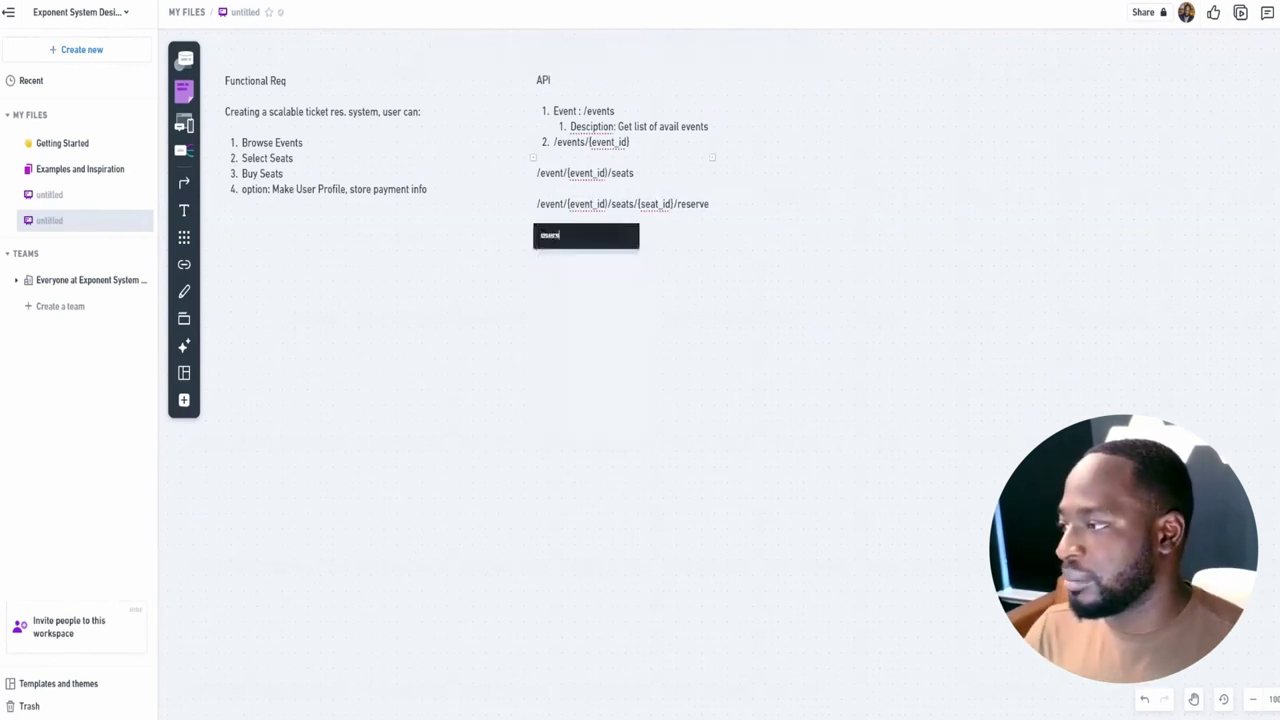
{"action": "type", "text": "re"}
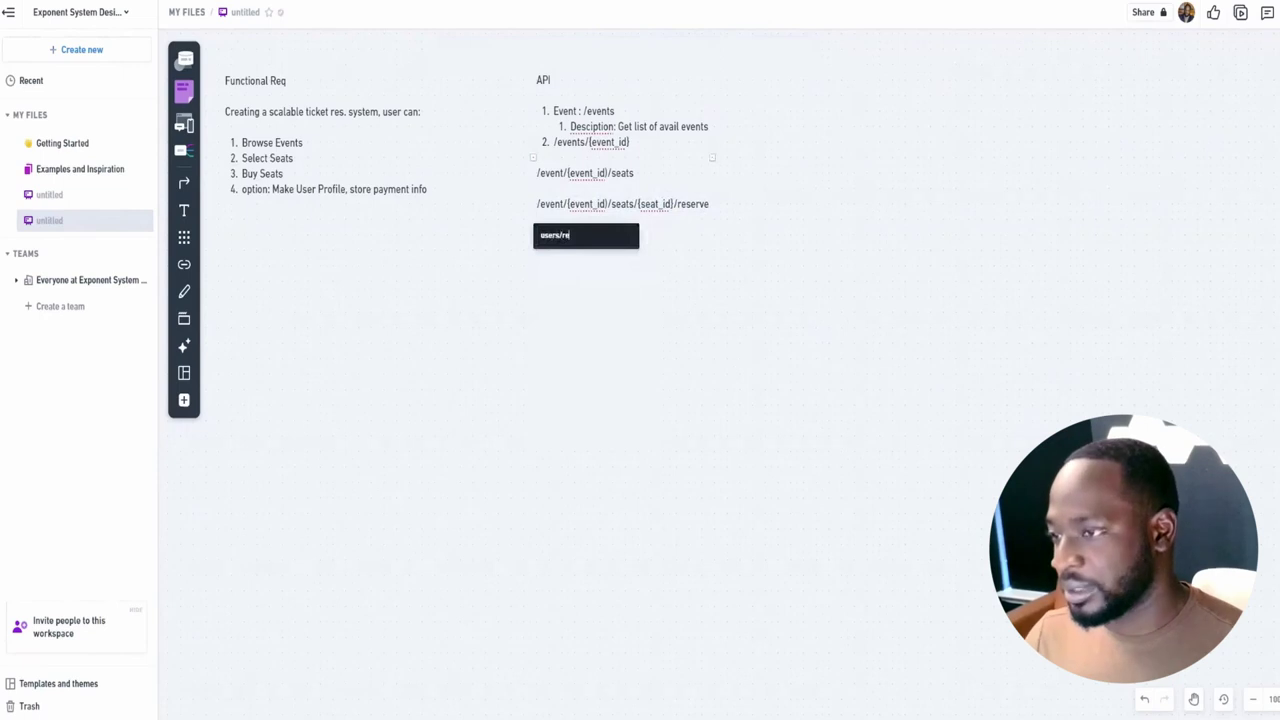
{"action": "key", "text": "ctrl+z"}
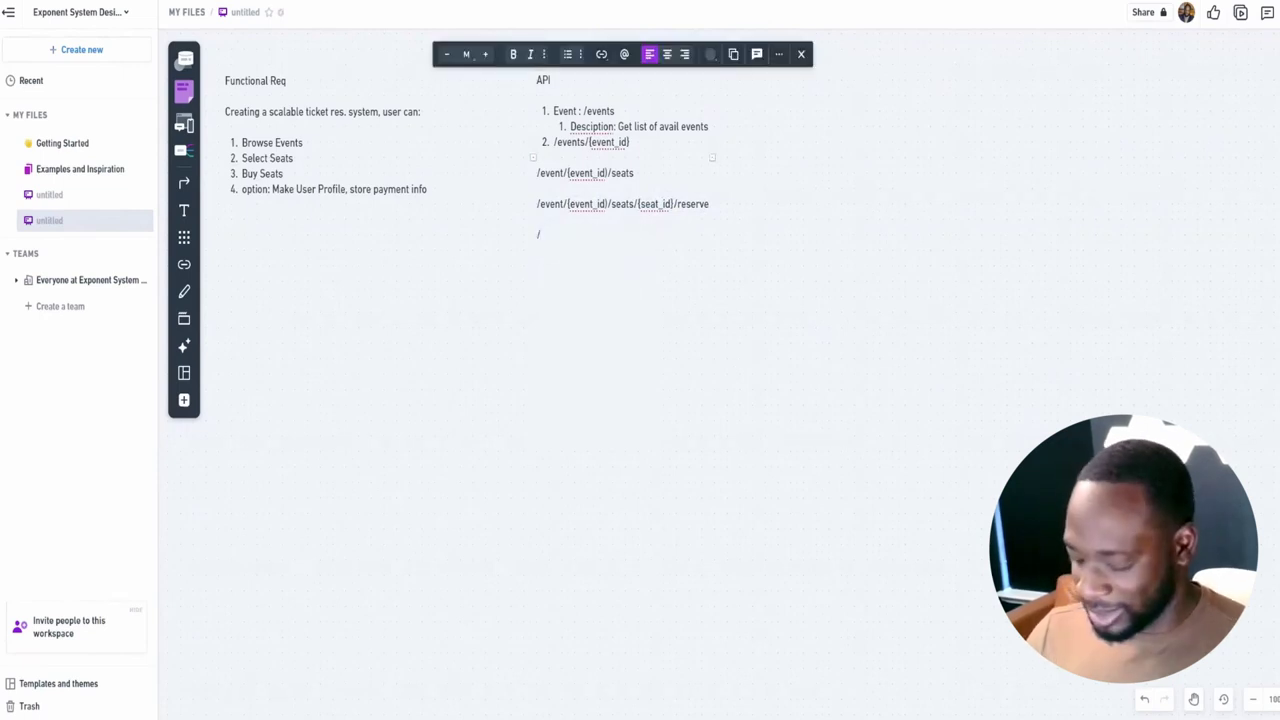
{"action": "type", "text": "users"}
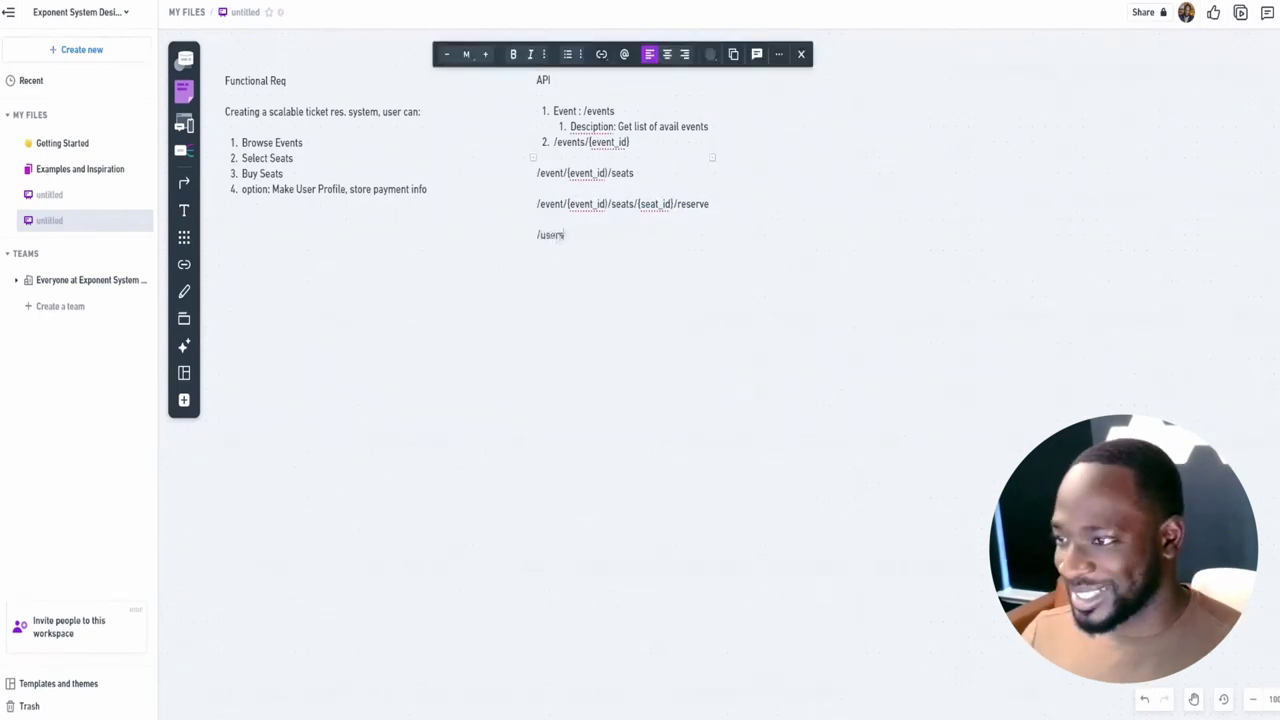
{"action": "type", "text": "/"}
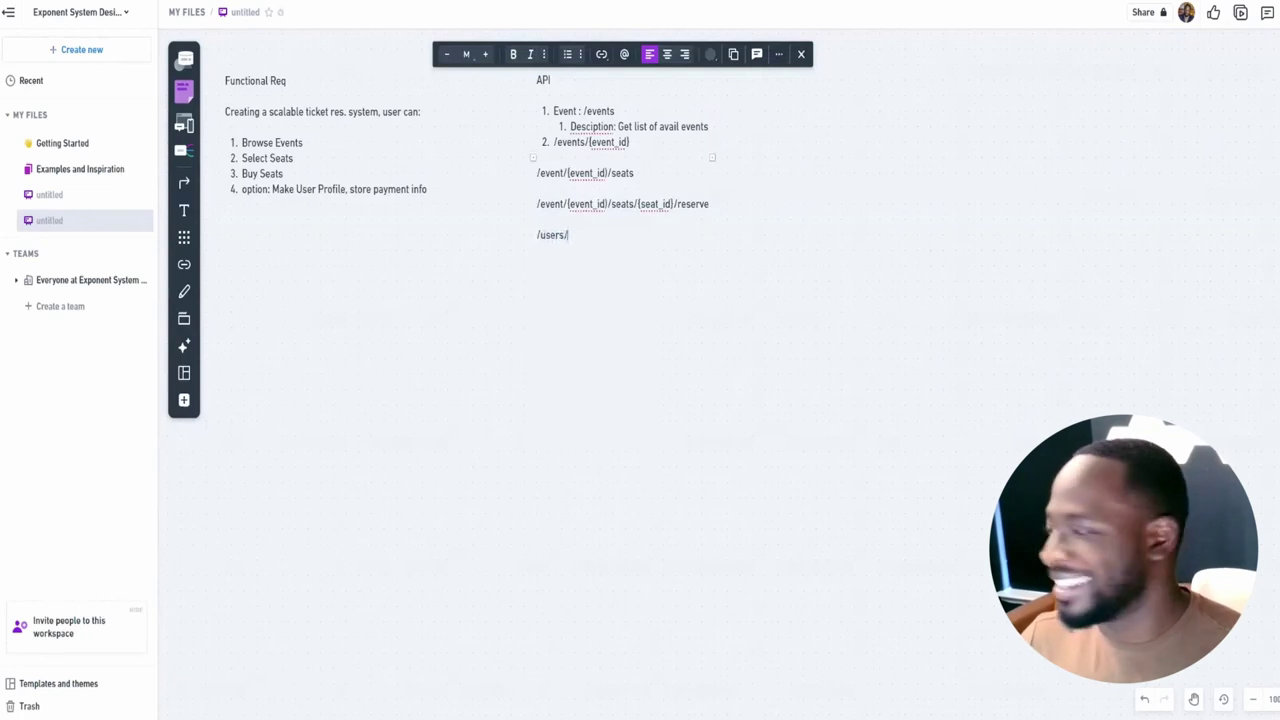
{"action": "type", "text": "register"}
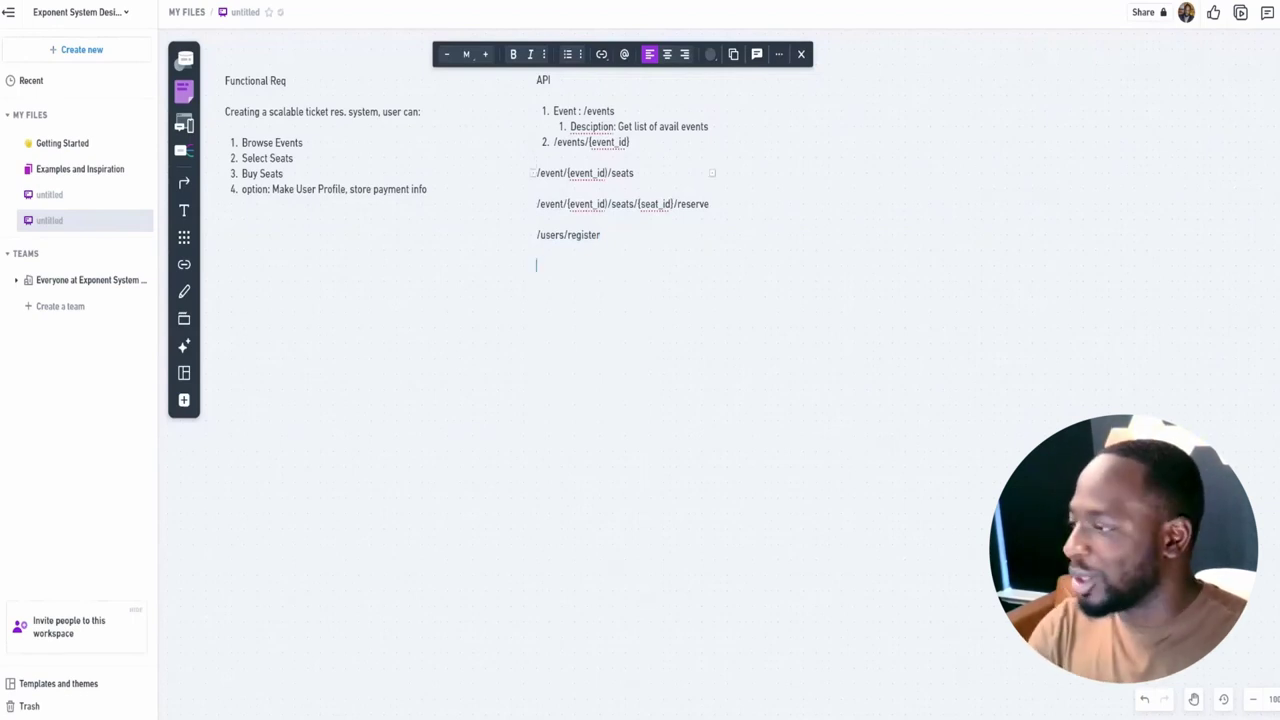
Add the endpoint "/purchases" below the users register line and finish editing the API text
{"action": "key", "text": "Return"}
{"action": "type", "text": "/"}
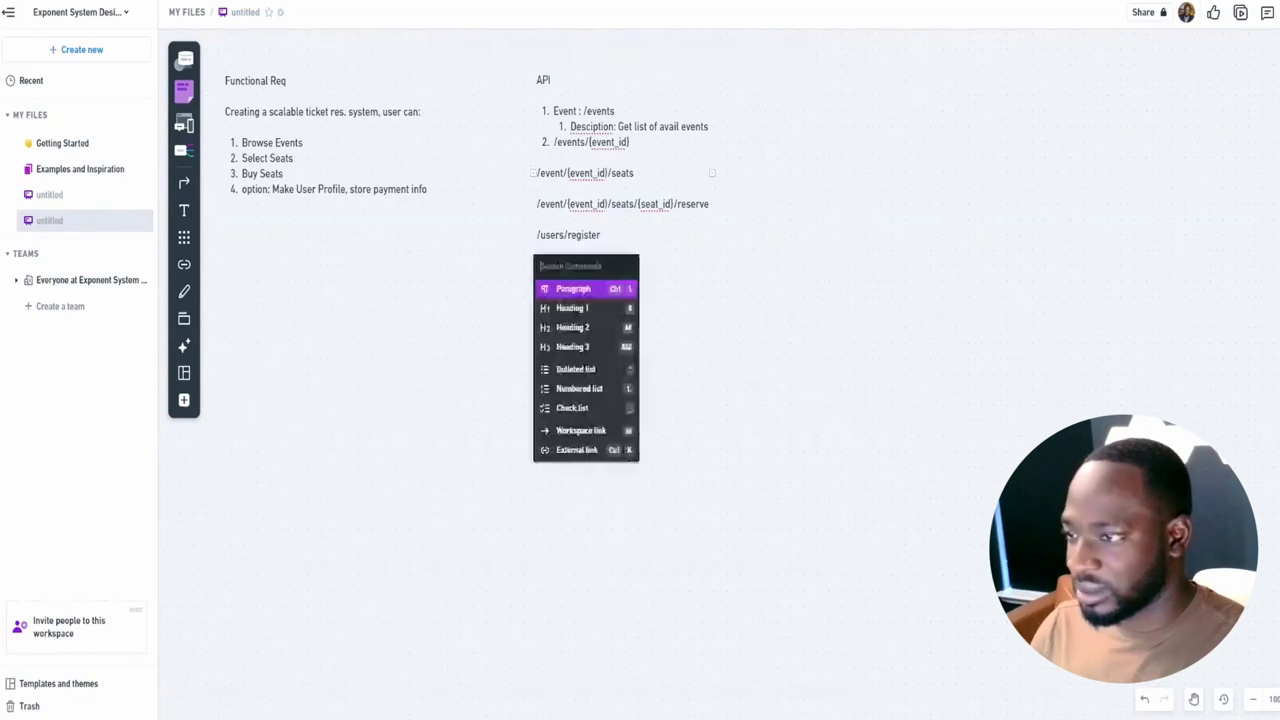
{"action": "type", "text": "u"}
{"action": "key", "text": "Escape"}
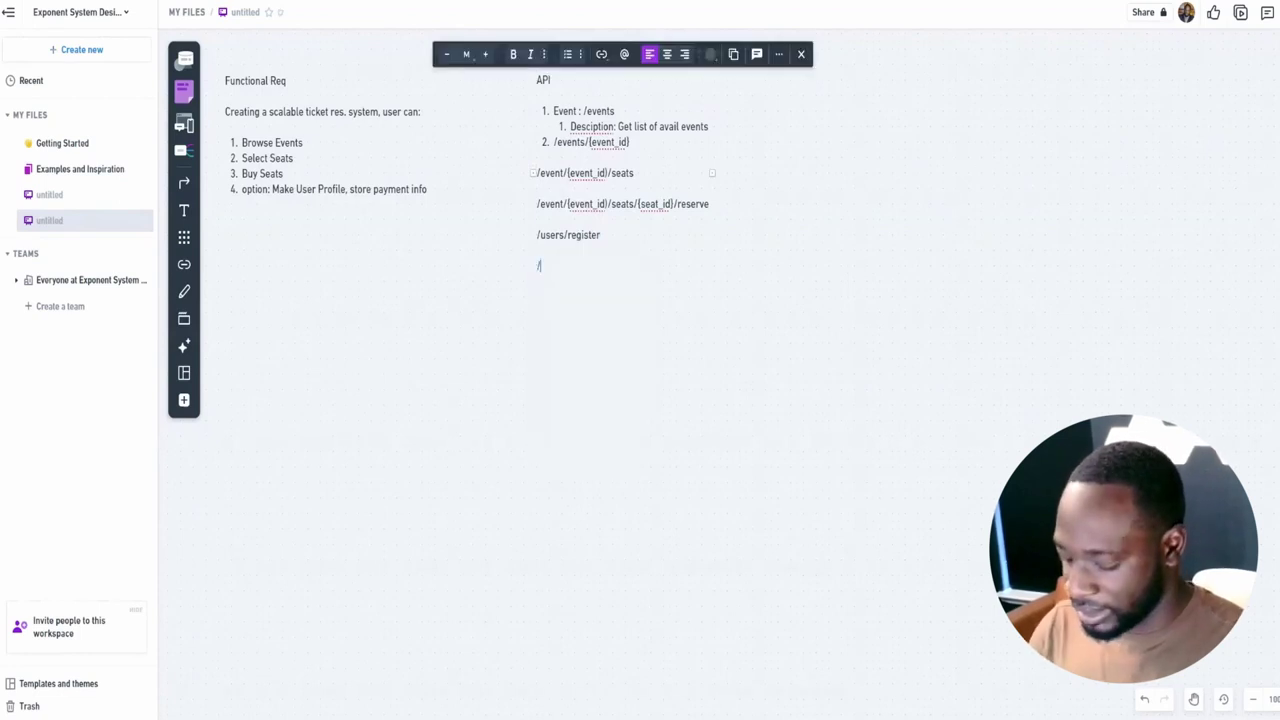
{"action": "type", "text": "purchi"}
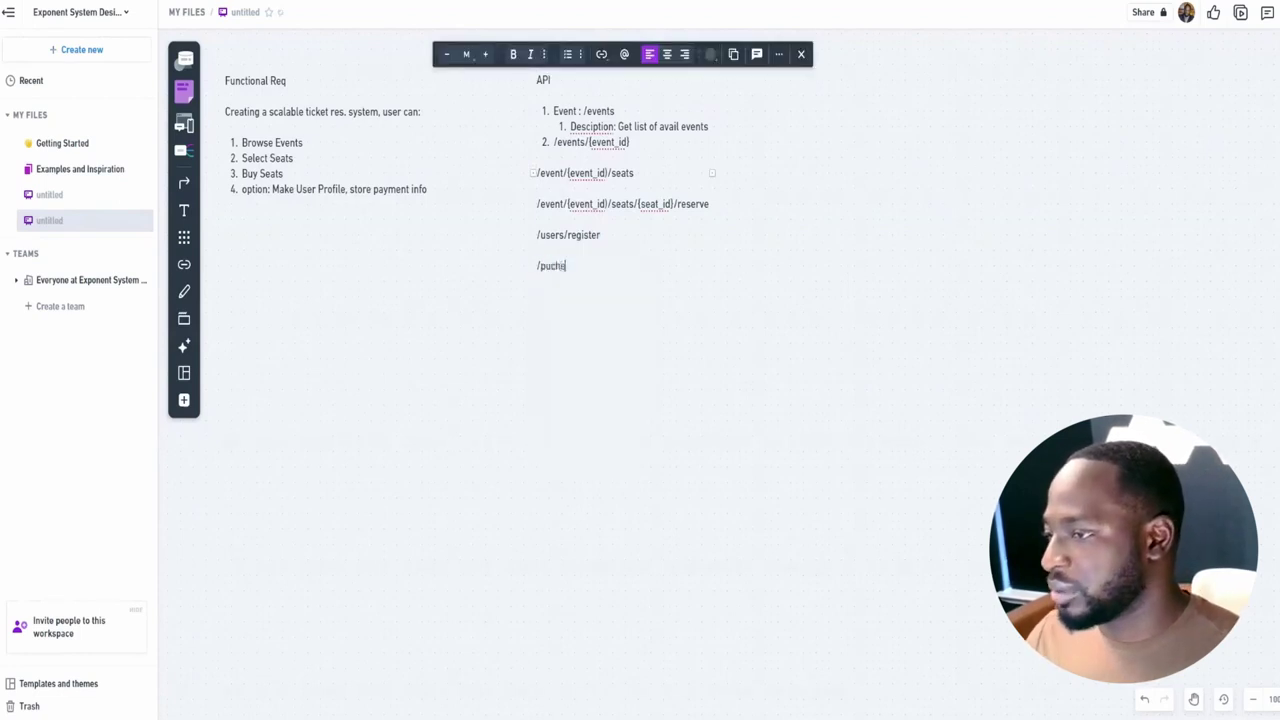
{"action": "type", "text": "as"}
{"action": "key", "text": "BackSpace"}
{"action": "key", "text": "BackSpace"}
{"action": "key", "text": "BackSpace"}
{"action": "key", "text": "BackSpace"}
{"action": "key", "text": "BackSpace"}
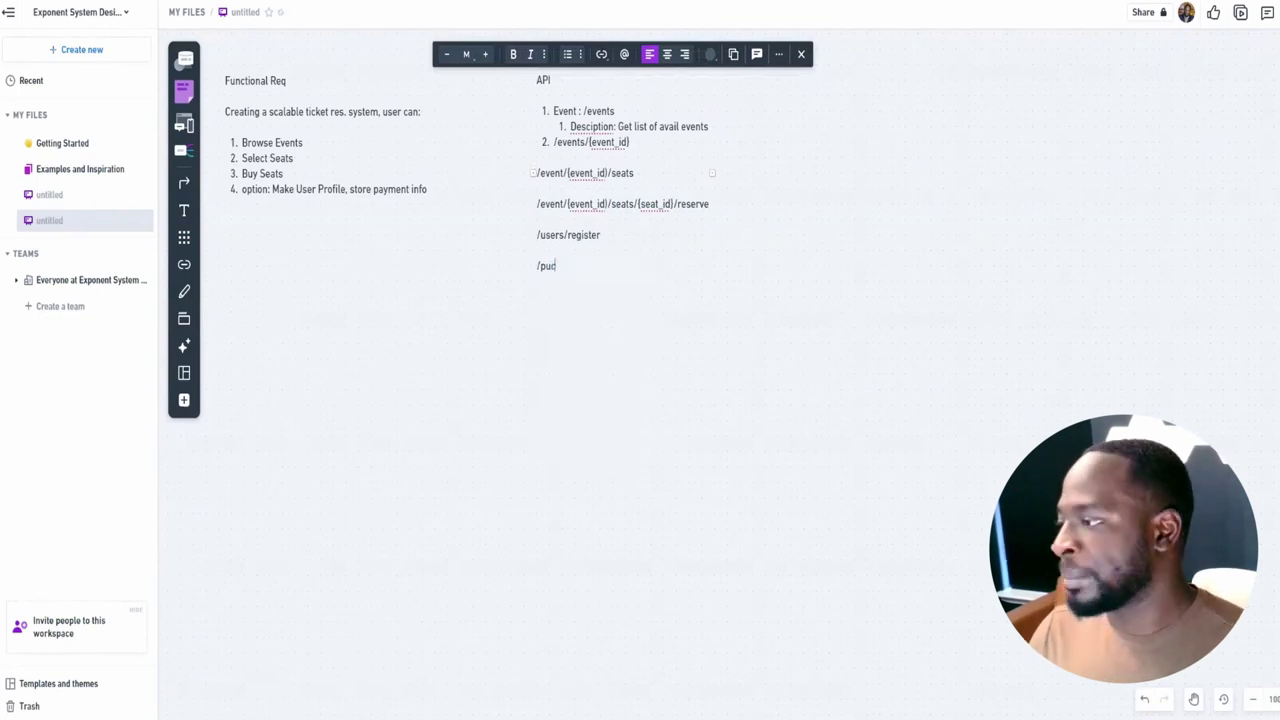
{"action": "type", "text": "rchase"}
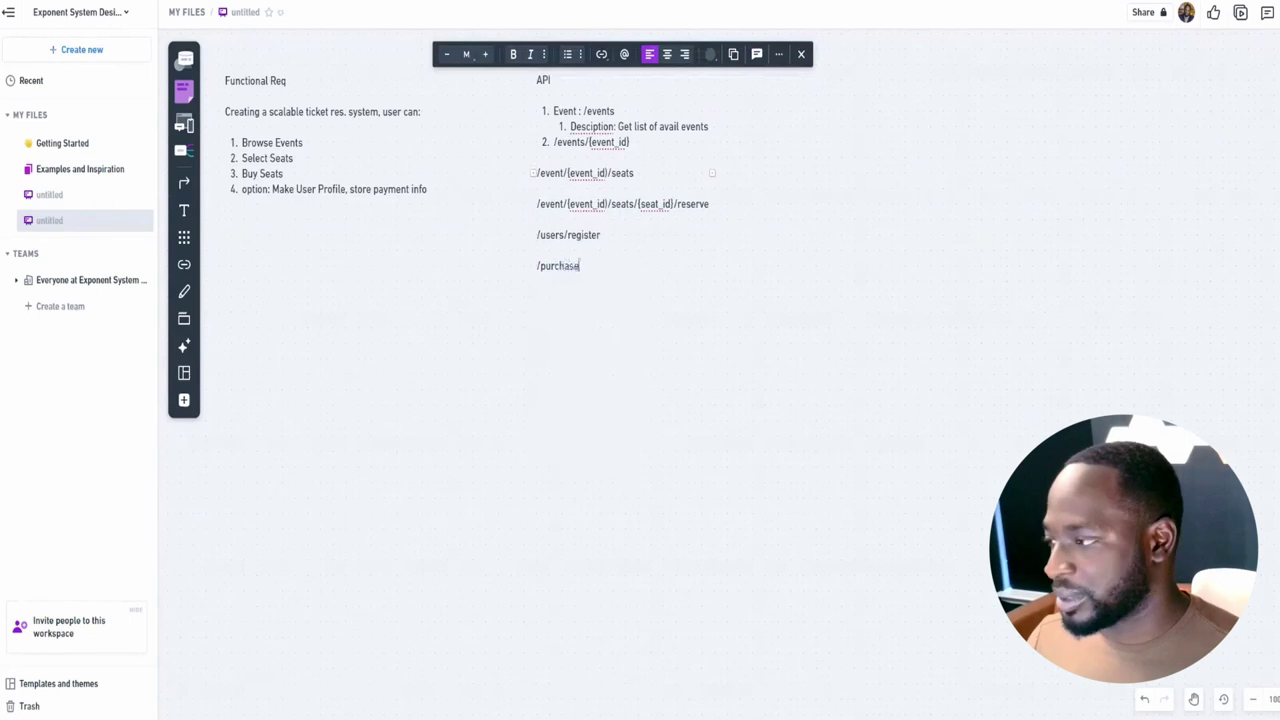
{"action": "type", "text": "s"}
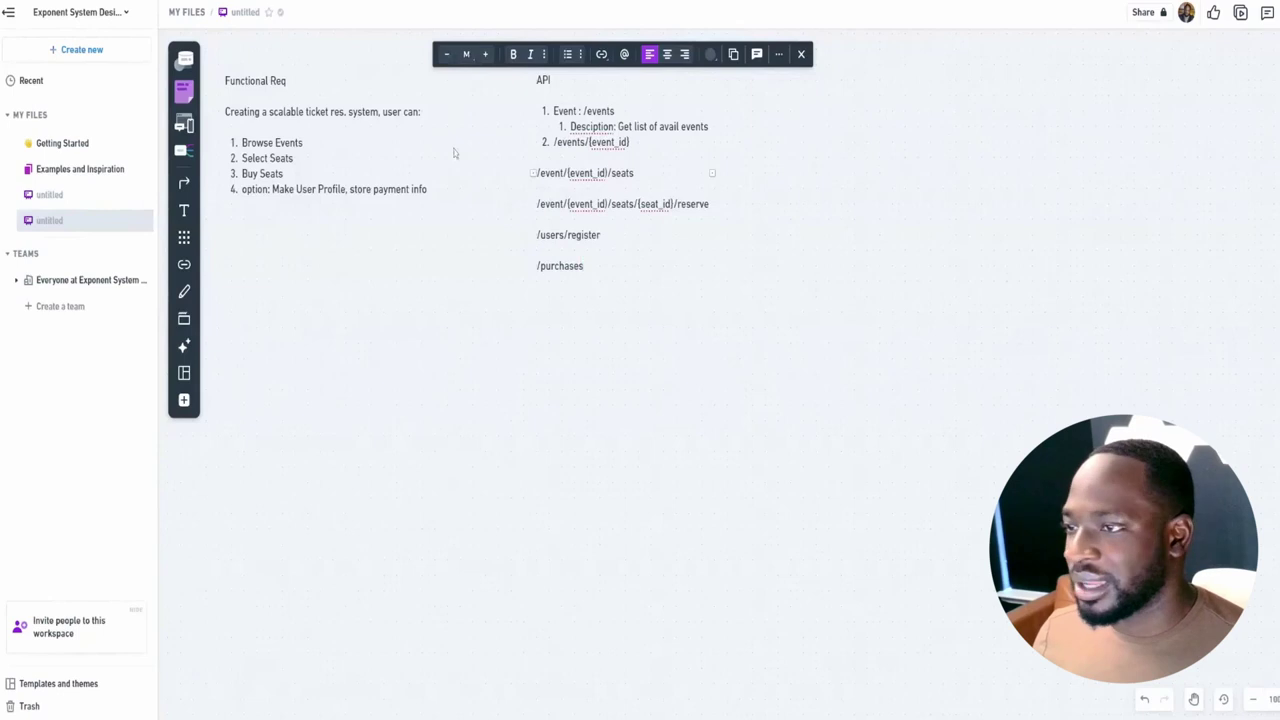
{"action": "left_click", "coordinate": [782, 86]}
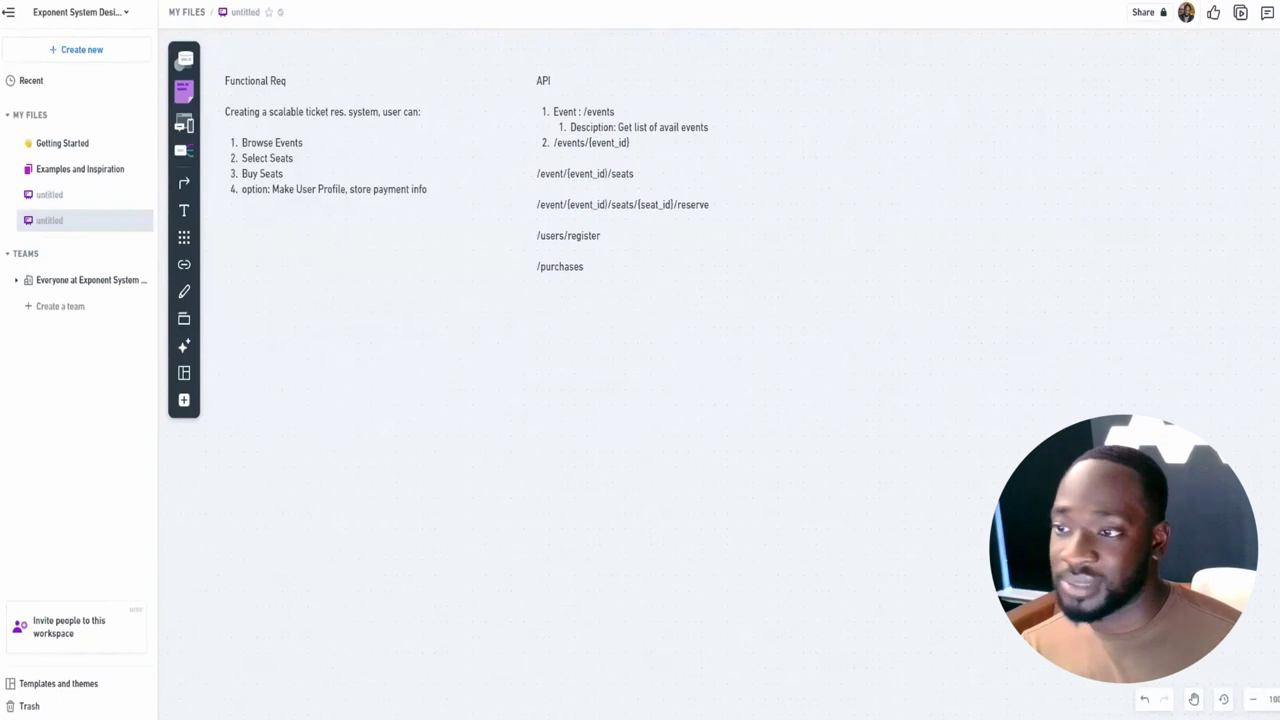
Create a text block headed "System" beside the API notes, with a first numbered item reading "how many events?"
{"action": "key", "text": "t"}
{"action": "left_click", "coordinate": [772, 82]}
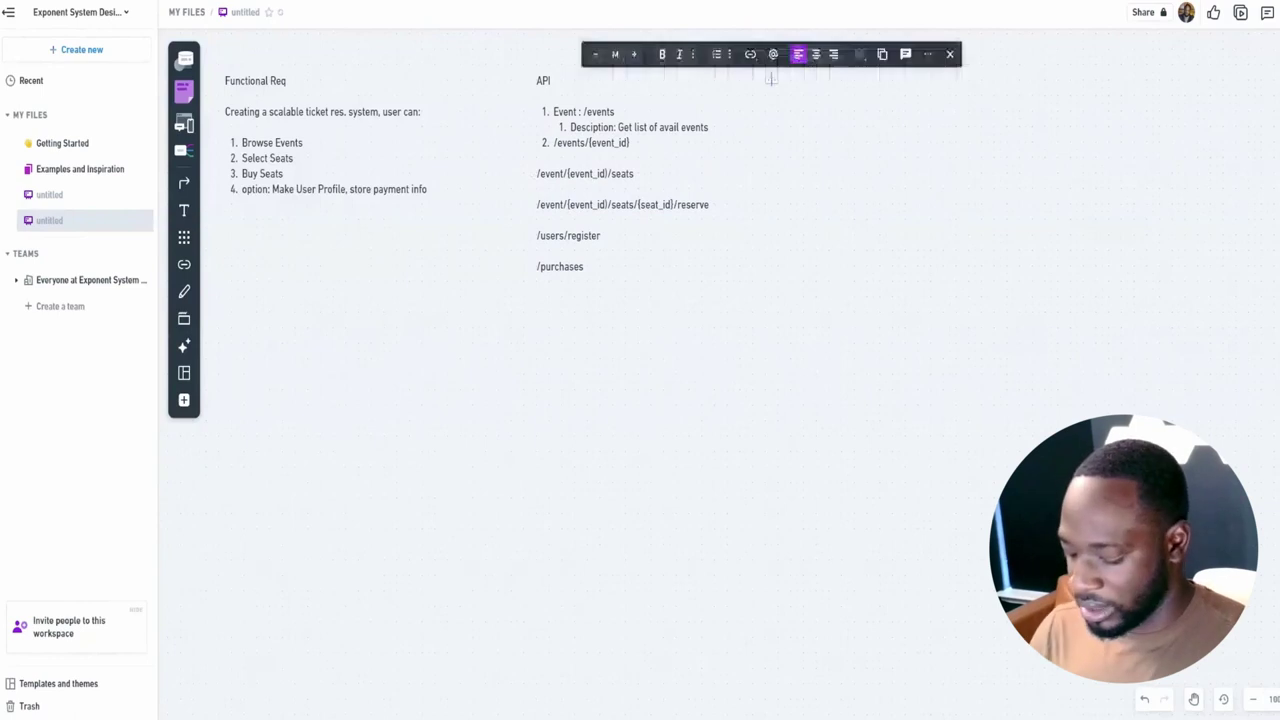
{"action": "type", "text": "System"}
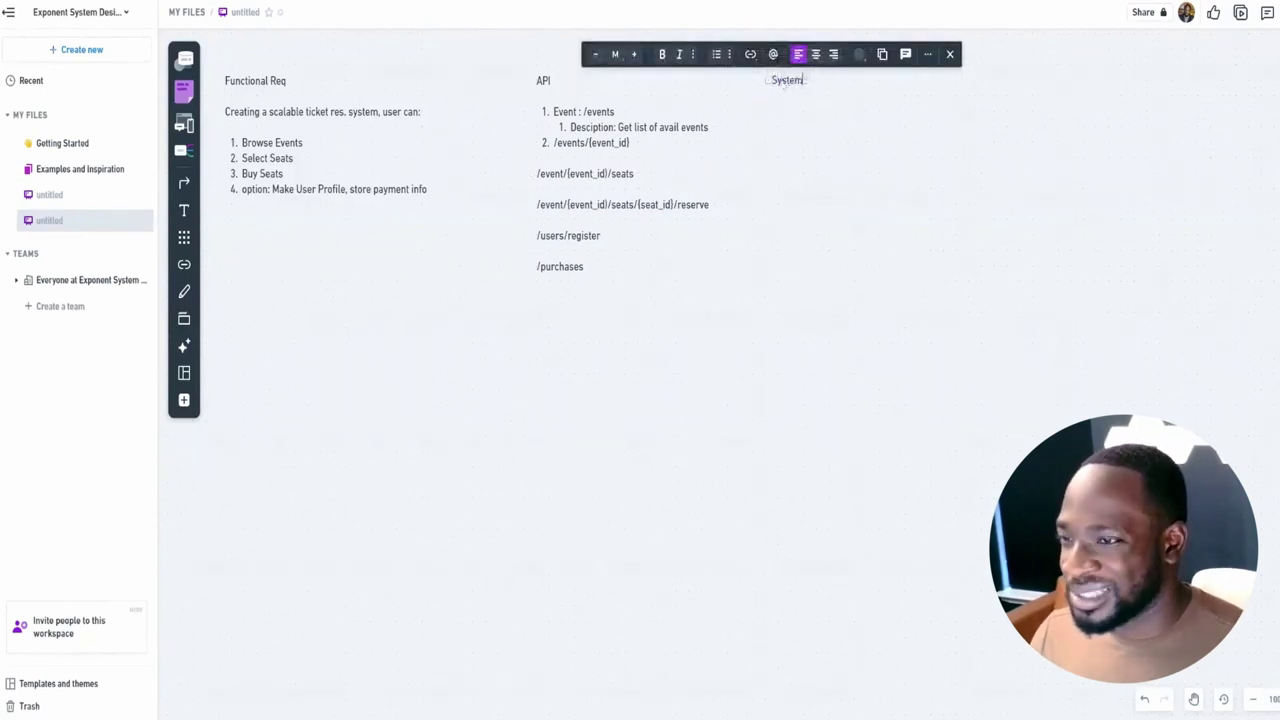
{"action": "key", "text": "Return"}
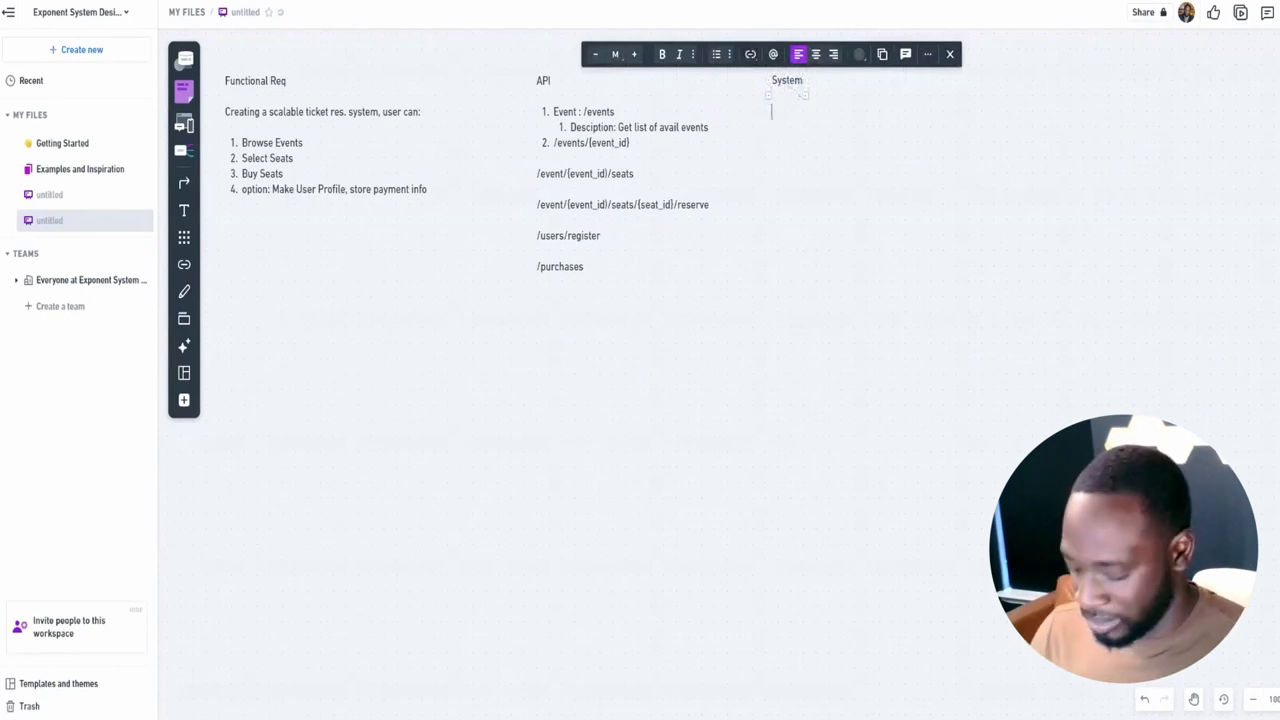
{"action": "type", "text": "1. "}
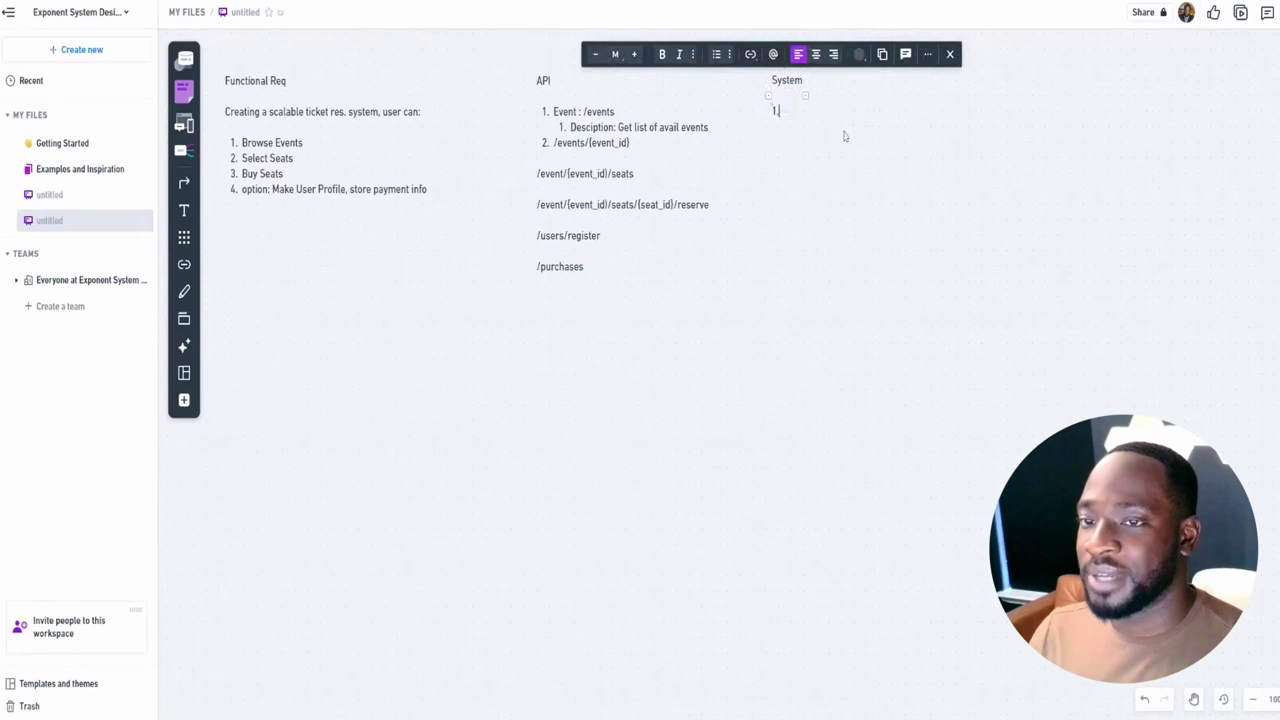
{"action": "type", "text": "how m"}
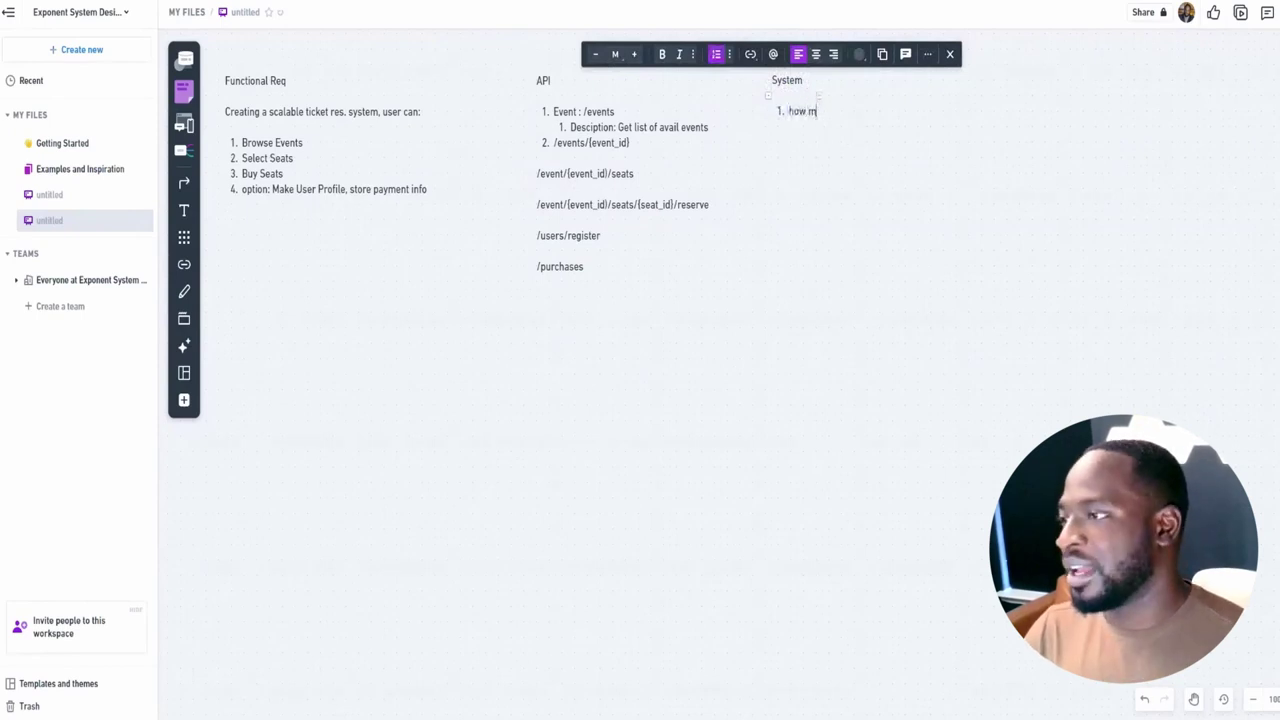
{"action": "type", "text": "any events"}
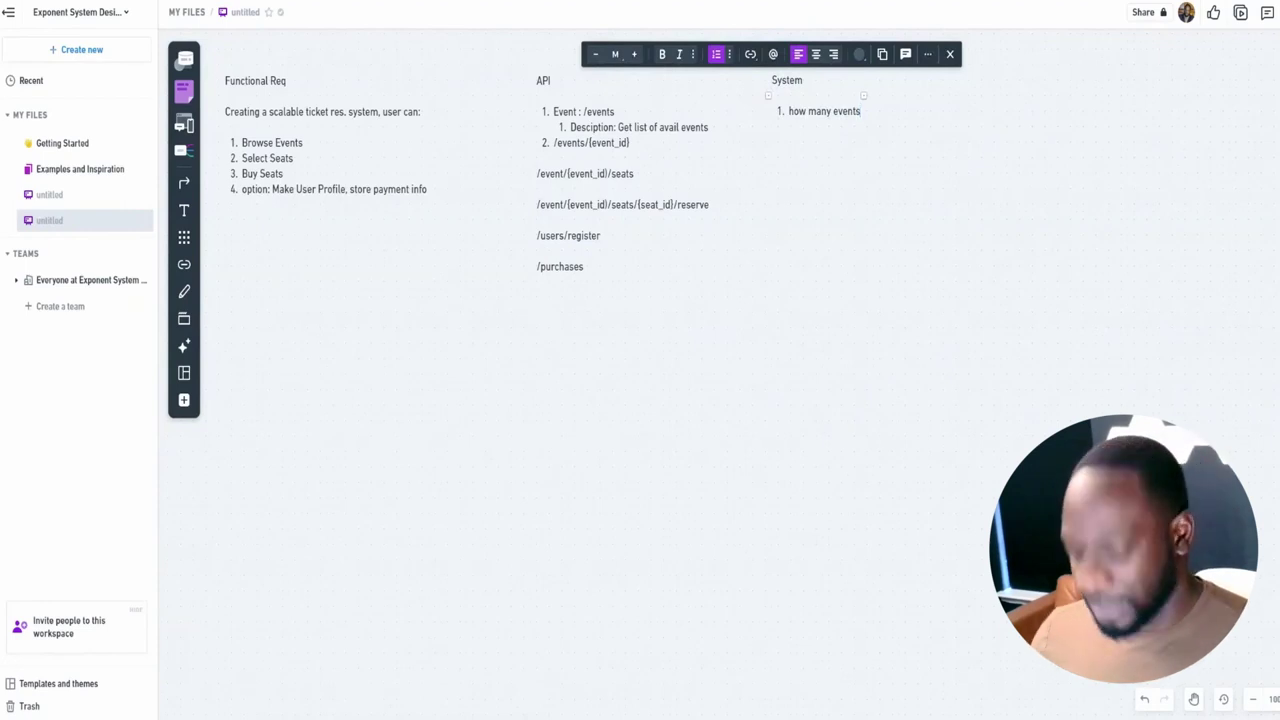
{"action": "type", "text": "?"}
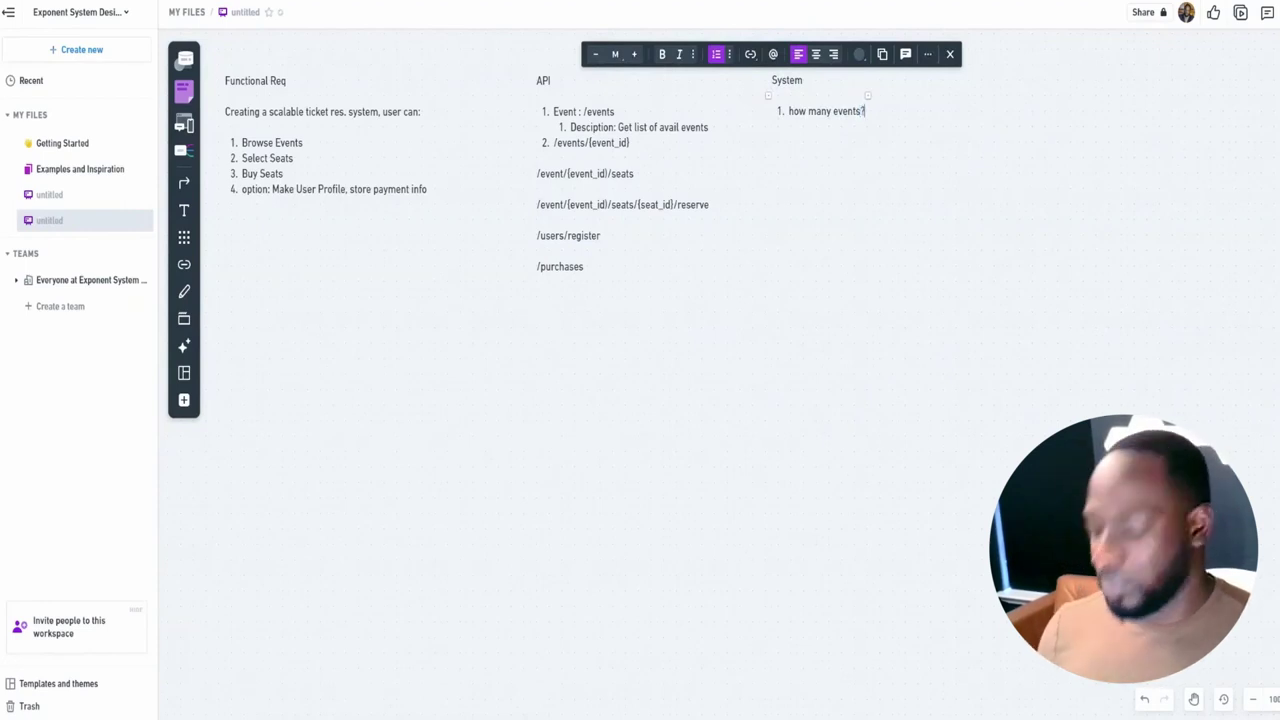
Add an indented sub-item under the events question reading "Assume ~200 events"
{"action": "key", "text": "Return"}
{"action": "key", "text": "Tab"}
{"action": "type", "text": "Assume"}
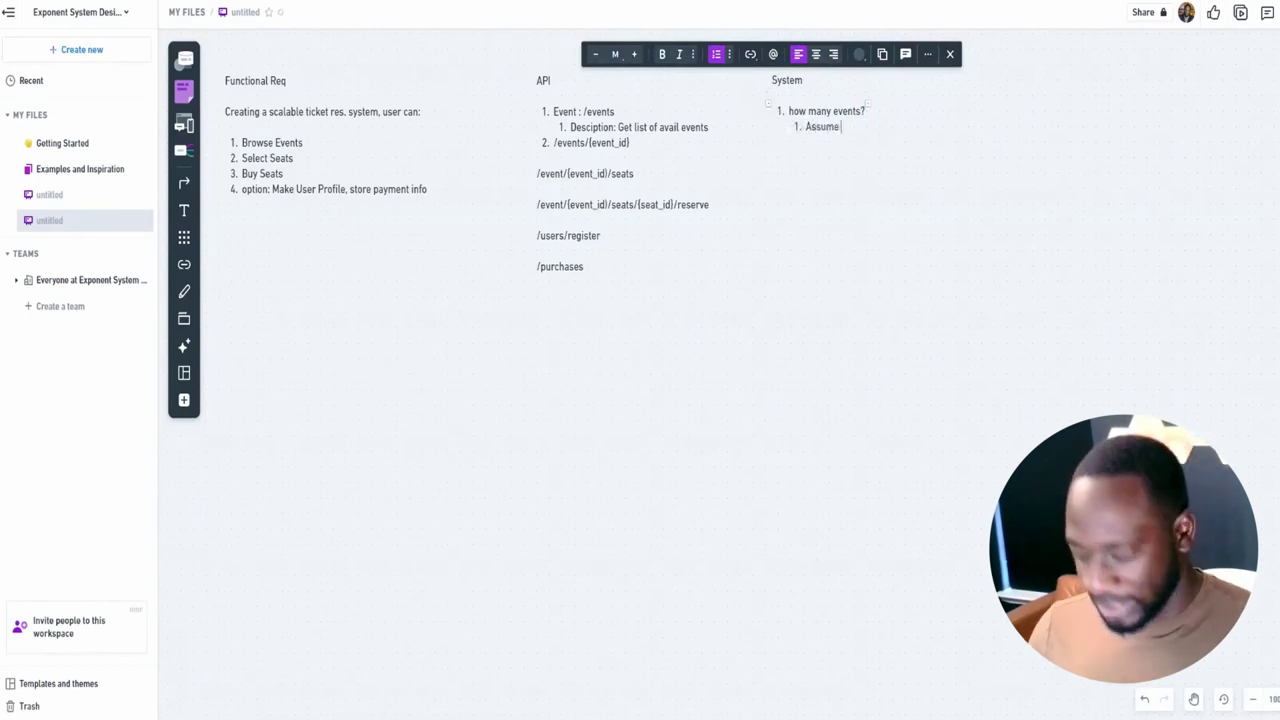
{"action": "type", "text": " ~200"}
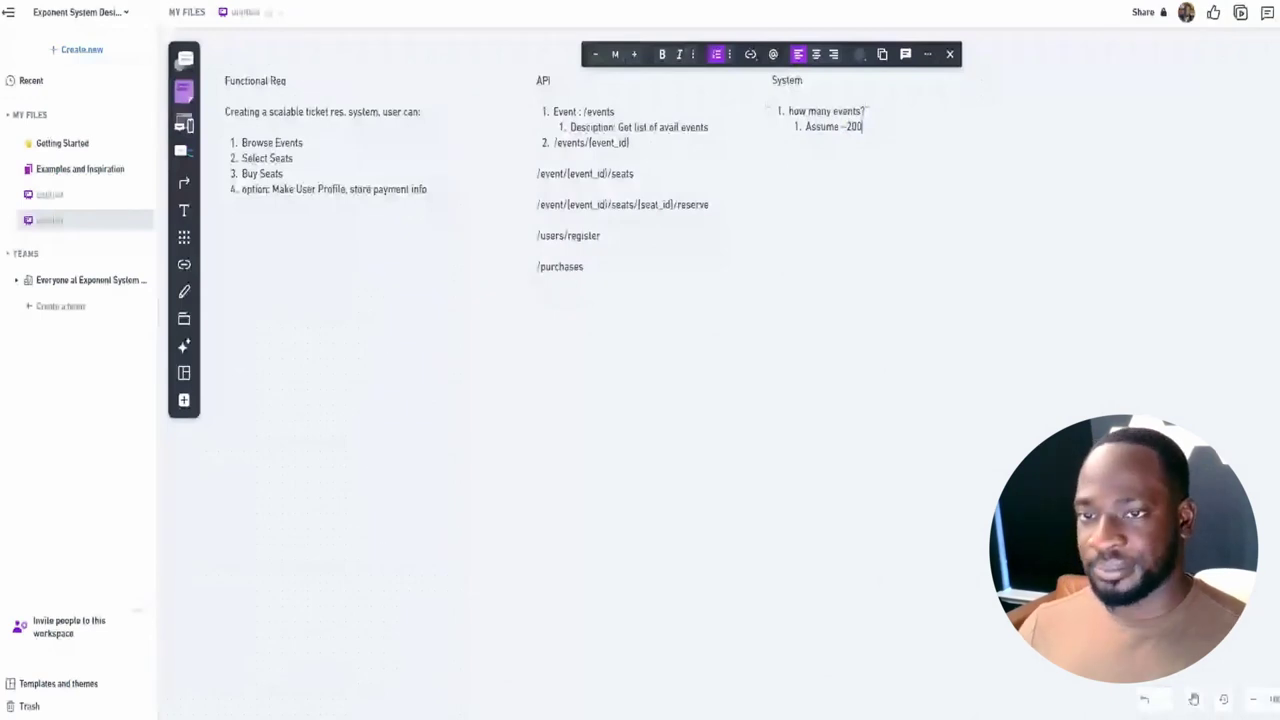
{"action": "type", "text": " events"}
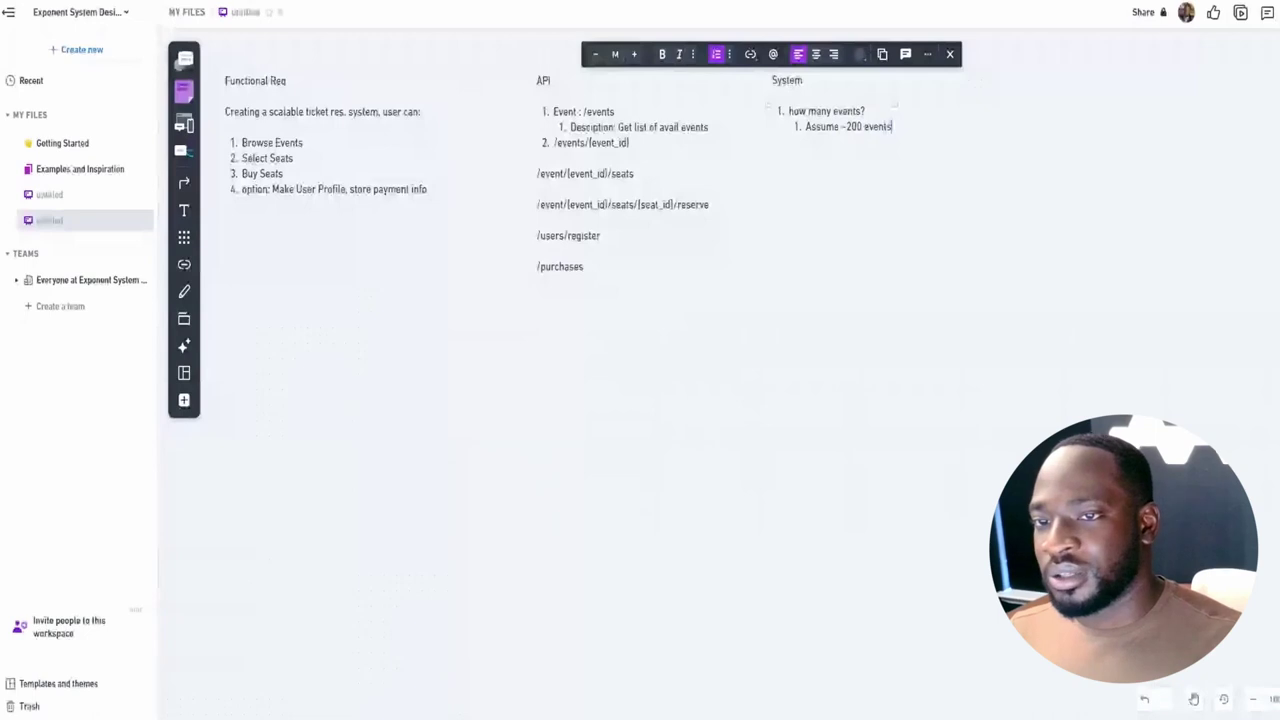
Add a second sub-item under the events question reading "Assume buy 3 months in advance", correcting the spelling of the last word
{"action": "key", "text": "Return"}
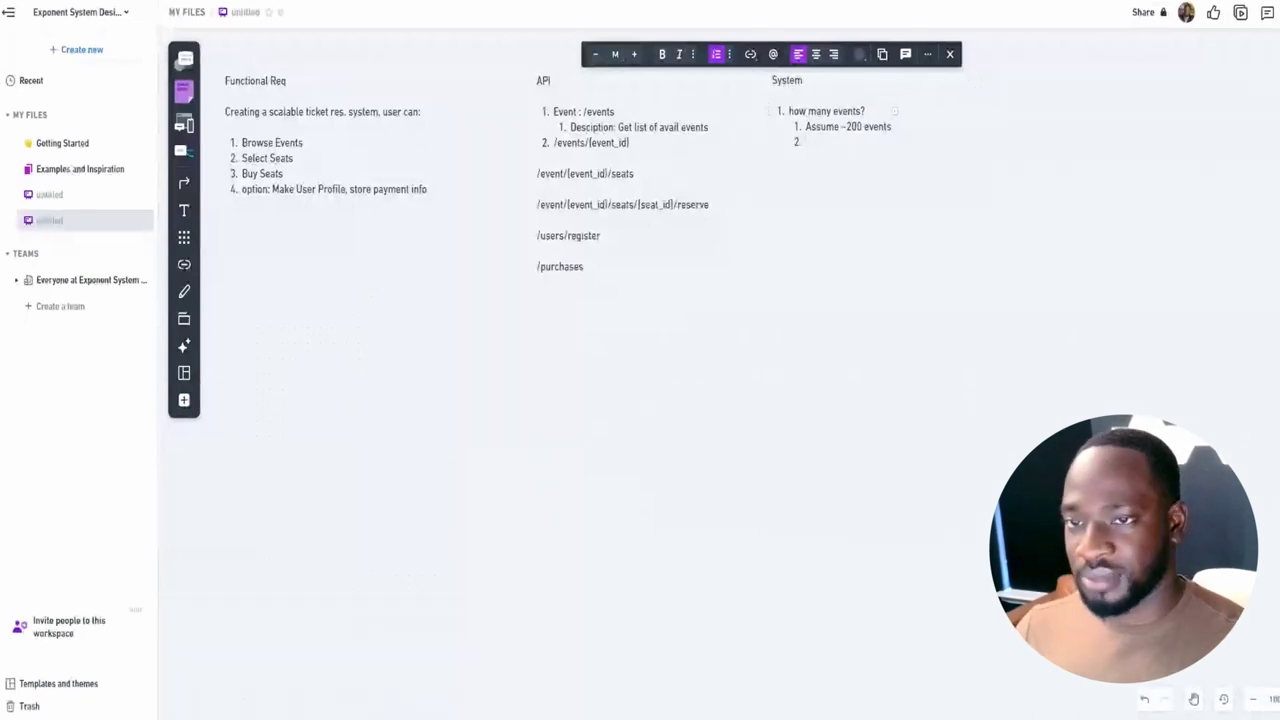
{"action": "type", "text": "Assume "}
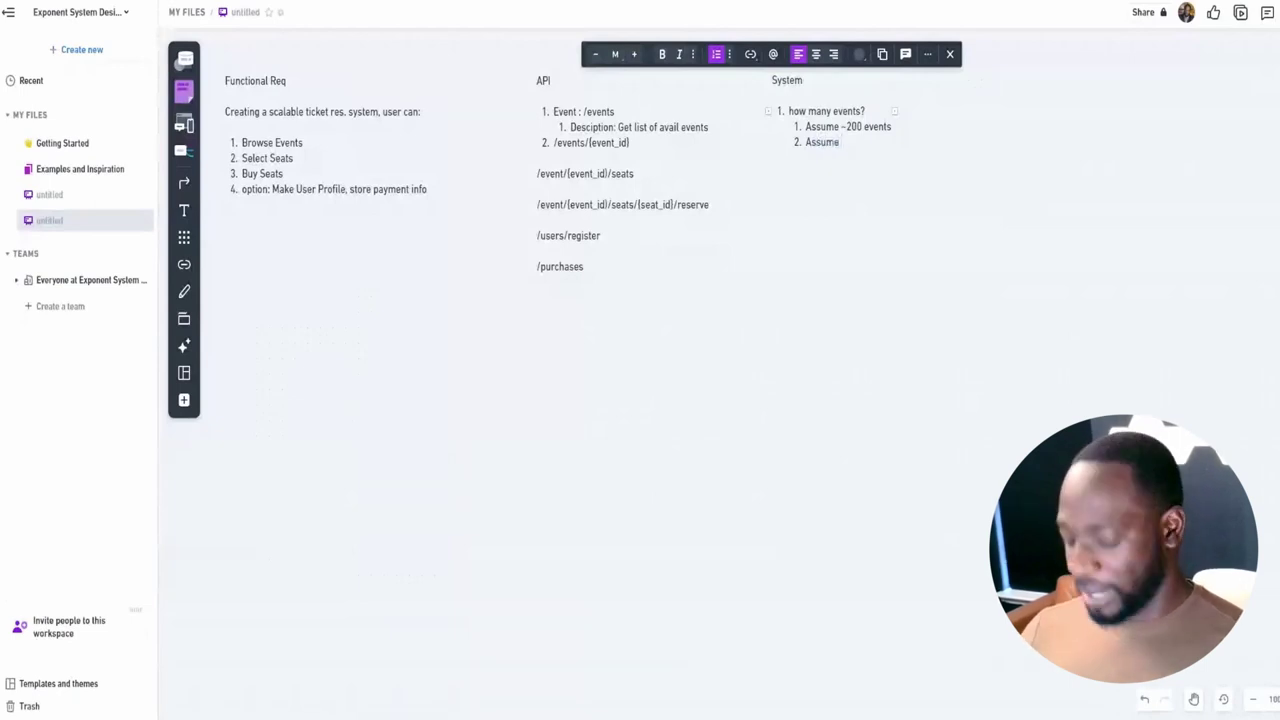
{"action": "type", "text": "b"}
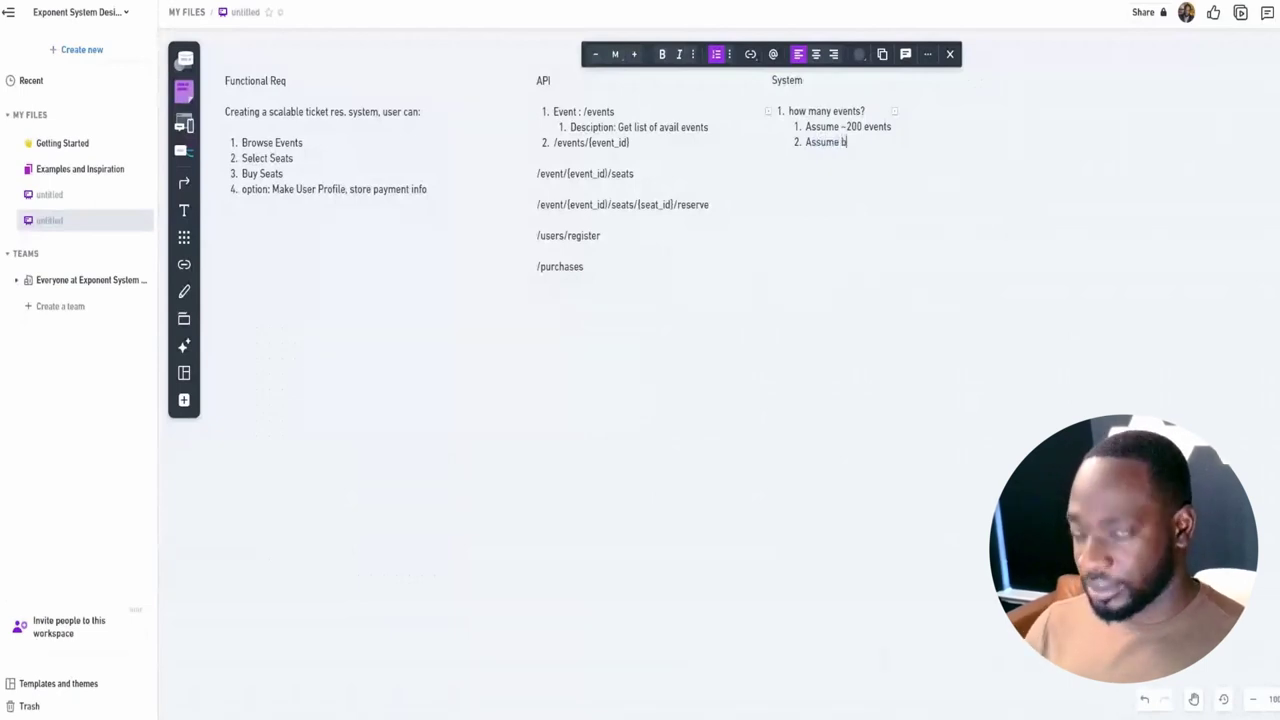
{"action": "type", "text": "uy 3 month"}
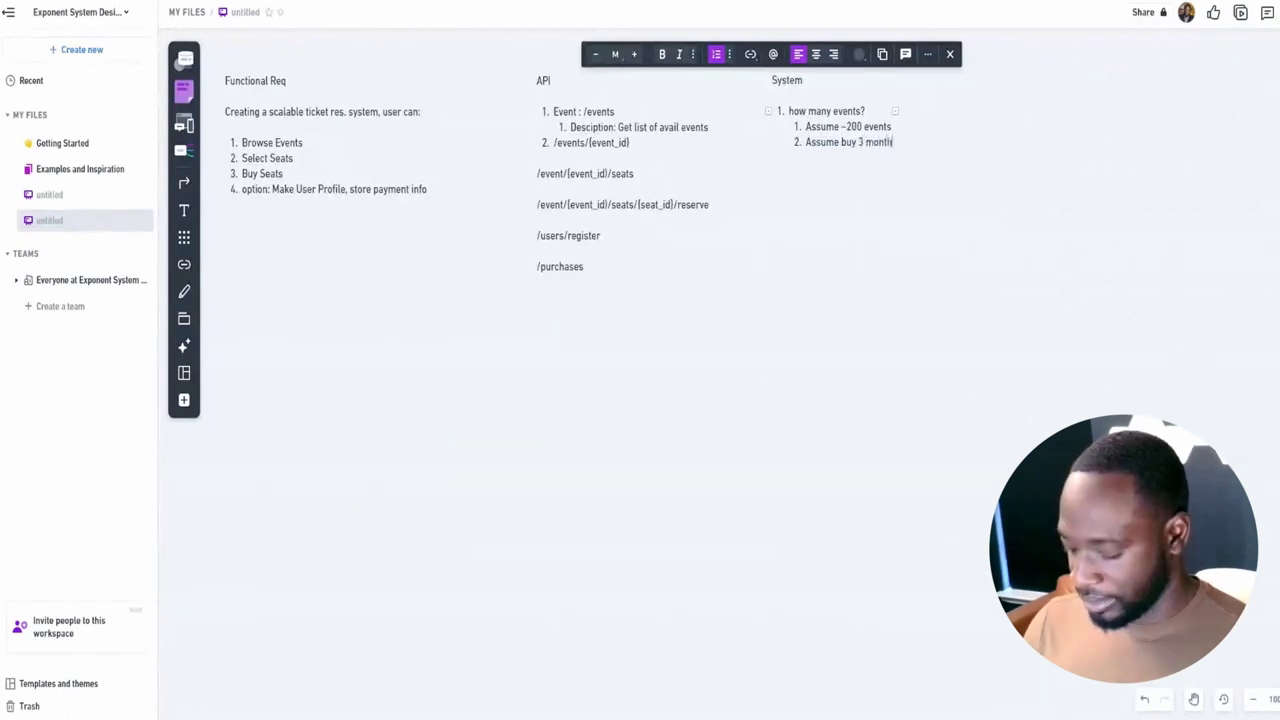
{"action": "type", "text": "s in adnave"}
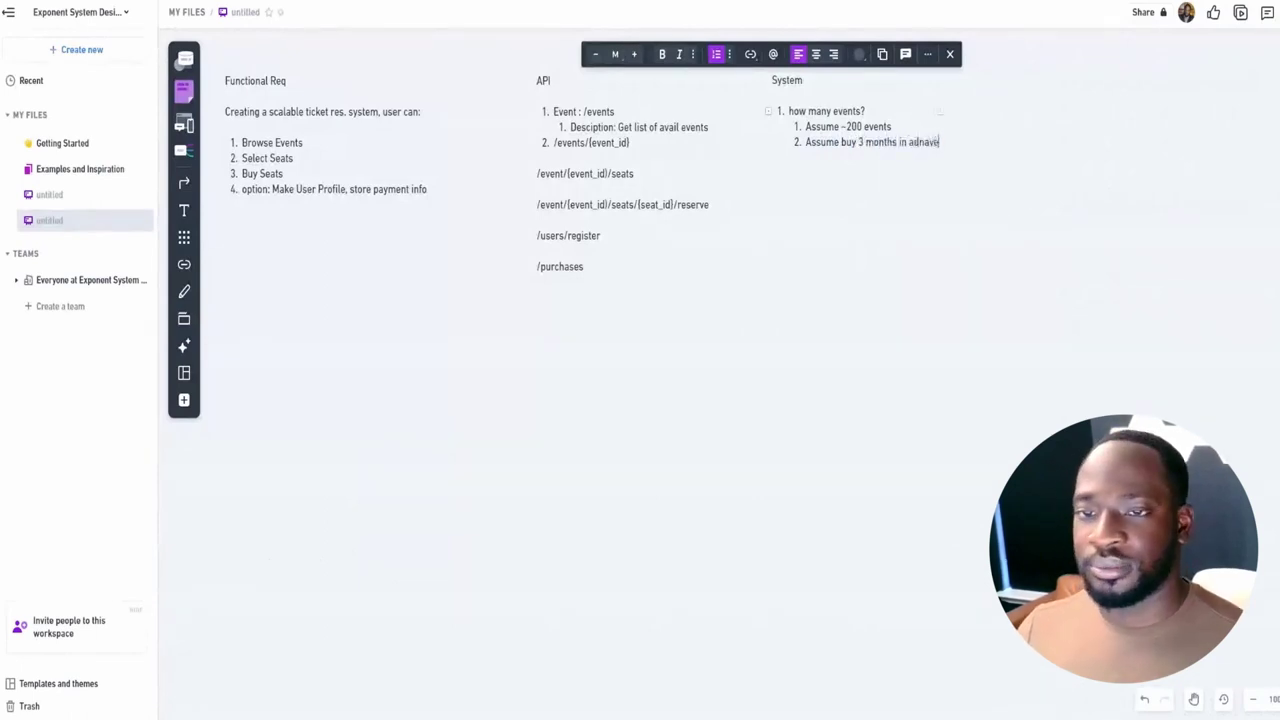
{"action": "key", "text": "Return"}
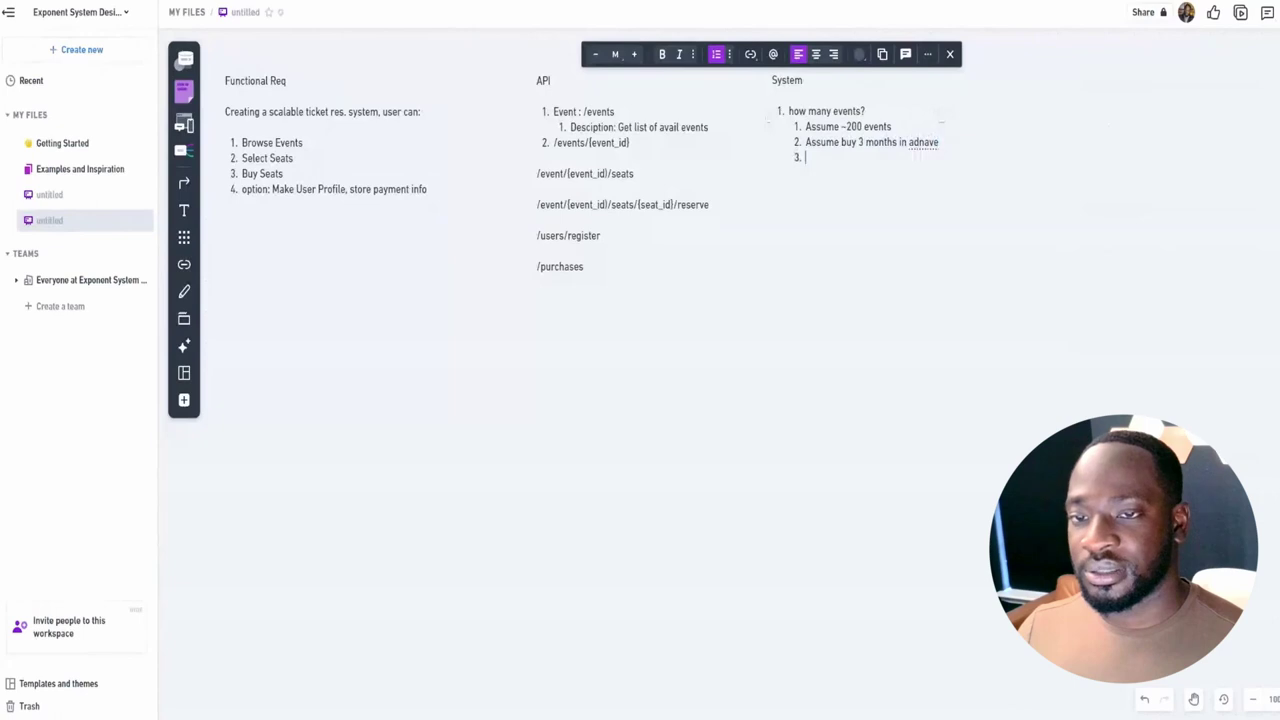
{"action": "right_click", "coordinate": [923, 142]}
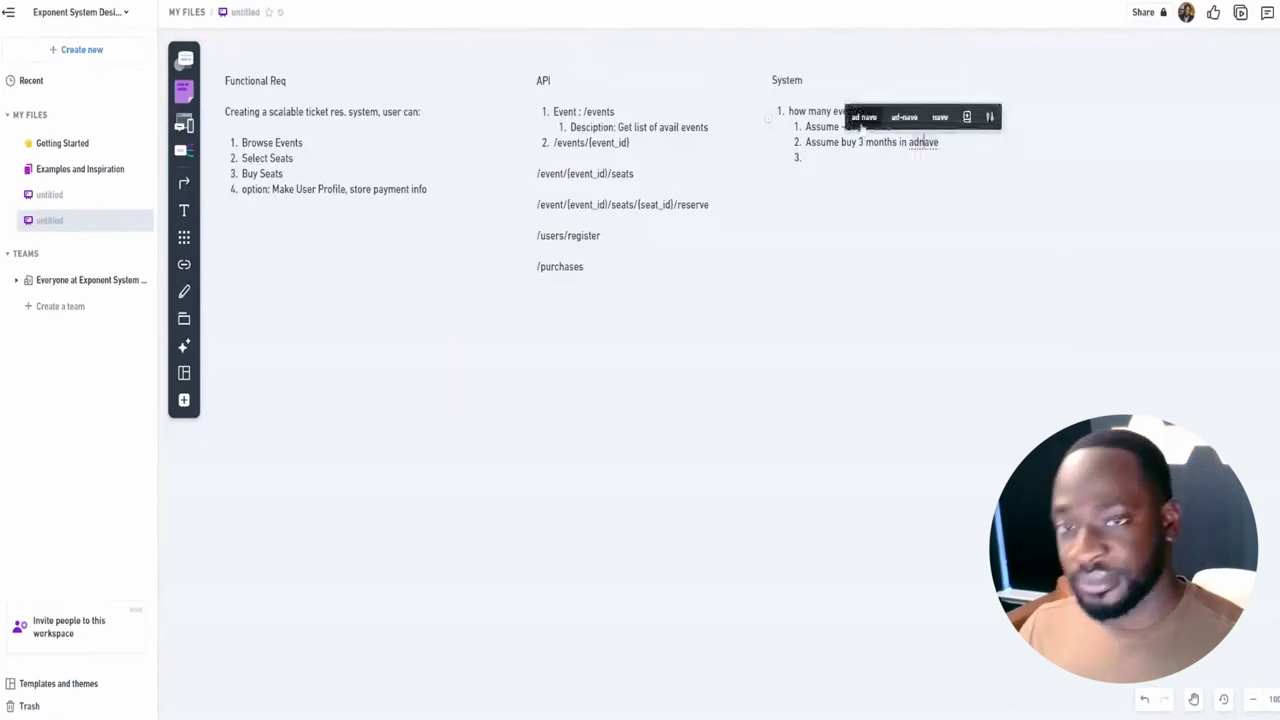
{"action": "key", "text": "BackSpace"}
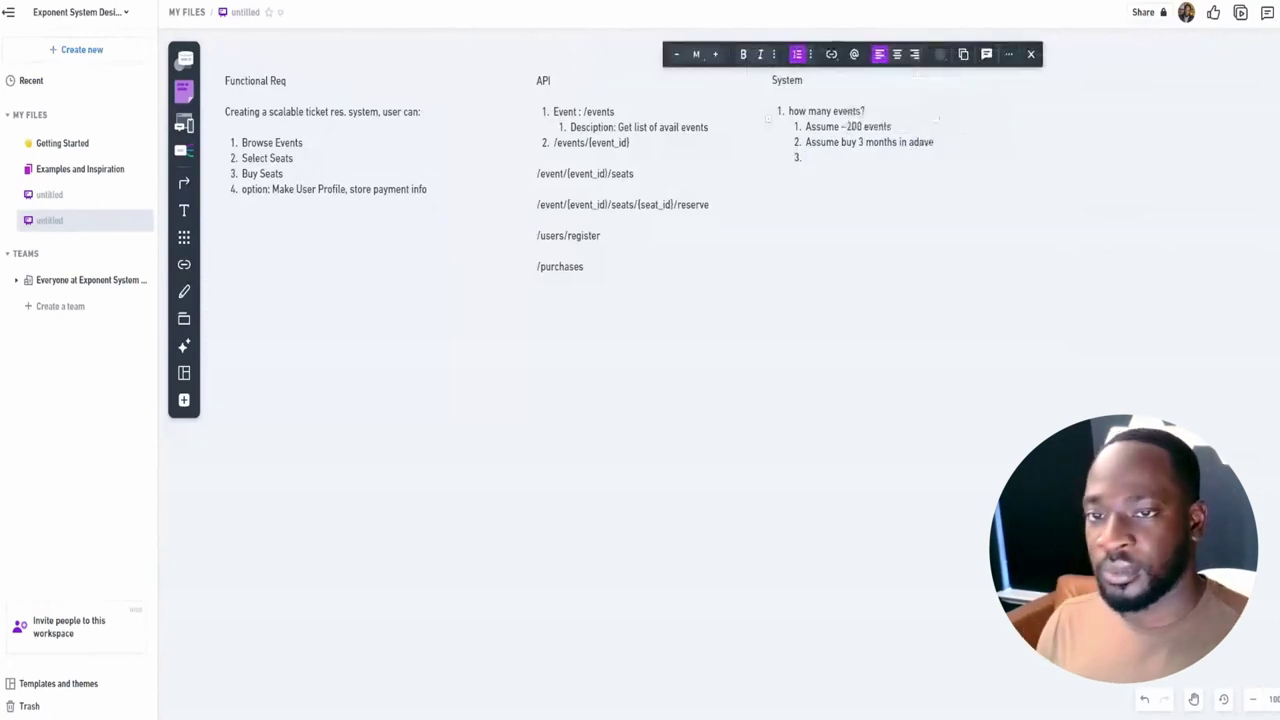
{"action": "key", "text": "BackSpace"}
{"action": "key", "text": "BackSpace"}
{"action": "key", "text": "BackSpace"}
{"action": "type", "text": "va"}
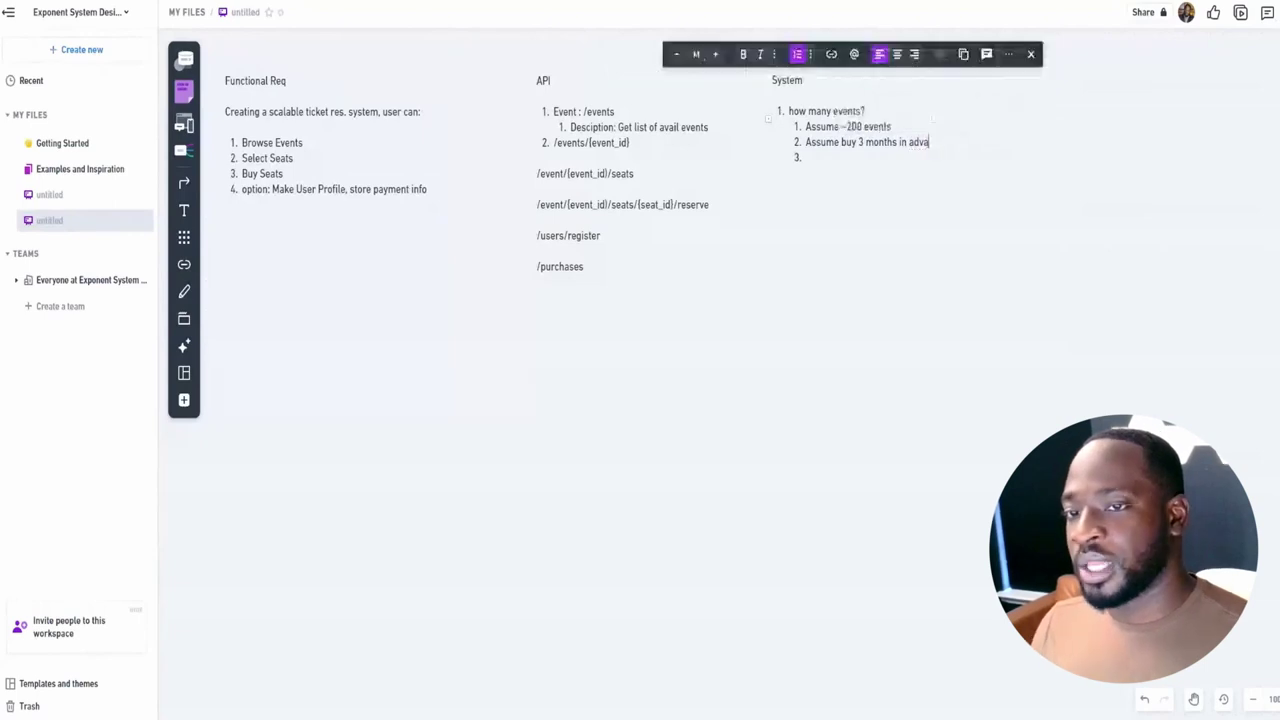
{"action": "type", "text": "nce"}
Add a third sub-item under the events question reading "200 events * 30.days/month * 3 months"
{"action": "left_click", "coordinate": [806, 157]}
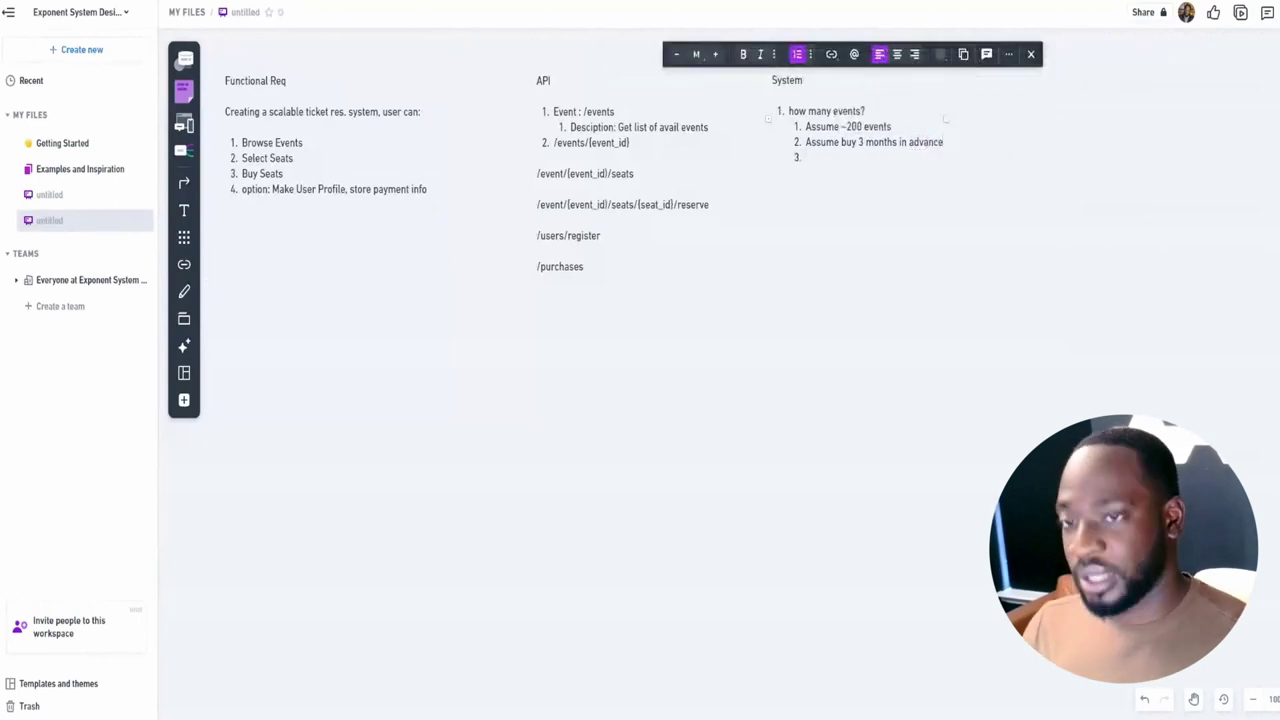
{"action": "type", "text": "200"}
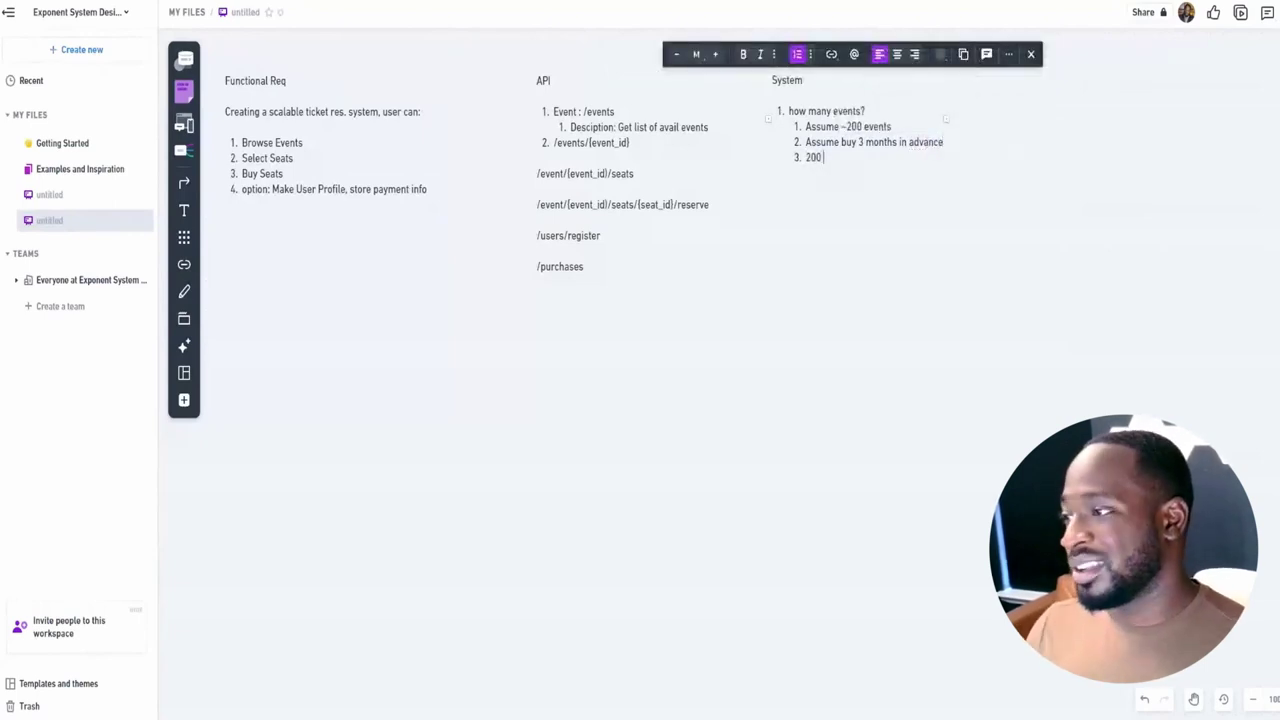
{"action": "type", "text": " events"}
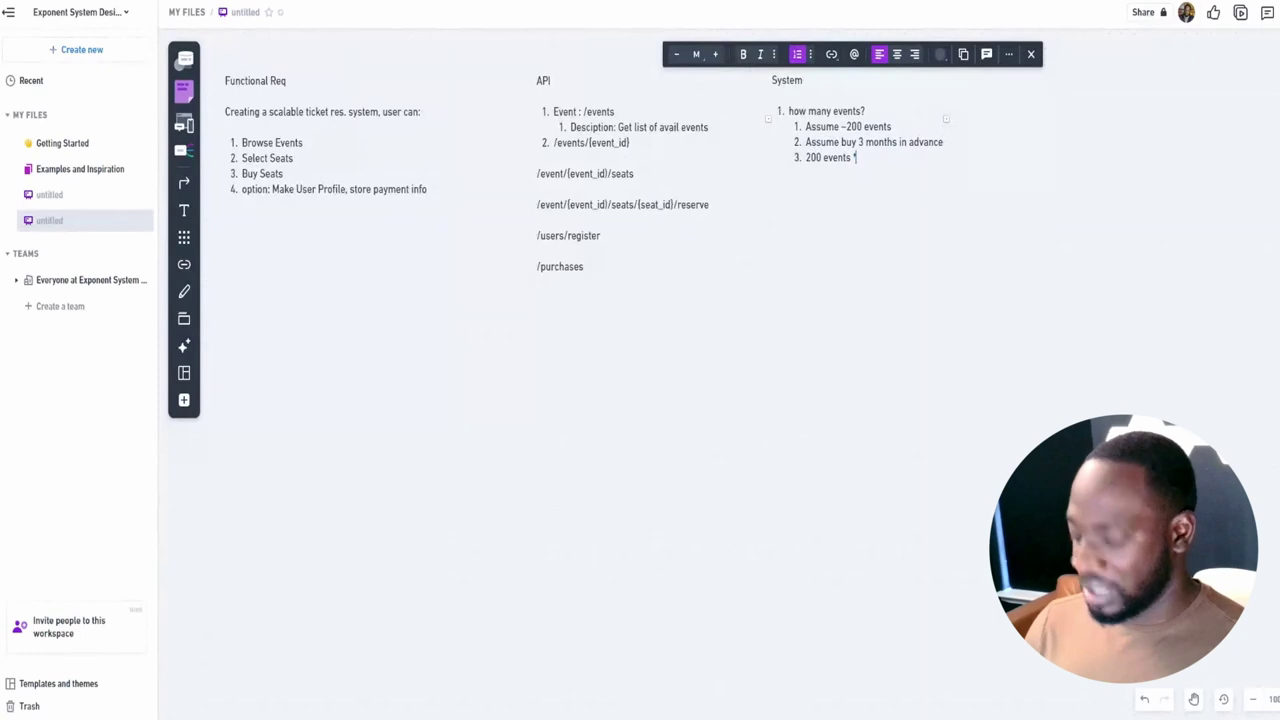
{"action": "type", "text": "*"}
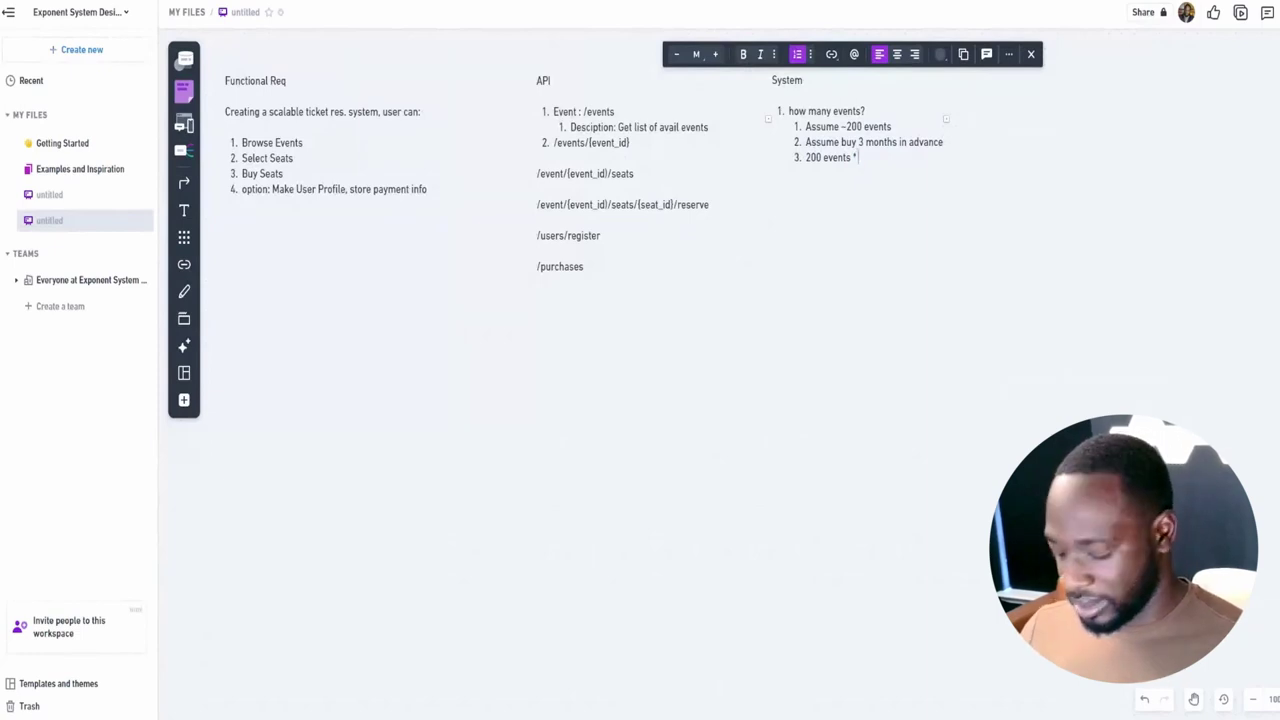
{"action": "type", "text": " 30.da"}
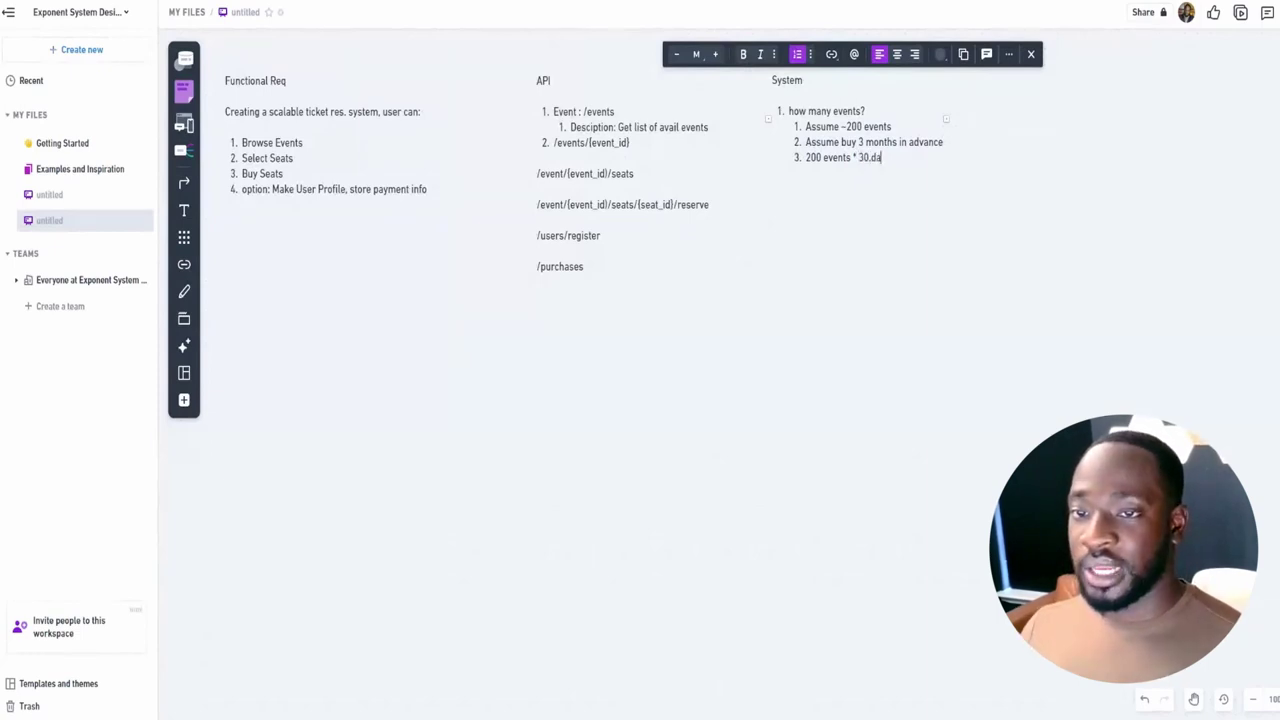
{"action": "type", "text": "ys/"}
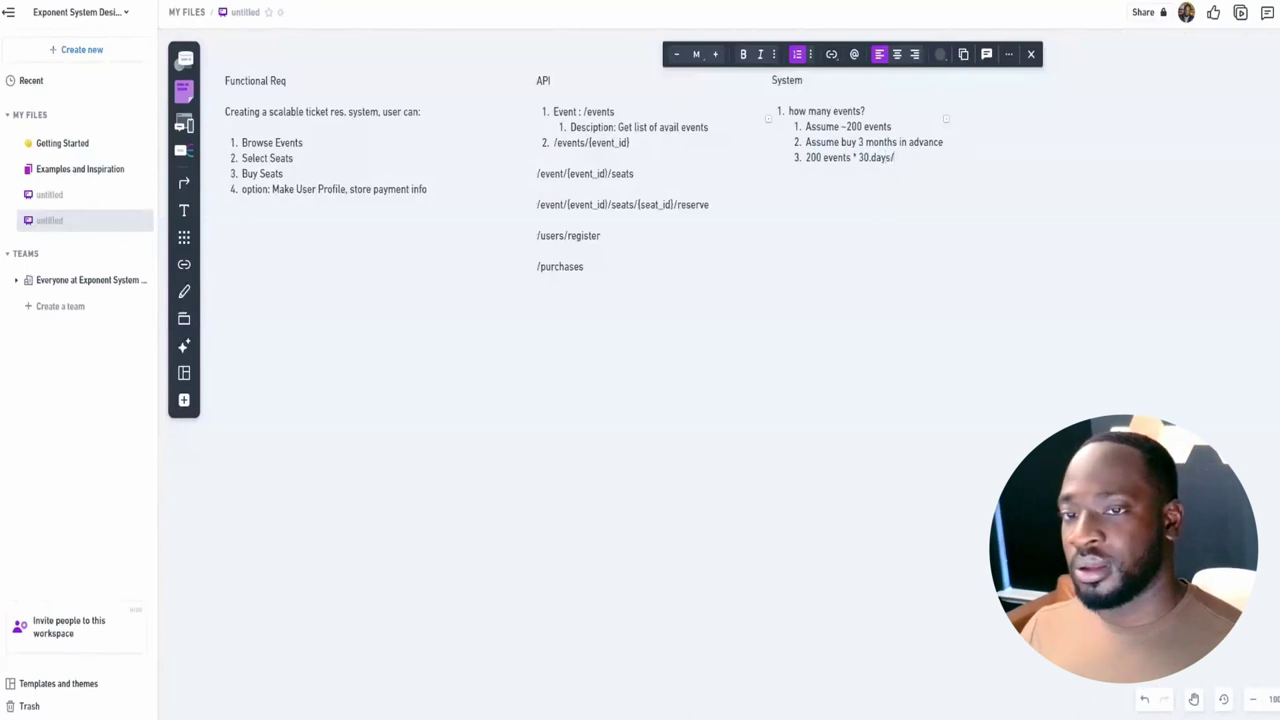
{"action": "type", "text": "month * 3 months"}
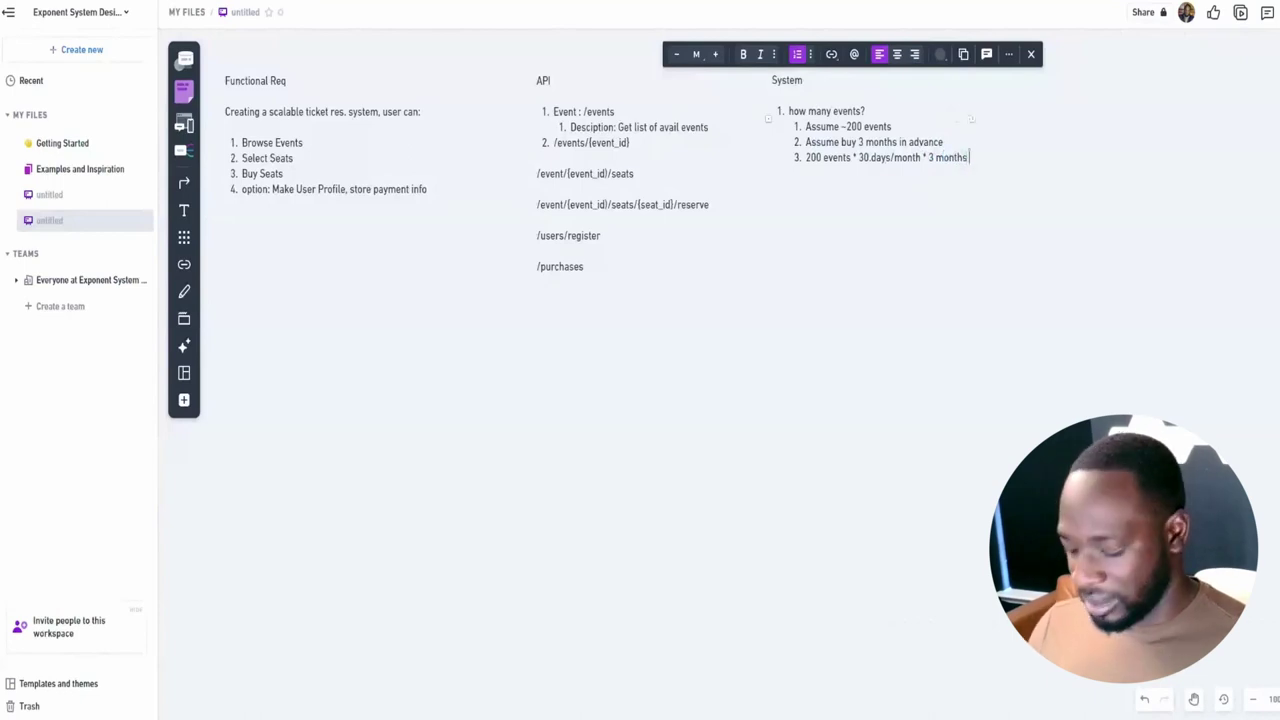
Complete the events calculation with the result "= 18000 events ~ 20,000 events"
{"action": "type", "text": " = 18000"}
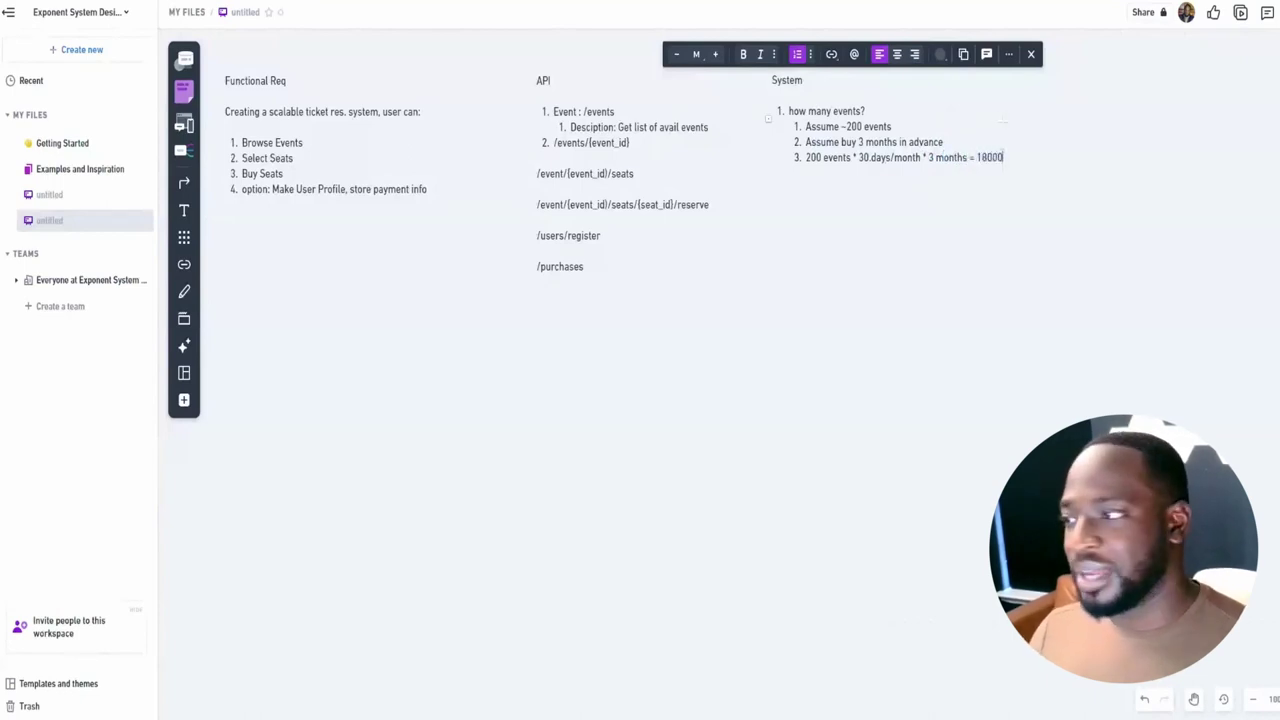
{"action": "type", "text": " events"}
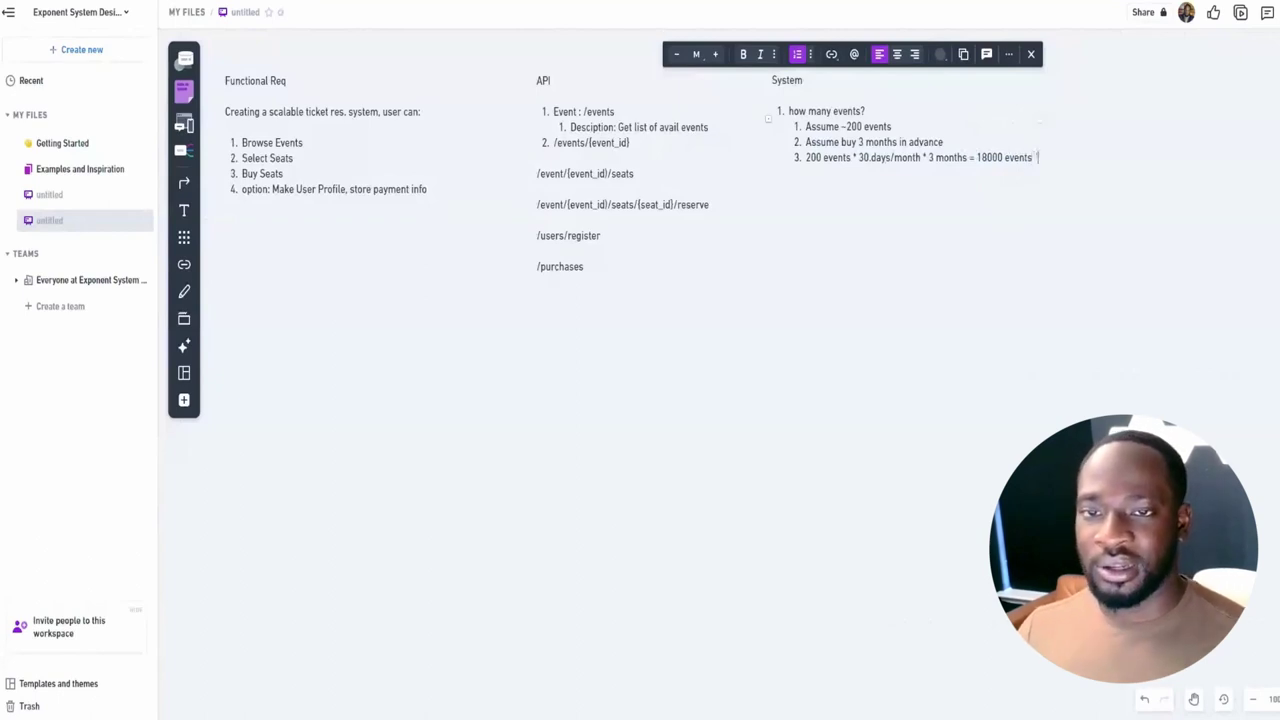
{"action": "type", "text": " -"}
{"action": "type", "text": " 20"}
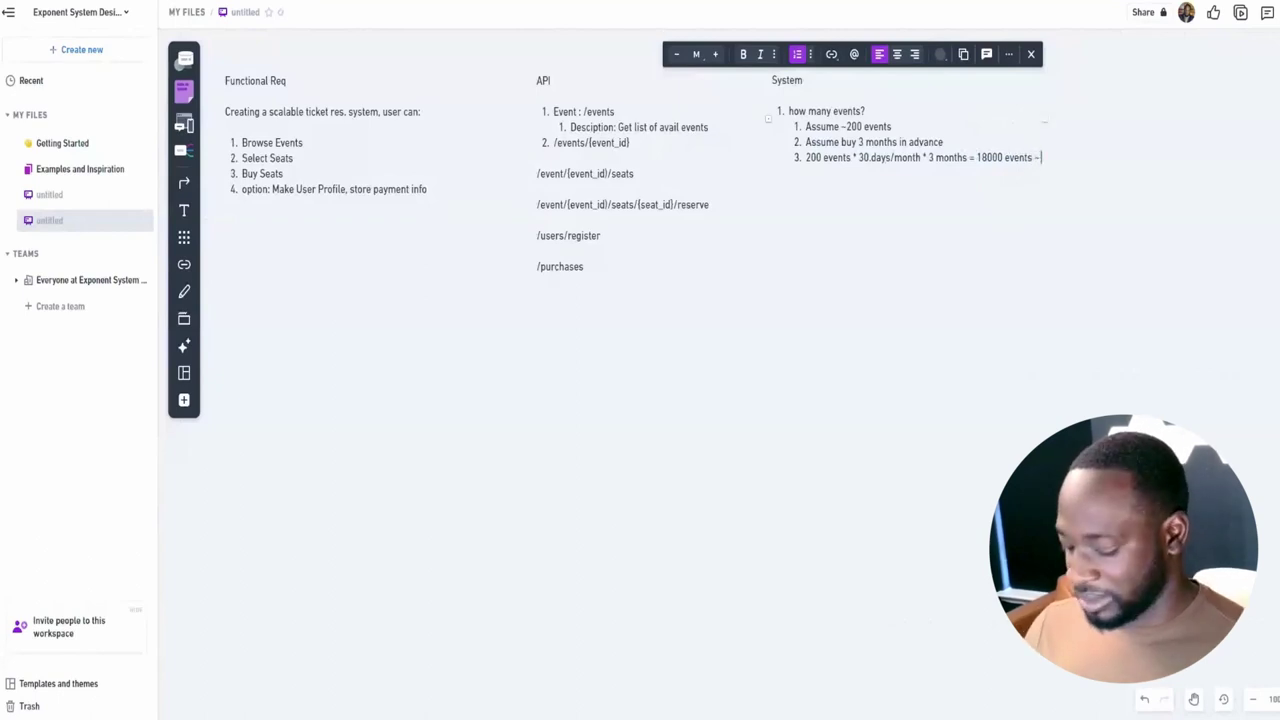
{"action": "type", "text": ",000"}
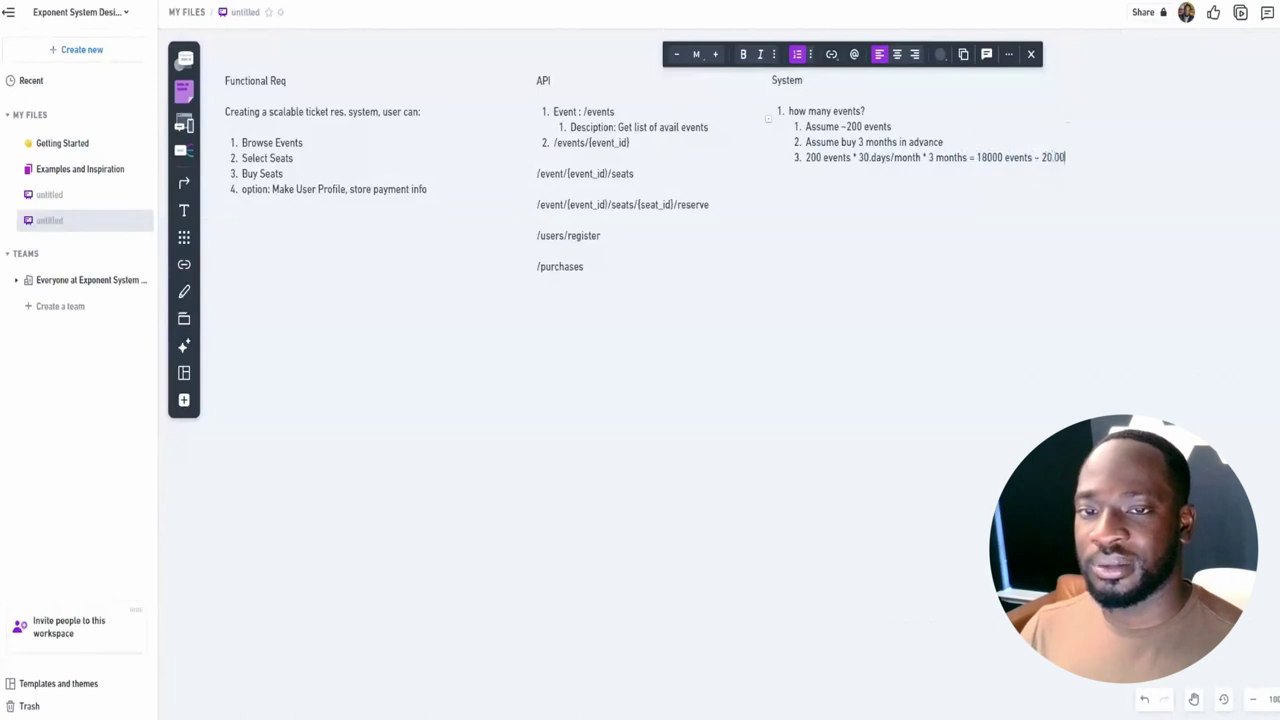
{"action": "type", "text": " events"}
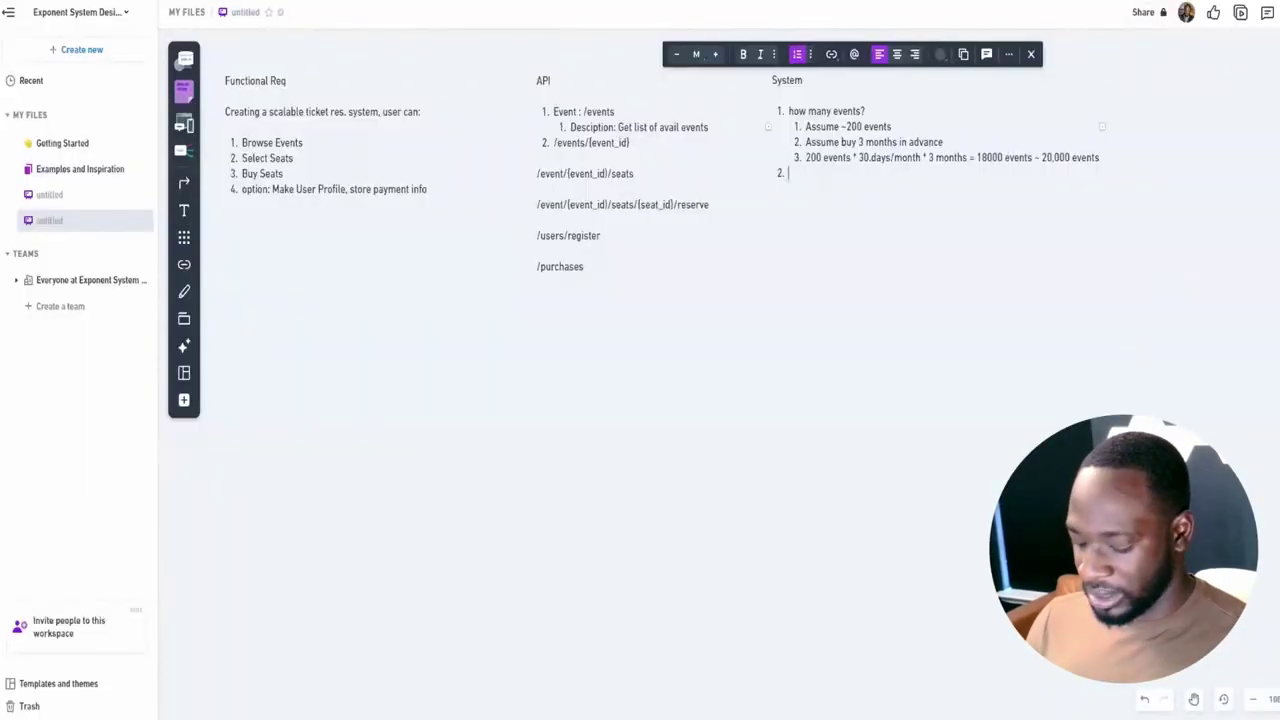
Add a second numbered item to the System list reading "How many tickets for each event"
{"action": "type", "text": "H"}
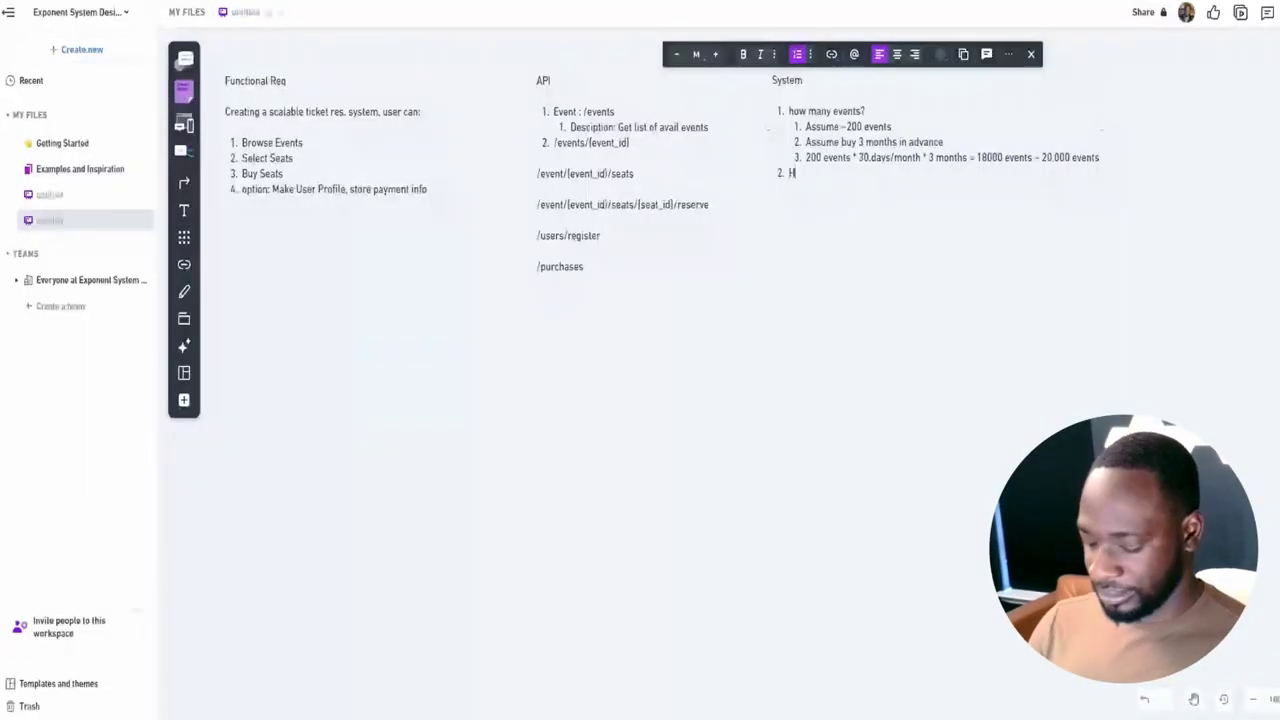
{"action": "type", "text": "ow many tickets"}
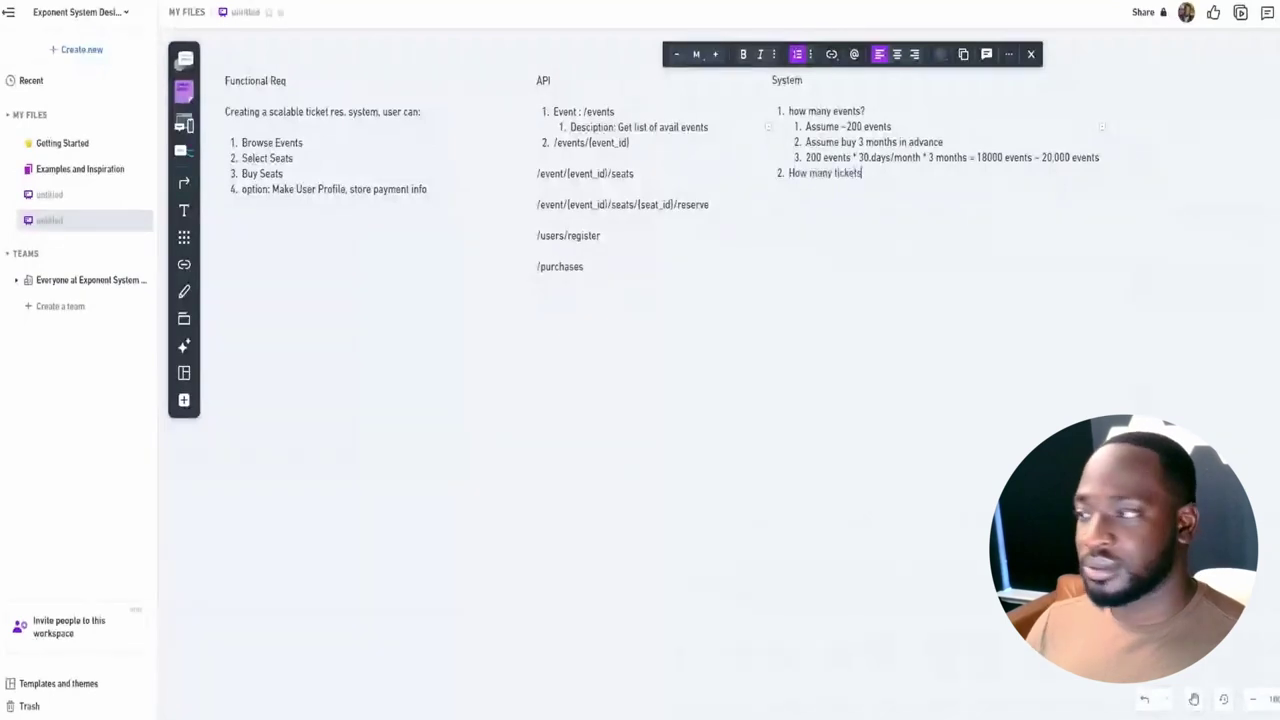
{"action": "type", "text": " for each ev"}
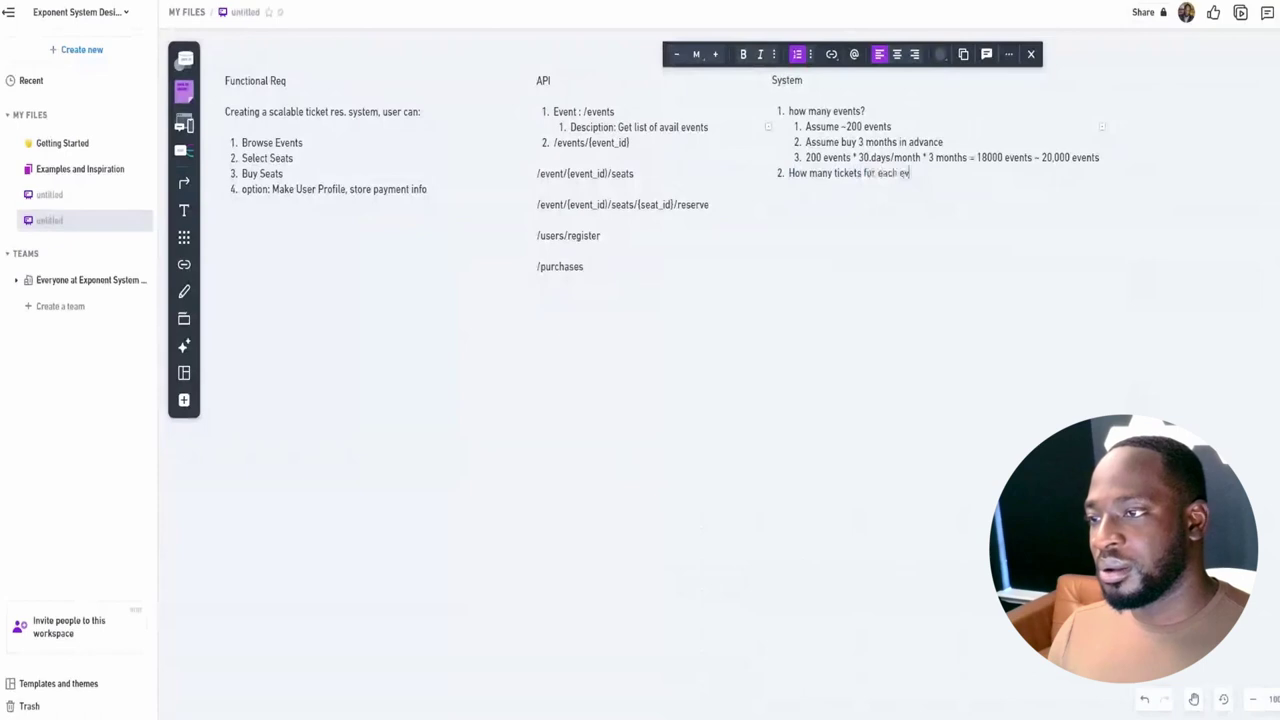
{"action": "type", "text": "ent"}
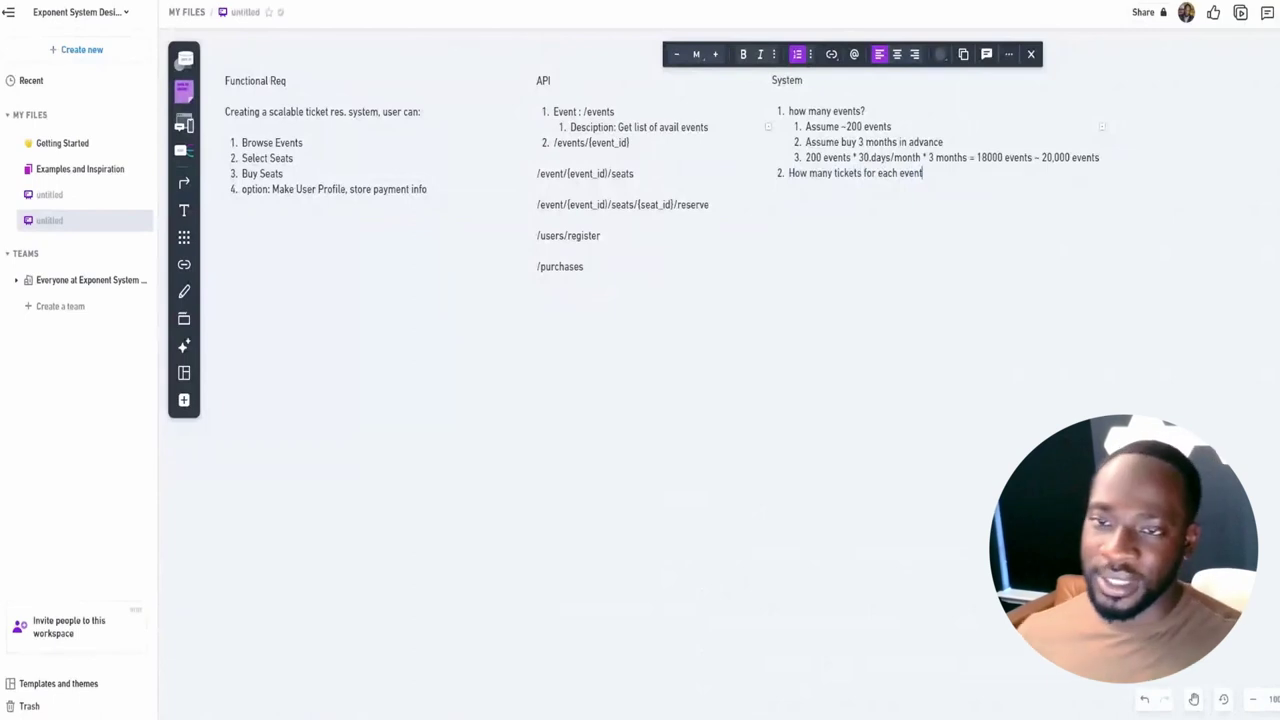
End the numbered list and add an unnumbered line below the tickets question reading "Small - 1000 tickets"
{"action": "key", "text": "Return"}
{"action": "key", "text": "Return"}
{"action": "type", "text": "Small -"}
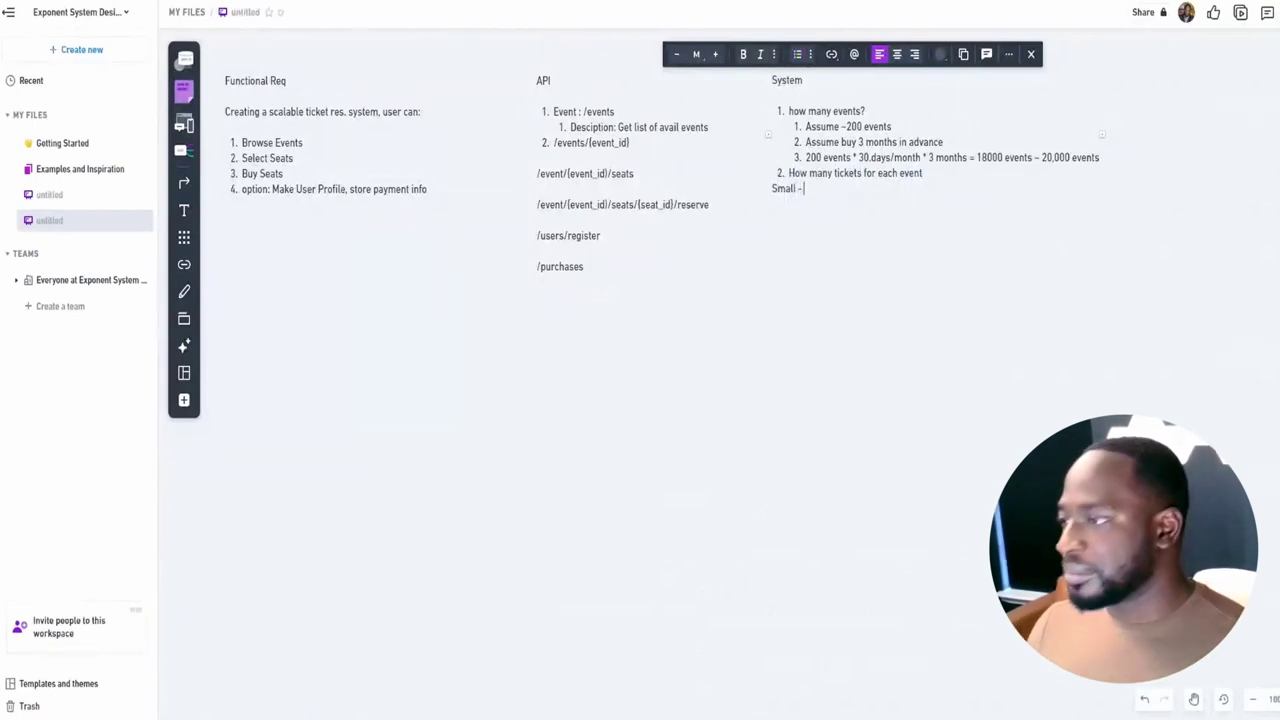
{"action": "type", "text": " 100"}
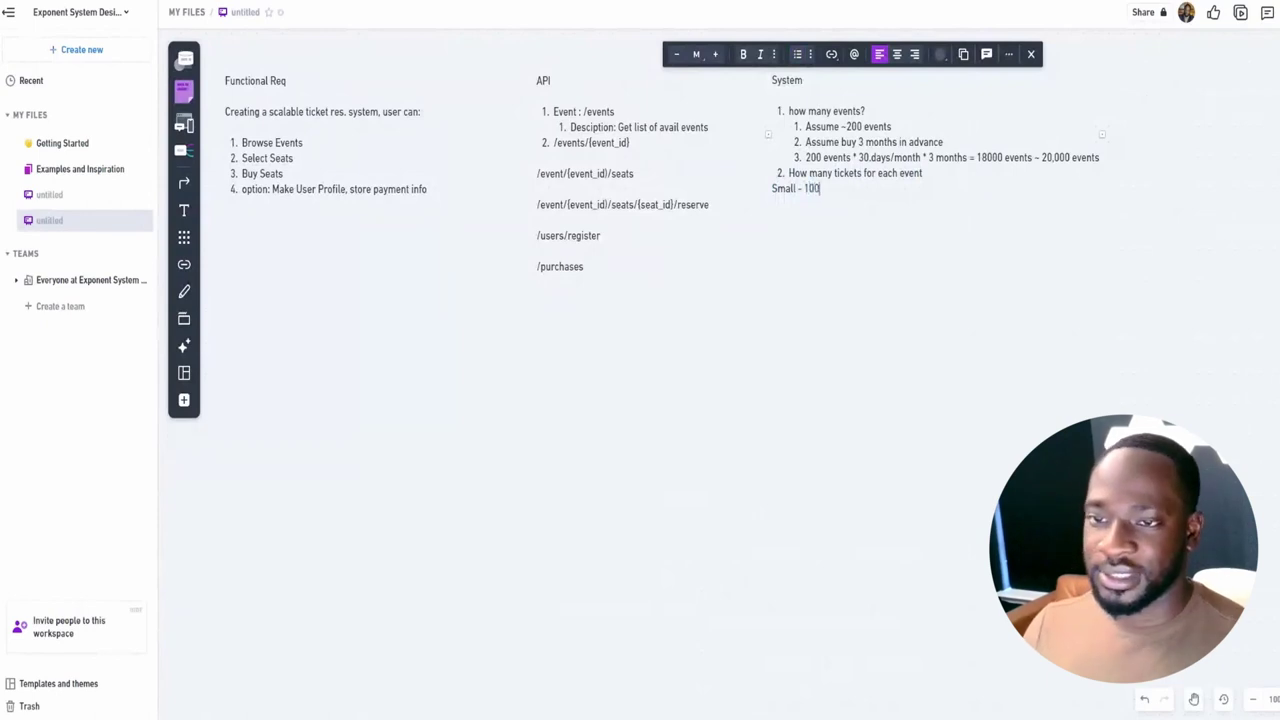
{"action": "type", "text": "0 tic"}
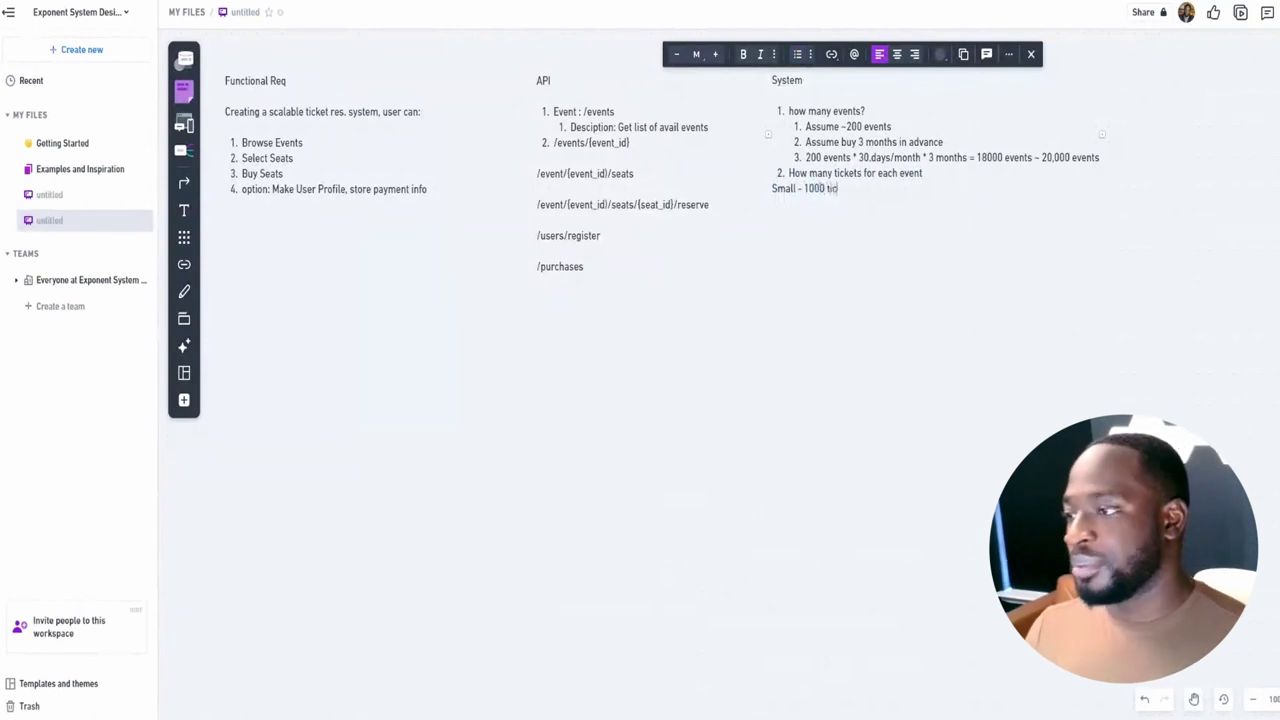
{"action": "type", "text": "kets"}
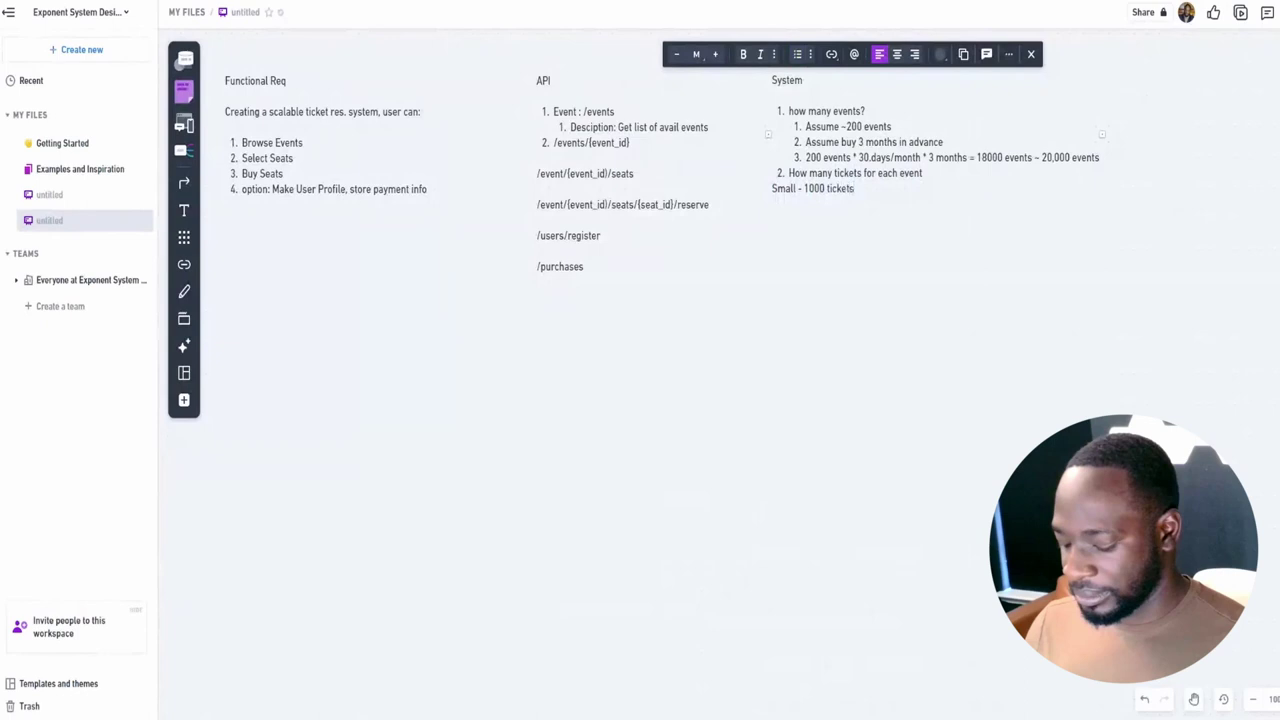
Add the line "Big - 50000 tickets" below the small event line
{"action": "key", "text": "Return"}
{"action": "type", "text": "Big -"}
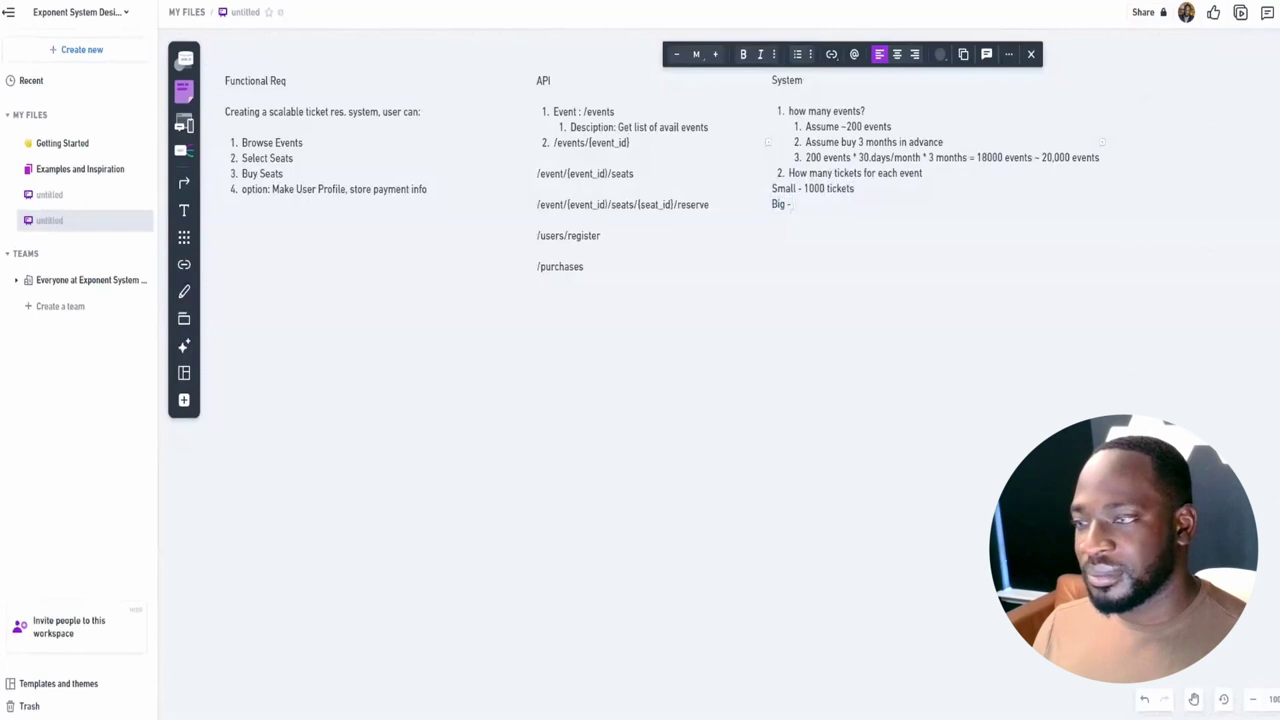
{"action": "type", "text": "50000 tickets"}
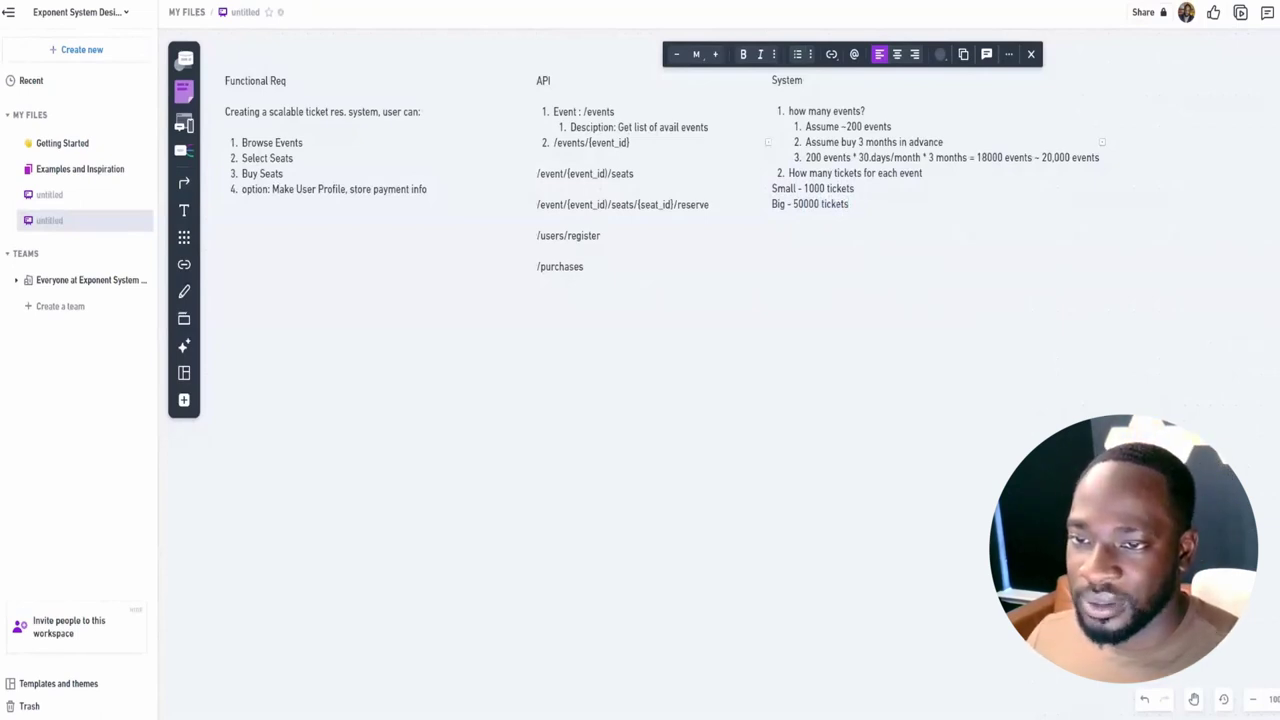
Insert the fraction "(1/4)" in front of "Big" on the big event line
{"action": "left_click", "coordinate": [772, 203]}
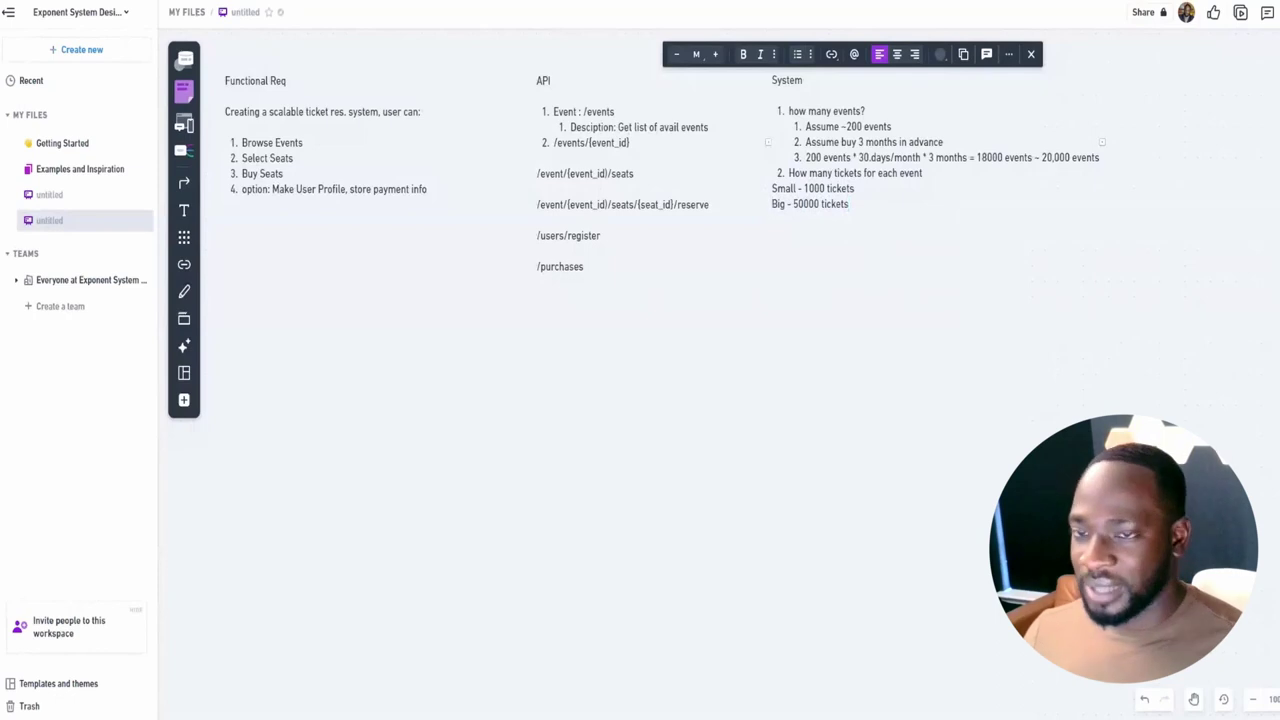
{"action": "type", "text": "1"}
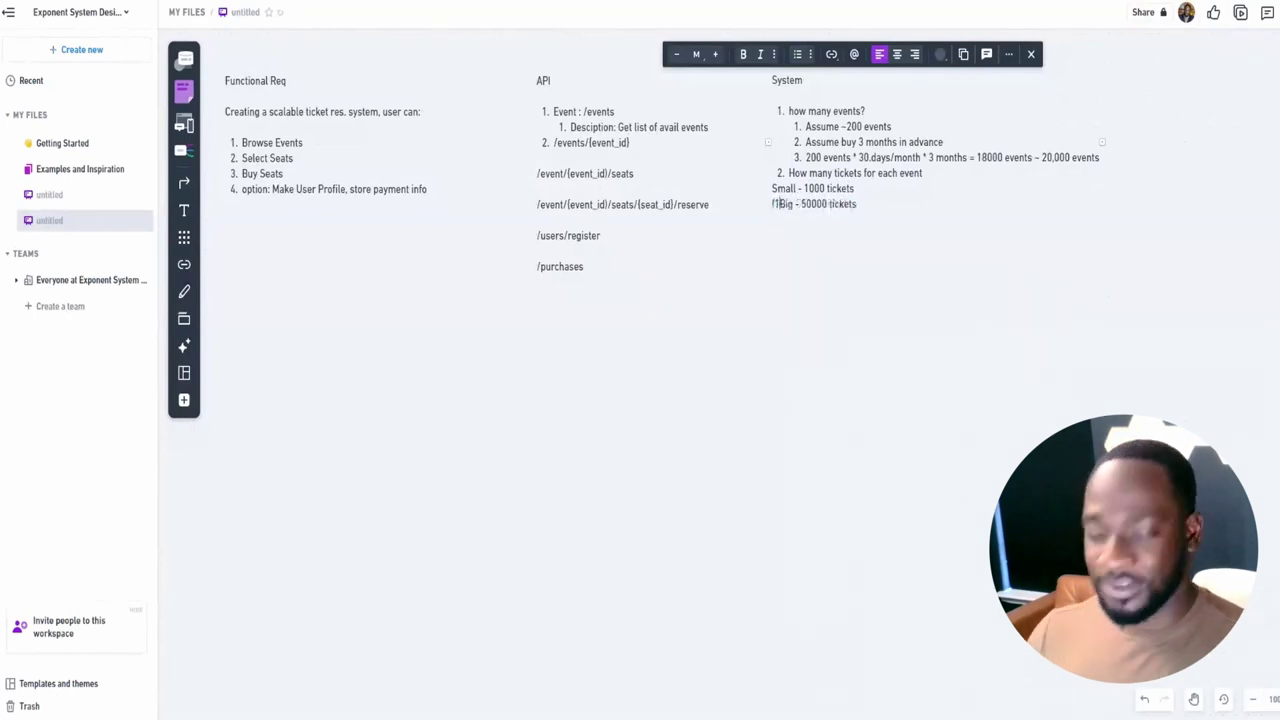
{"action": "type", "text": "/4)"}
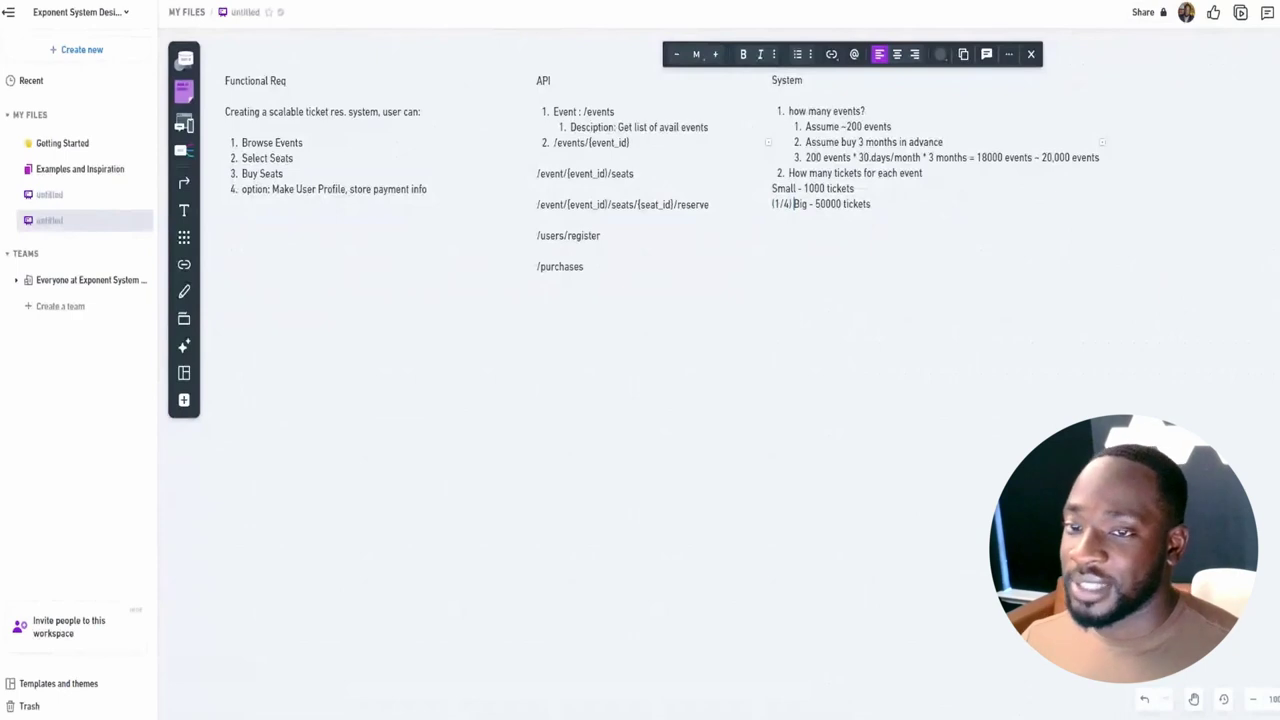
Append "* 5000 events" to the end of the big event line in the System block
{"action": "left_click", "coordinate": [871, 203]}
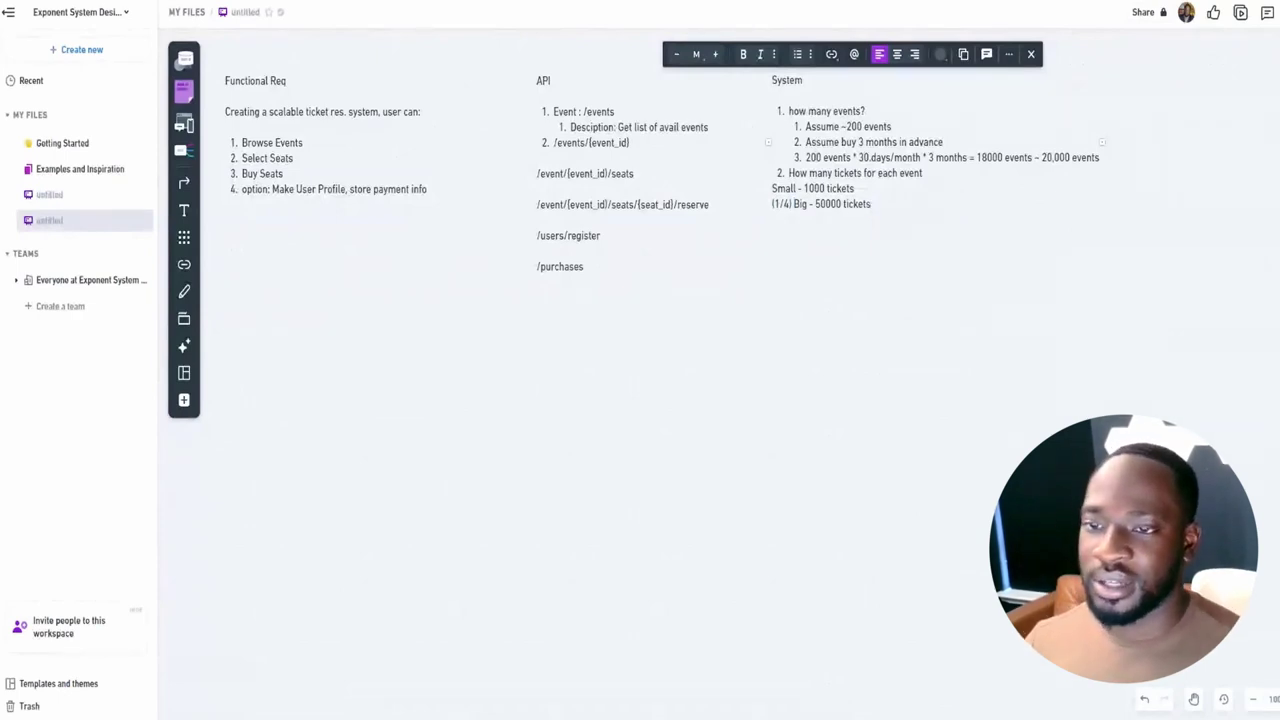
{"action": "key", "text": "Escape"}
{"action": "double_click", "coordinate": [776, 203]}
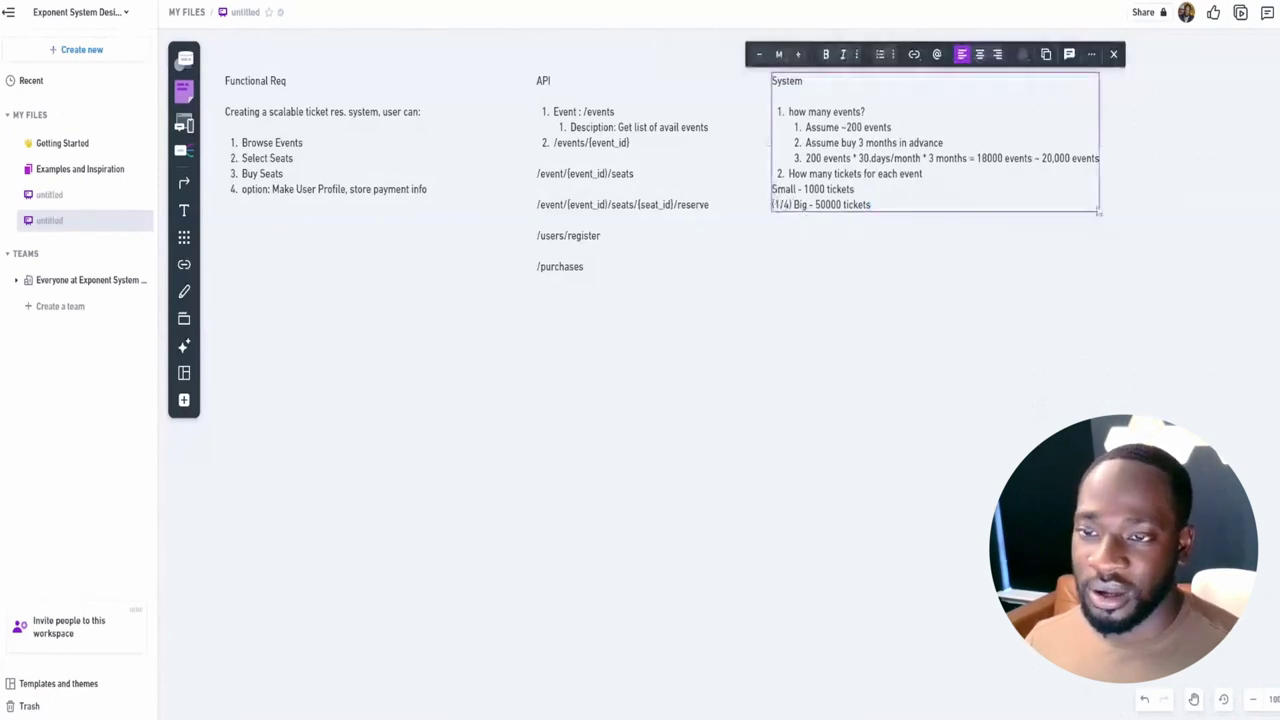
{"action": "left_click", "coordinate": [795, 188]}
{"action": "type", "text": "("}
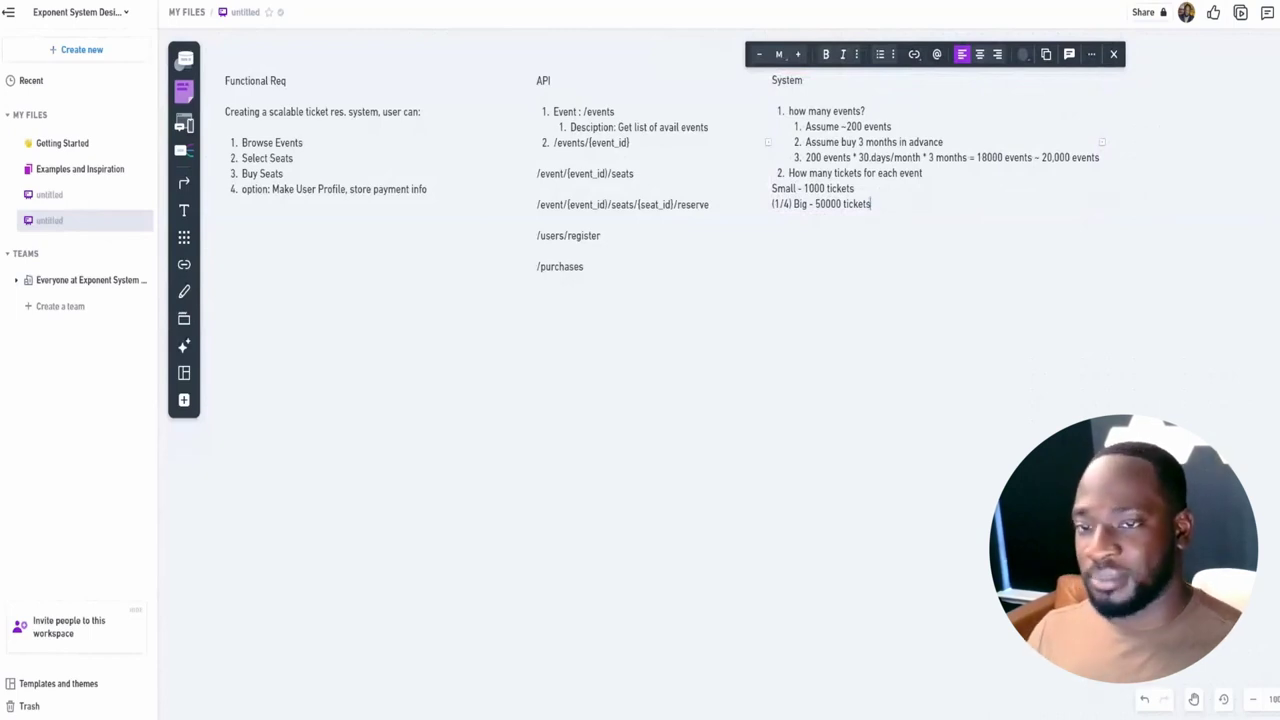
{"action": "type", "text": "* 5000 events"}
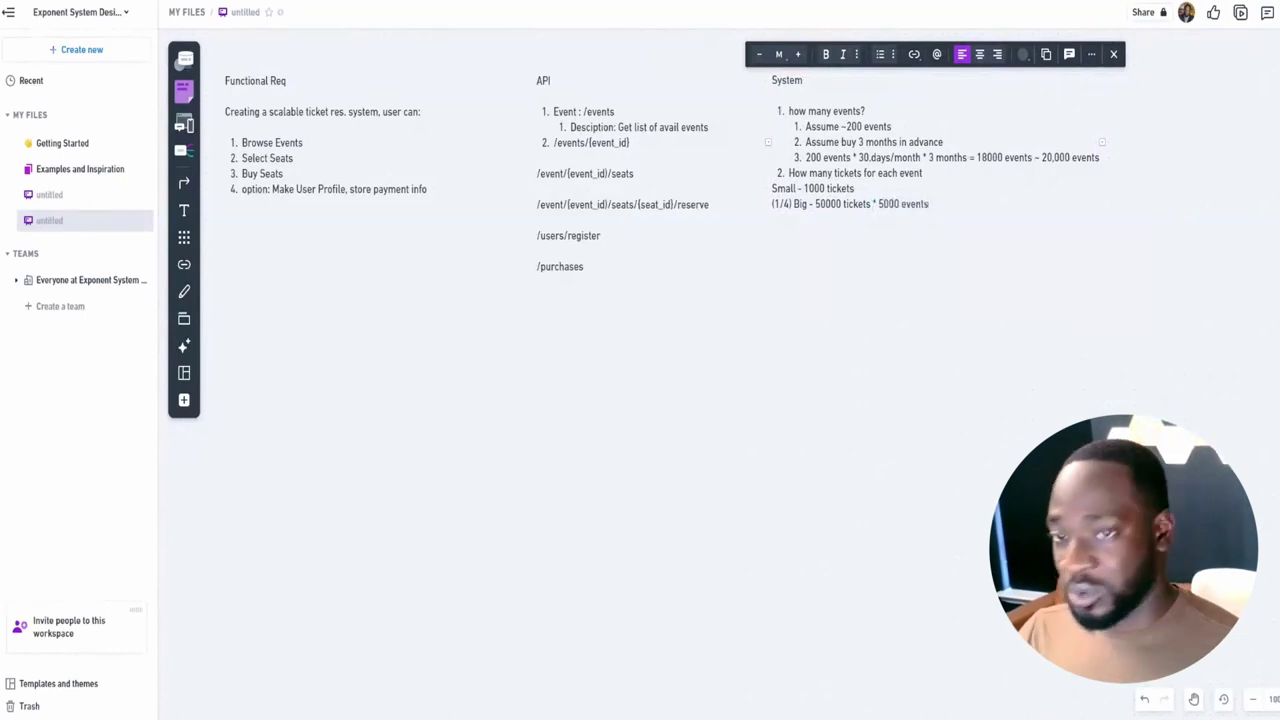
Complete the big event line in the System block with the result "= 25*10^7 tickets"
{"action": "type", "text": " = 15*00"}
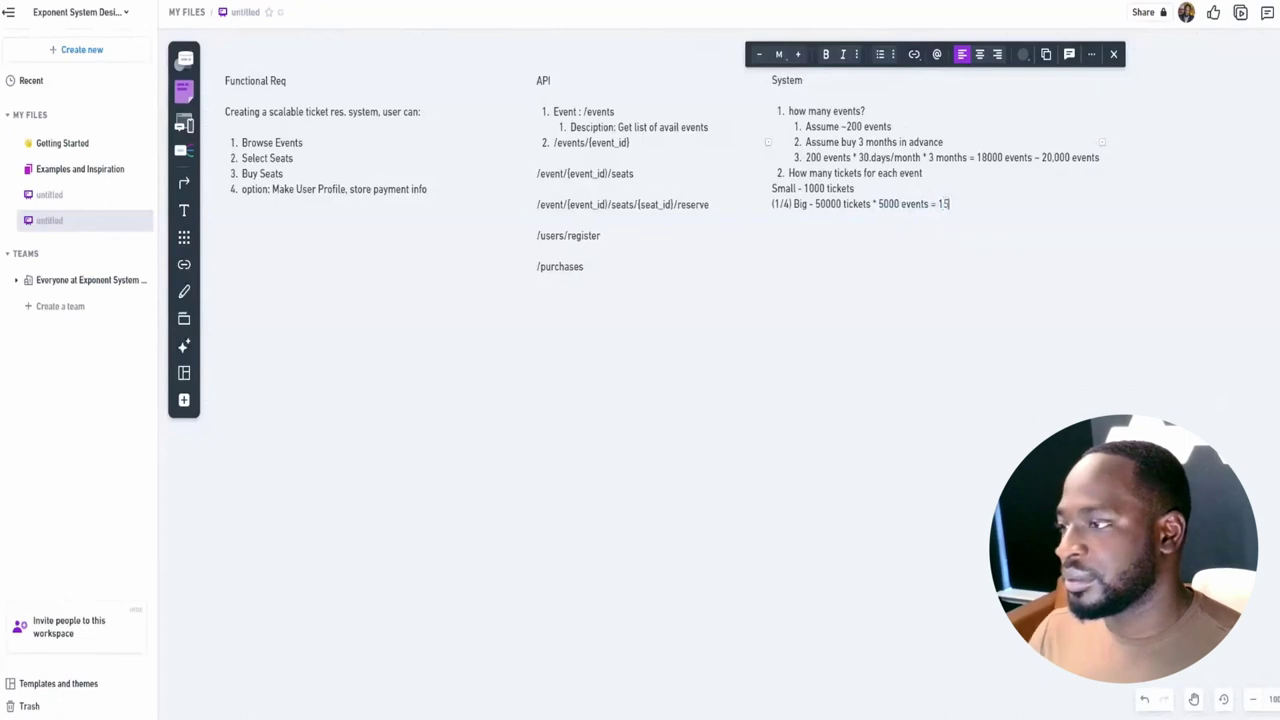
{"action": "key", "text": "BackSpace"}
{"action": "key", "text": "BackSpace"}
{"action": "key", "text": "BackSpace"}
{"action": "key", "text": "BackSpace"}
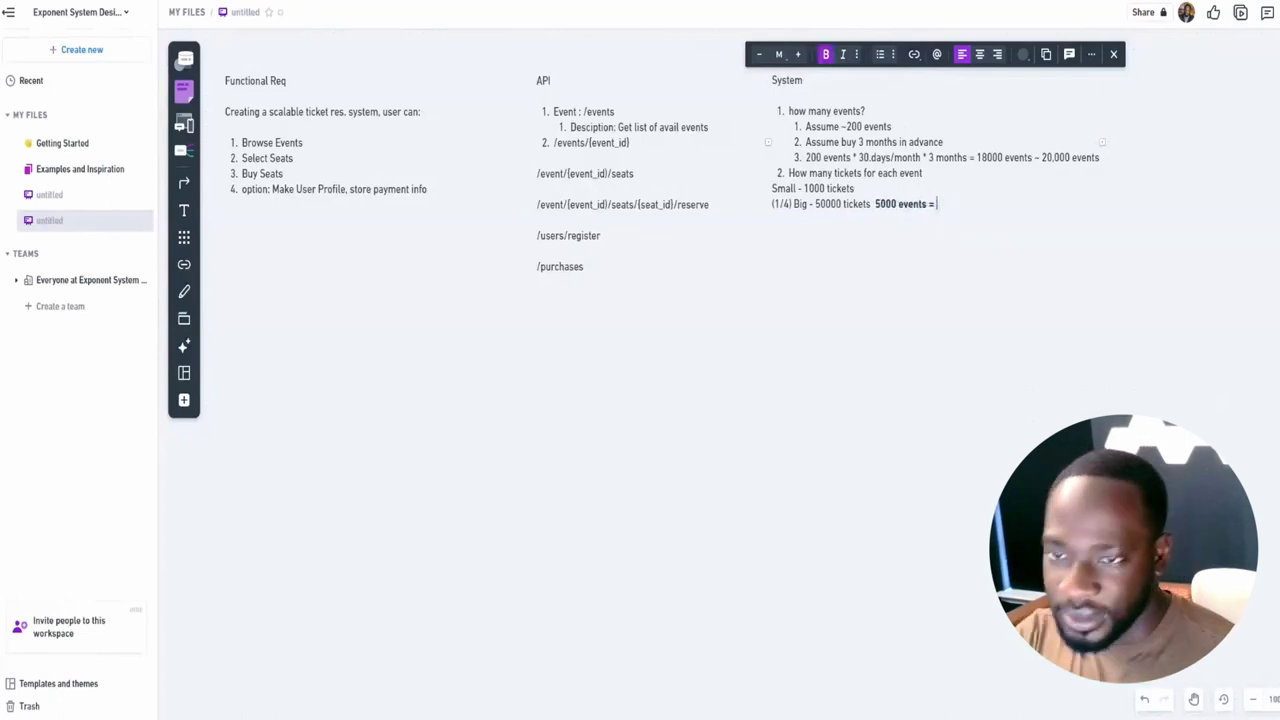
{"action": "type", "text": "2"}
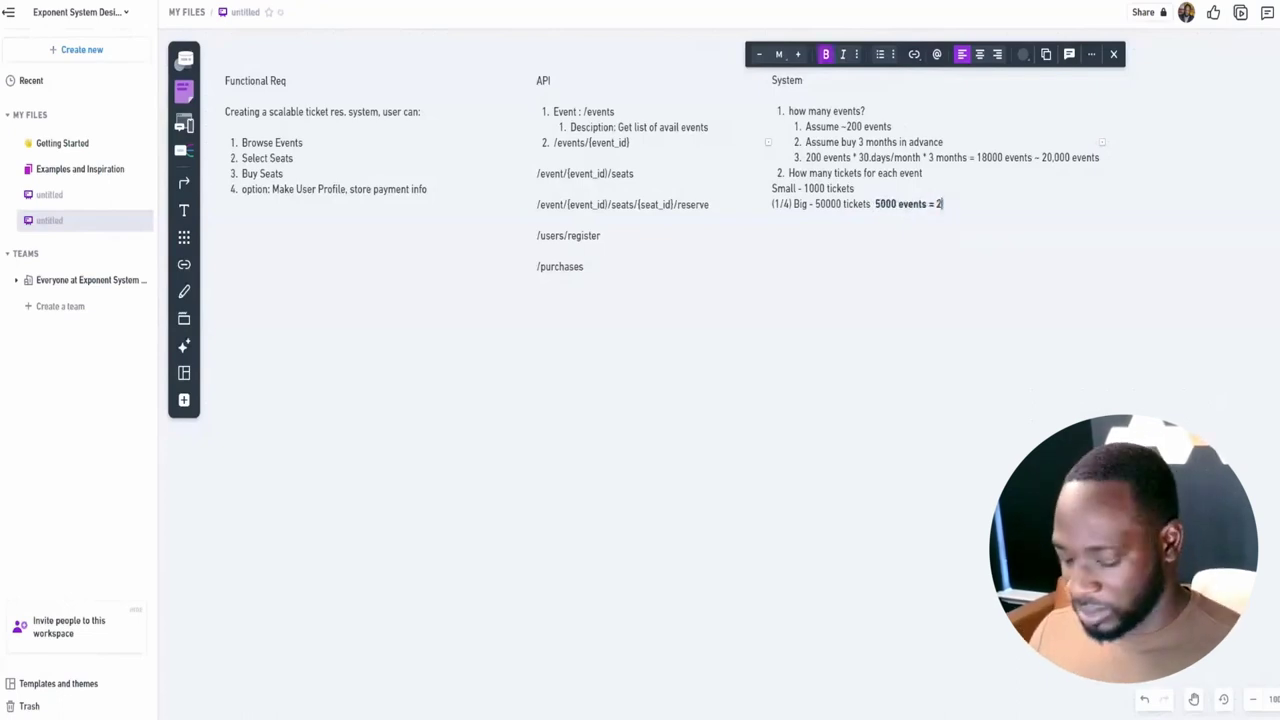
{"action": "type", "text": "5*10"}
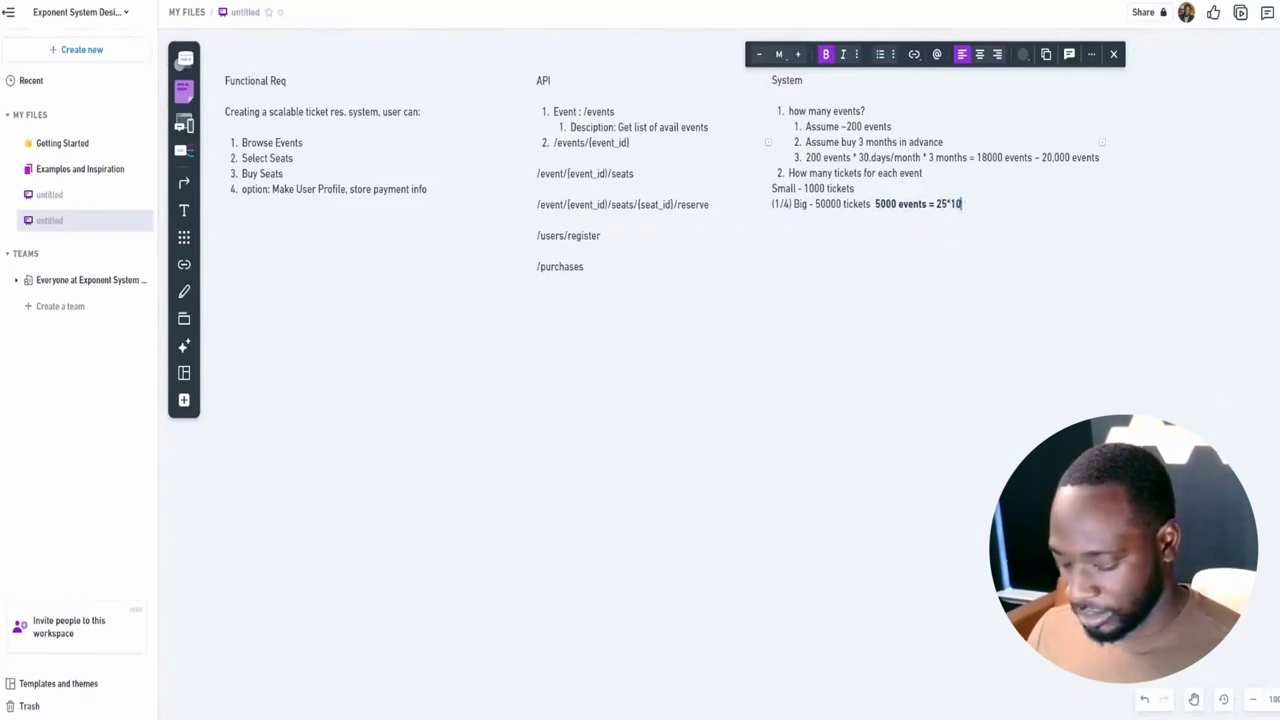
{"action": "type", "text": "^7"}
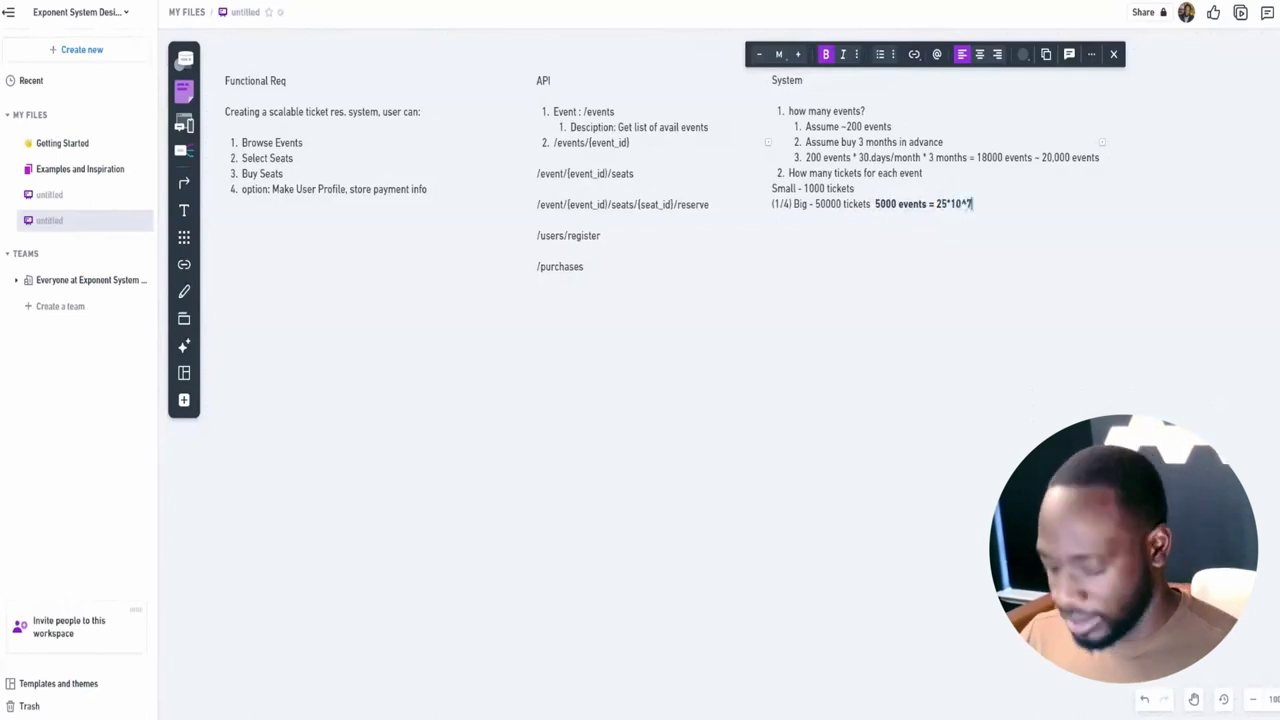
{"action": "type", "text": " ticketys"}
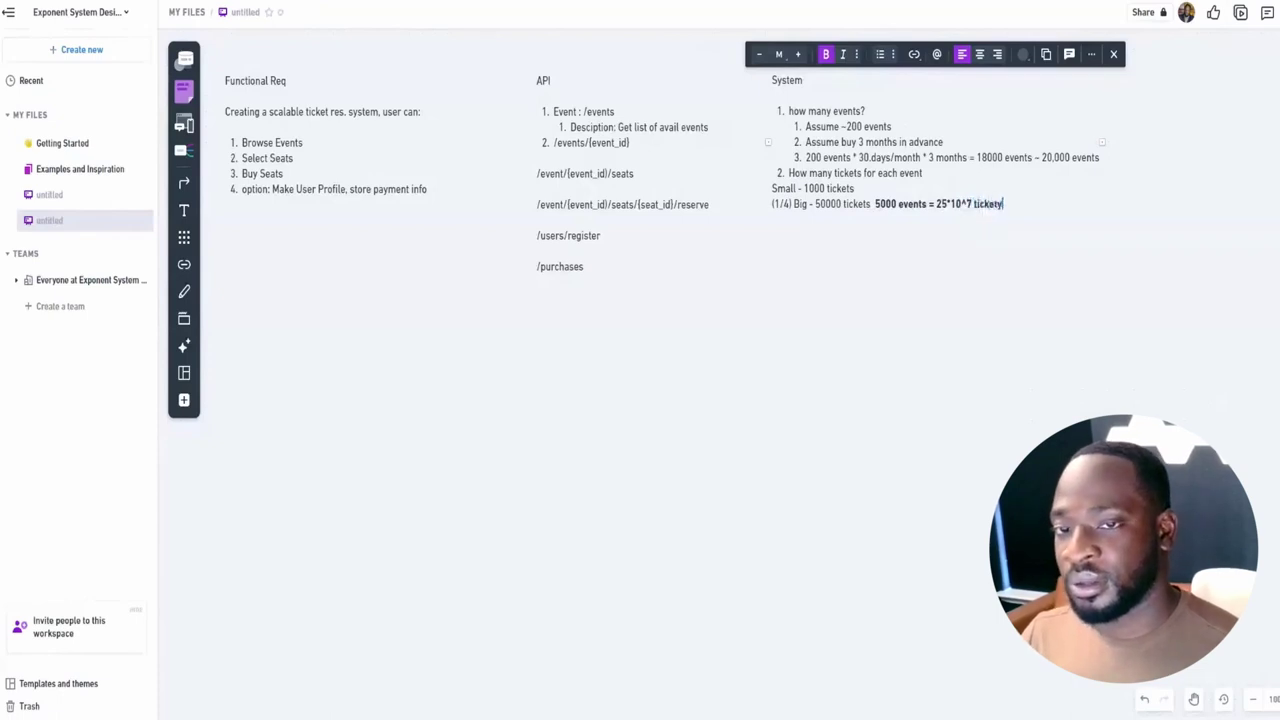
{"action": "key", "text": "BackSpace"}
{"action": "key", "text": "BackSpace"}
{"action": "type", "text": "s"}
Append "15000 events" in bold after "1000 tickets" on the small event line
{"action": "left_click", "coordinate": [858, 188]}
{"action": "type", "text": "15000 eve"}
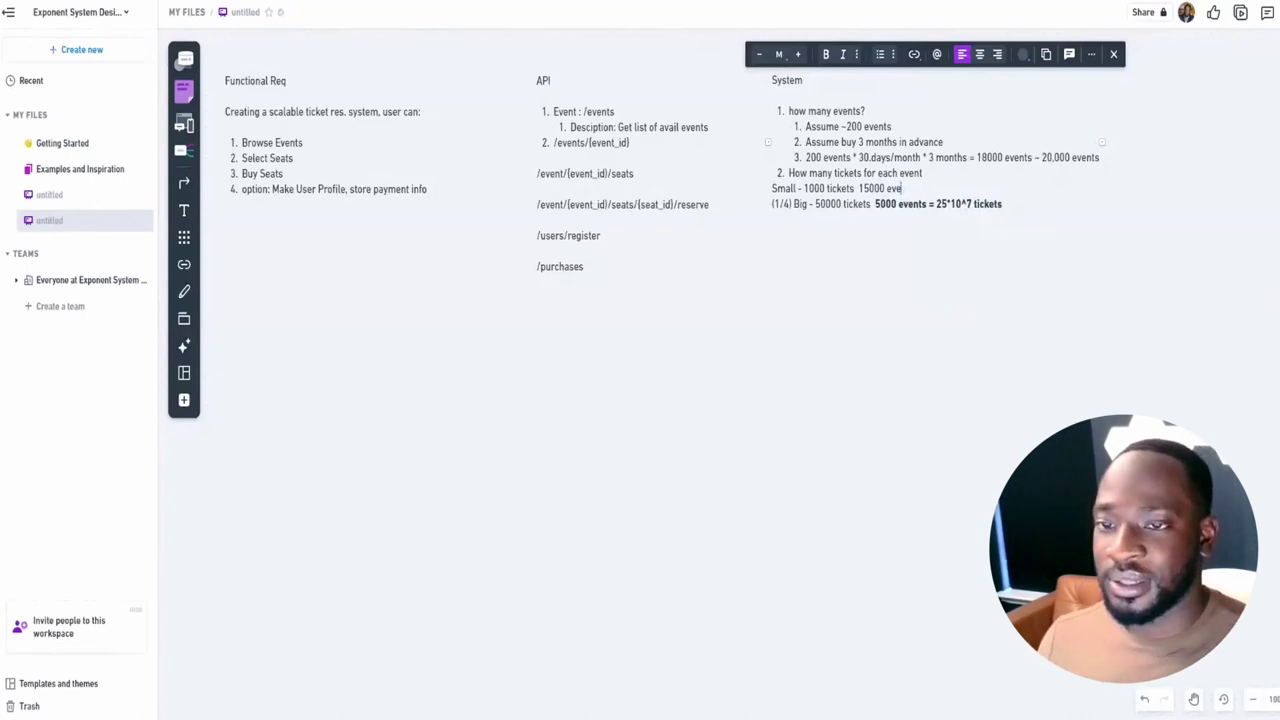
{"action": "double_click", "coordinate": [828, 204]}
{"action": "left_click", "coordinate": [875, 204]}
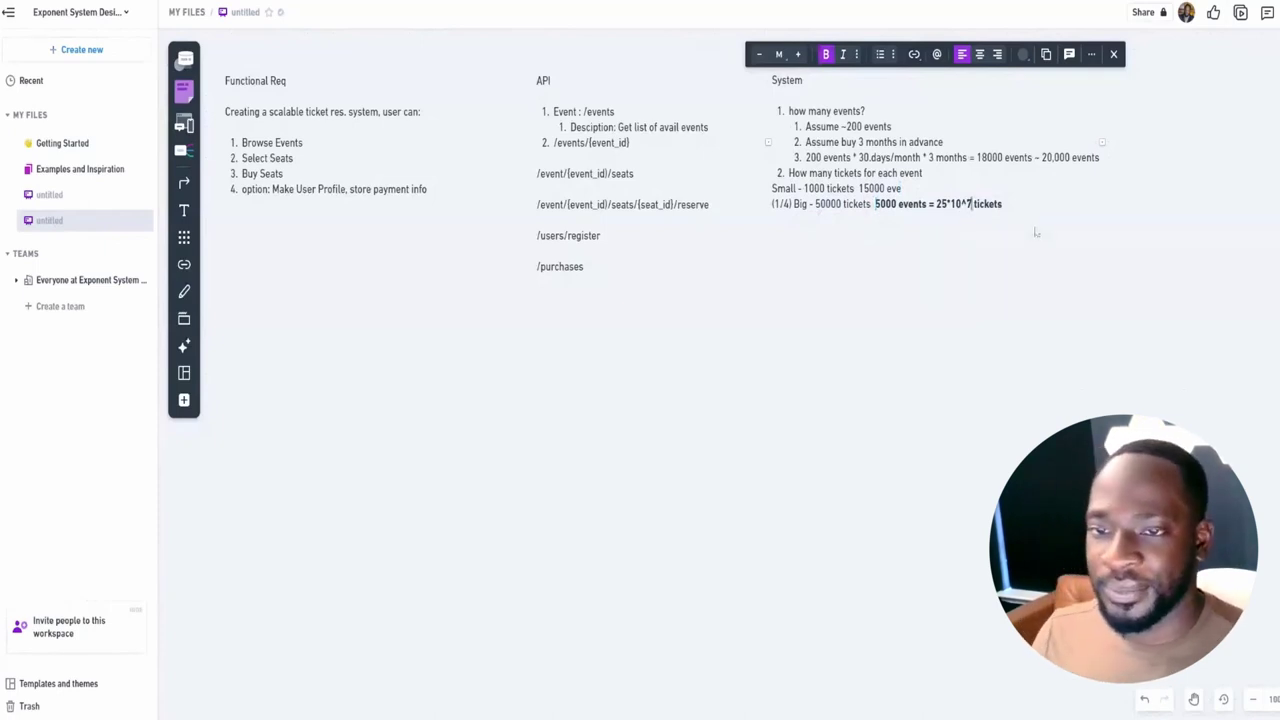
{"action": "key", "text": "ctrl+b"}
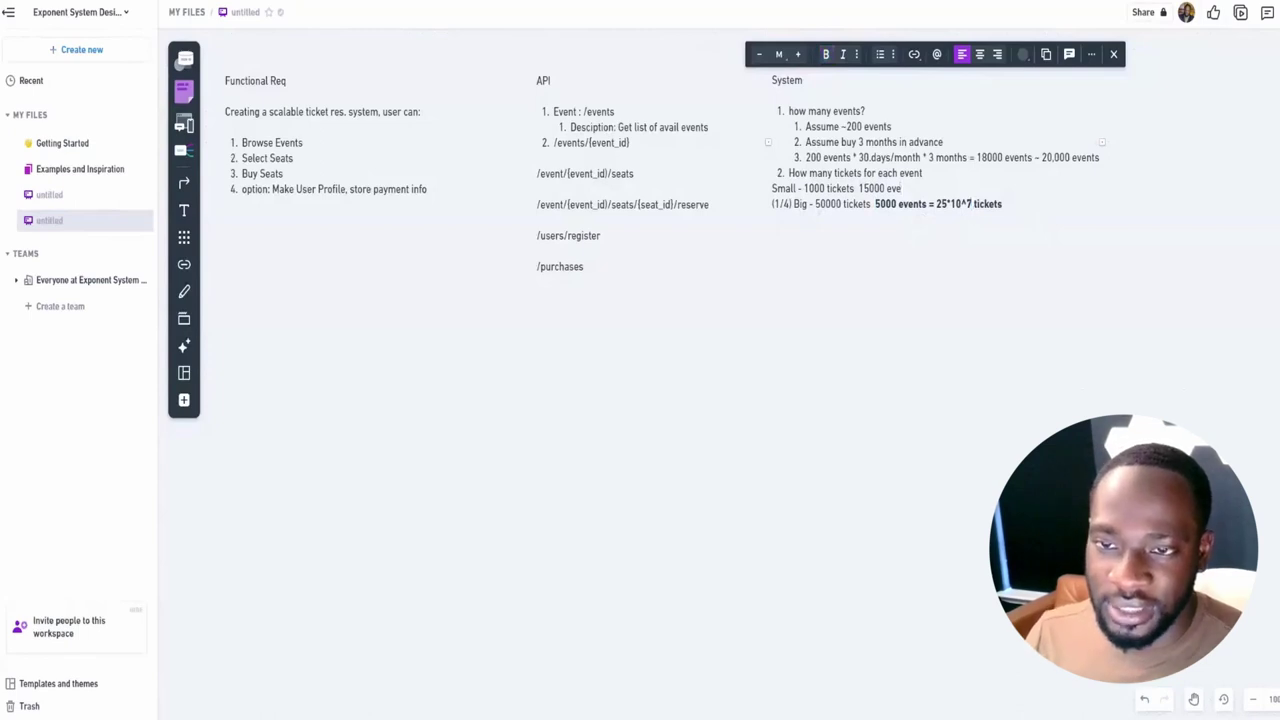
{"action": "double_click", "coordinate": [885, 204]}
{"action": "left_click", "coordinate": [869, 173]}
{"action": "left_click", "coordinate": [867, 188]}
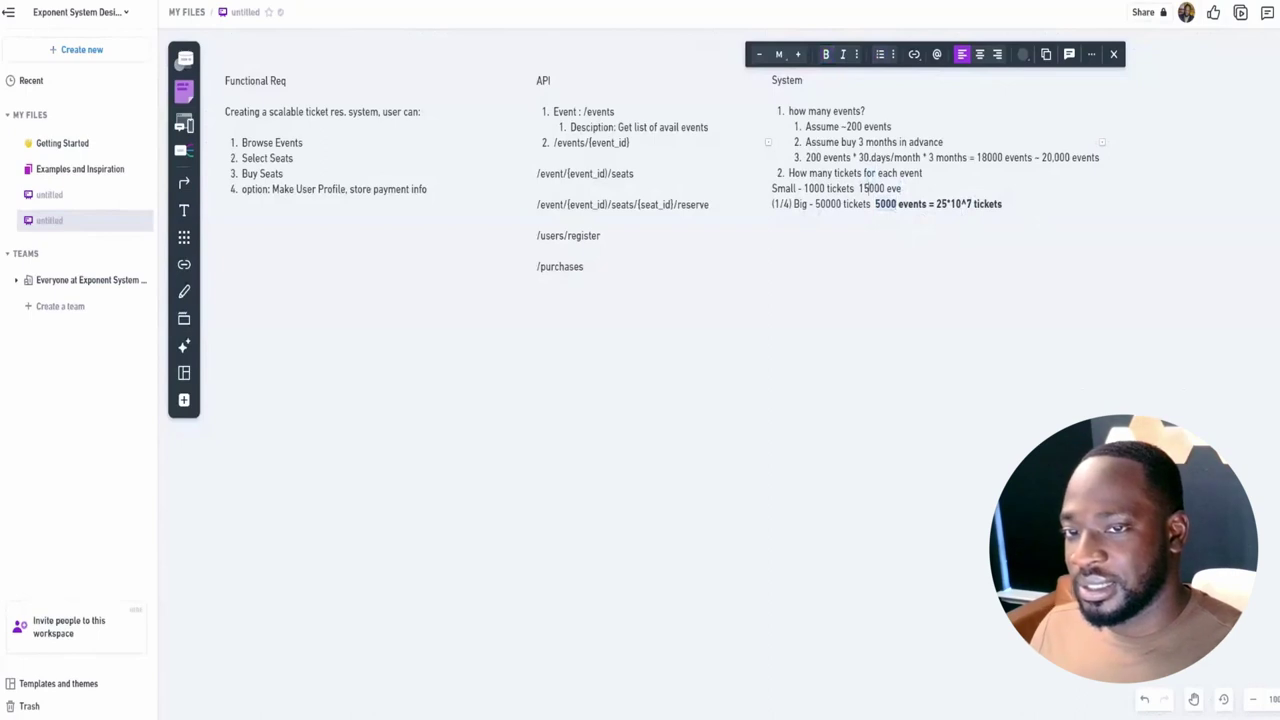
{"action": "left_click_drag", "start_coordinate": [859, 188], "coordinate": [902, 188]}
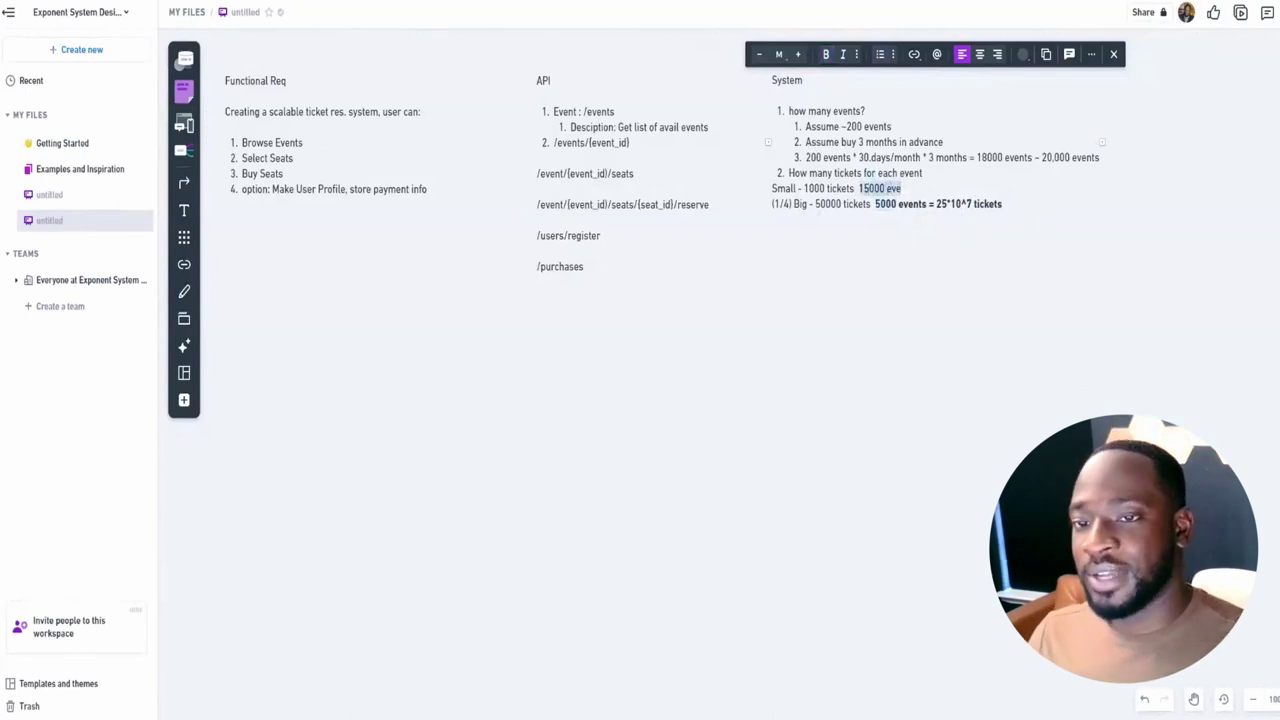
{"action": "key", "text": "ctrl+b"}
{"action": "key", "text": "Right"}
{"action": "type", "text": "nts"}
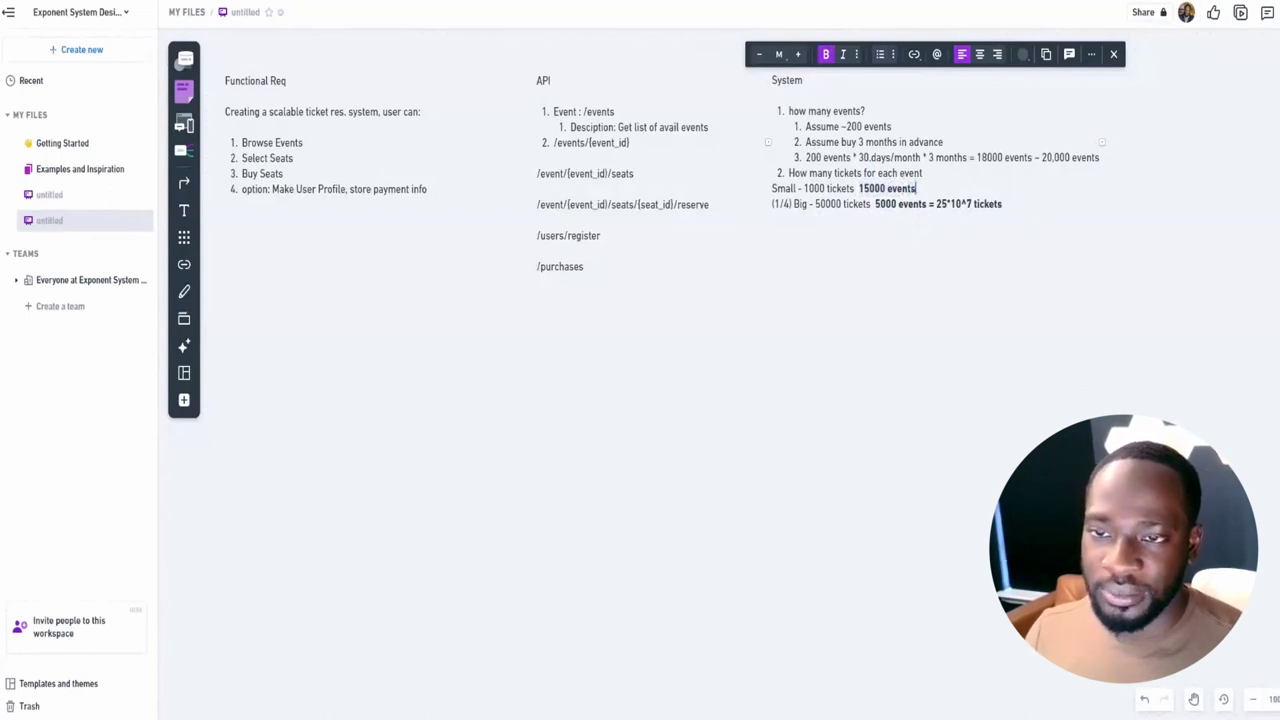
Complete the small event line with the bold result "= 15*10^6 tickets"
{"action": "key", "text": "ctrl+shift+Left"}
{"action": "key", "text": "ctrl+shift+Left"}
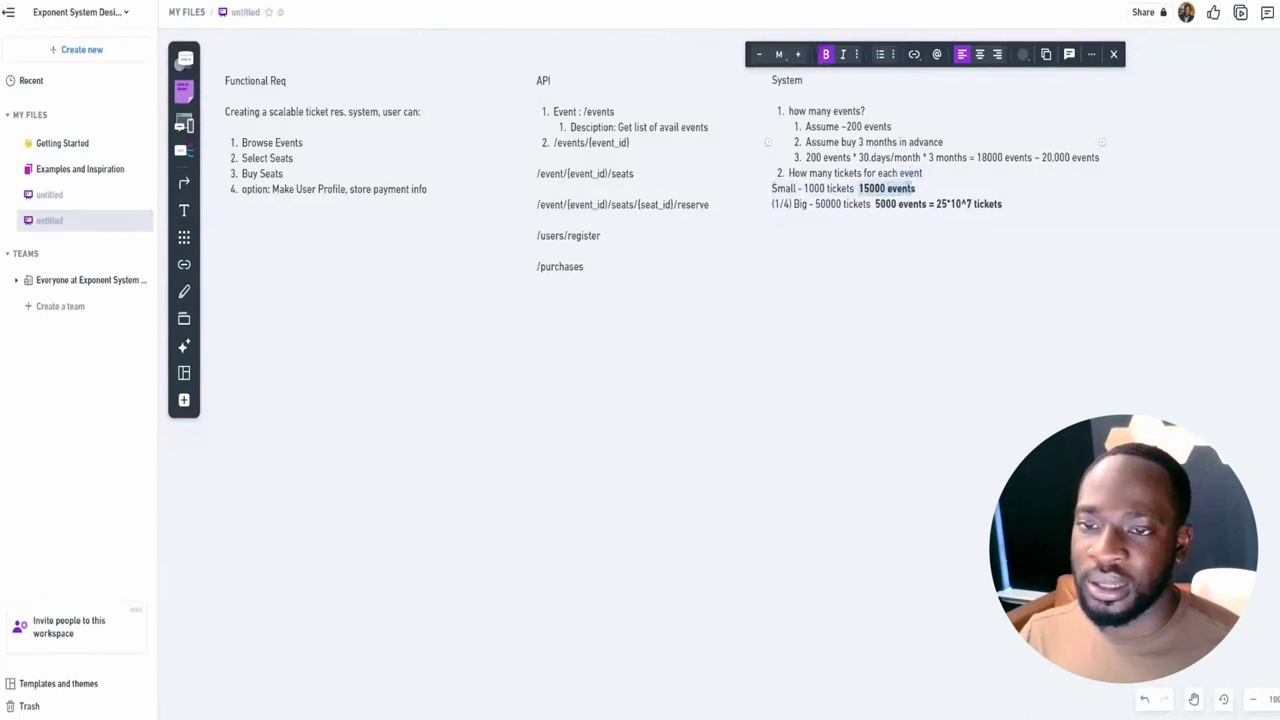
{"action": "double_click", "coordinate": [814, 188]}
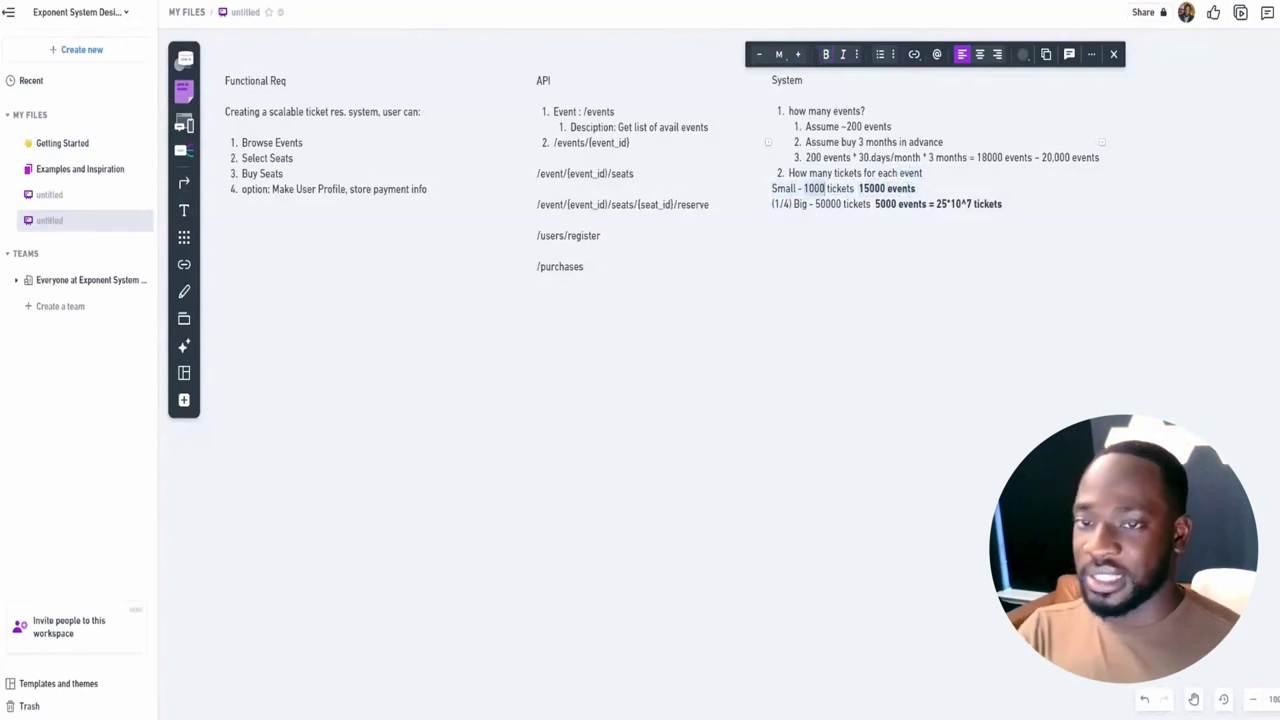
{"action": "left_click", "coordinate": [916, 188]}
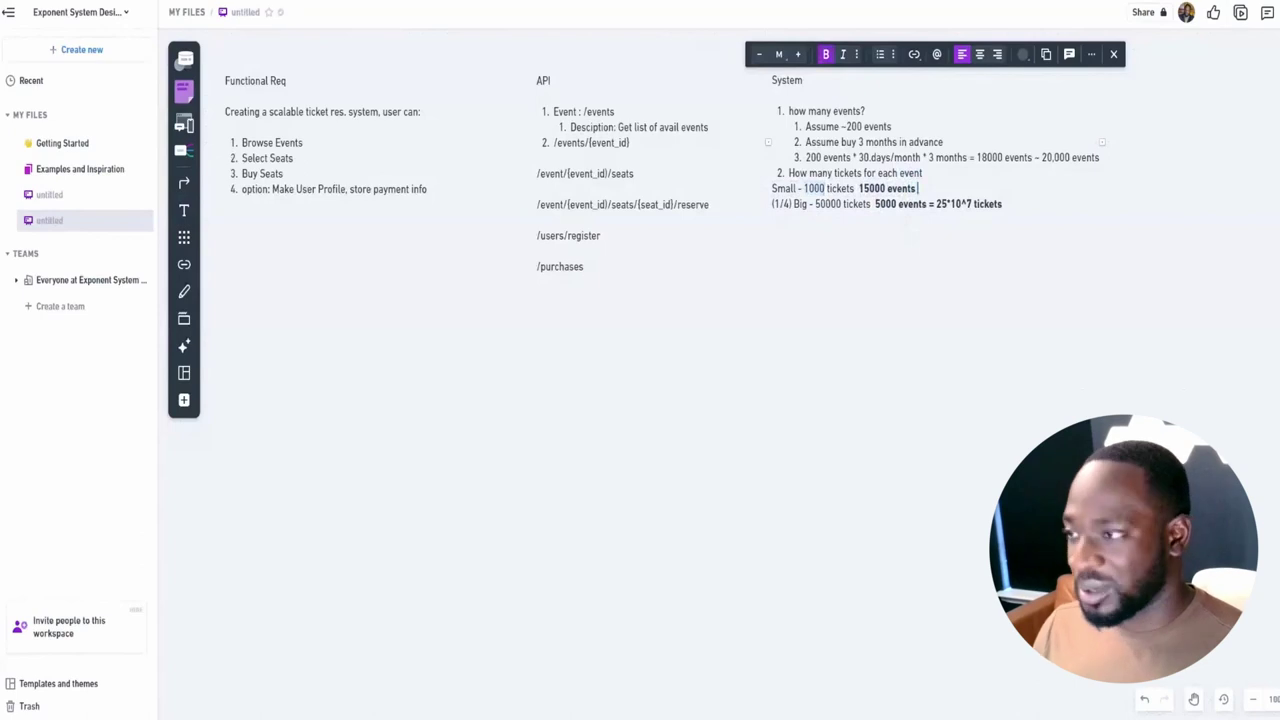
{"action": "type", "text": "= 15*10"}
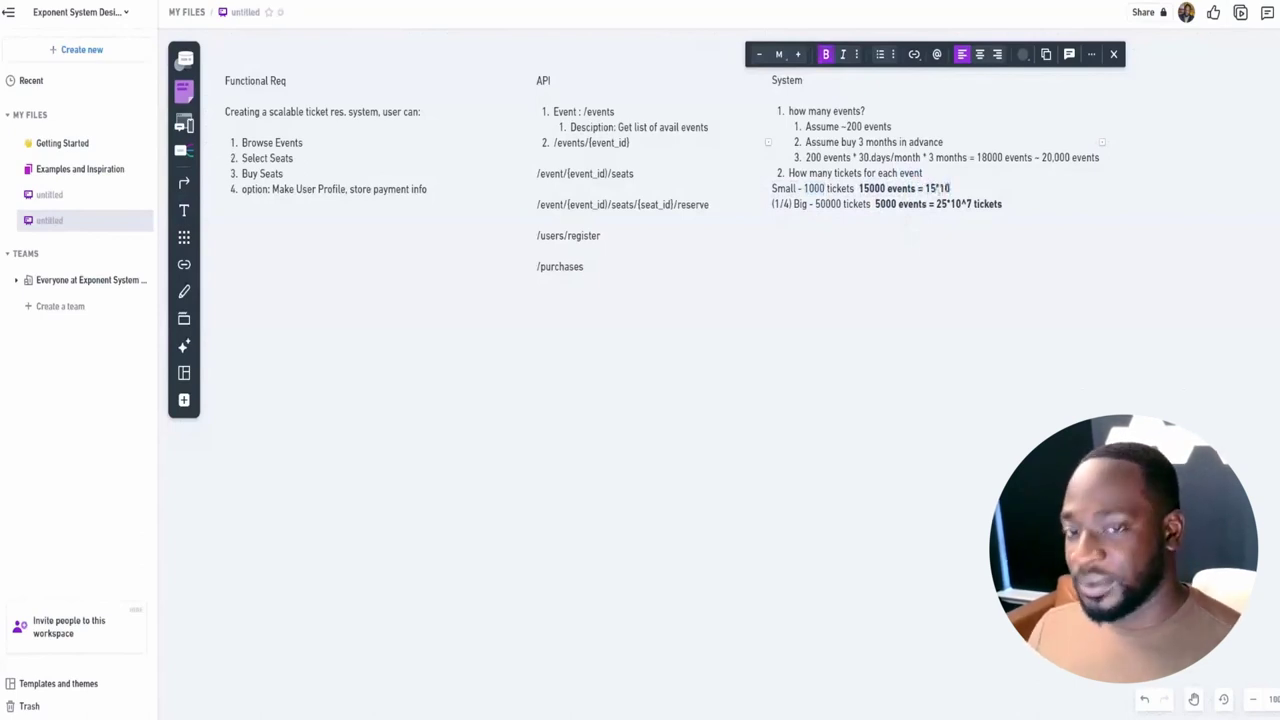
{"action": "type", "text": "^"}
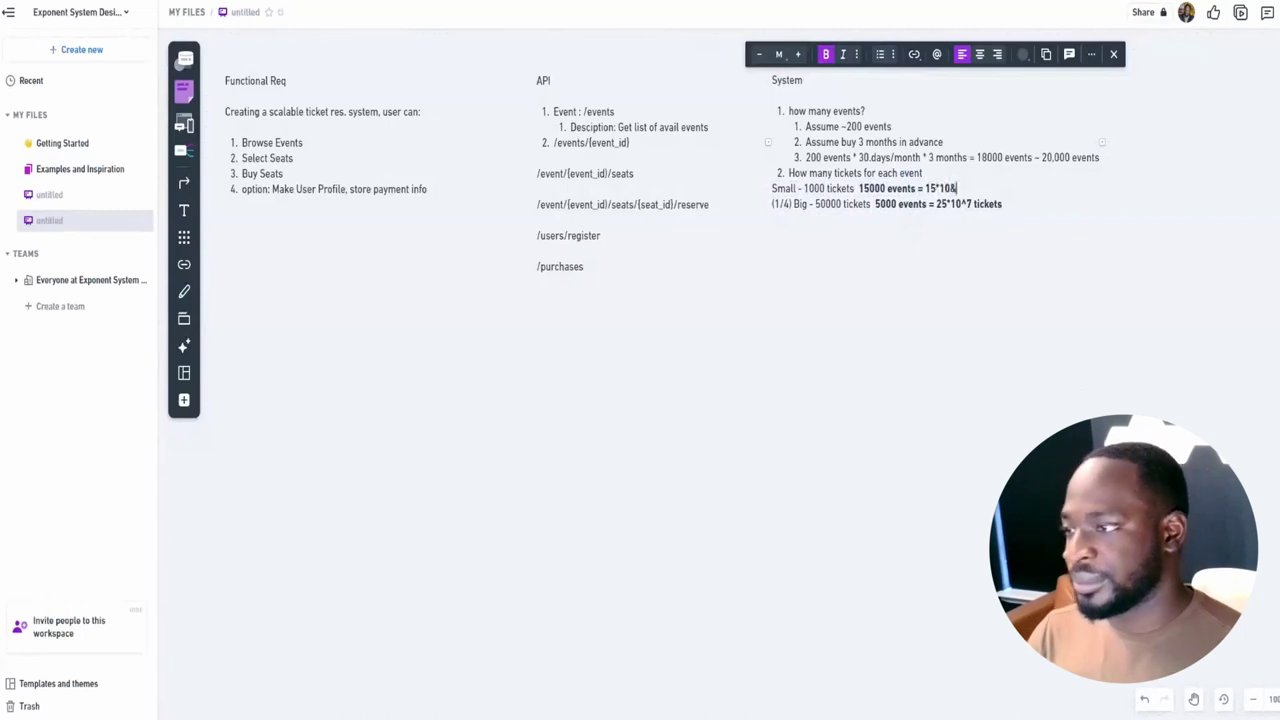
{"action": "type", "text": "6"}
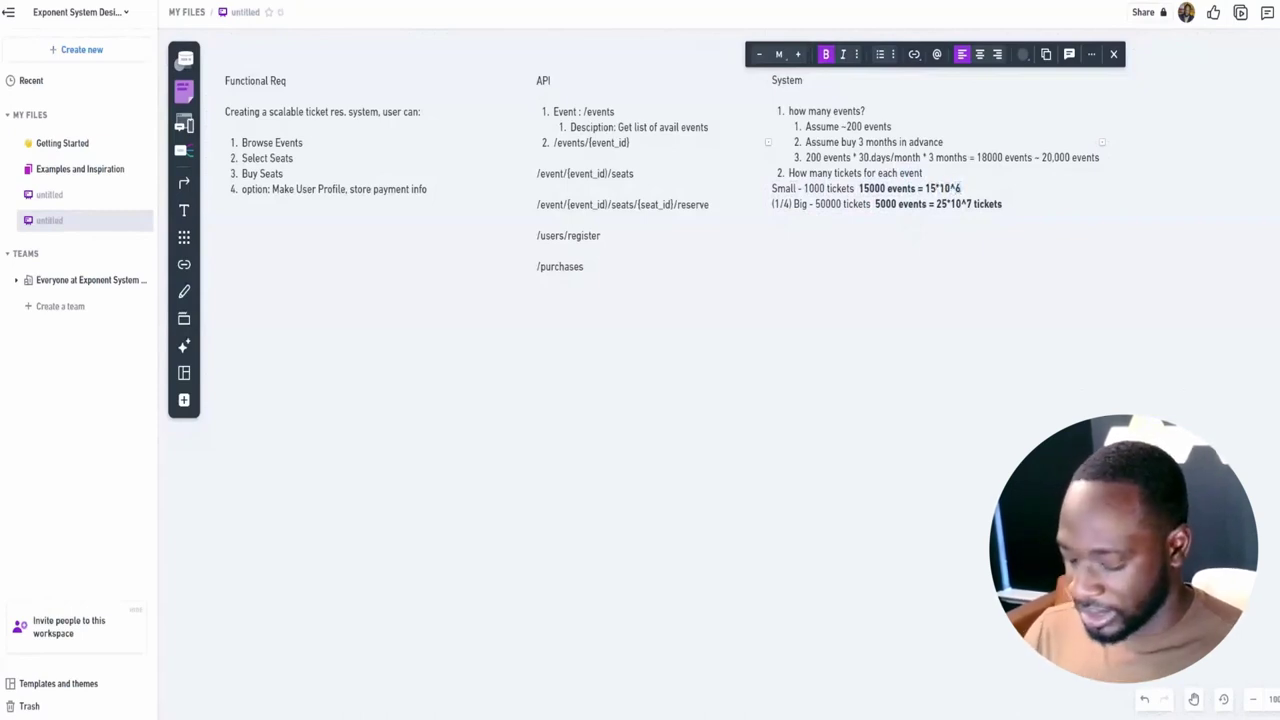
{"action": "type", "text": " tickets"}
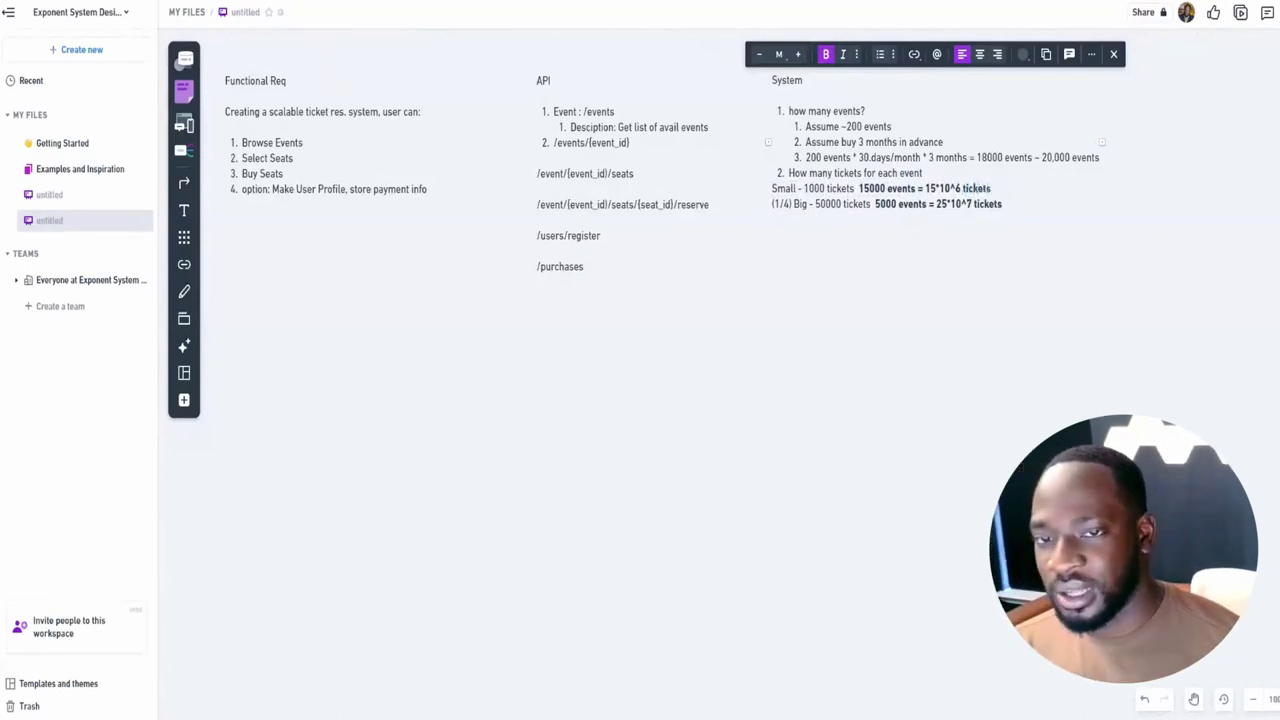
Add the bold heading "Obversations:" below the big event line, with a blank line before and after it
{"action": "left_click", "coordinate": [1002, 204]}
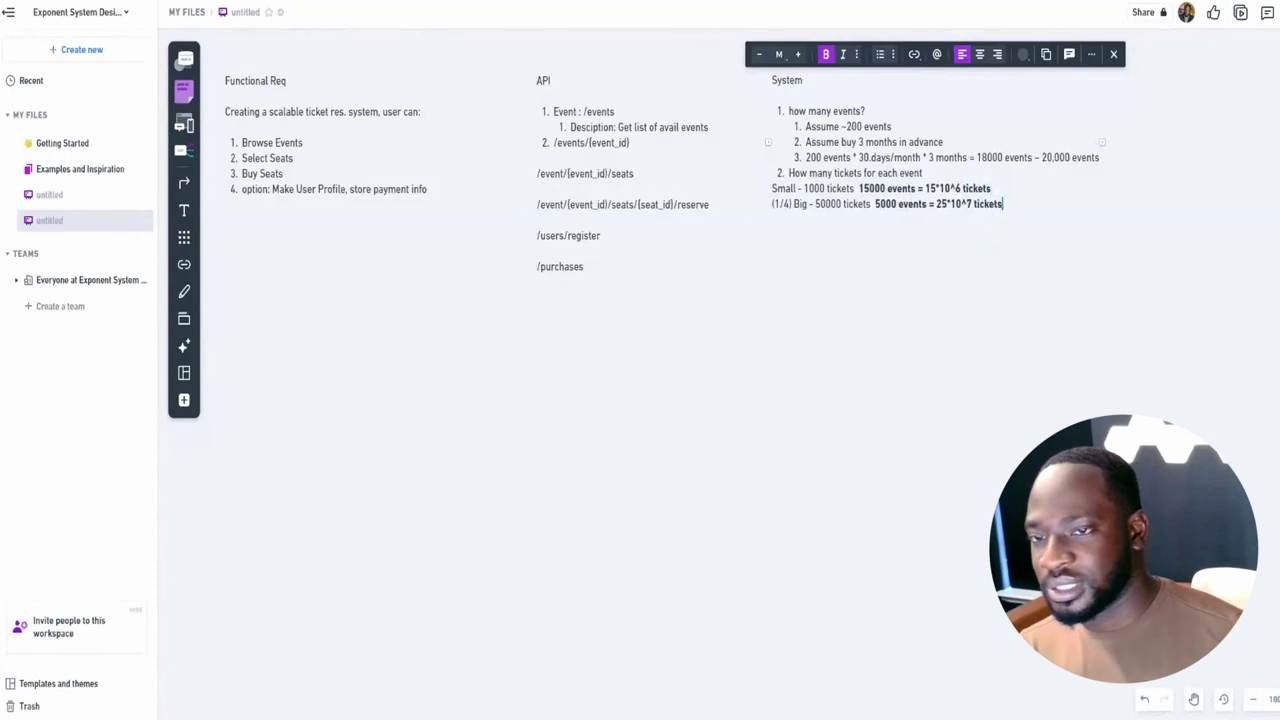
{"action": "key", "text": "Return"}
{"action": "key", "text": "Return"}
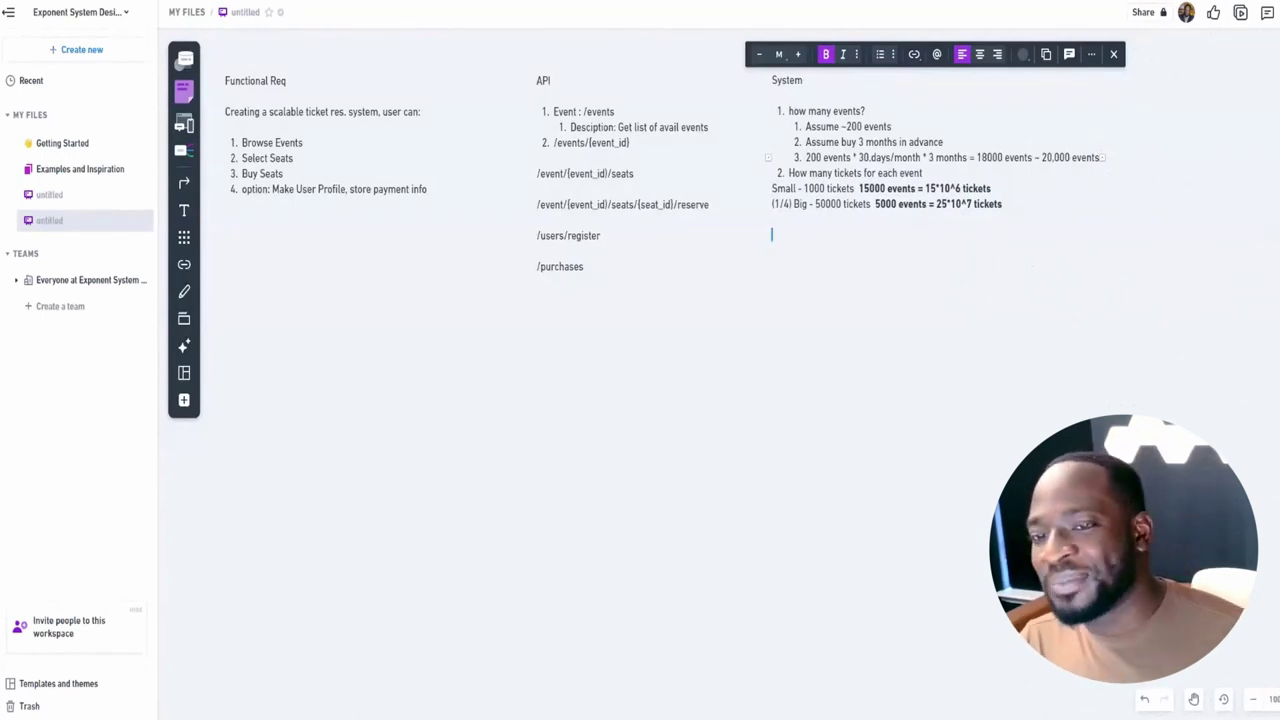
{"action": "type", "text": "0"}
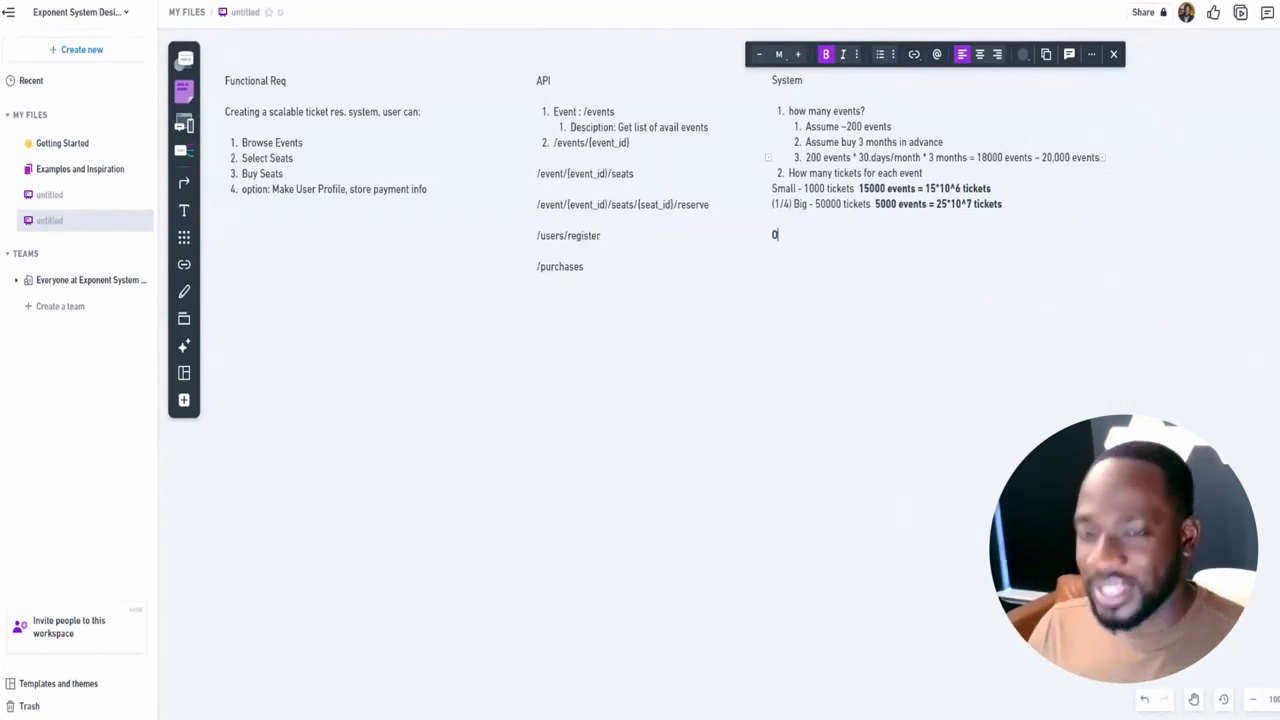
{"action": "type", "text": "bversa"}
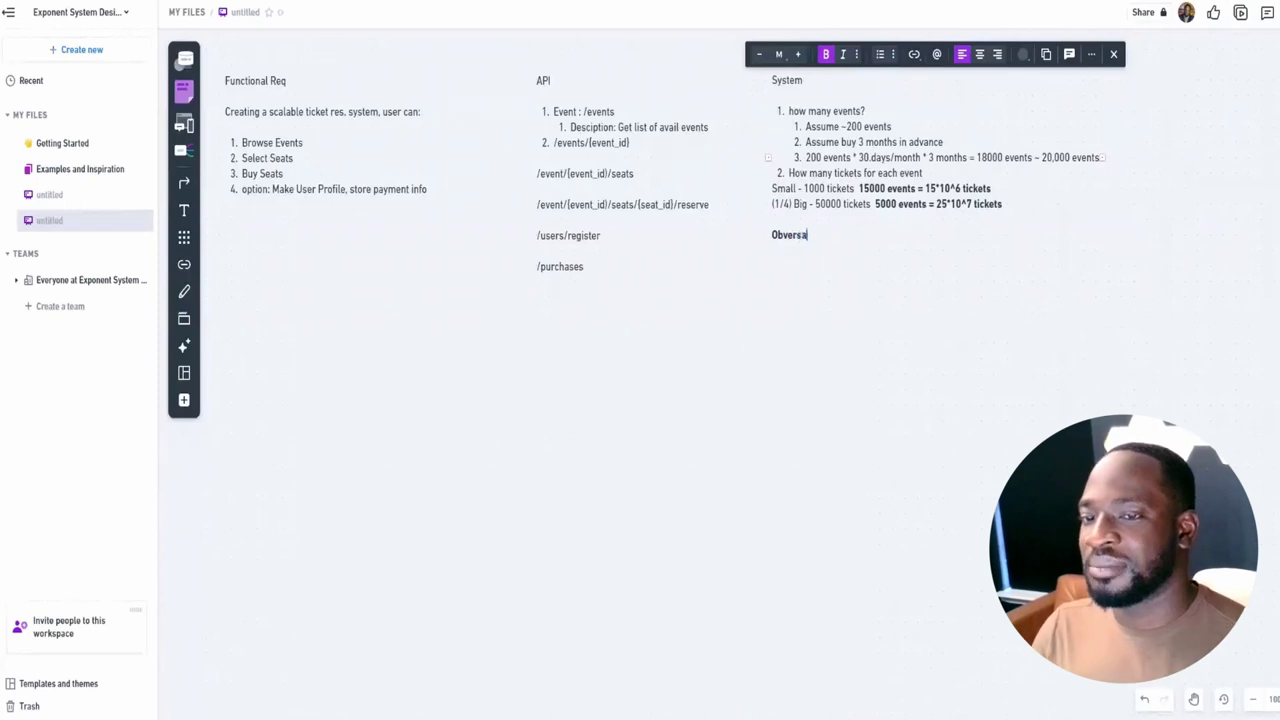
{"action": "type", "text": "tions"}
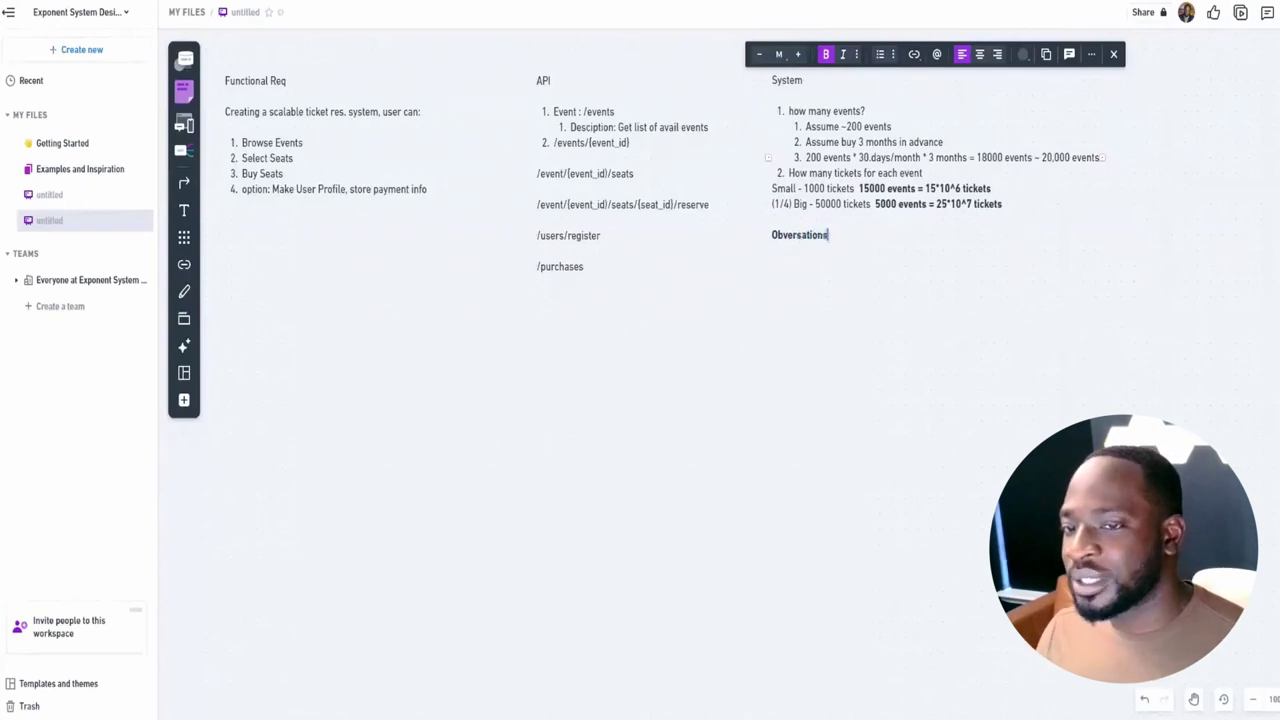
{"action": "type", "text": ":"}
{"action": "key", "text": "Return"}
{"action": "key", "text": "Return"}
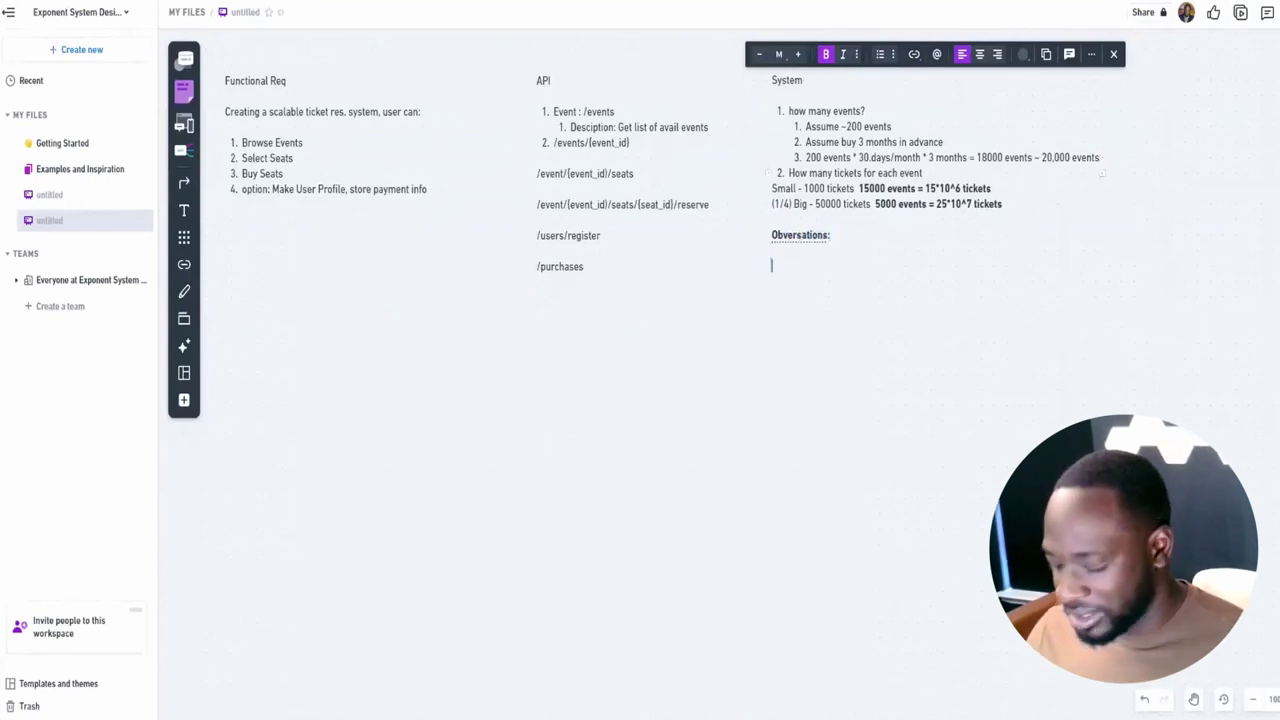
Start a numbered list under the observations heading with the item "Focus on managing big events"
{"action": "type", "text": "1."}
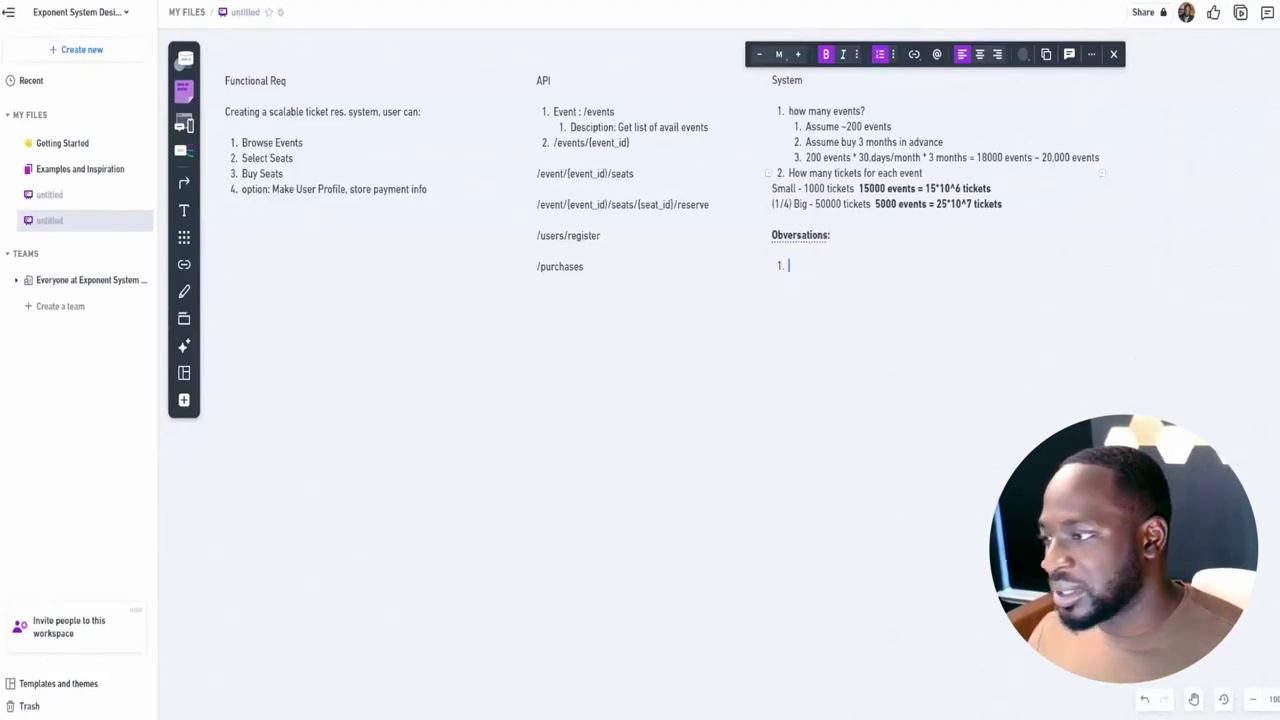
{"action": "type", "text": "Focus on "}
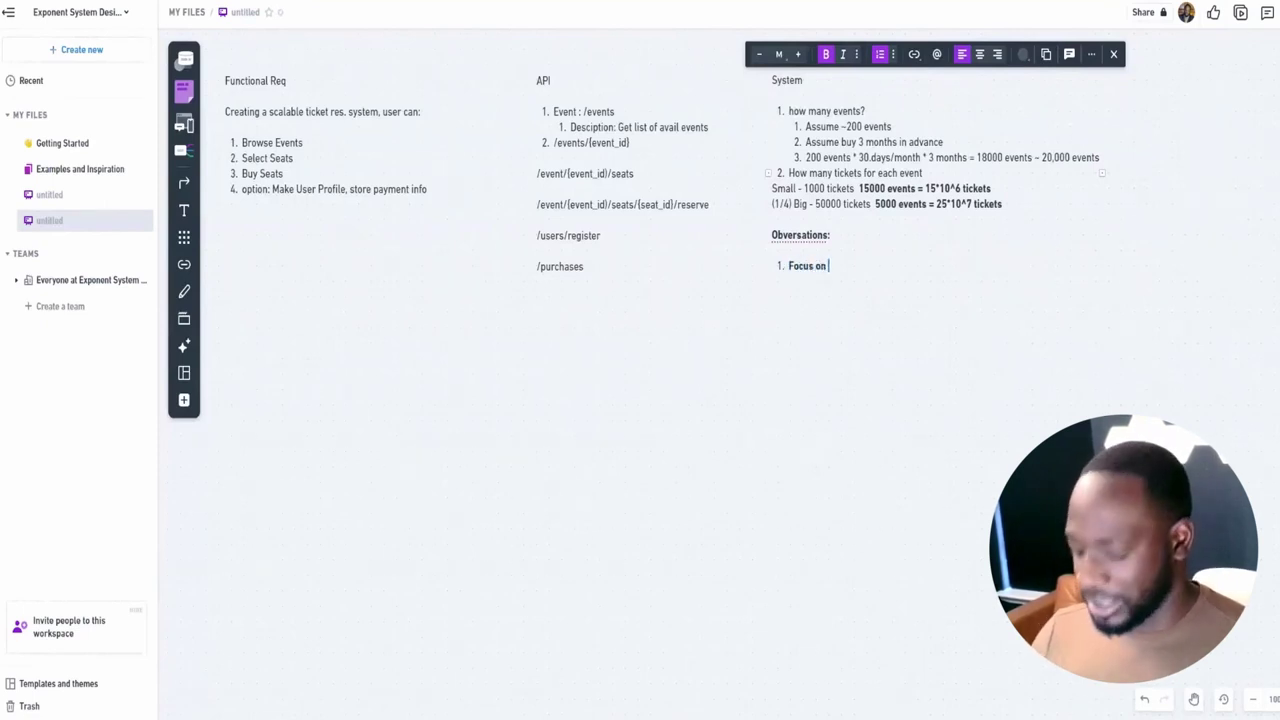
{"action": "type", "text": "manag"}
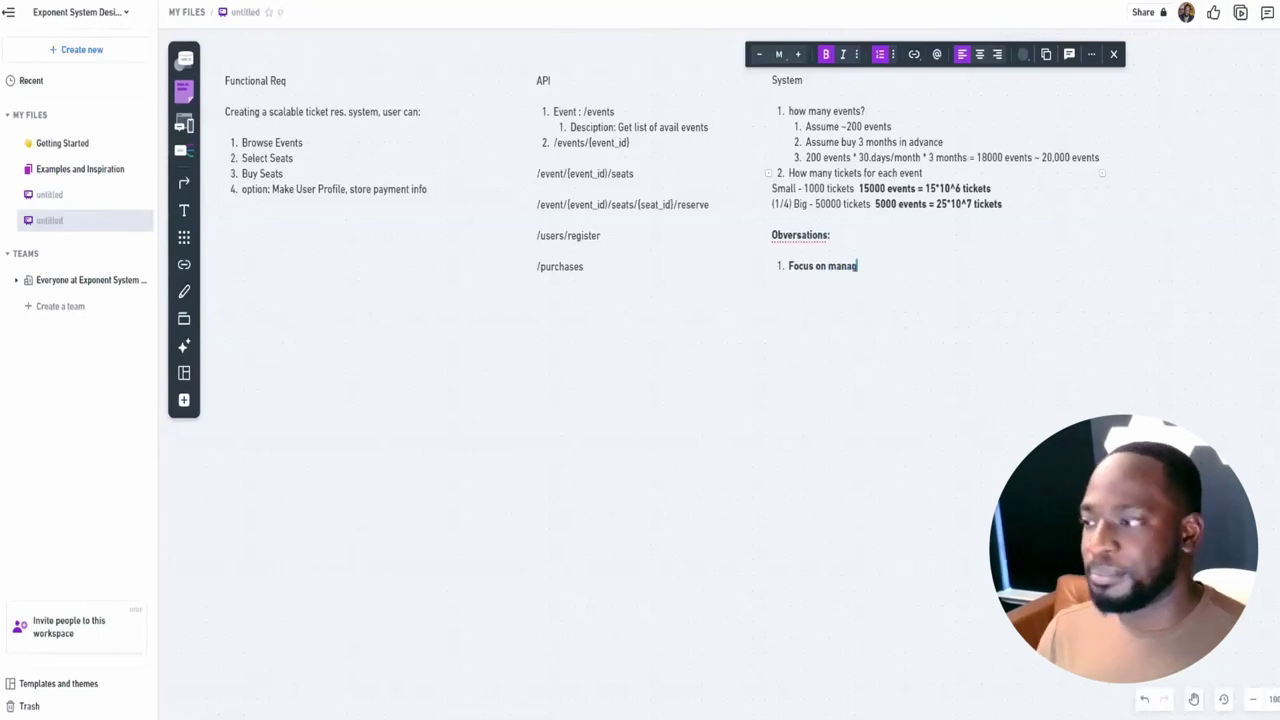
{"action": "type", "text": "ing"}
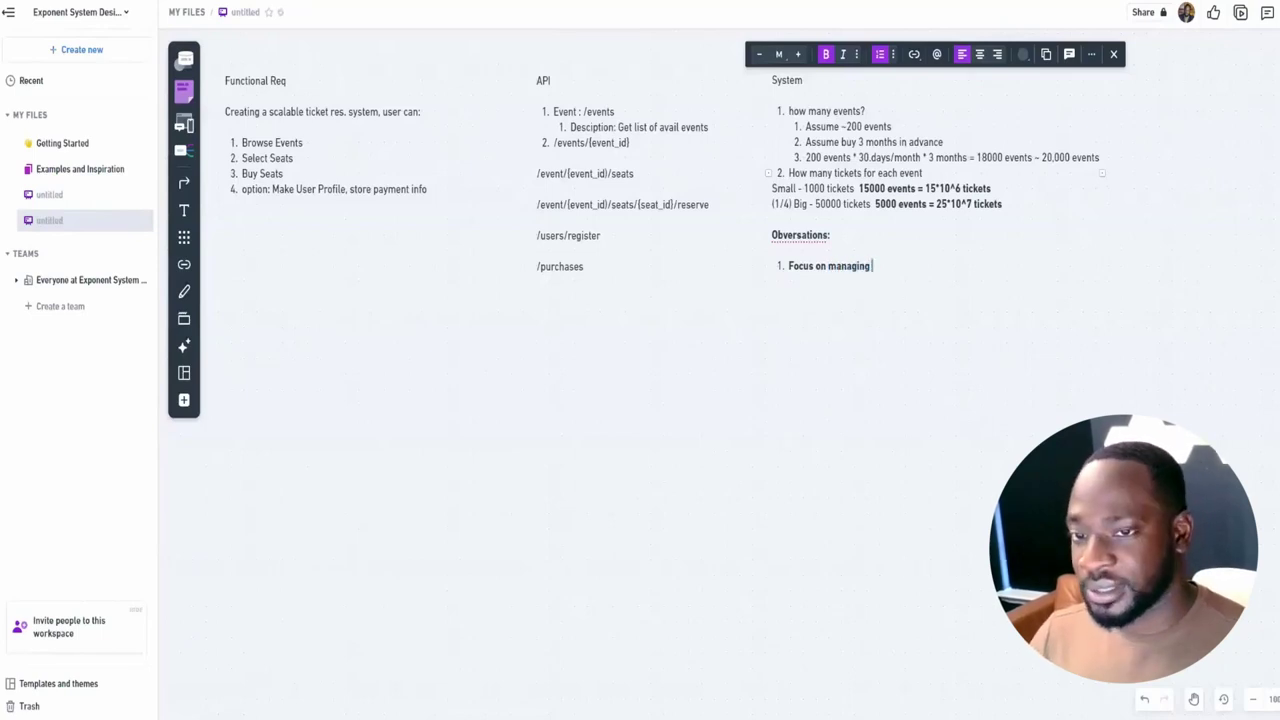
{"action": "type", "text": " big events"}
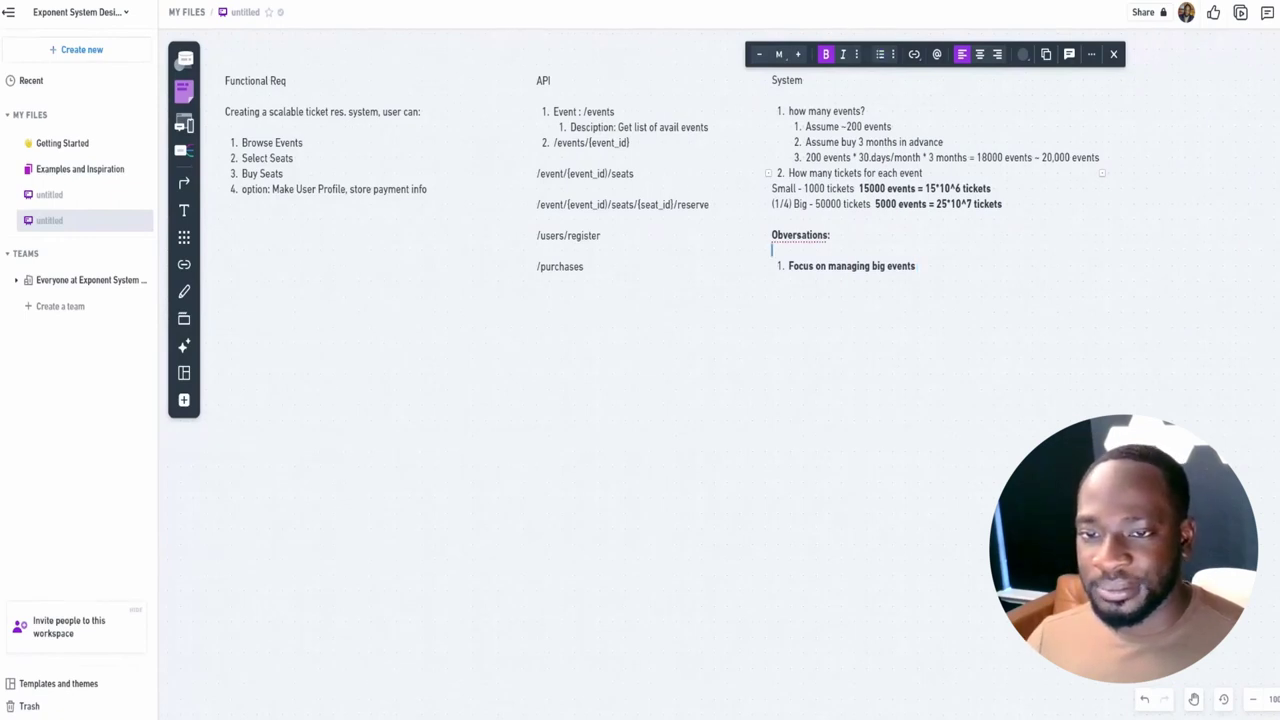
Append "- 3*10^6 tickets/day" to the first observation about managing big events
{"action": "type", "text": "-"}
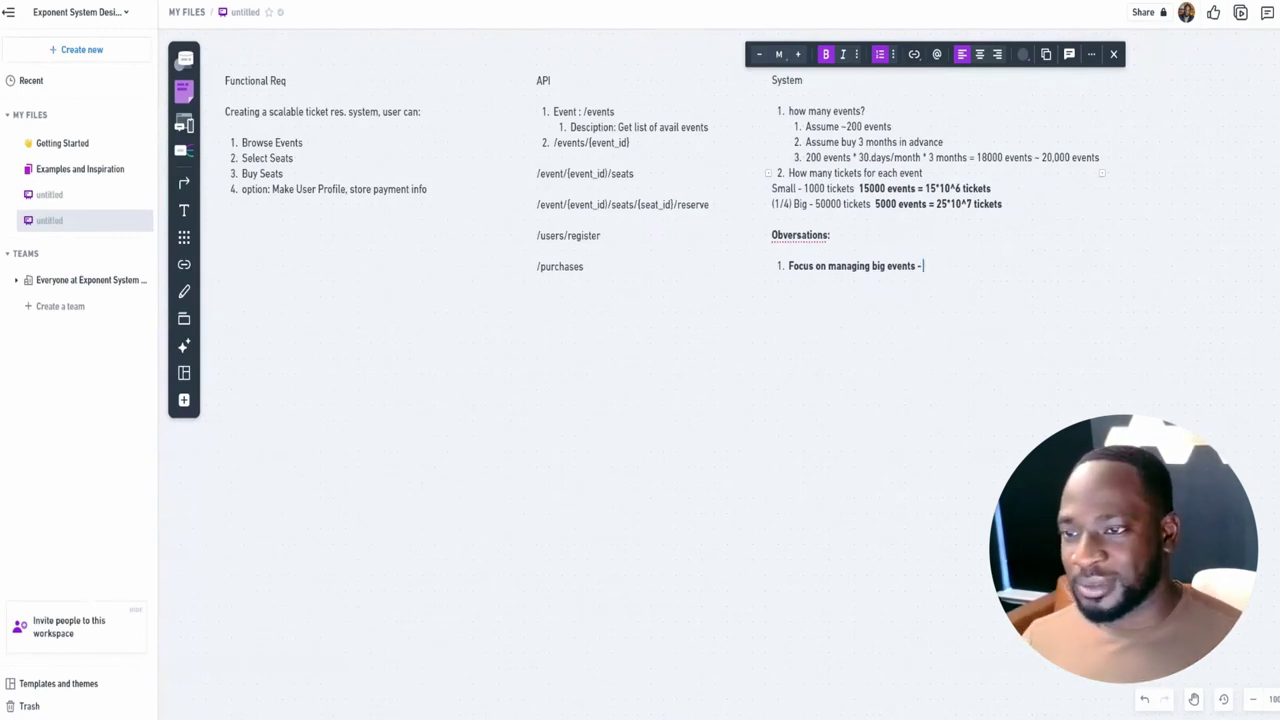
{"action": "type", "text": "3"}
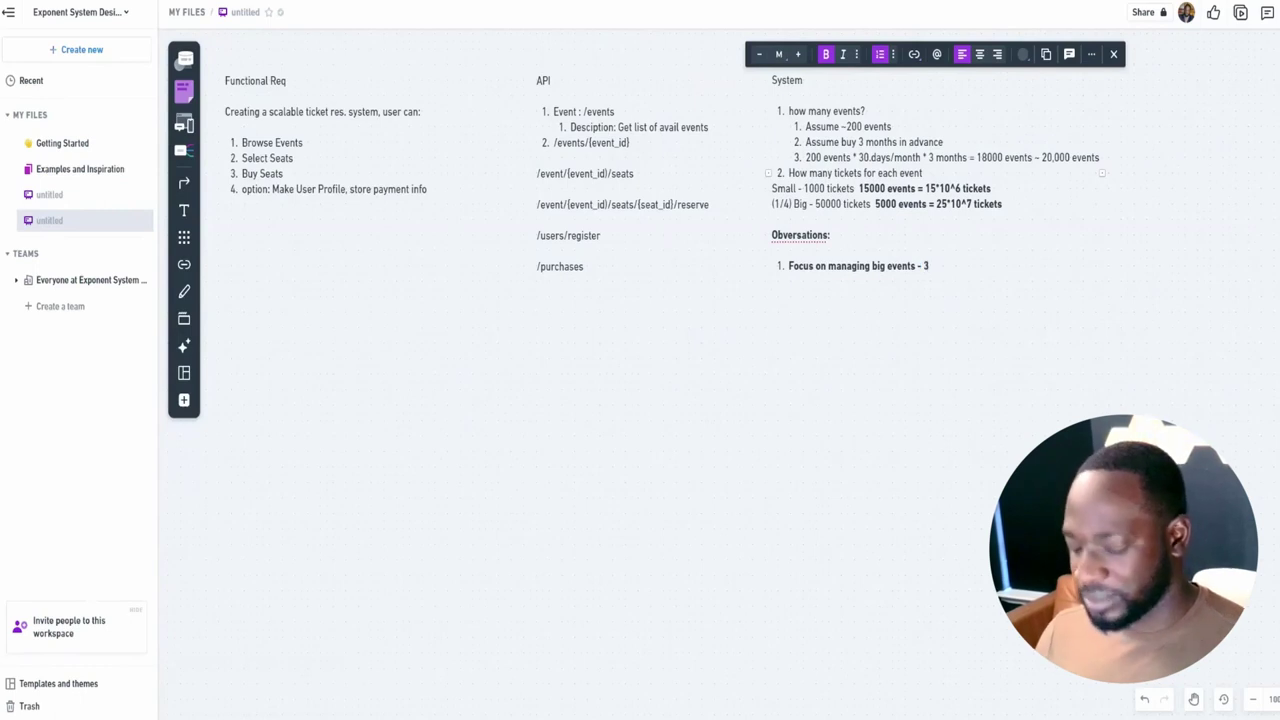
{"action": "type", "text": "*10"}
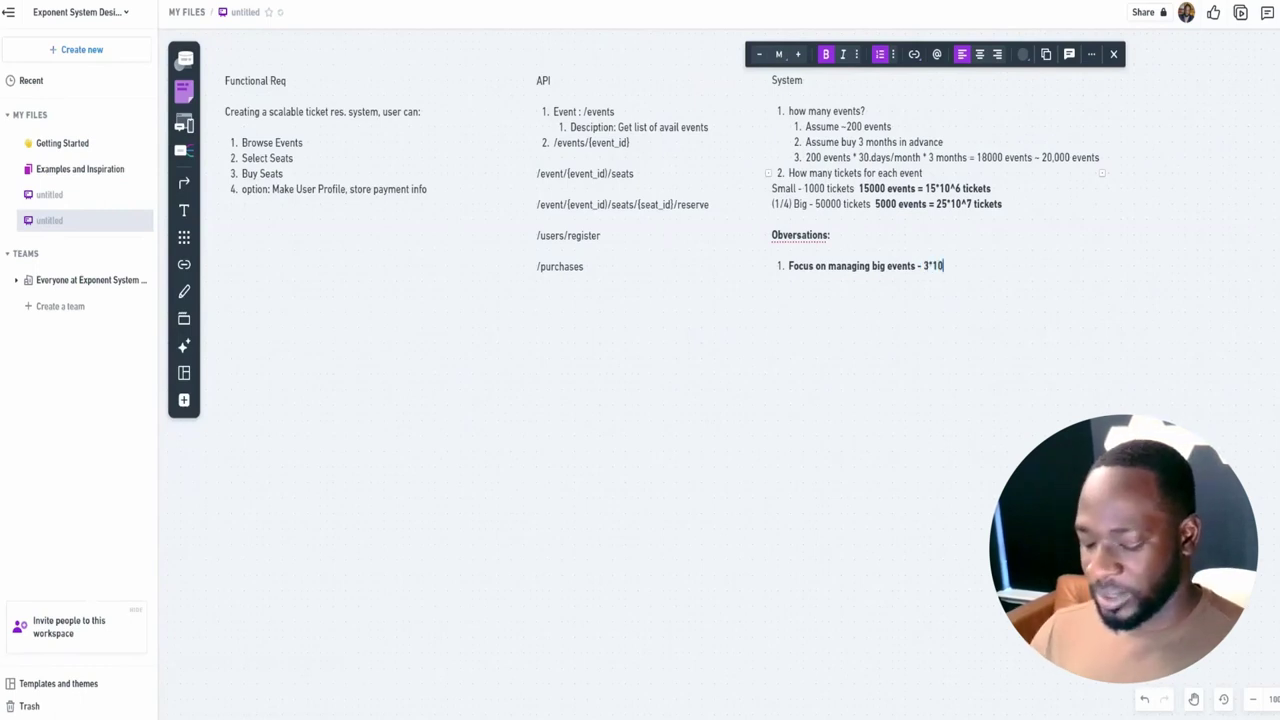
{"action": "type", "text": "^6"}
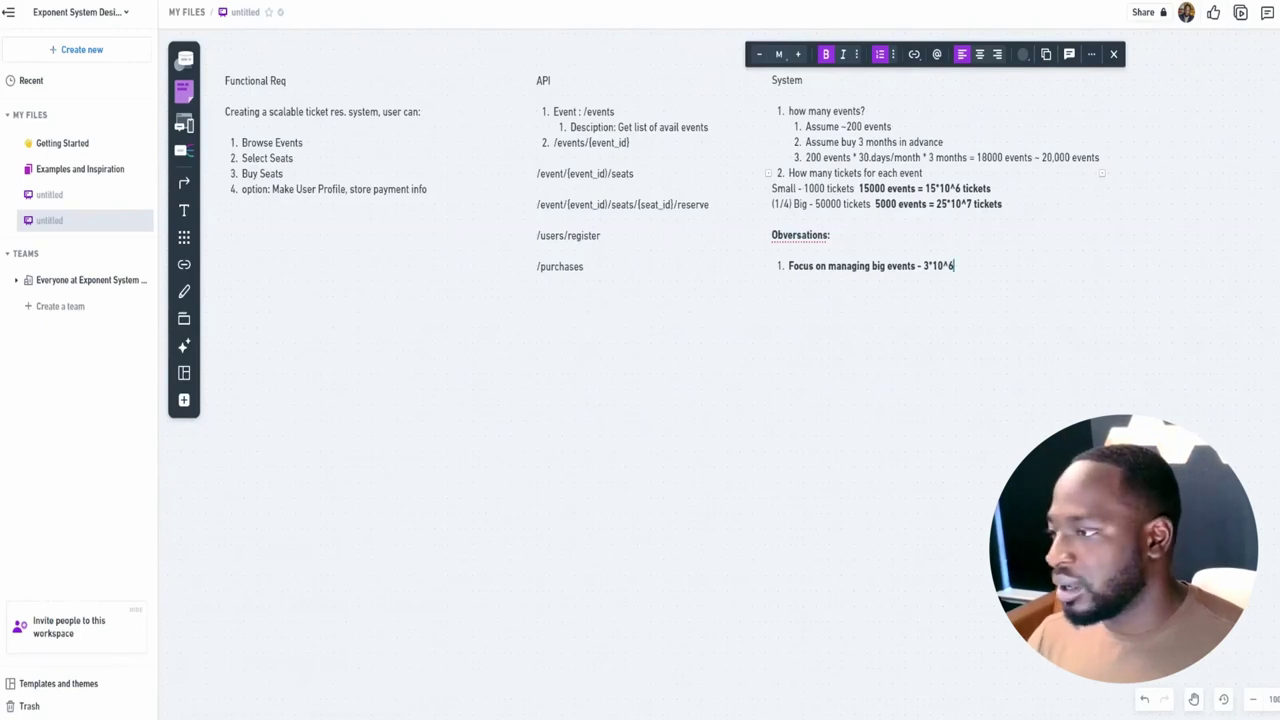
{"action": "type", "text": " ti"}
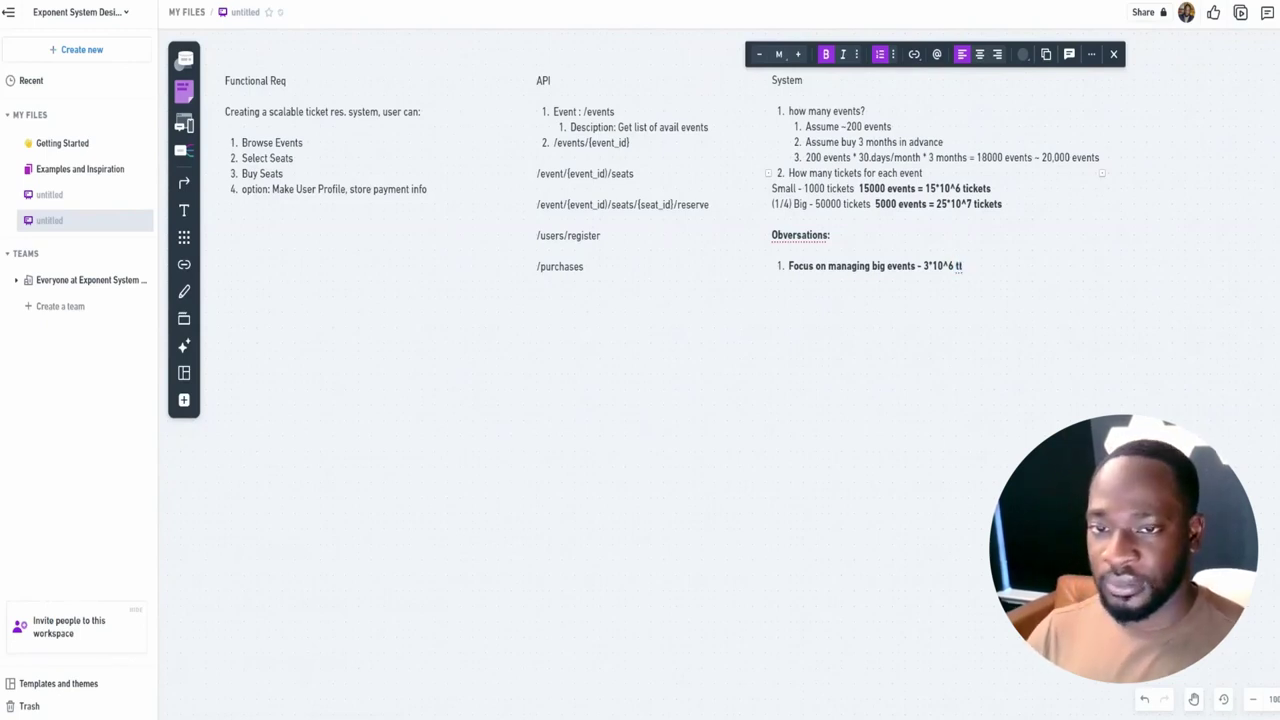
{"action": "type", "text": "ckets/day"}
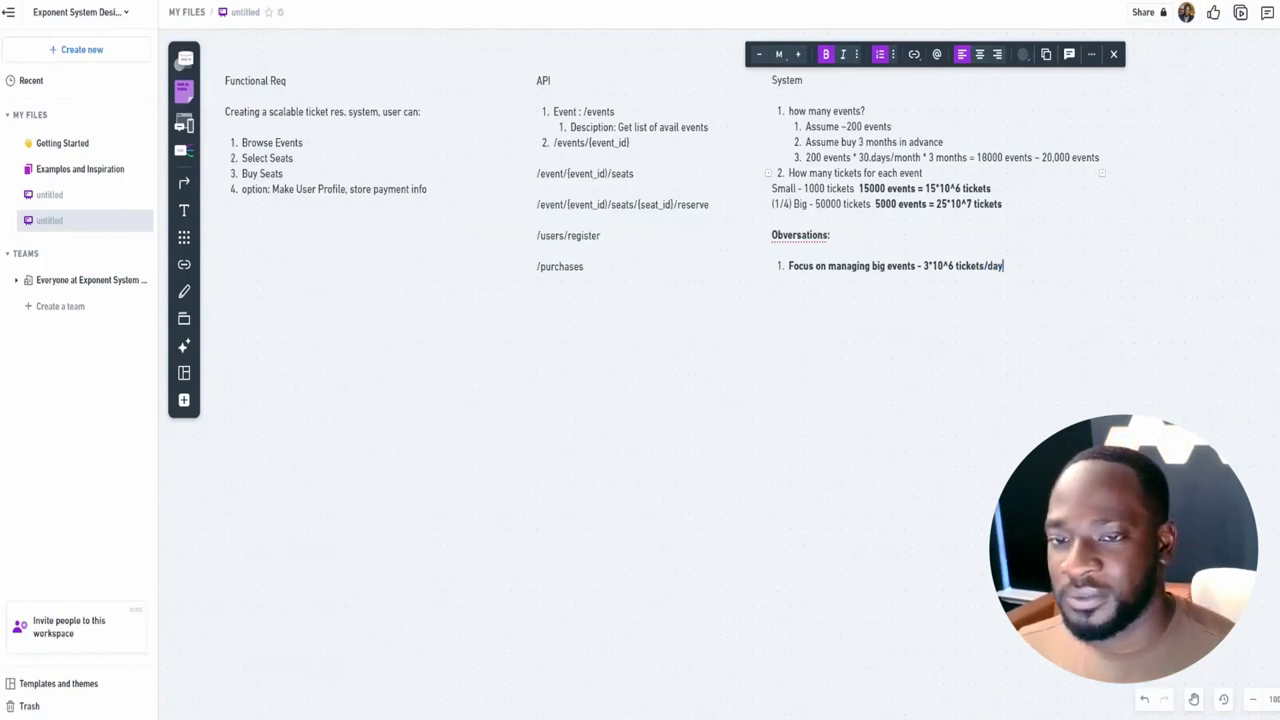
Change the multiplier in the first observation's daily ticket estimate to 4, giving "4*10^6 tickets/day"
{"action": "key", "text": "BackSpace"}
{"action": "type", "text": "4"}
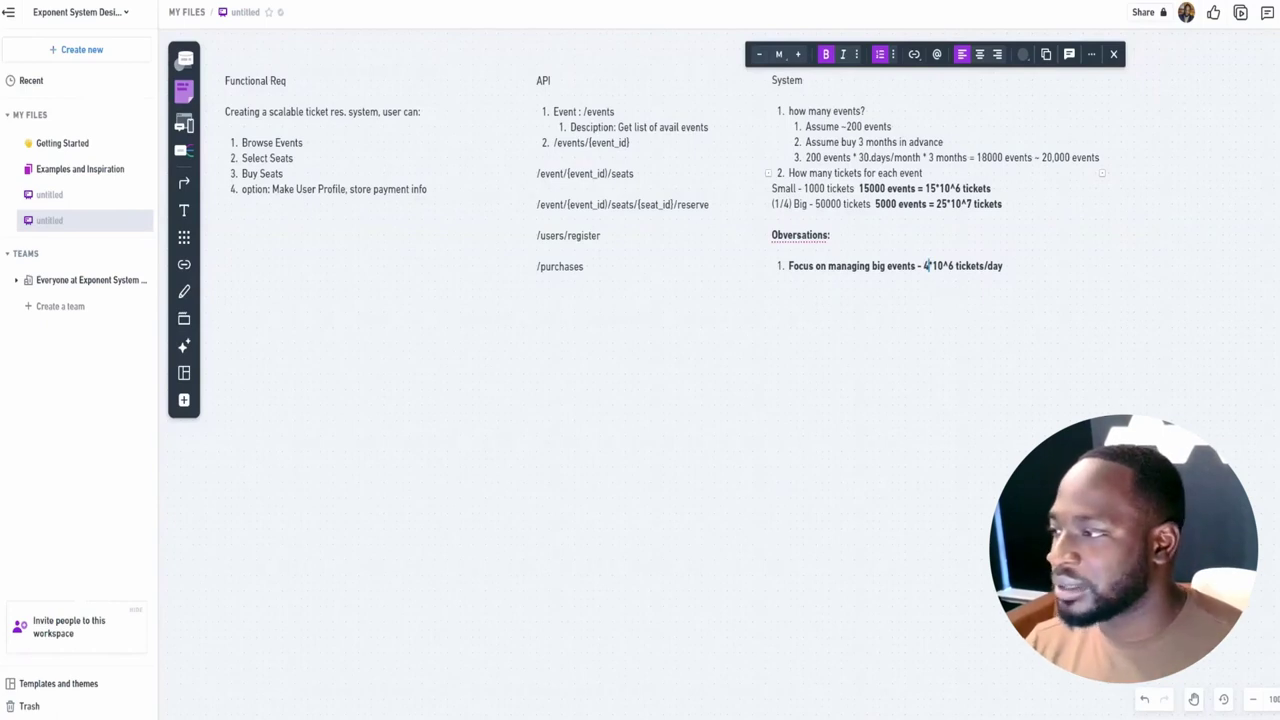
{"action": "left_click", "coordinate": [1050, 279]}
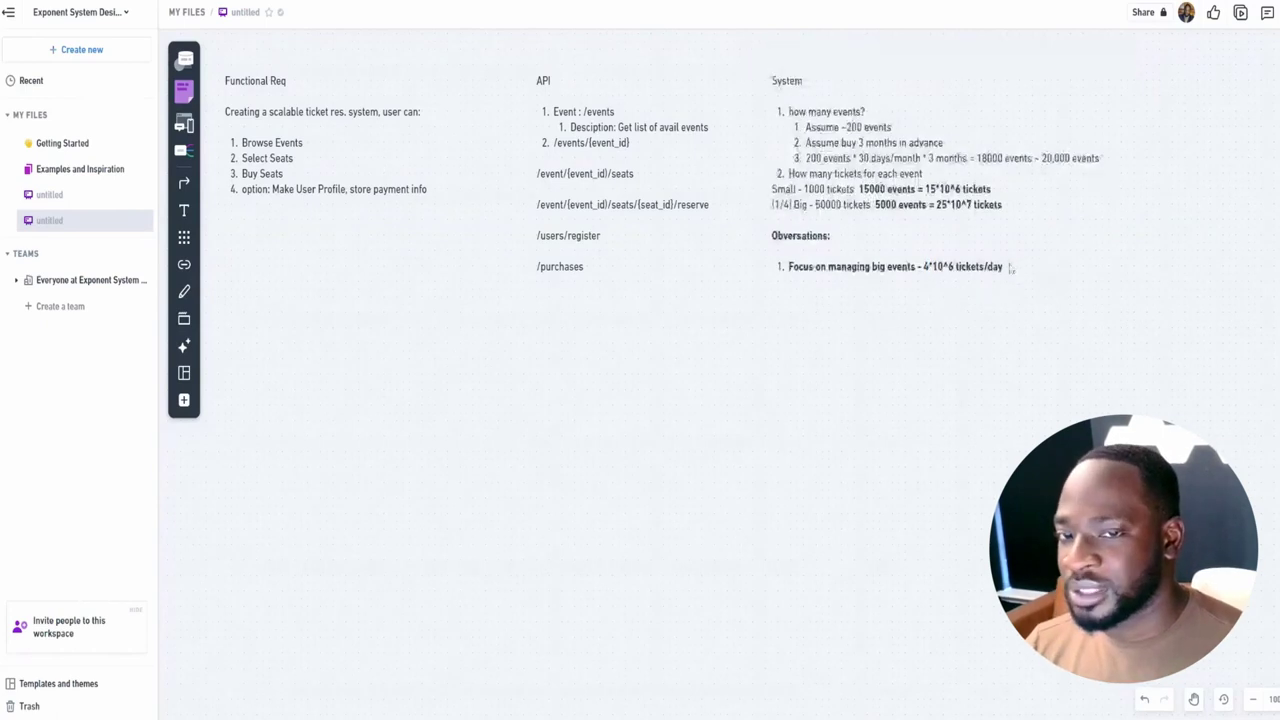
Add a second bold item to the numbered observations list reading "1/4 popular events under 10 min"
{"action": "left_click", "coordinate": [1008, 267]}
{"action": "left_click", "coordinate": [1005, 267]}
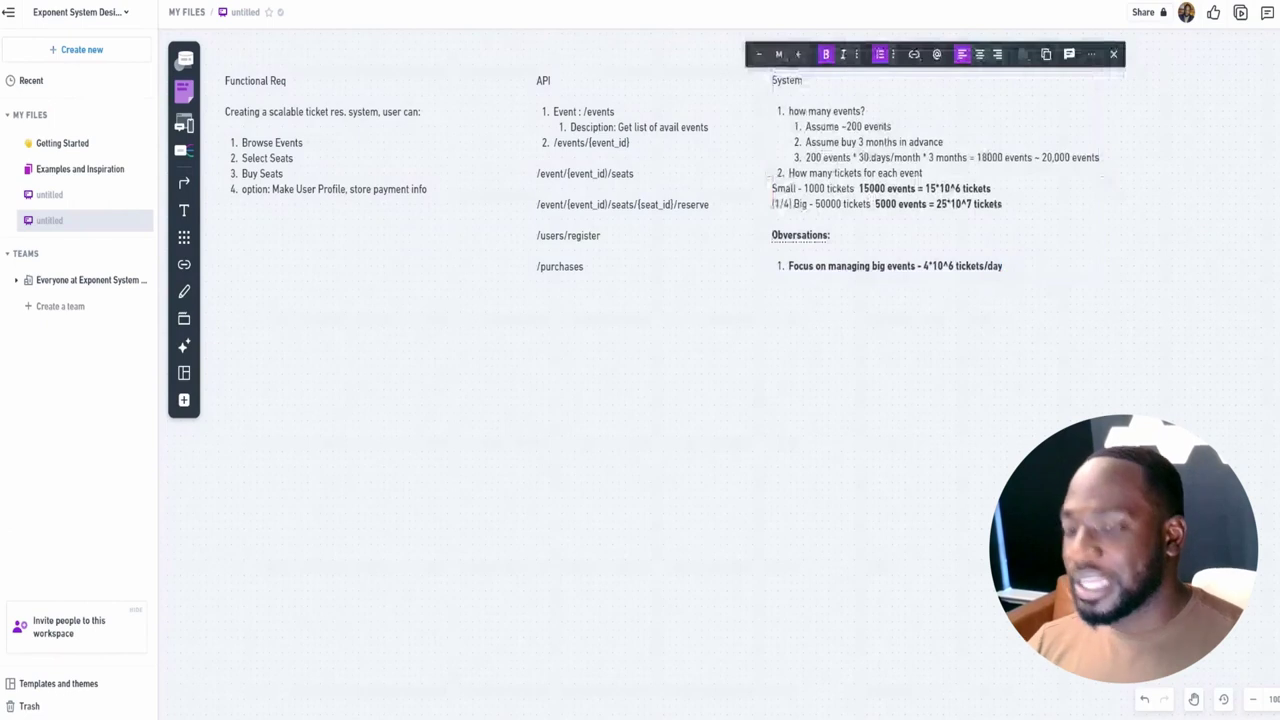
{"action": "key", "text": "Return"}
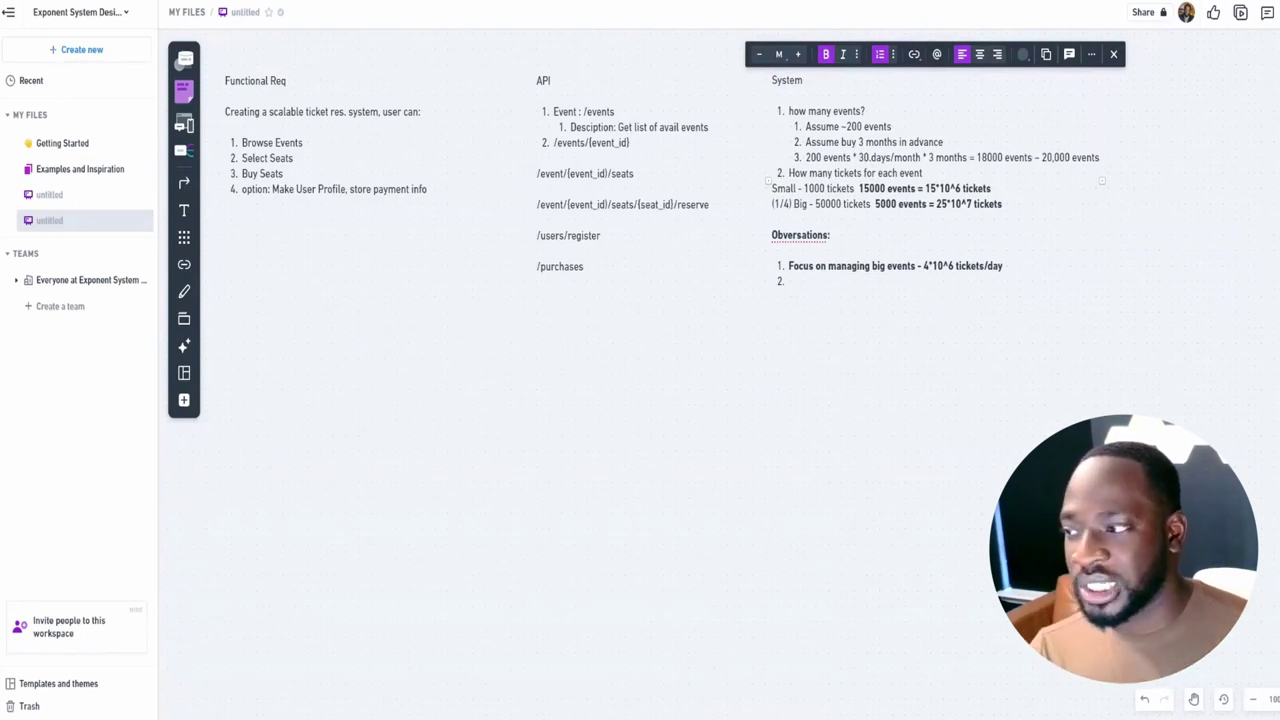
{"action": "type", "text": "1/4"}
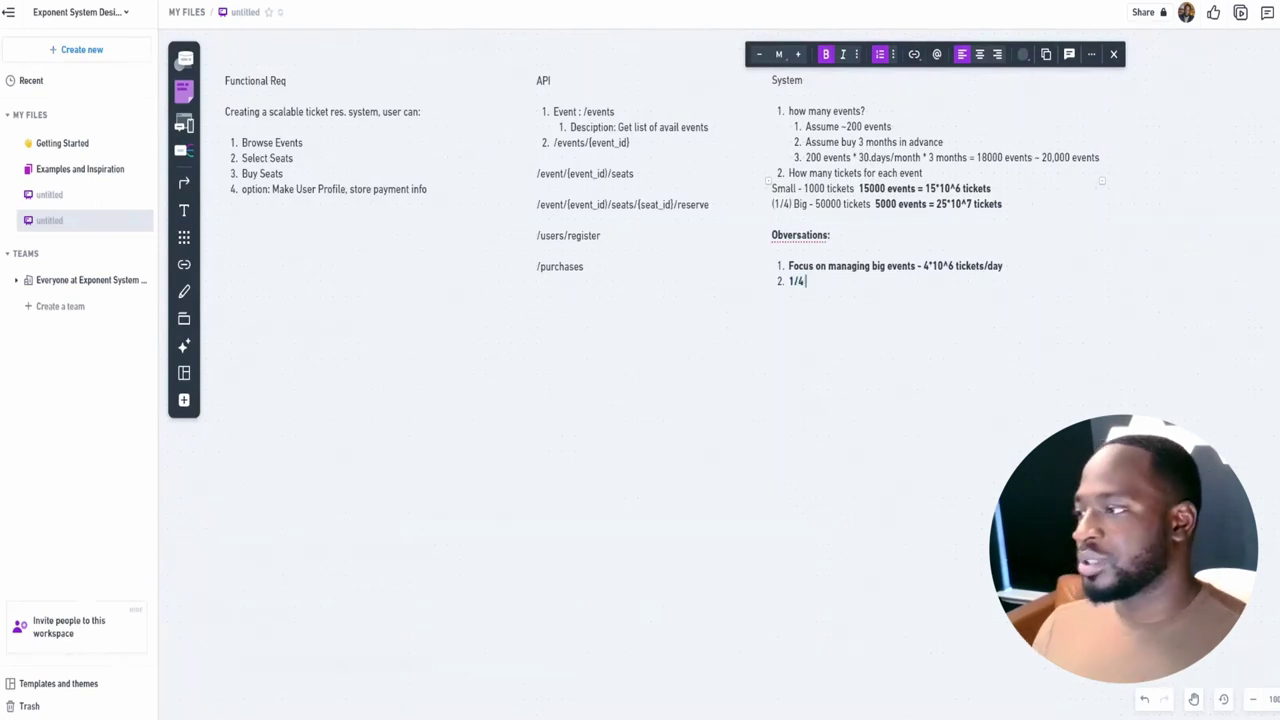
{"action": "type", "text": " pop"}
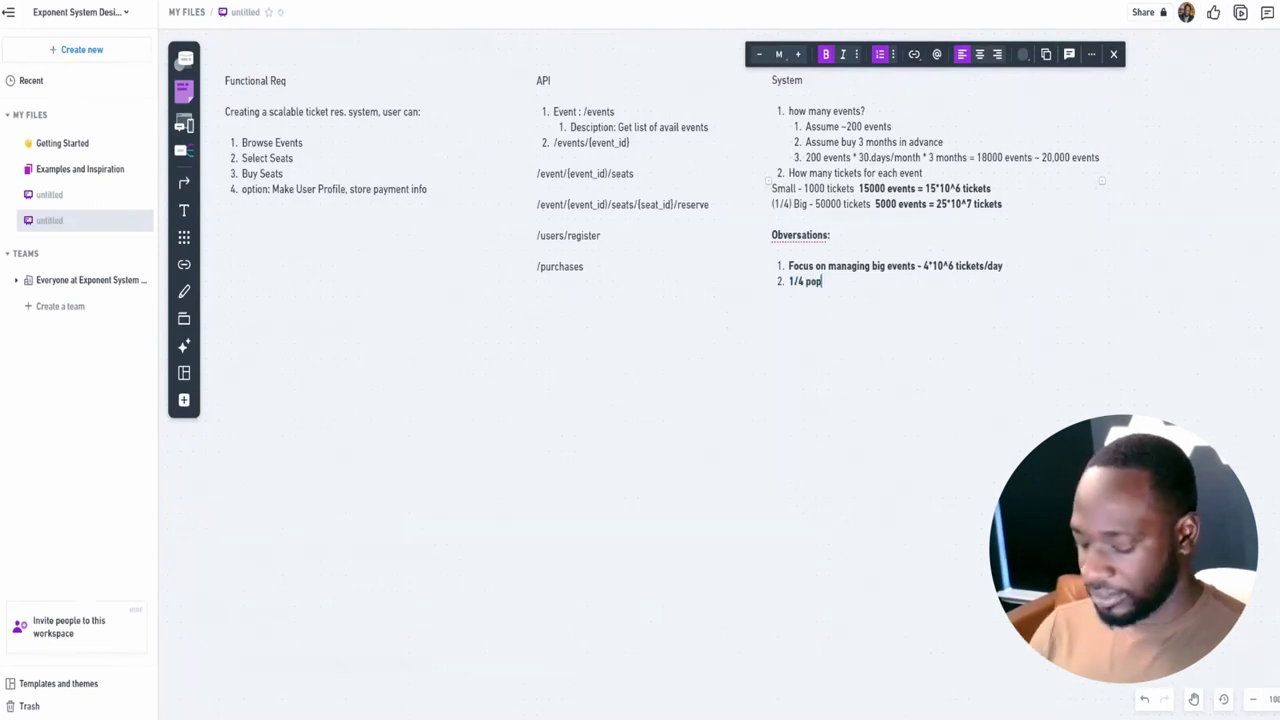
{"action": "type", "text": "ular"}
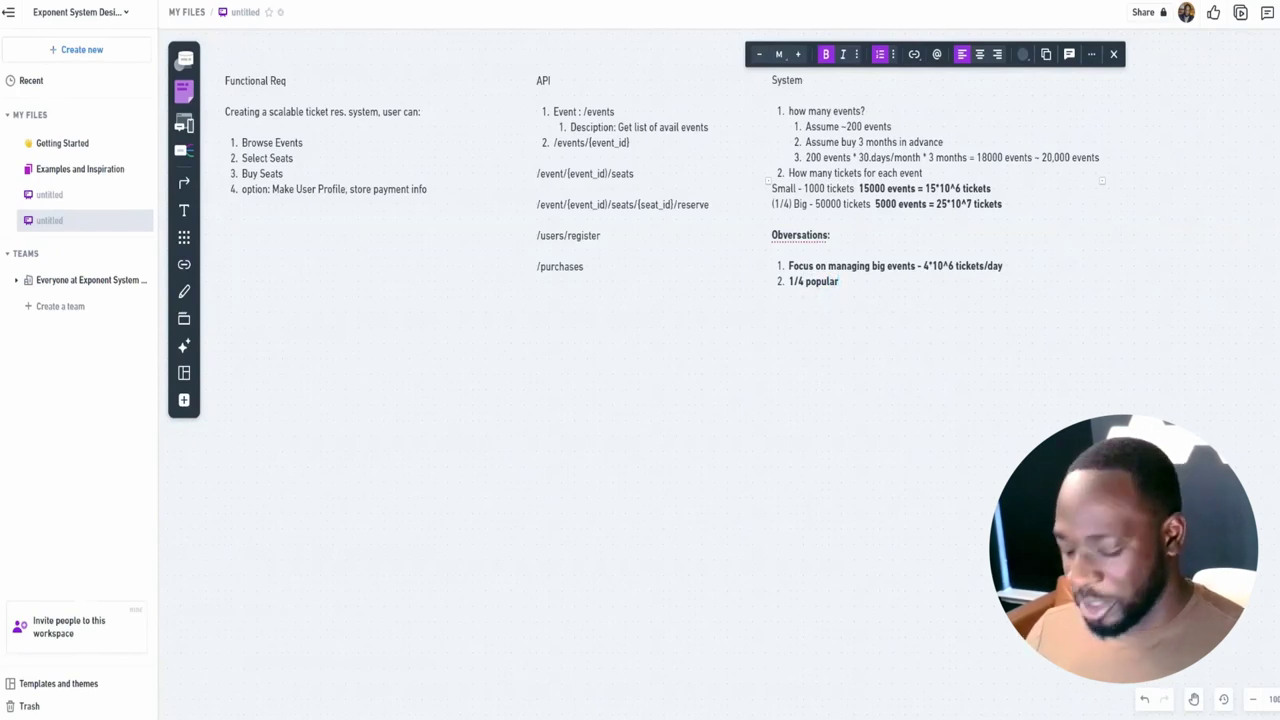
{"action": "type", "text": " e"}
{"action": "type", "text": "s"}
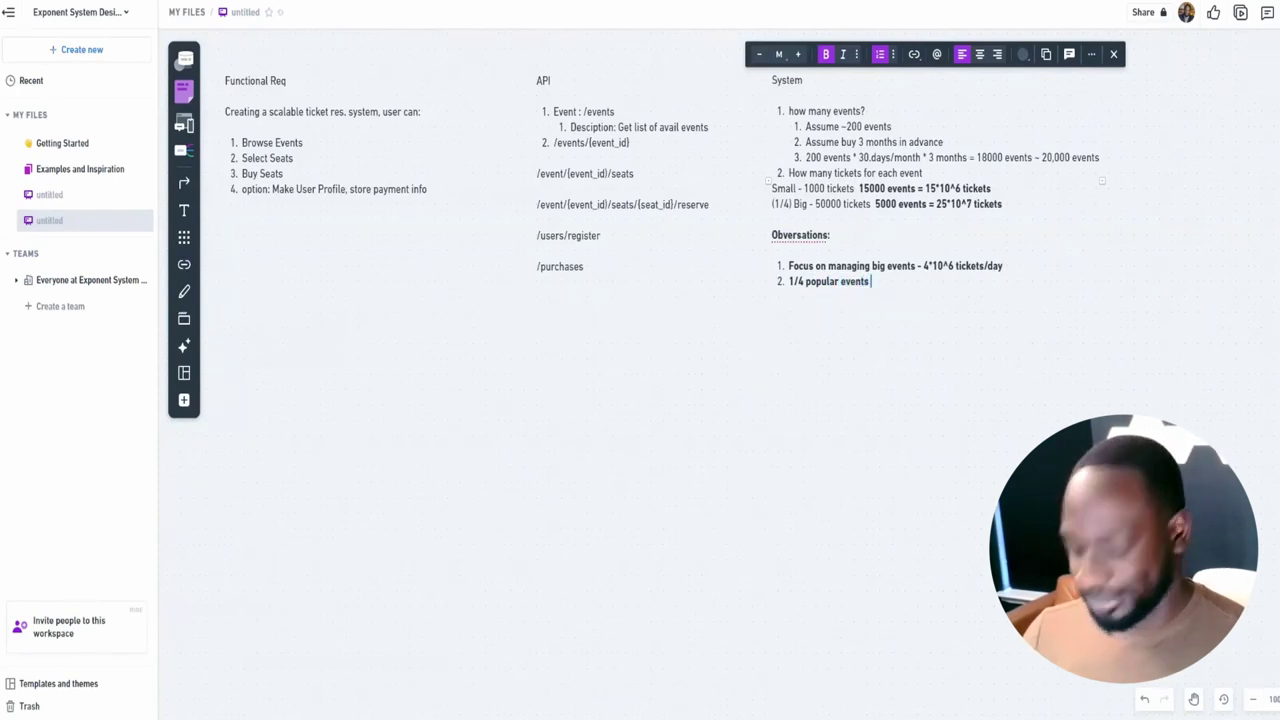
{"action": "type", "text": " under 10 min"}
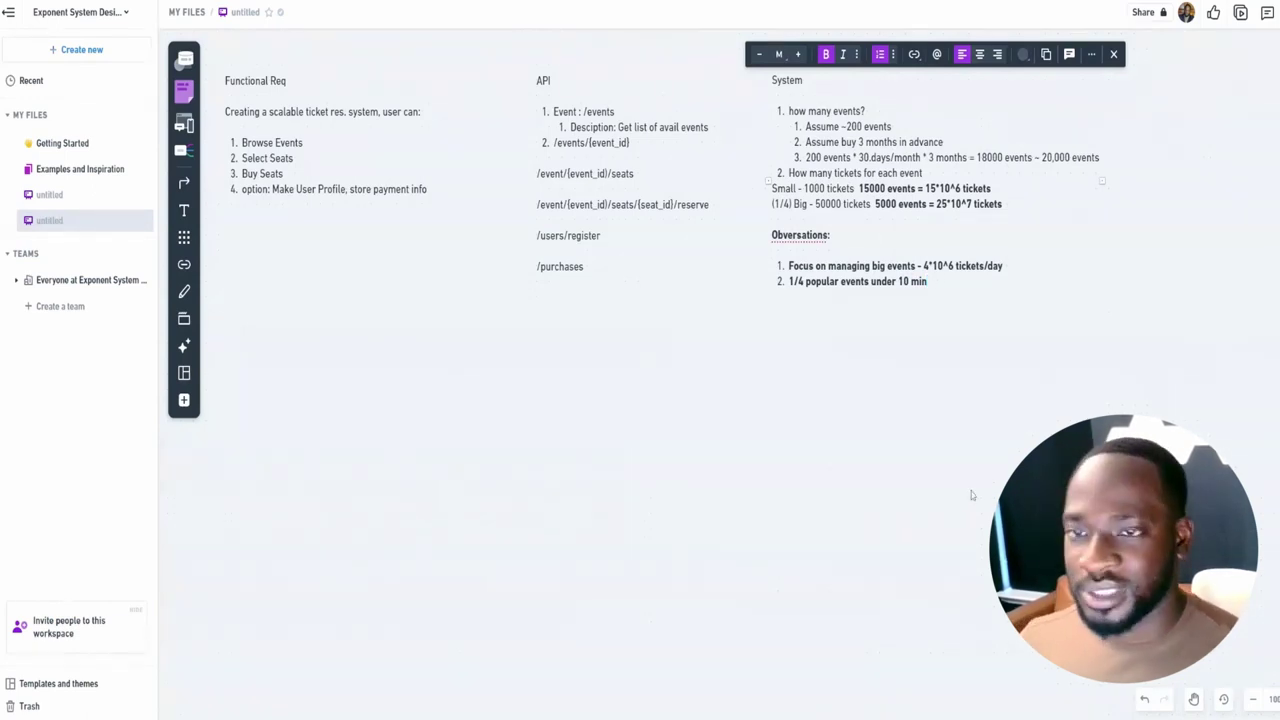
{"action": "left_click", "coordinate": [947, 449]}
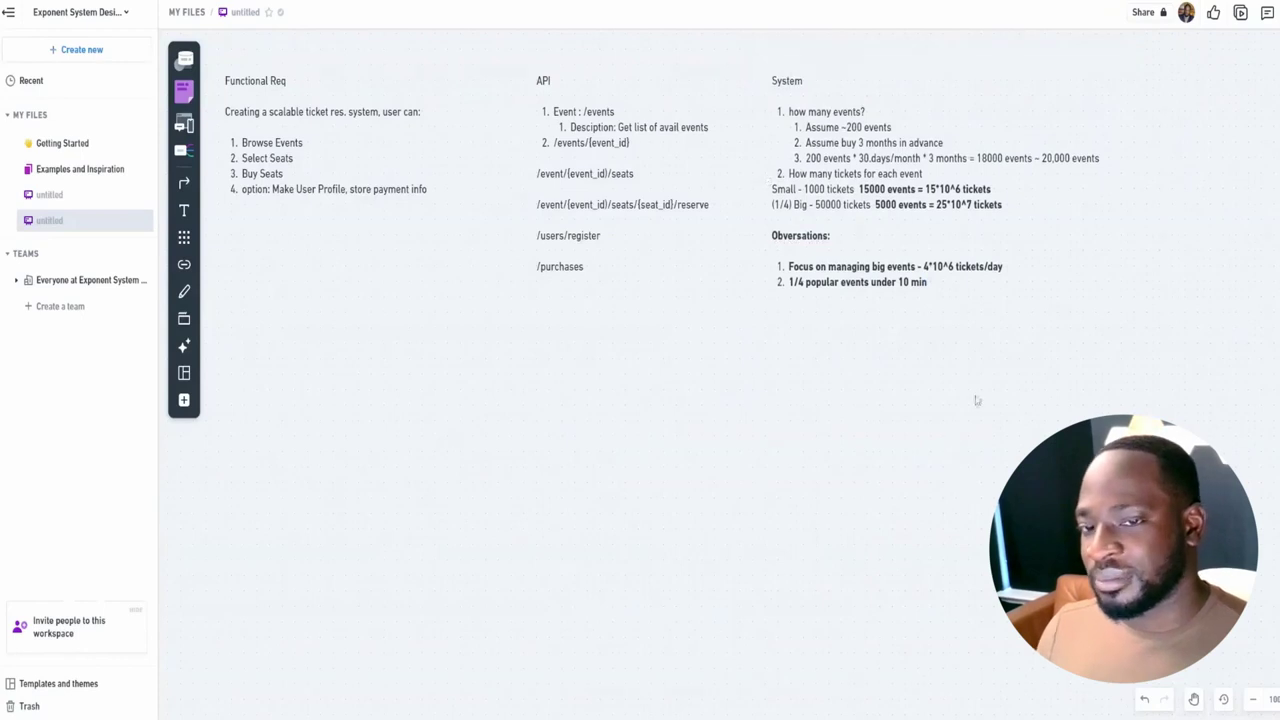
Add a new text block titled "Data Schema" beside the System column, level with its heading
{"action": "scroll", "coordinate": [974, 397], "scroll_direction": "right", "scroll_amount": 2}
{"action": "scroll", "coordinate": [906, 413], "scroll_direction": "up", "scroll_amount": 1}
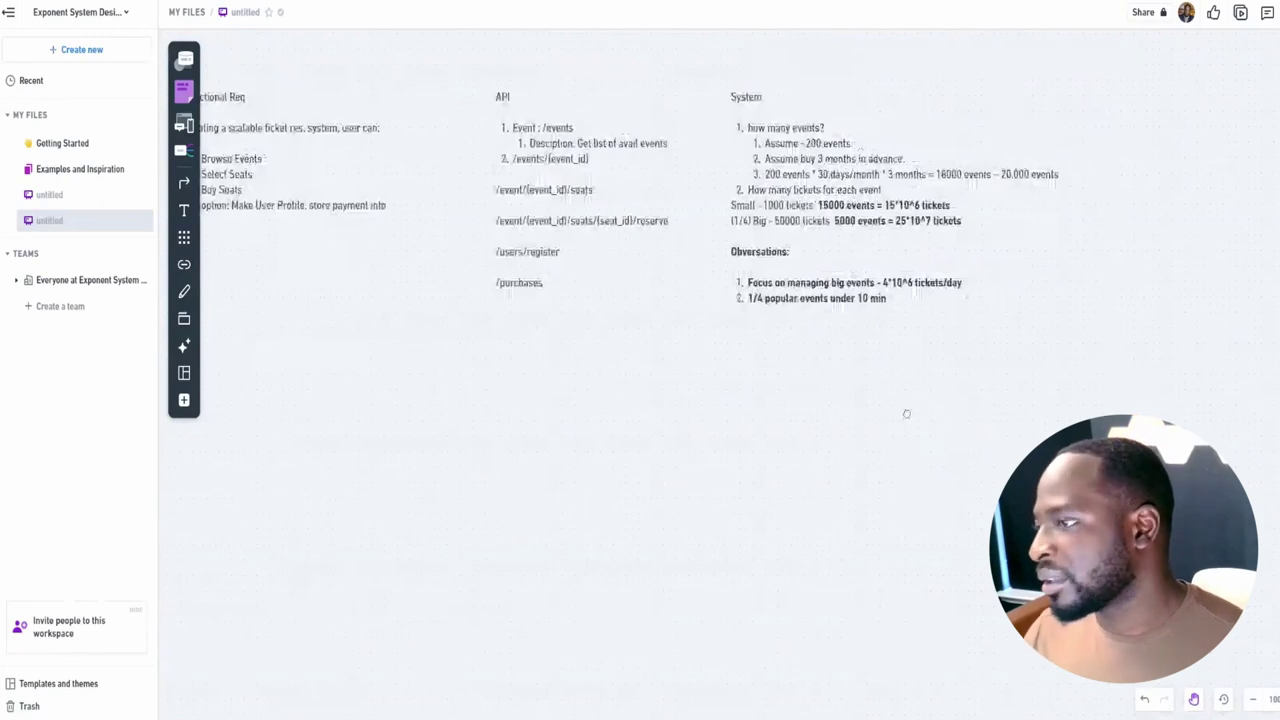
{"action": "scroll", "coordinate": [906, 413], "scroll_direction": "right", "scroll_amount": 10}
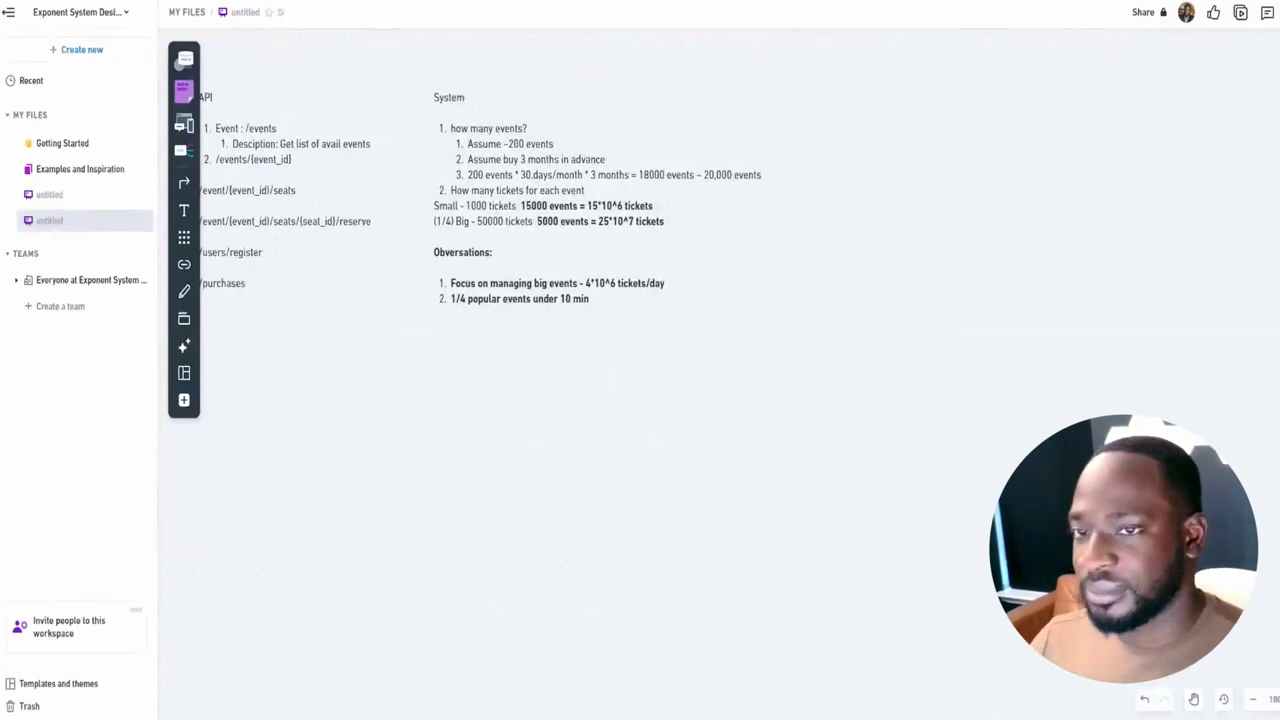
{"action": "key", "text": "t"}
{"action": "left_click", "coordinate": [802, 97]}
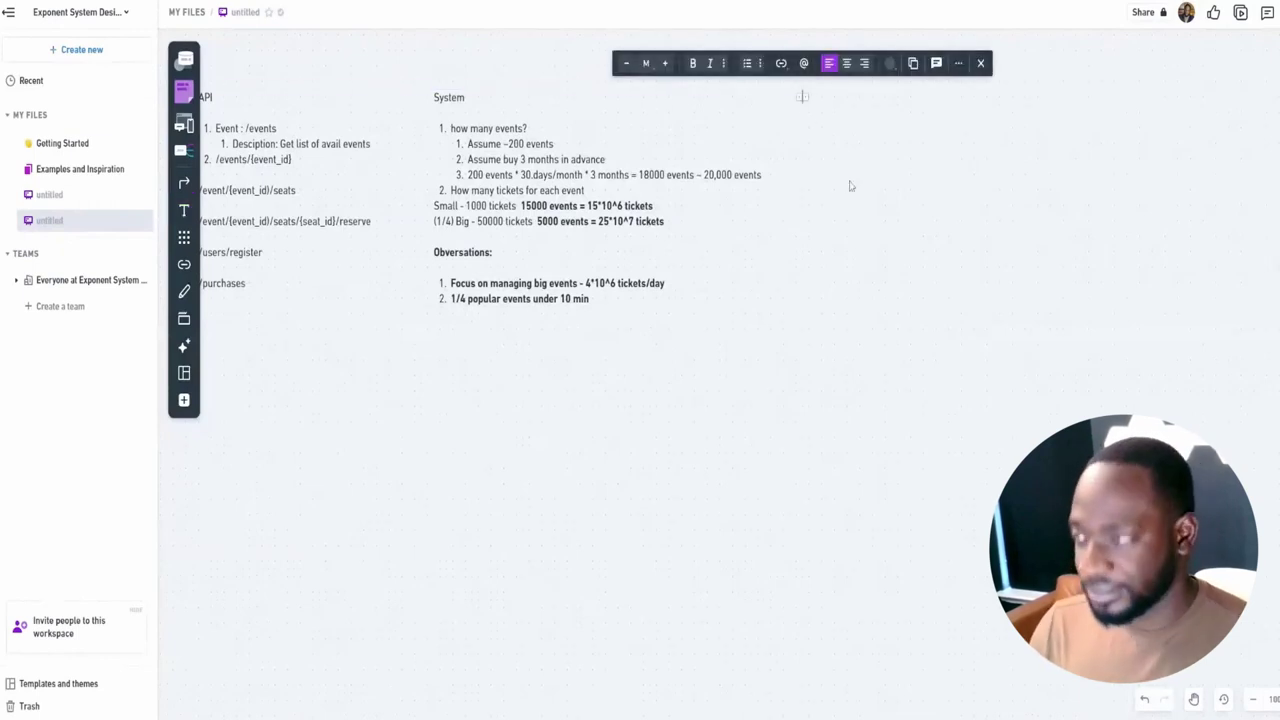
{"action": "type", "text": "Data"}
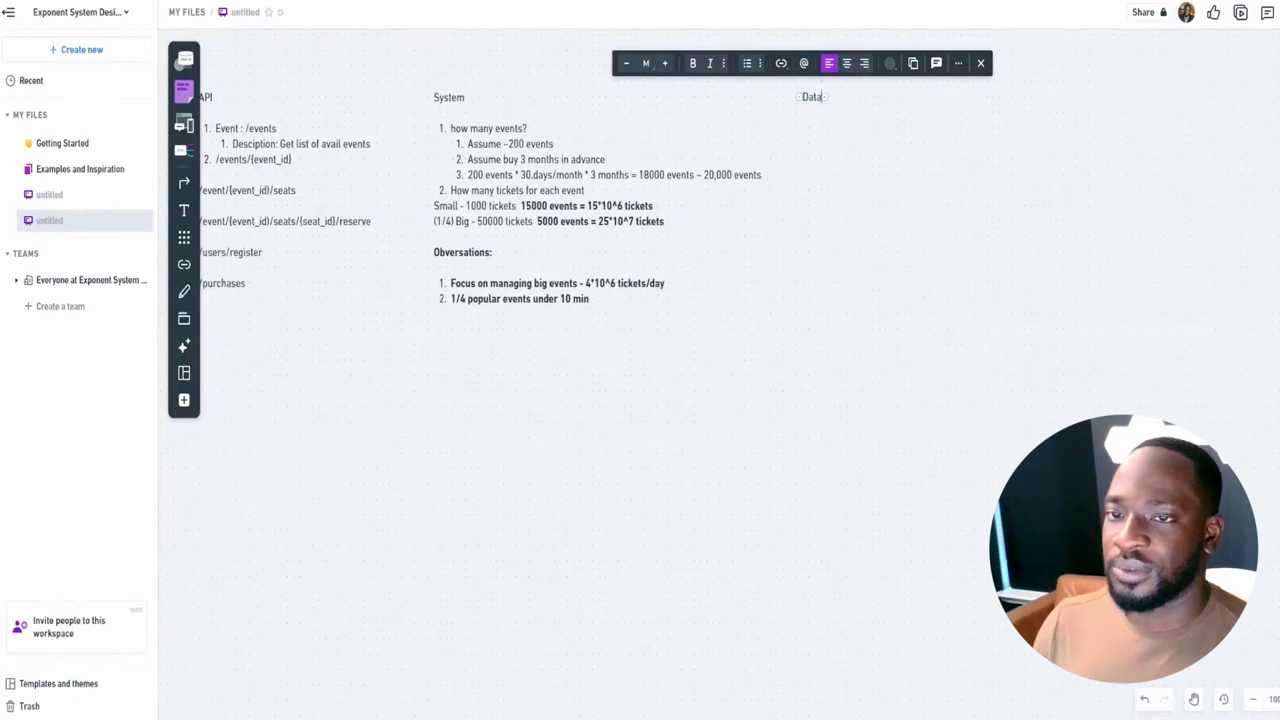
{"action": "type", "text": " Sch"}
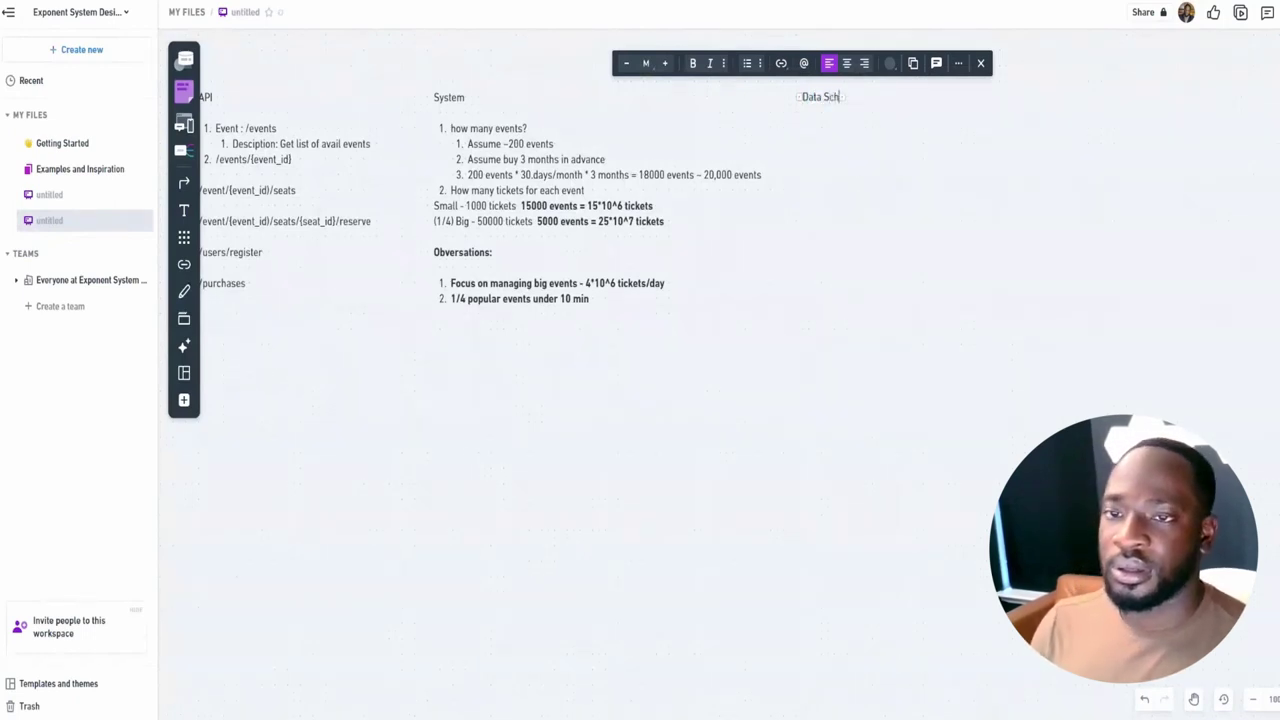
{"action": "type", "text": "ema"}
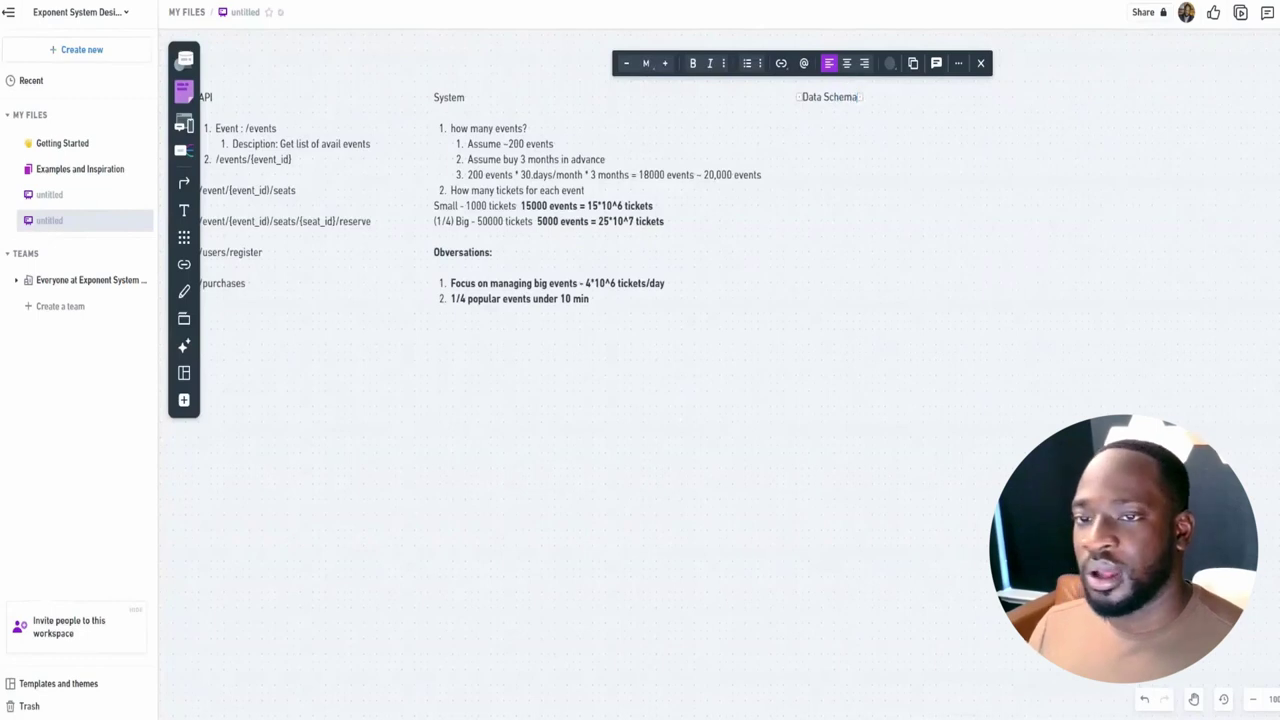
Add the bold subheading "Events" under the Data Schema title, separated by a blank line
{"action": "key", "text": "Return"}
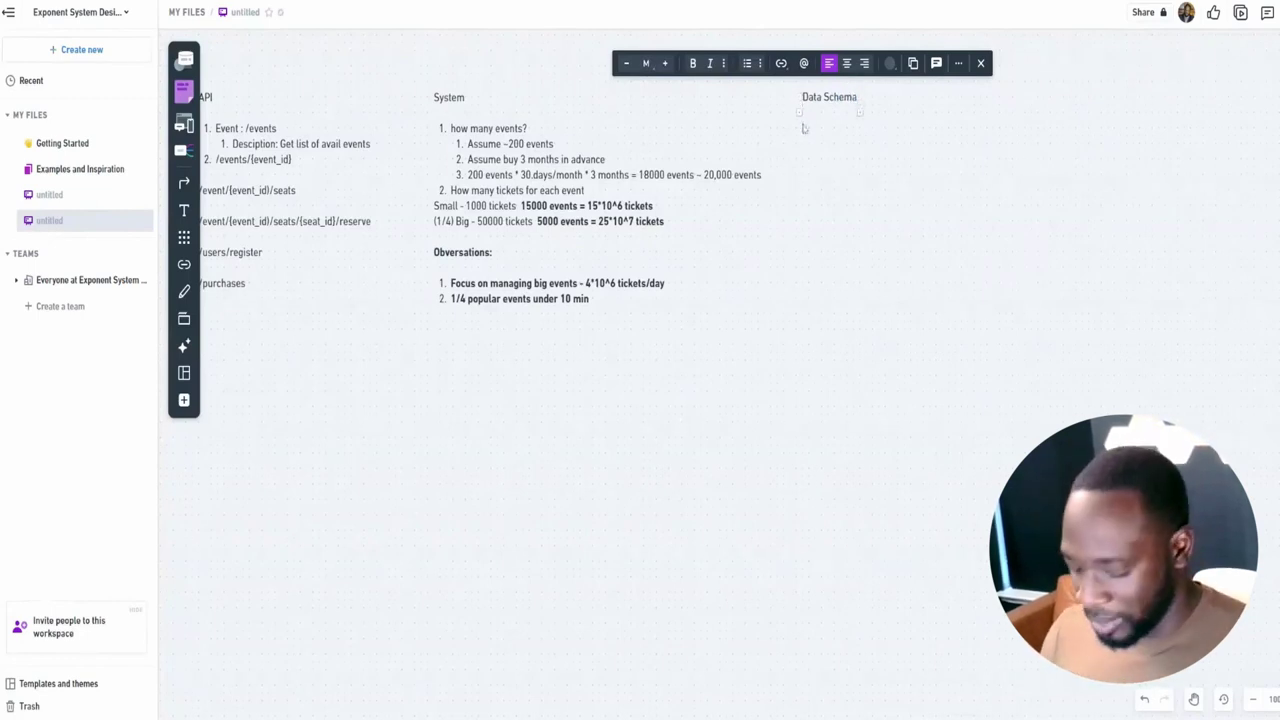
{"action": "key", "text": "ctrl+b"}
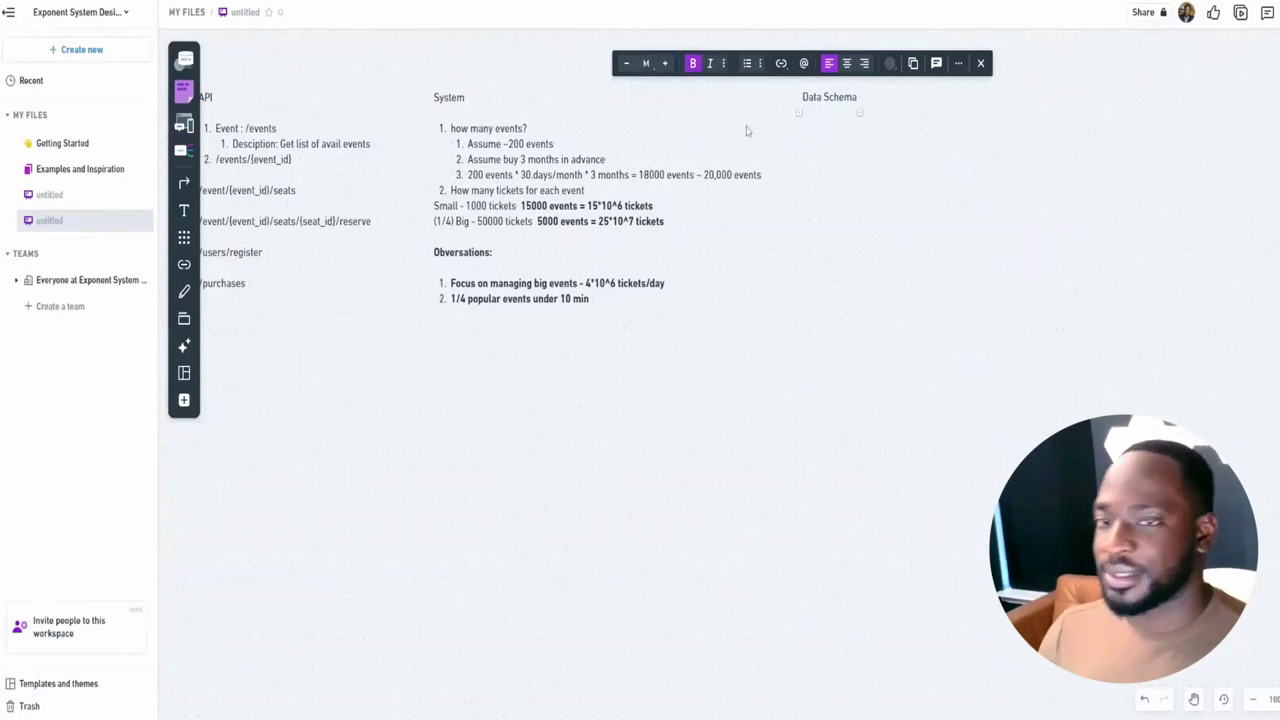
{"action": "type", "text": "Events"}
{"action": "key", "text": "Return"}
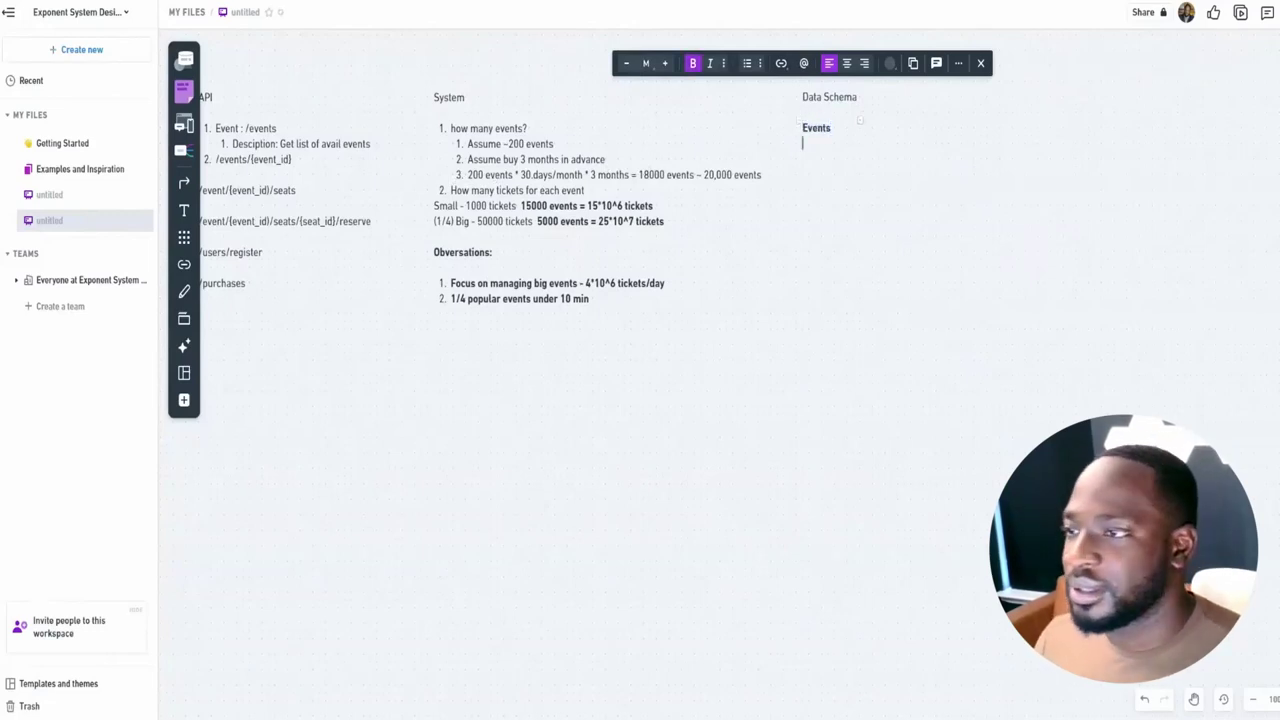
Insert a small table of two rows and two columns directly below the Events subheading
{"action": "left_click", "coordinate": [185, 60]}
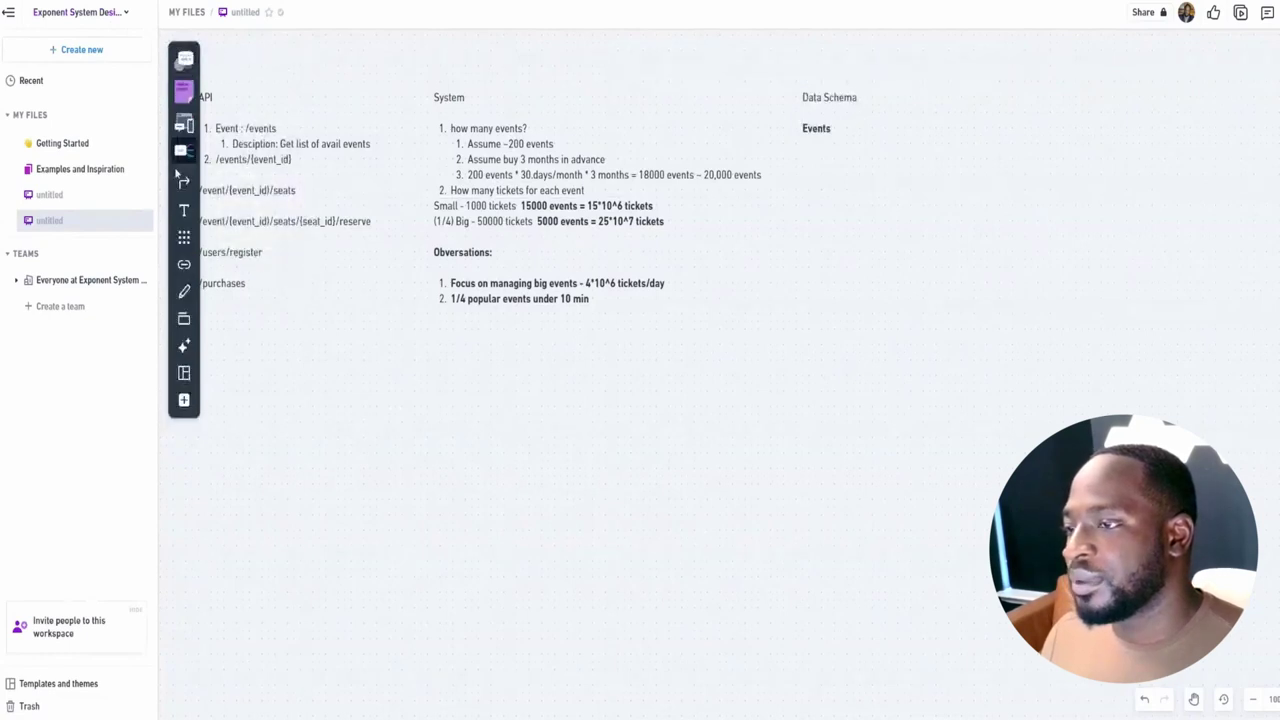
{"action": "left_click", "coordinate": [184, 60]}
{"action": "left_click", "coordinate": [184, 346]}
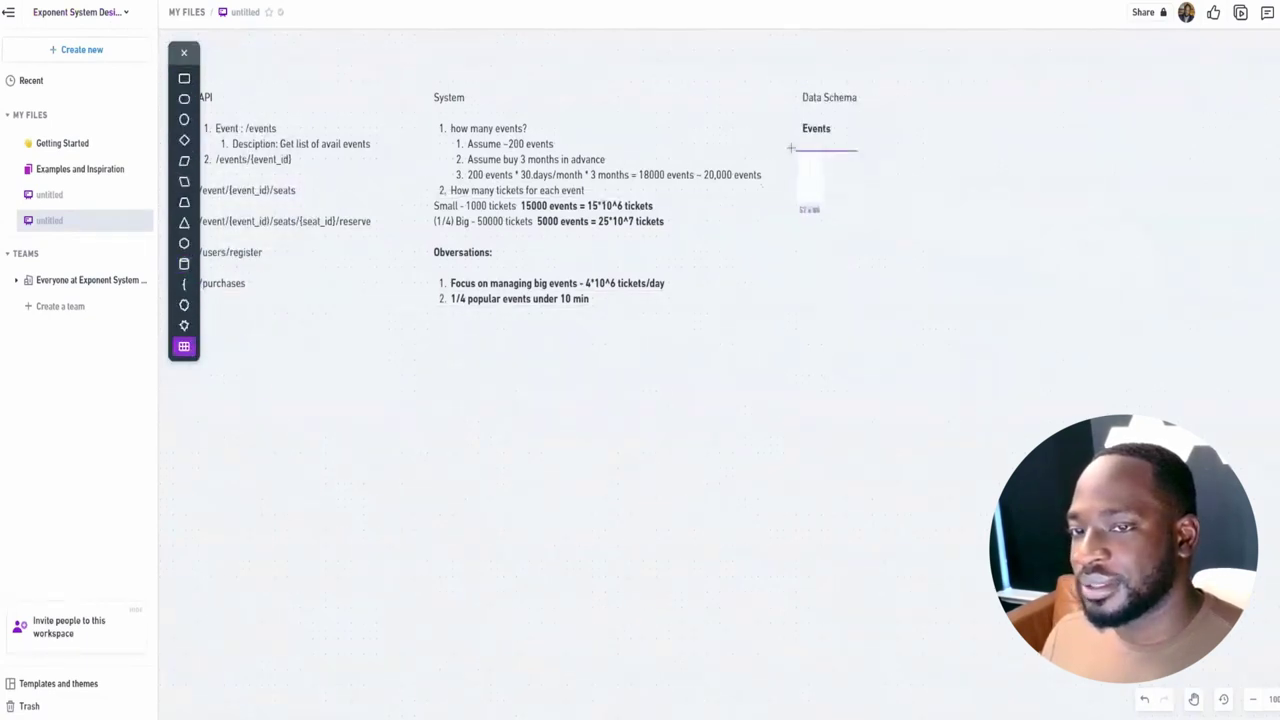
{"action": "left_click", "coordinate": [798, 145]}
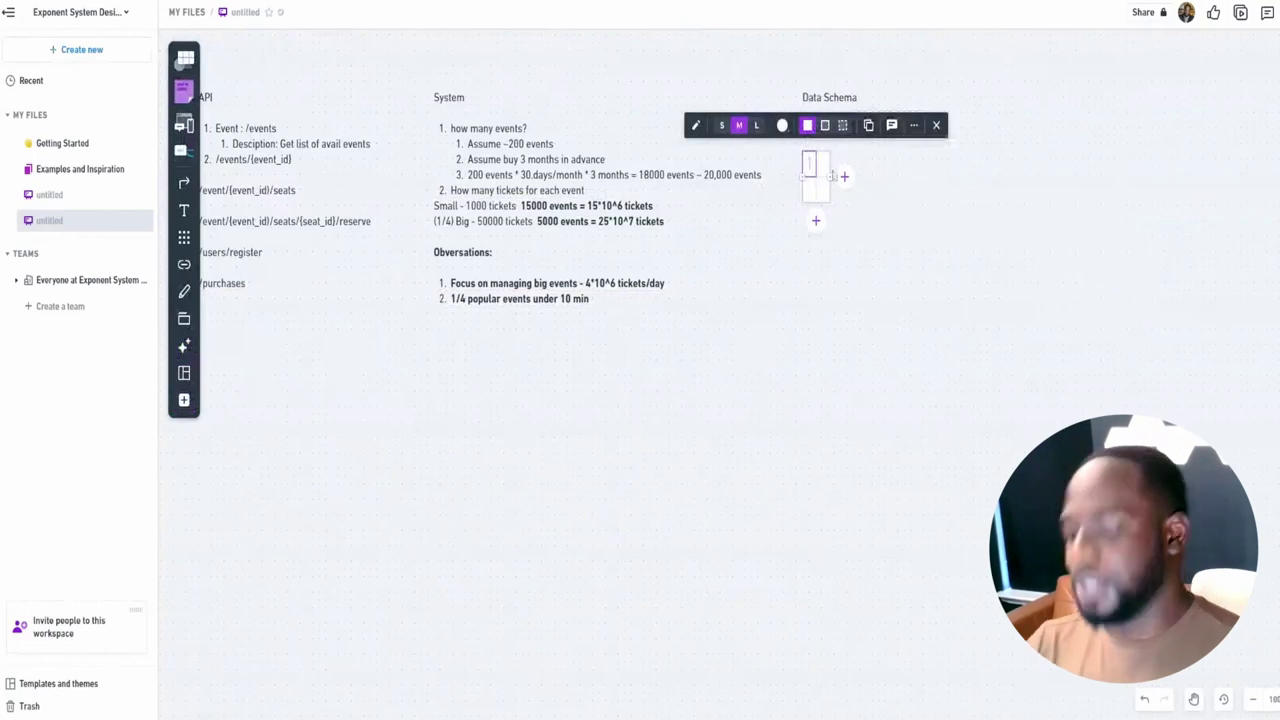
Enter "id" in the Events table's first cell and fill the second row with "event" and "int"
{"action": "type", "text": "id"}
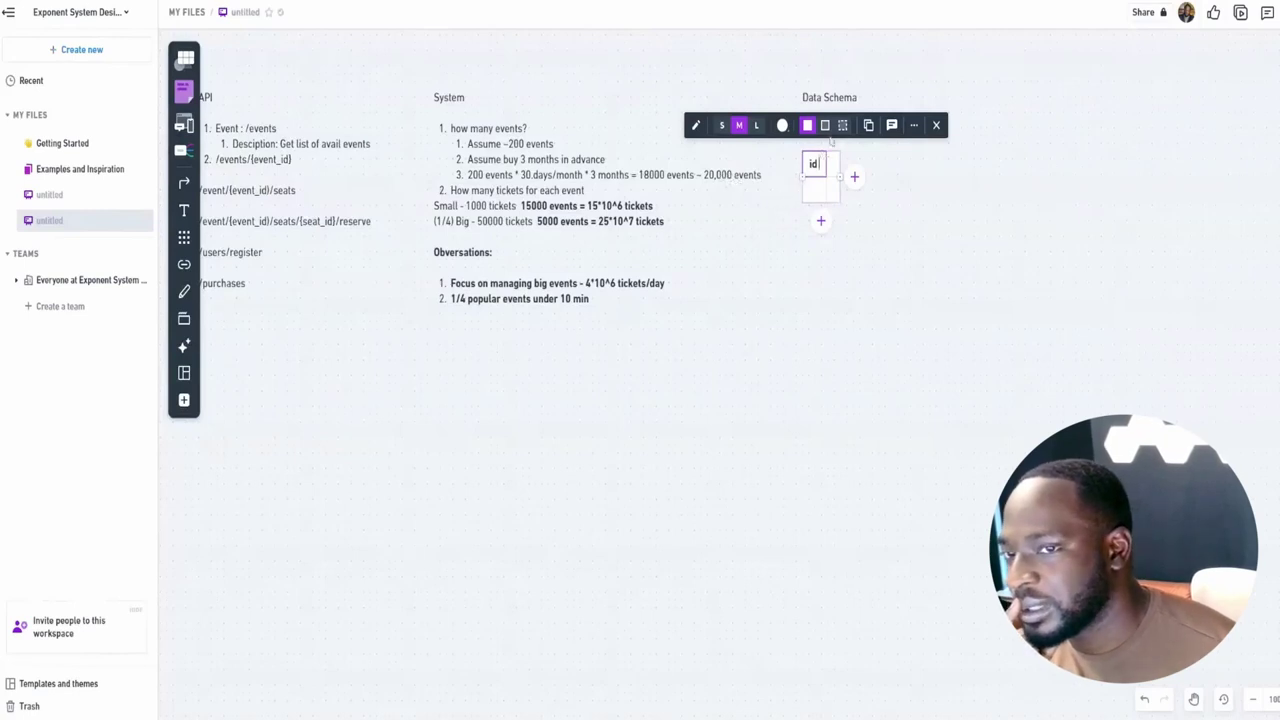
{"action": "left_click", "coordinate": [812, 190]}
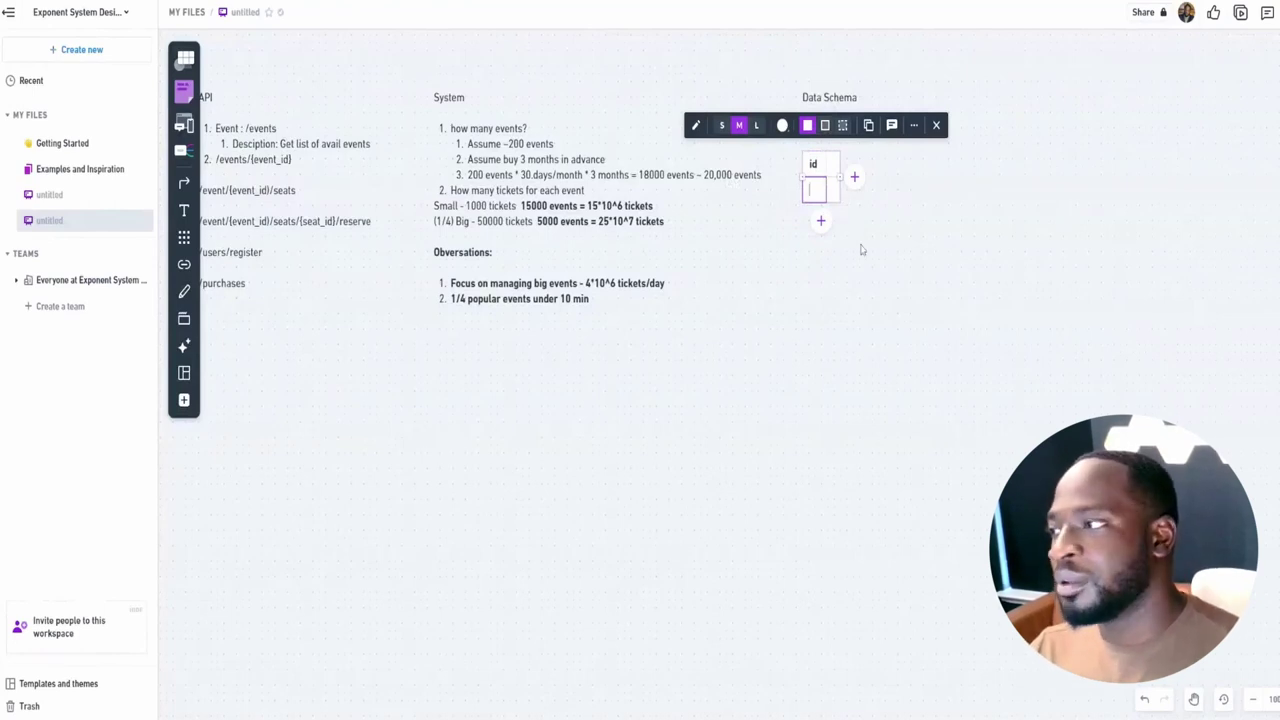
{"action": "type", "text": "event"}
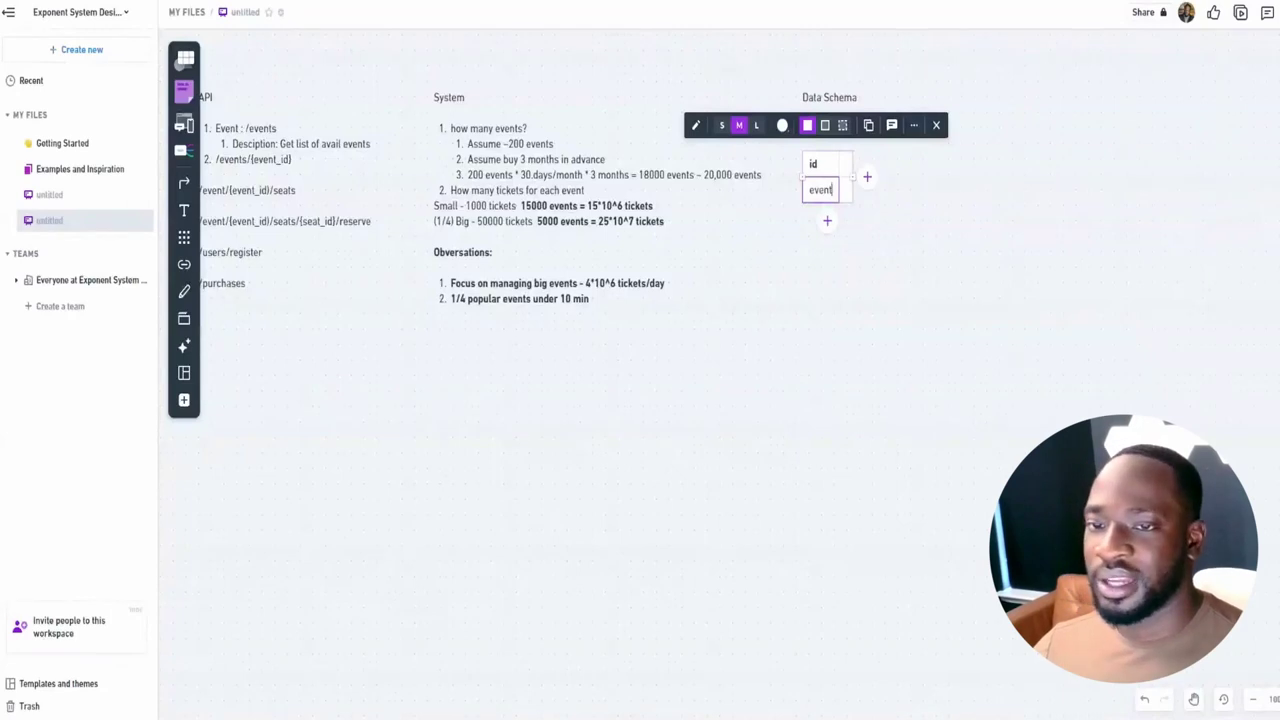
{"action": "key", "text": "Tab"}
{"action": "type", "text": "int"}
Describe the id field as "primary key, serial" and add an empty third row to the Events table
{"action": "left_click", "coordinate": [860, 164]}
{"action": "type", "text": "primar"}
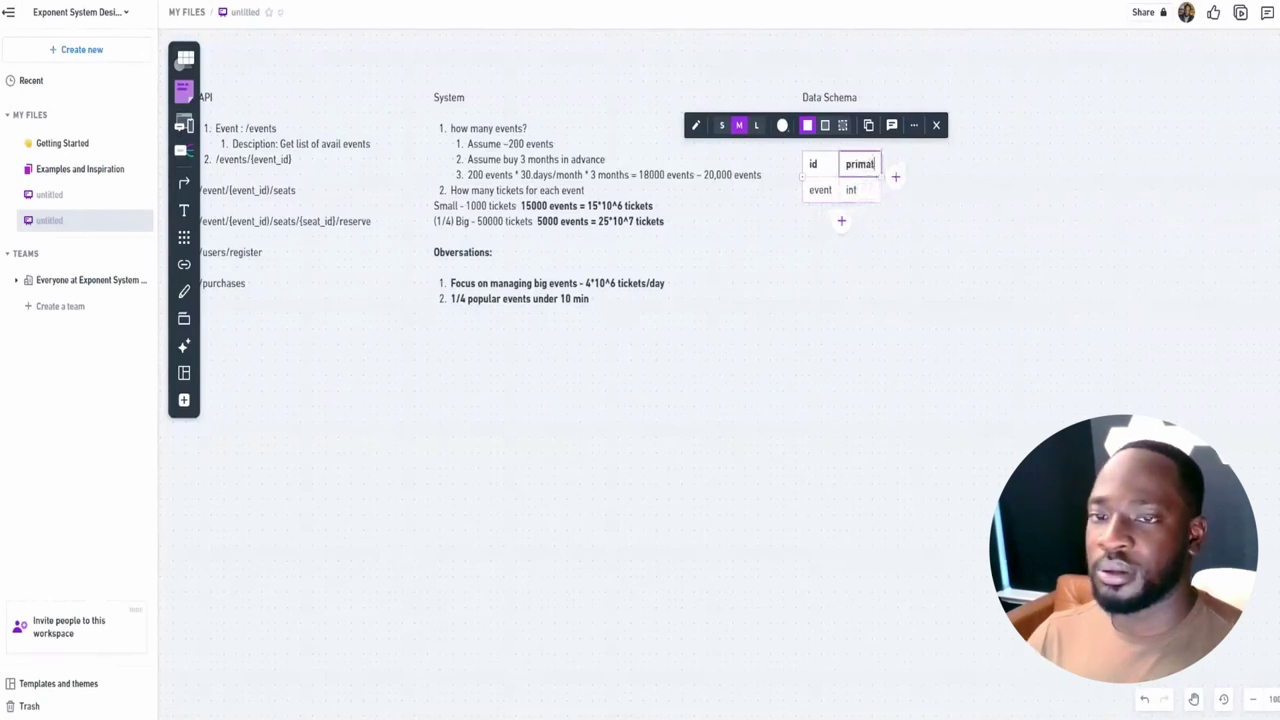
{"action": "type", "text": "y "}
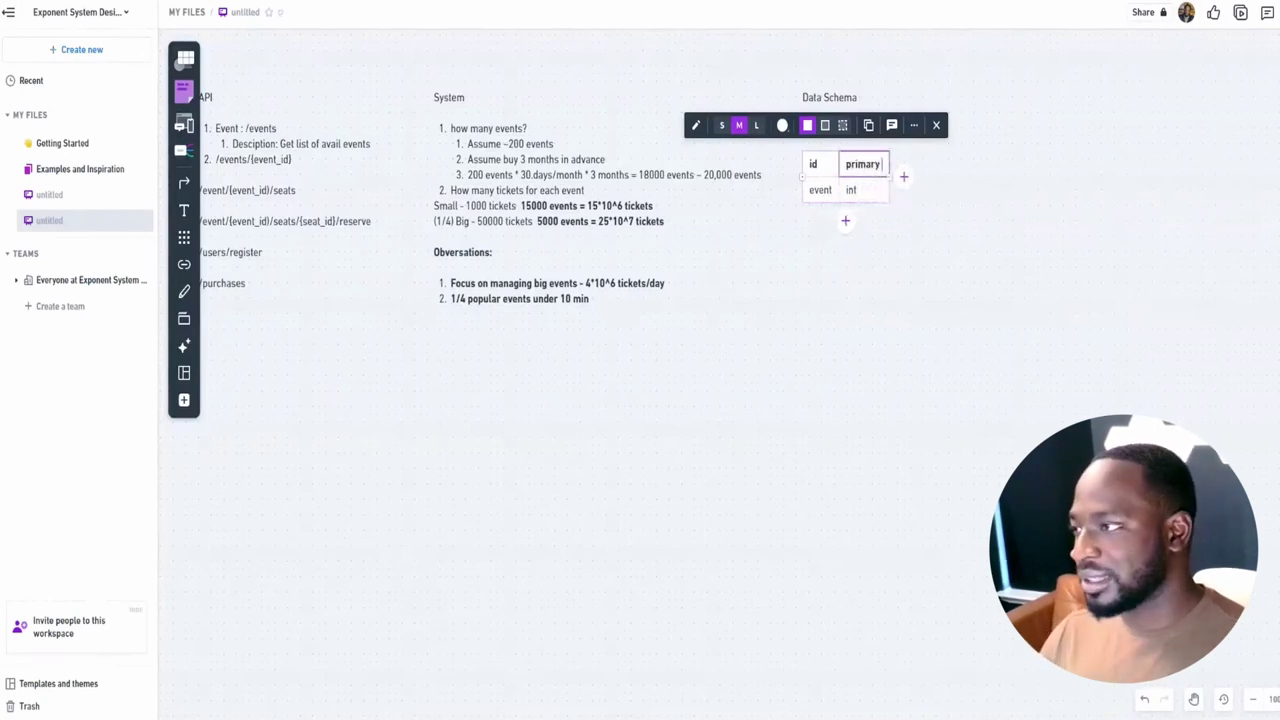
{"action": "type", "text": "key, serial"}
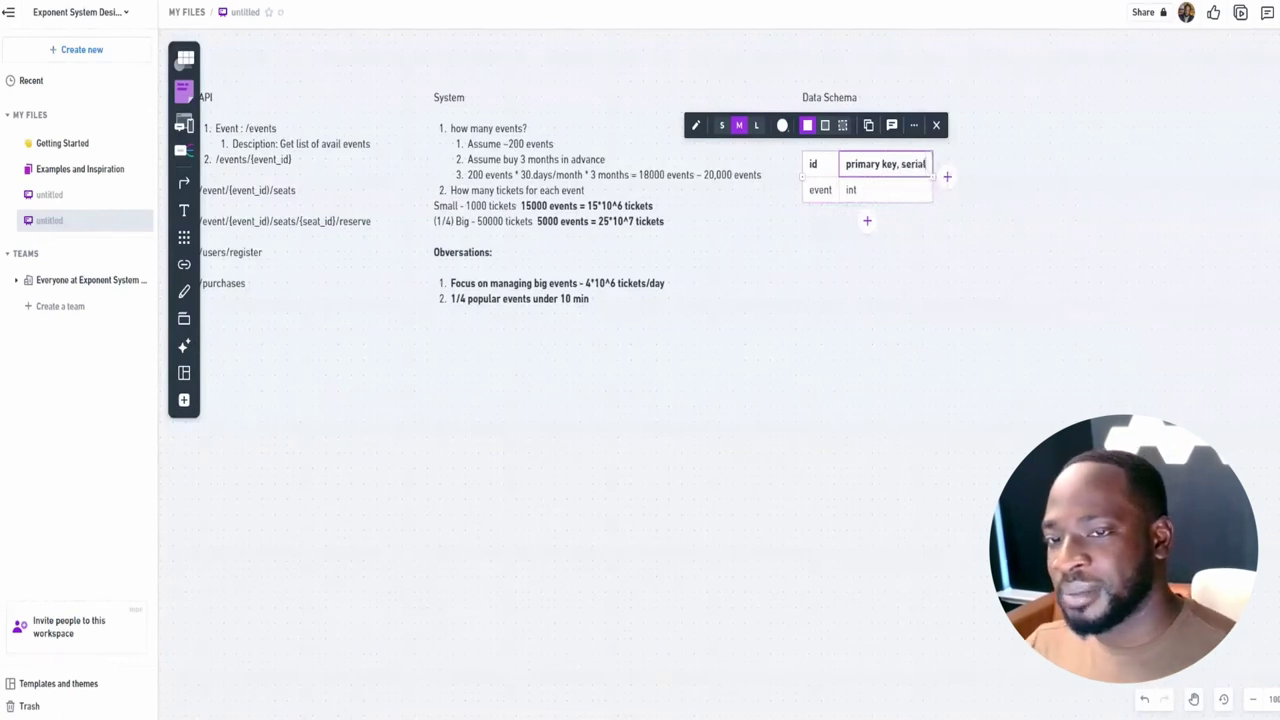
{"action": "left_click", "coordinate": [866, 222]}
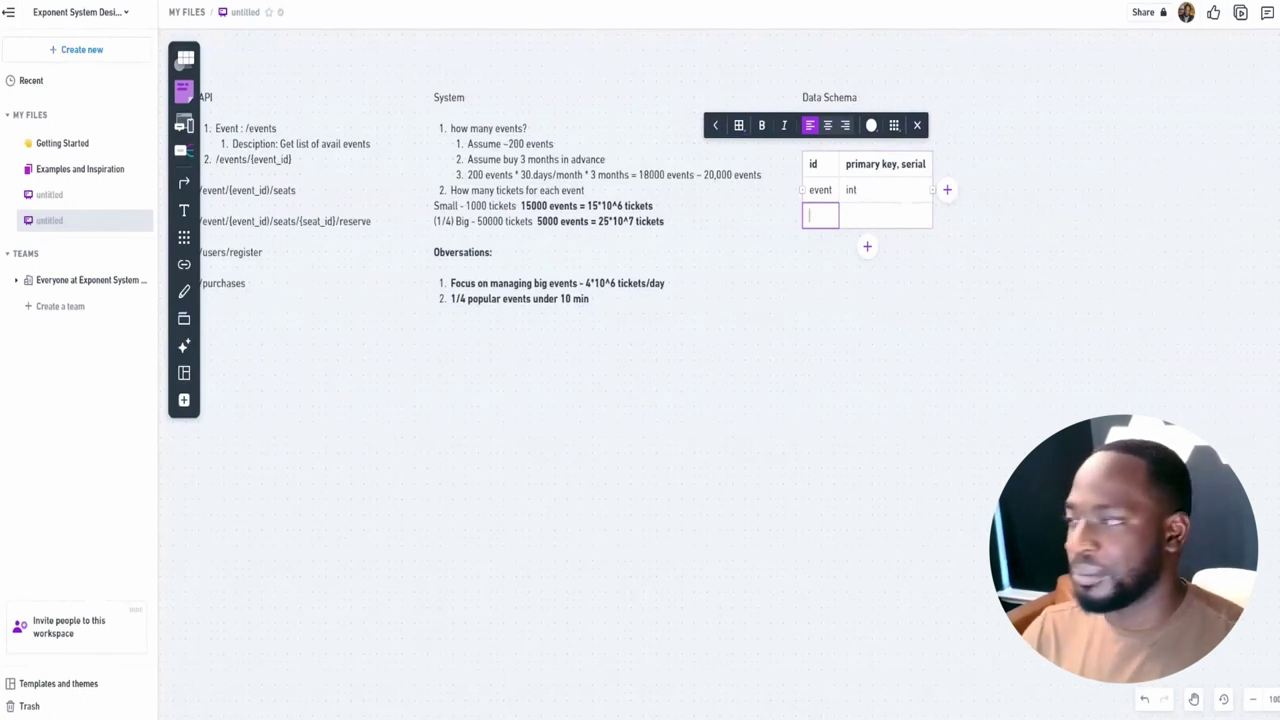
Enter "eventDate" in the first cell of the Events table's third row and add an empty fourth row
{"action": "type", "text": "evnet"}
{"action": "key", "text": "BackSpace"}
{"action": "key", "text": "BackSpace"}
{"action": "key", "text": "BackSpace"}
{"action": "key", "text": "BackSpace"}
{"action": "type", "text": "v"}
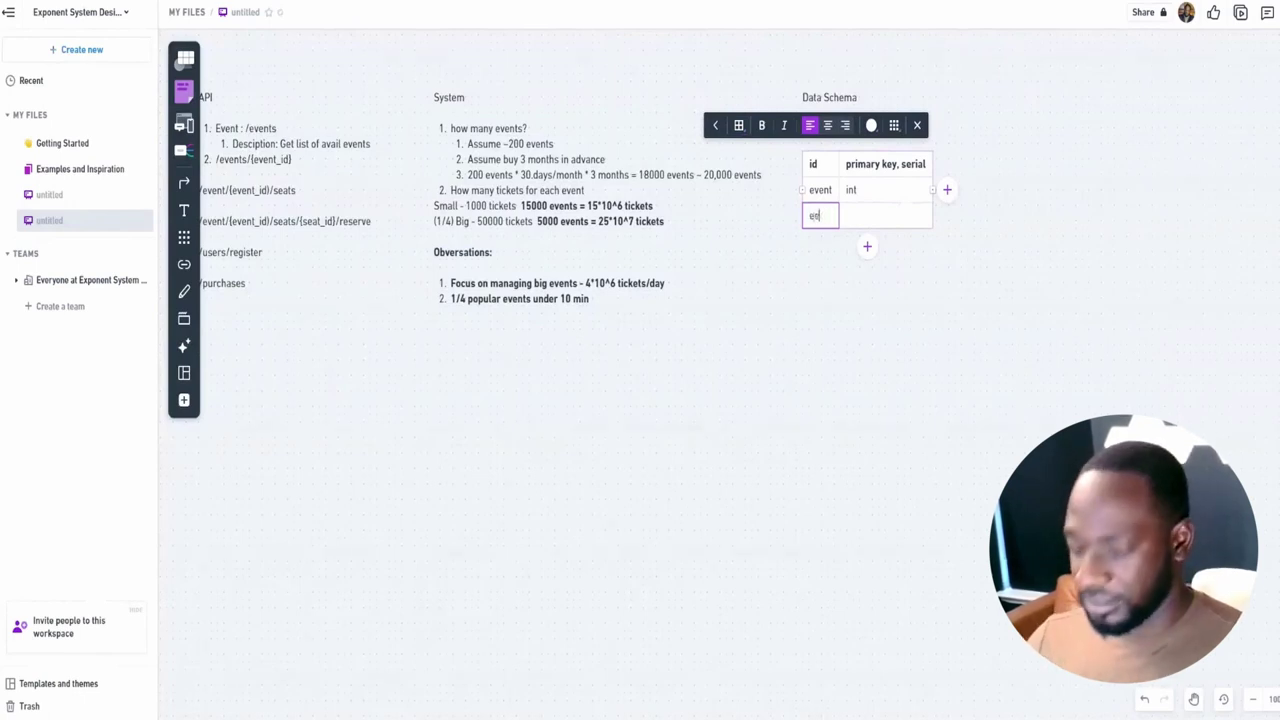
{"action": "type", "text": "ent"}
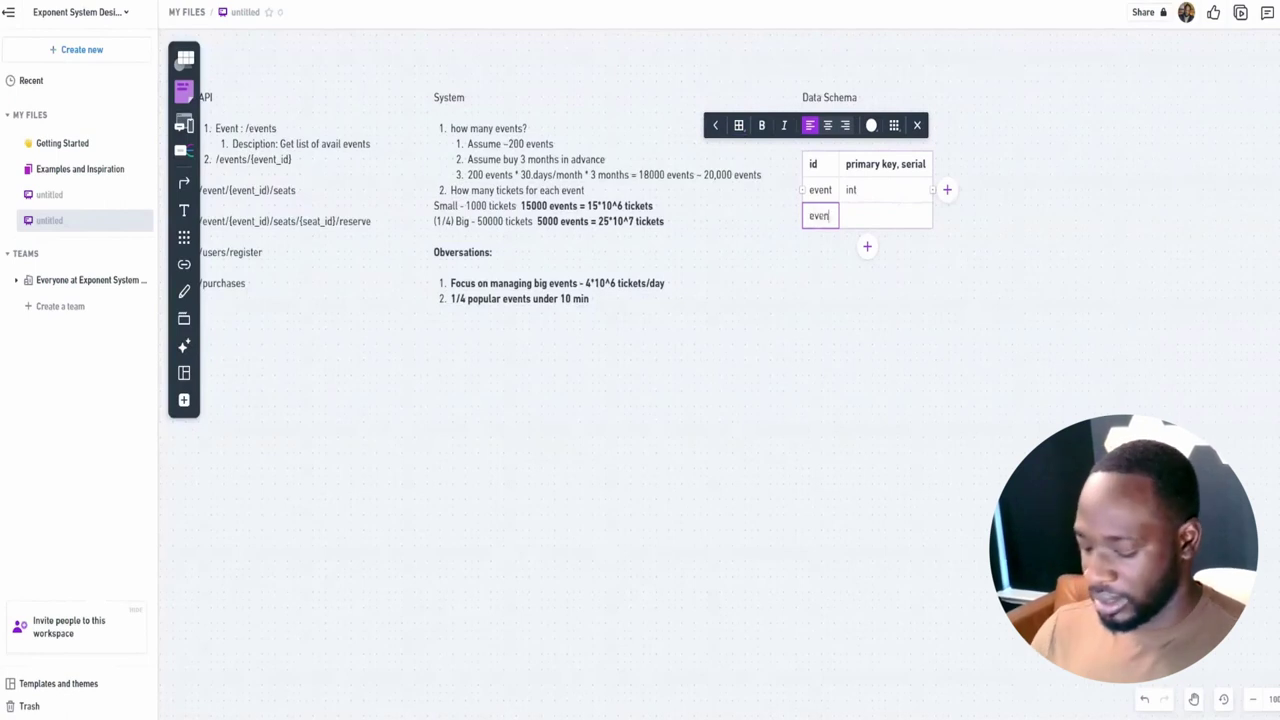
{"action": "type", "text": "Date"}
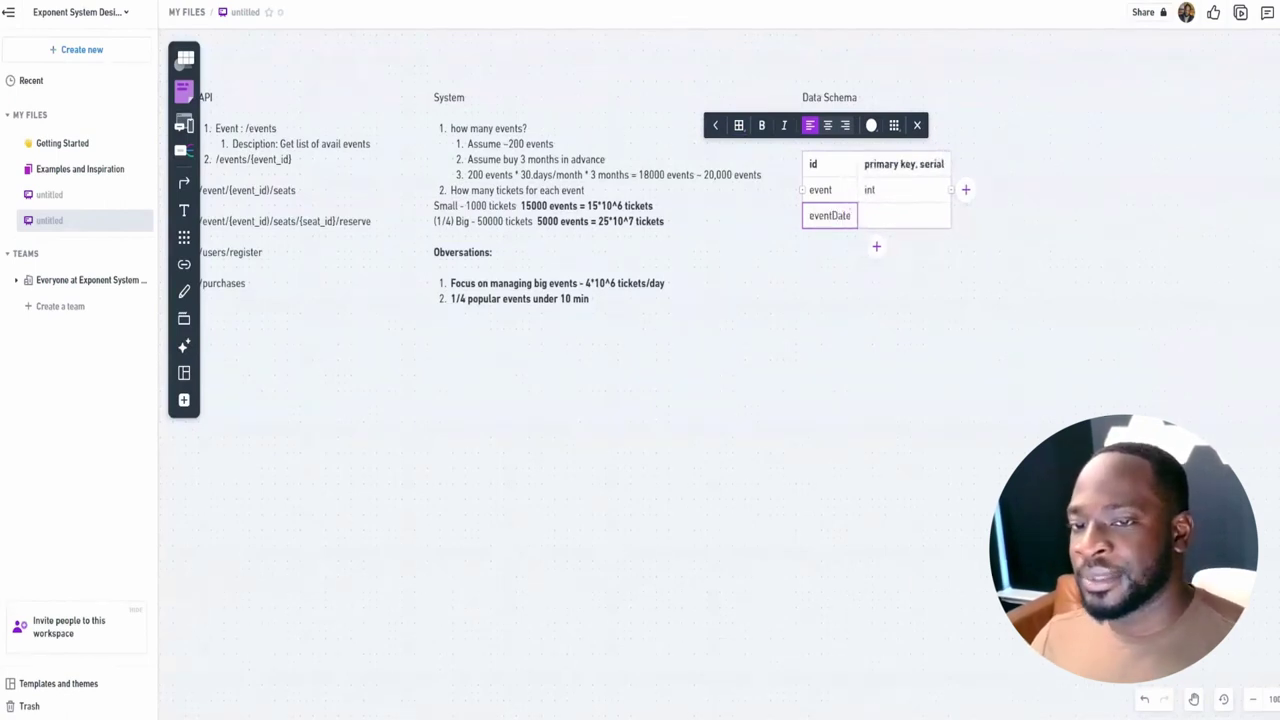
{"action": "key", "text": "Return"}
Set the eventDate field's type to "timestamp" in the Events table
{"action": "left_click", "coordinate": [822, 215]}
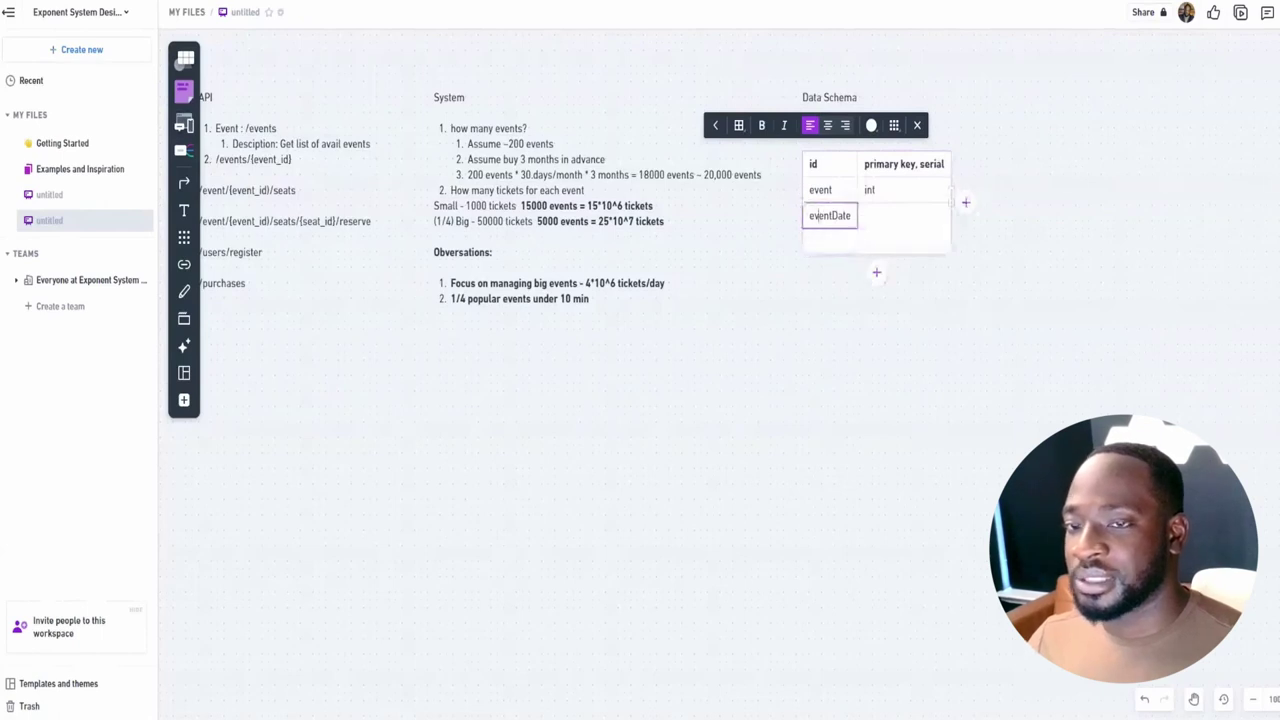
{"action": "key", "text": "Tab"}
{"action": "type", "text": "tinme"}
{"action": "key", "text": "BackSpace"}
{"action": "key", "text": "BackSpace"}
{"action": "key", "text": "BackSpace"}
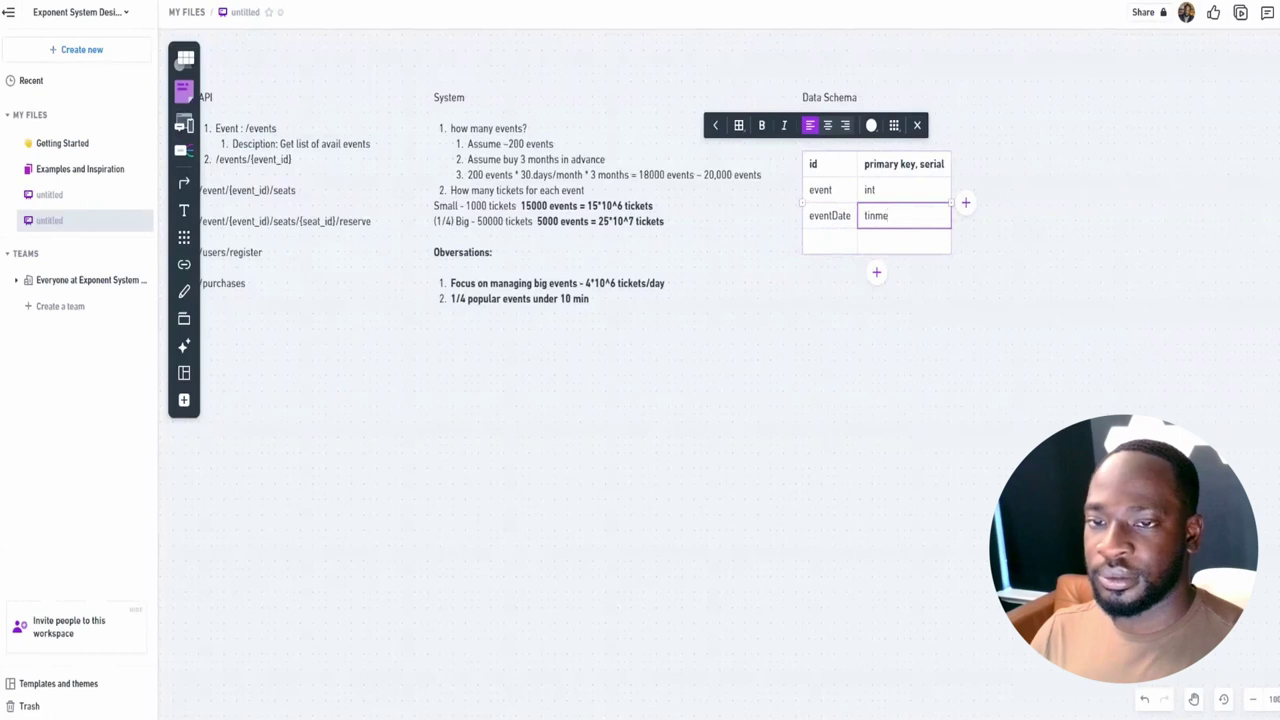
{"action": "type", "text": "ms"}
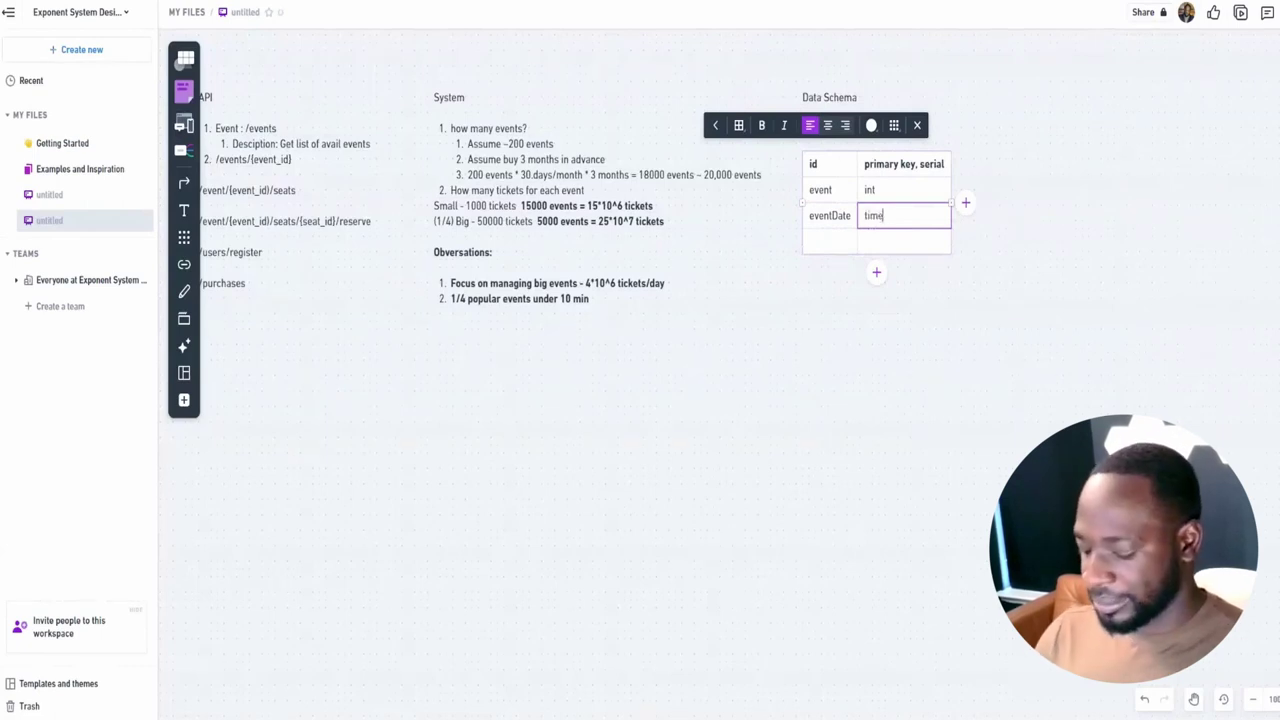
{"action": "type", "text": "stamp"}
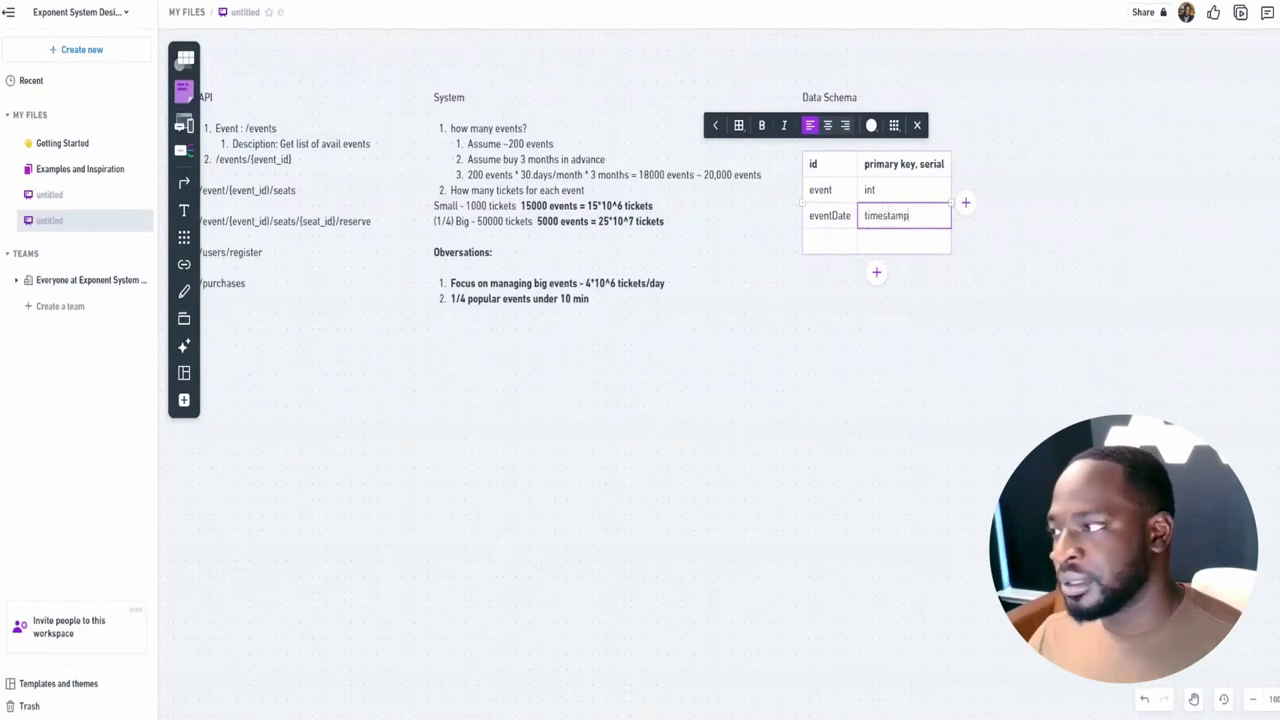
Add the field names "eventName", "eventVenue" and "eventDesc" in consecutive rows below eventDate, extending the Events table as needed
{"action": "key", "text": "Tab"}
{"action": "type", "text": "even"}
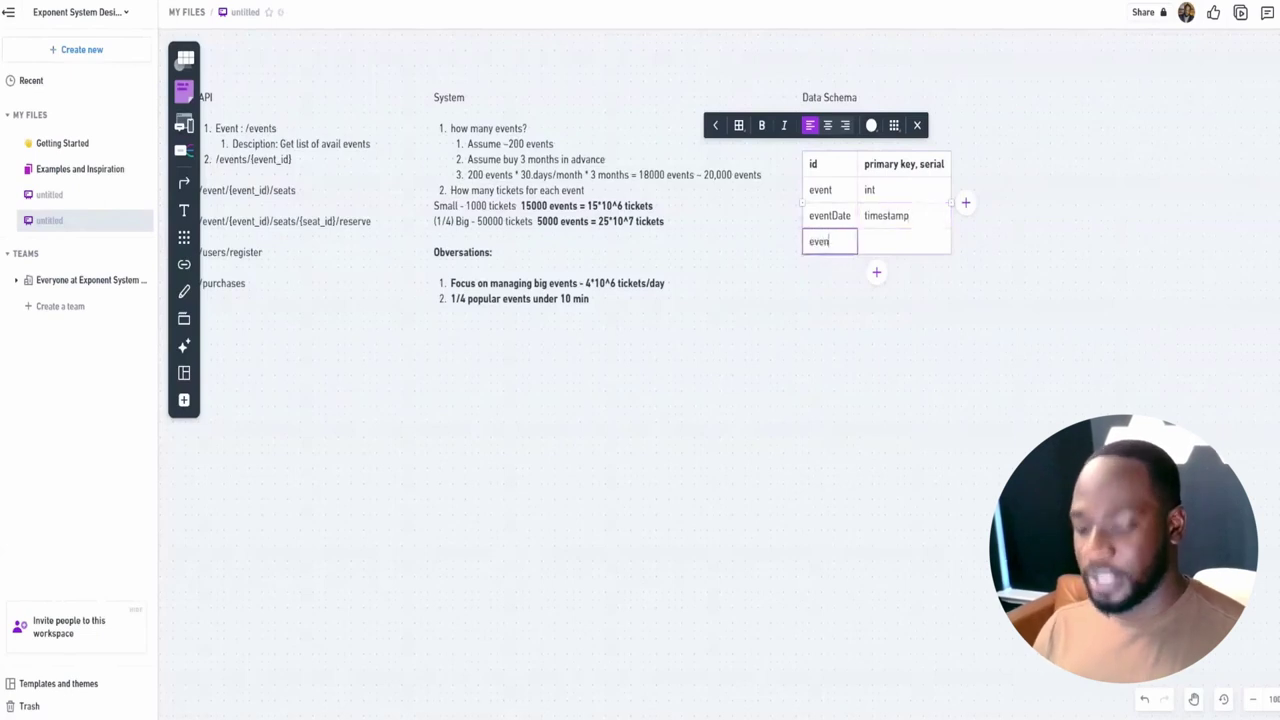
{"action": "type", "text": "tName"}
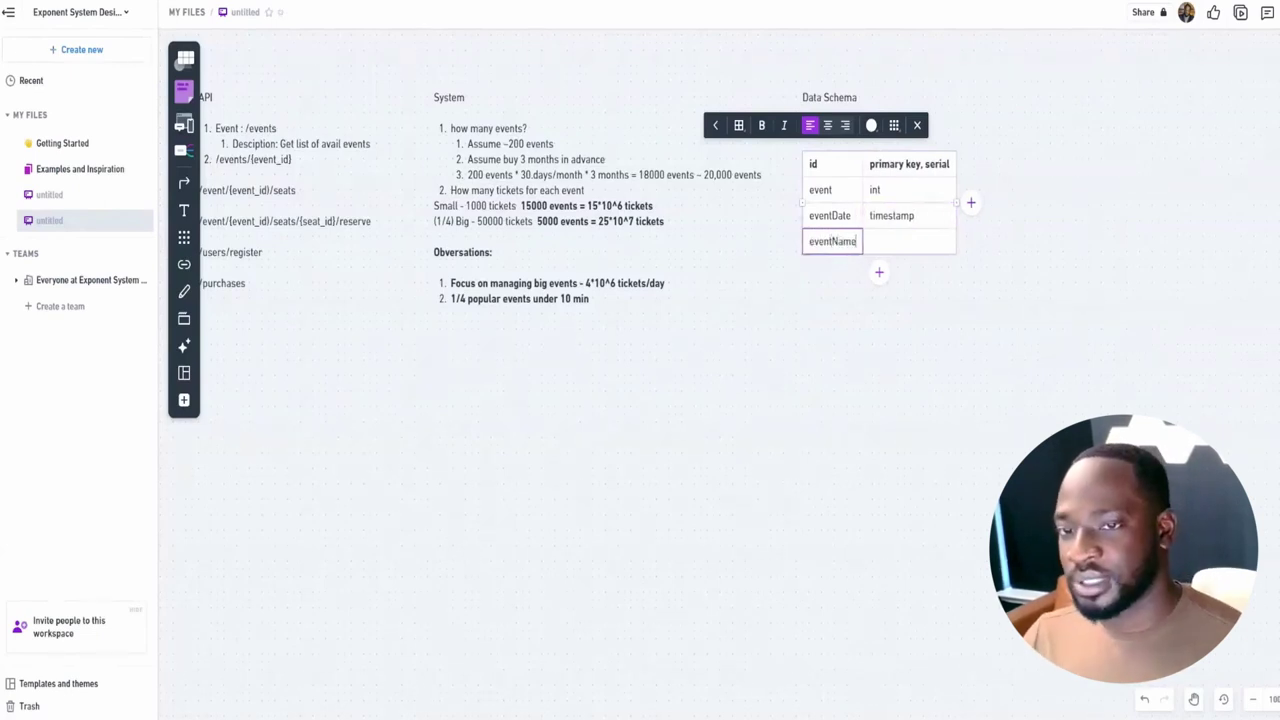
{"action": "key", "text": "Return"}
{"action": "type", "text": "eventVenue"}
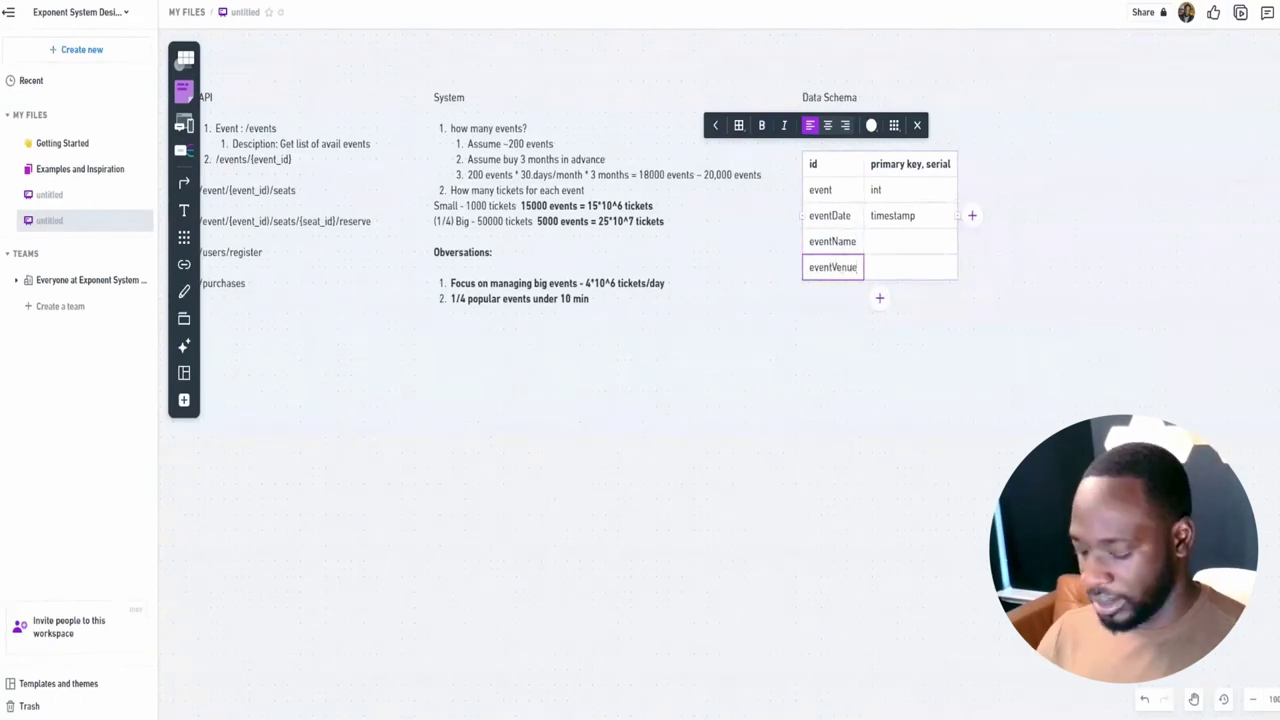
{"action": "key", "text": "Return"}
{"action": "type", "text": "e"}
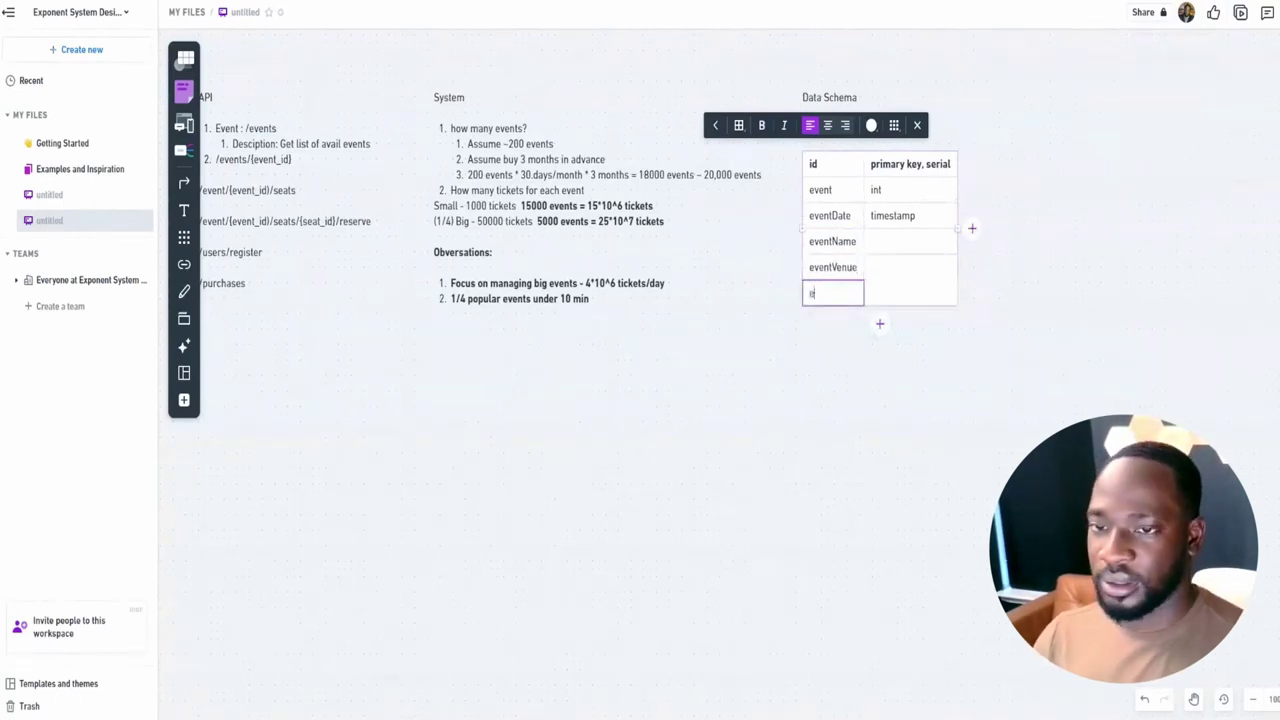
{"action": "type", "text": "ventDesc"}
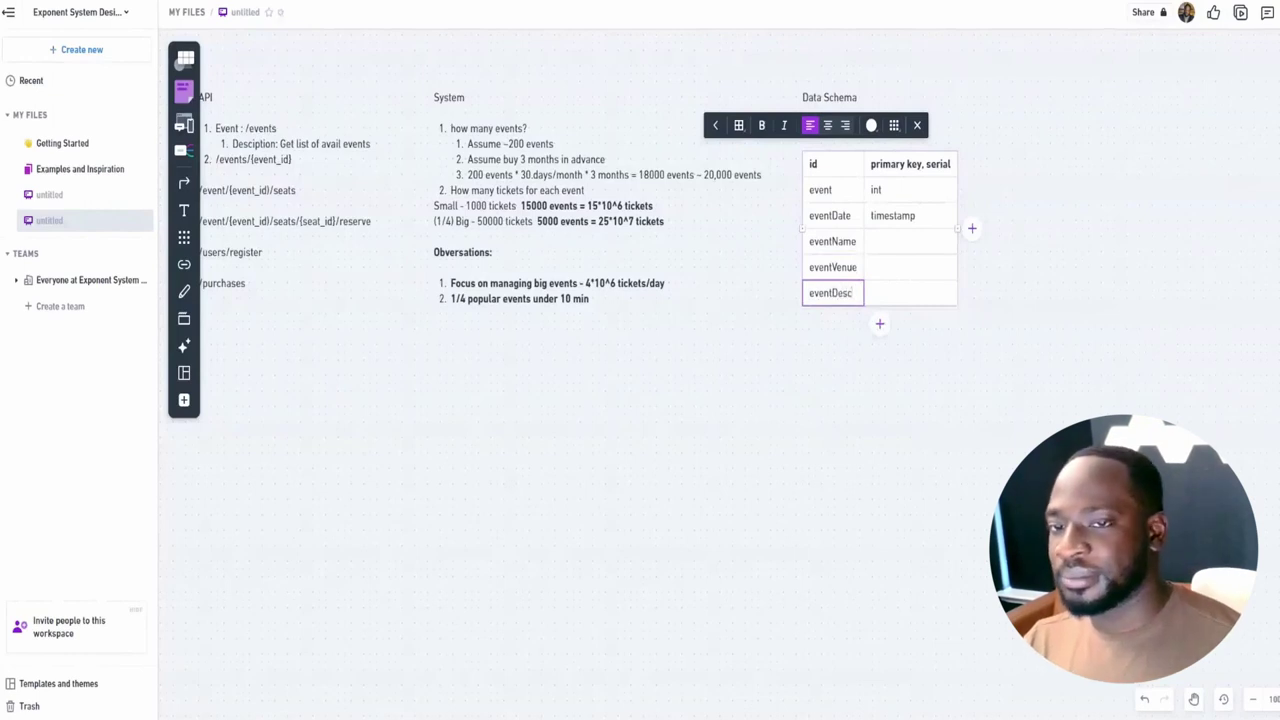
Set the eventName field's type to "char" in the Events table
{"action": "key", "text": "Up"}
{"action": "key", "text": "Up"}
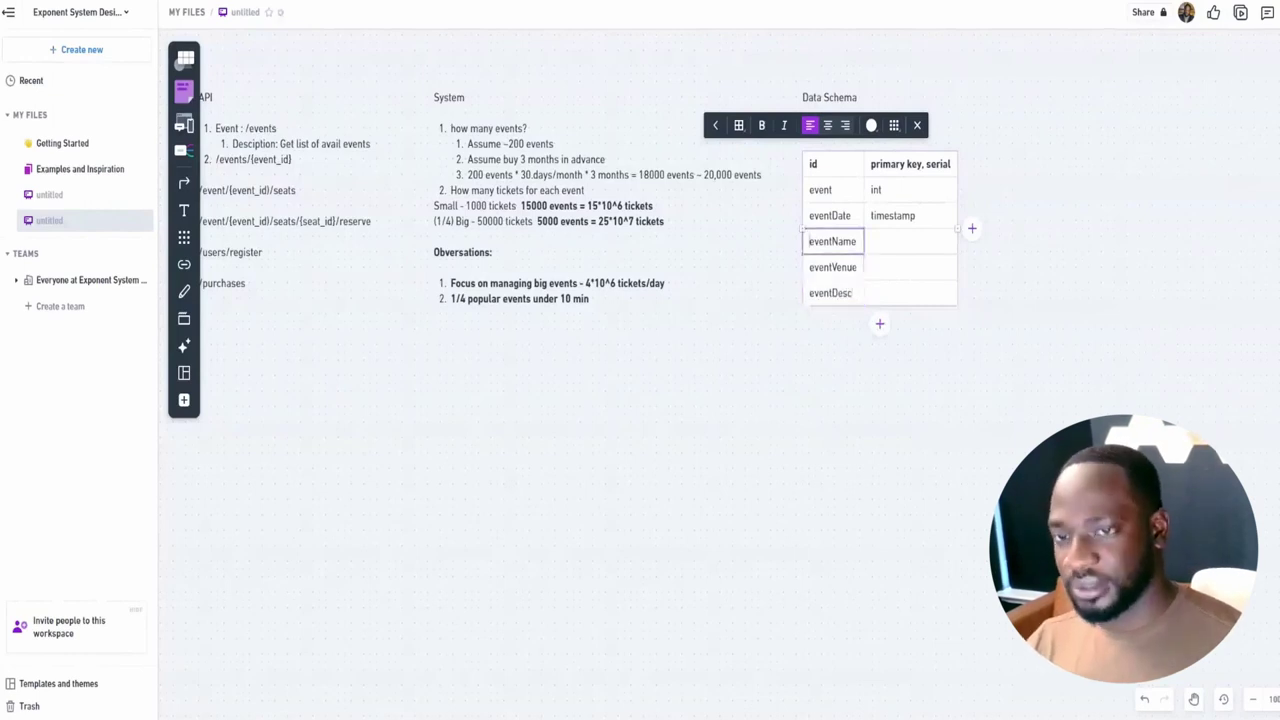
{"action": "left_click", "coordinate": [910, 241]}
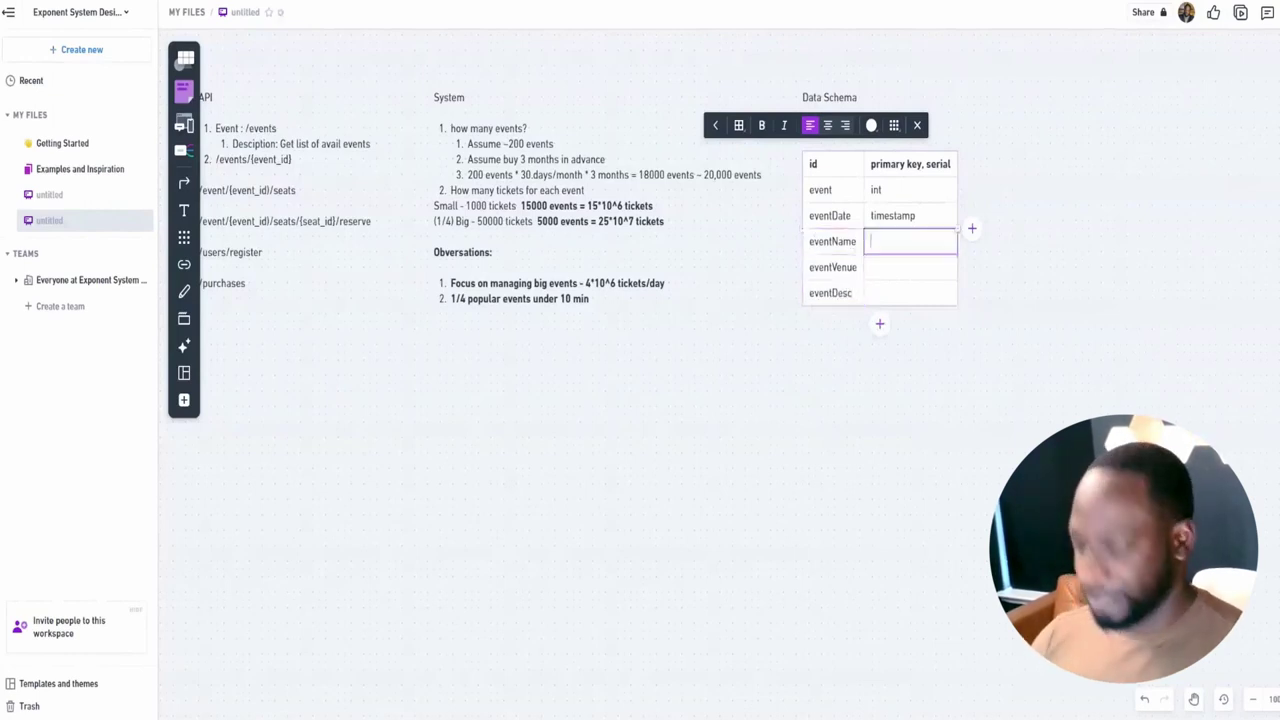
{"action": "type", "text": "char"}
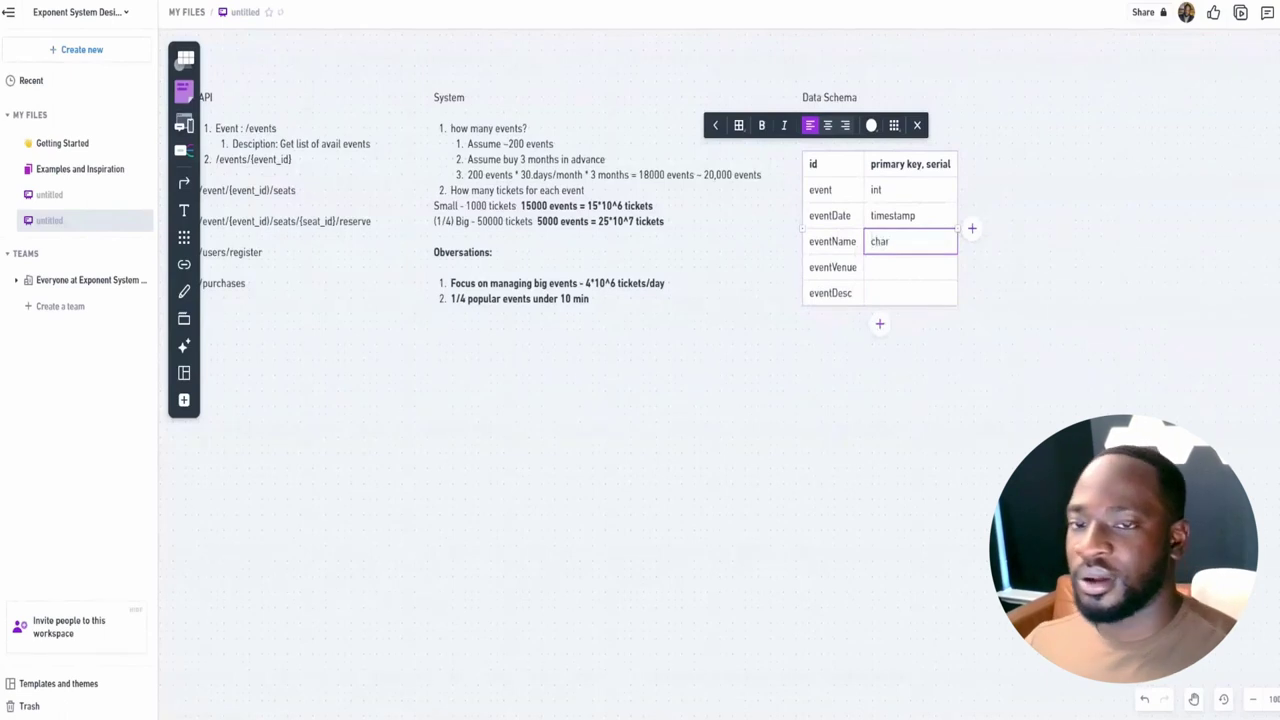
Set the data types of eventName and eventVenue in the Events table to char(256)
{"action": "type", "text": "("}
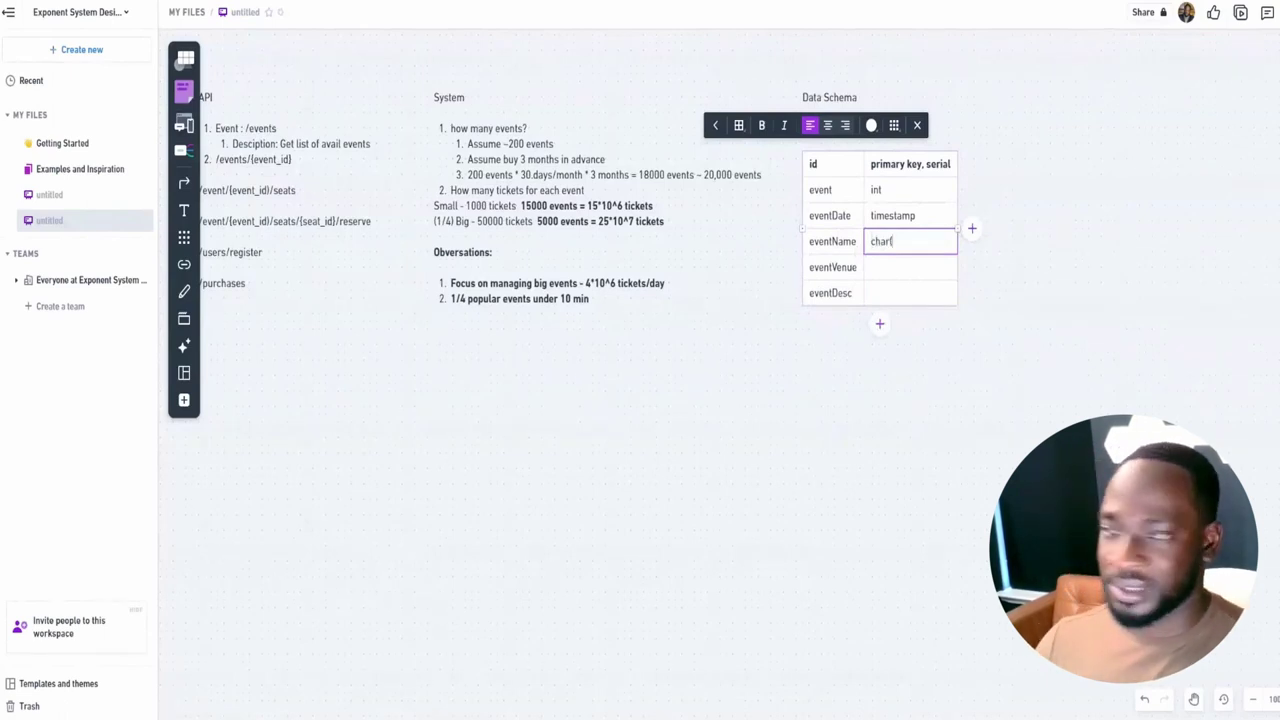
{"action": "type", "text": "256)"}
{"action": "left_click", "coordinate": [910, 267]}
{"action": "type", "text": "cha"}
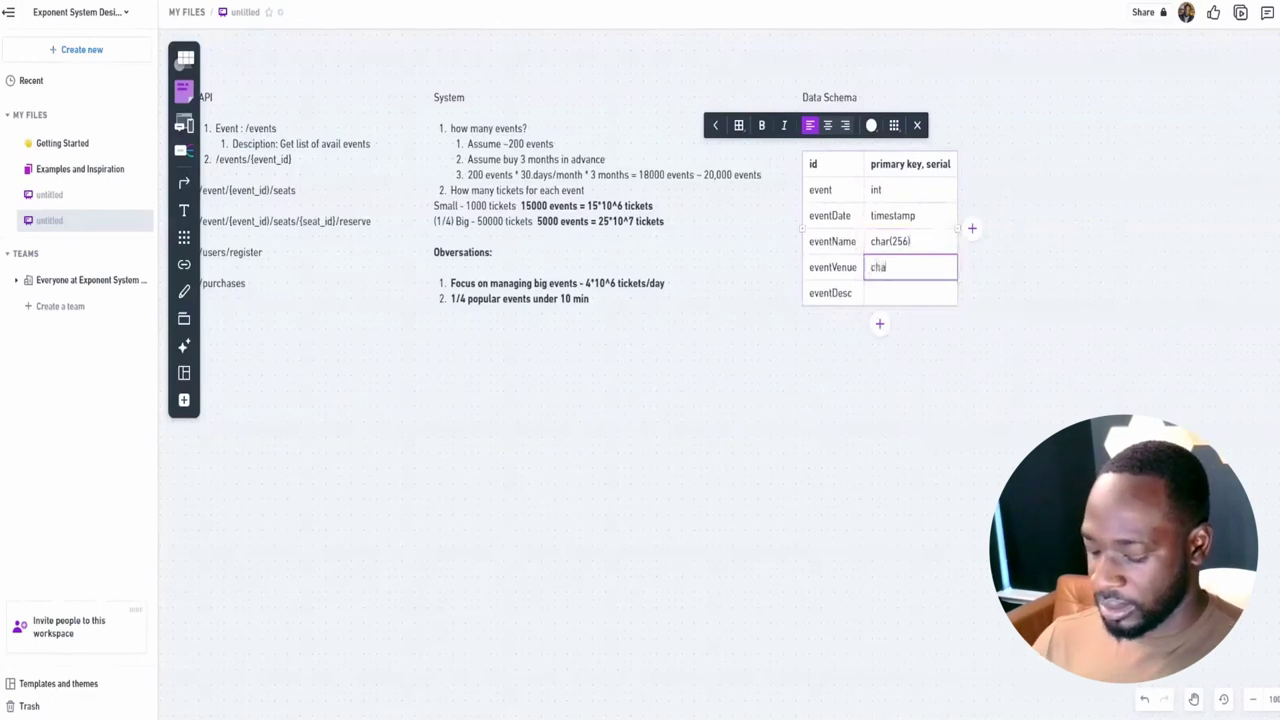
{"action": "type", "text": "r(256"}
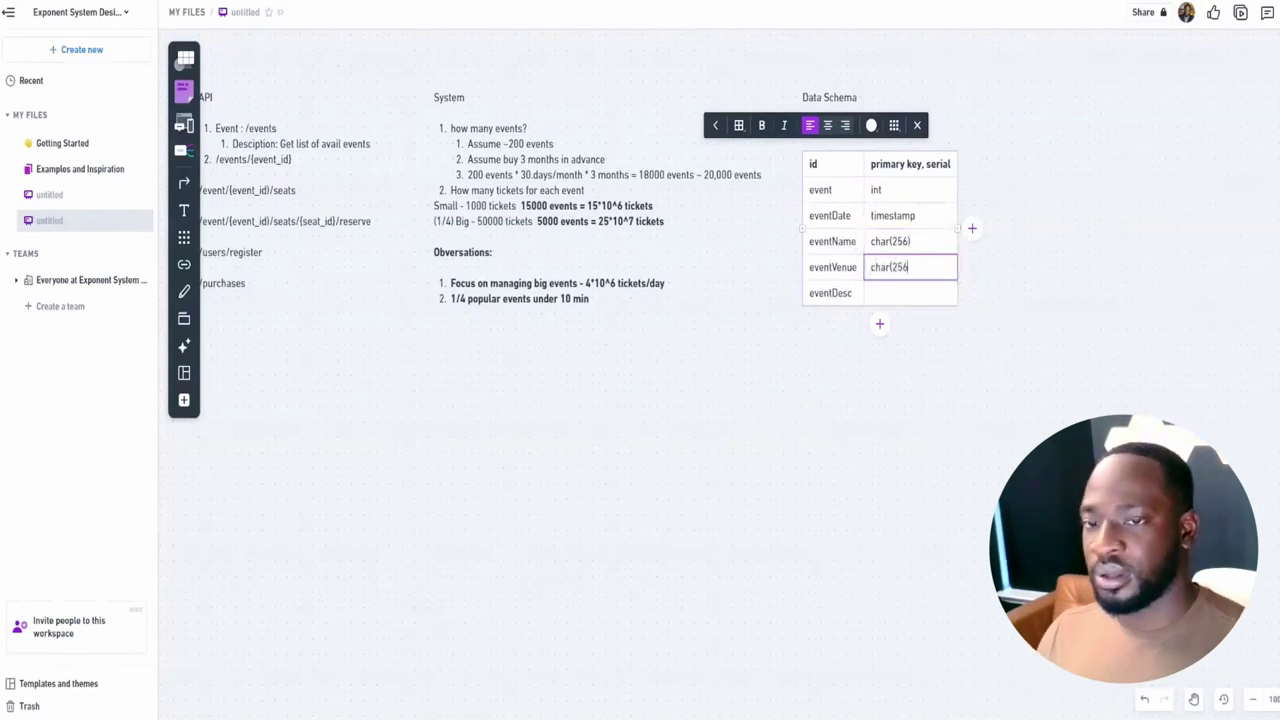
{"action": "type", "text": ")"}
Set the eventDesc data type to char(2048), add an empty row below it, and leave the Events table
{"action": "left_click", "coordinate": [910, 293]}
{"action": "type", "text": "char("}
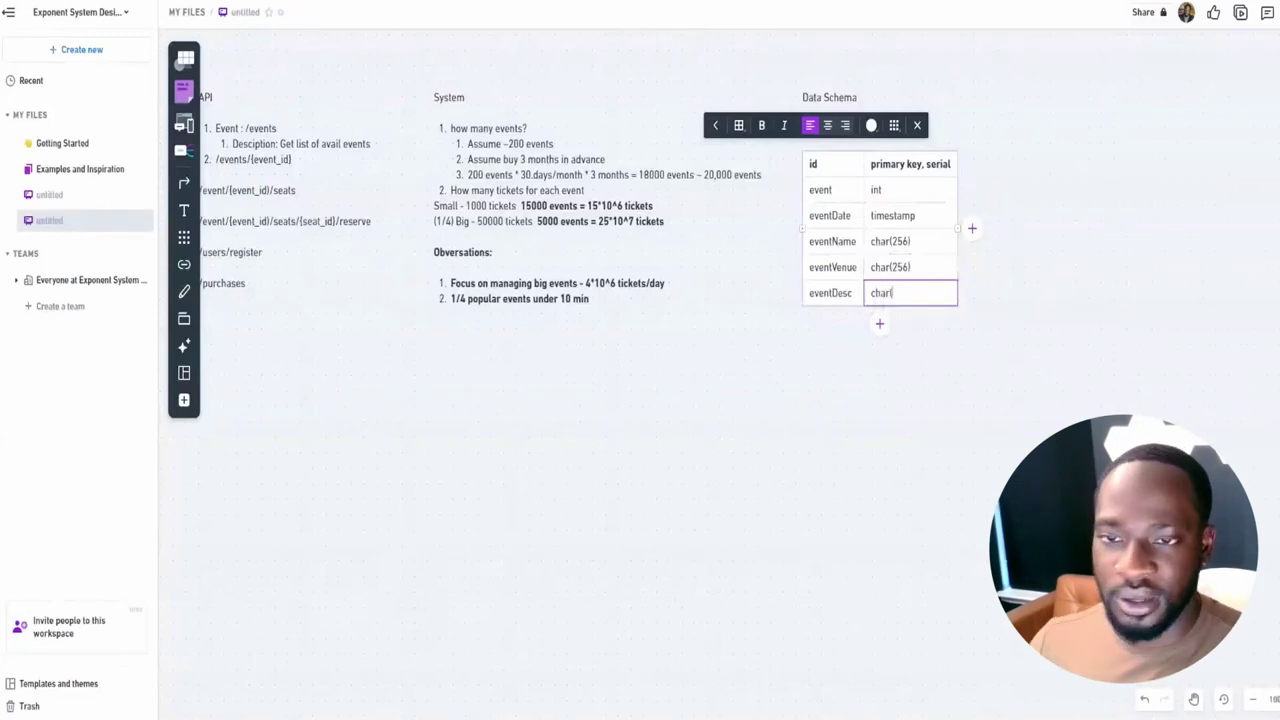
{"action": "type", "text": "2048)"}
{"action": "key", "text": "Tab"}
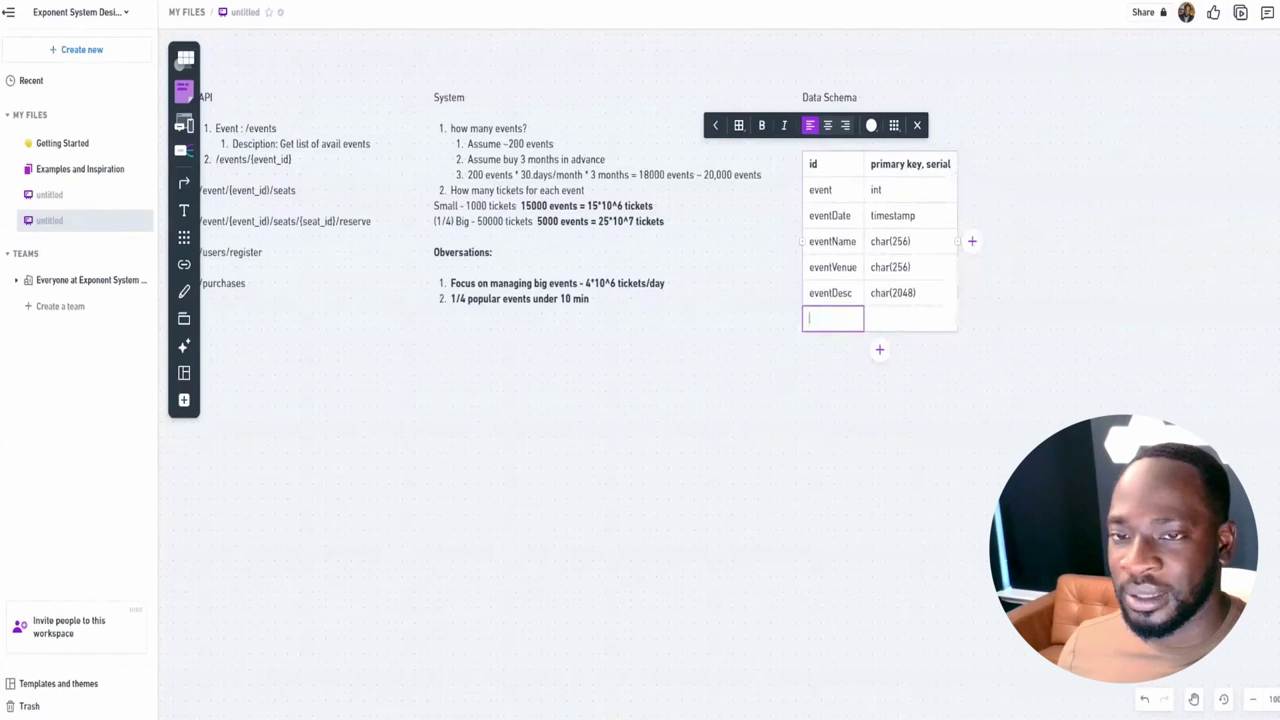
{"action": "left_click", "coordinate": [1006, 175]}
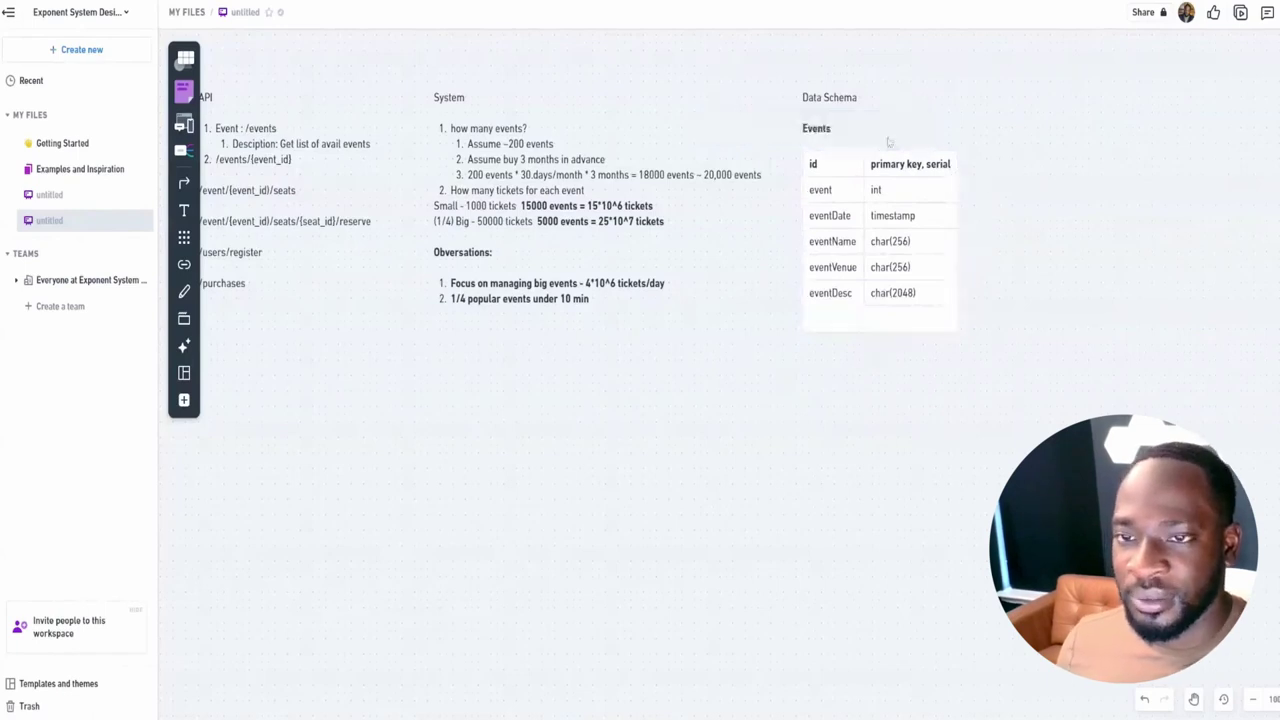
Duplicate the Data Schema heading together with the Events table and place the copy beside the original
{"action": "left_click_drag", "start_coordinate": [788, 87], "coordinate": [916, 320]}
{"action": "left_click_drag", "start_coordinate": [977, 351], "coordinate": [786, 166]}
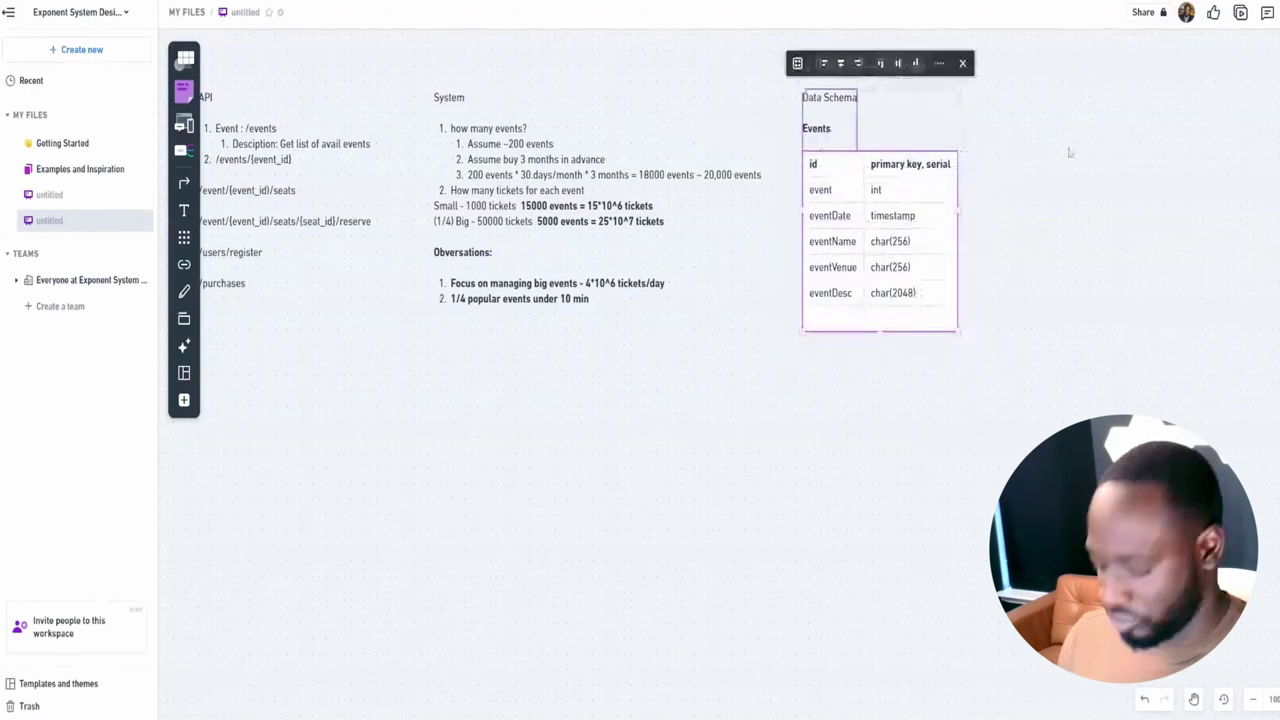
{"action": "key", "text": "ctrl+d"}
{"action": "left_click_drag", "start_coordinate": [925, 226], "coordinate": [1098, 209]}
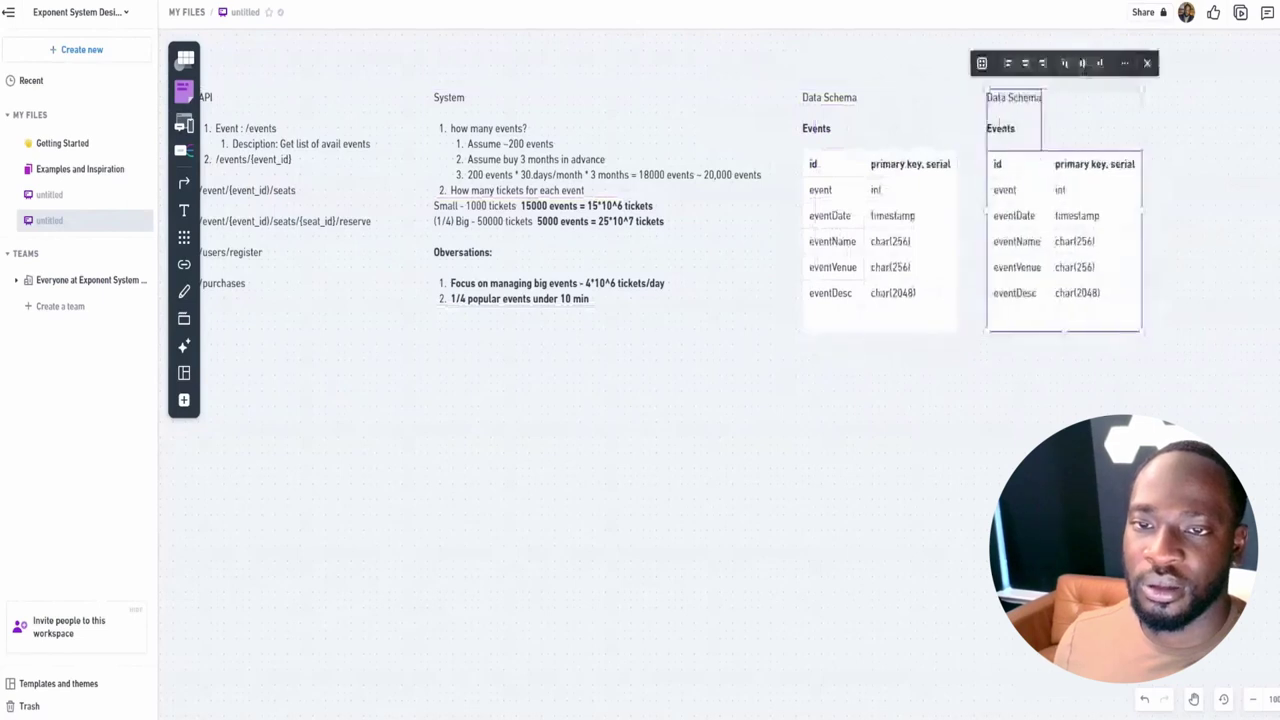
{"action": "left_click", "coordinate": [967, 119]}
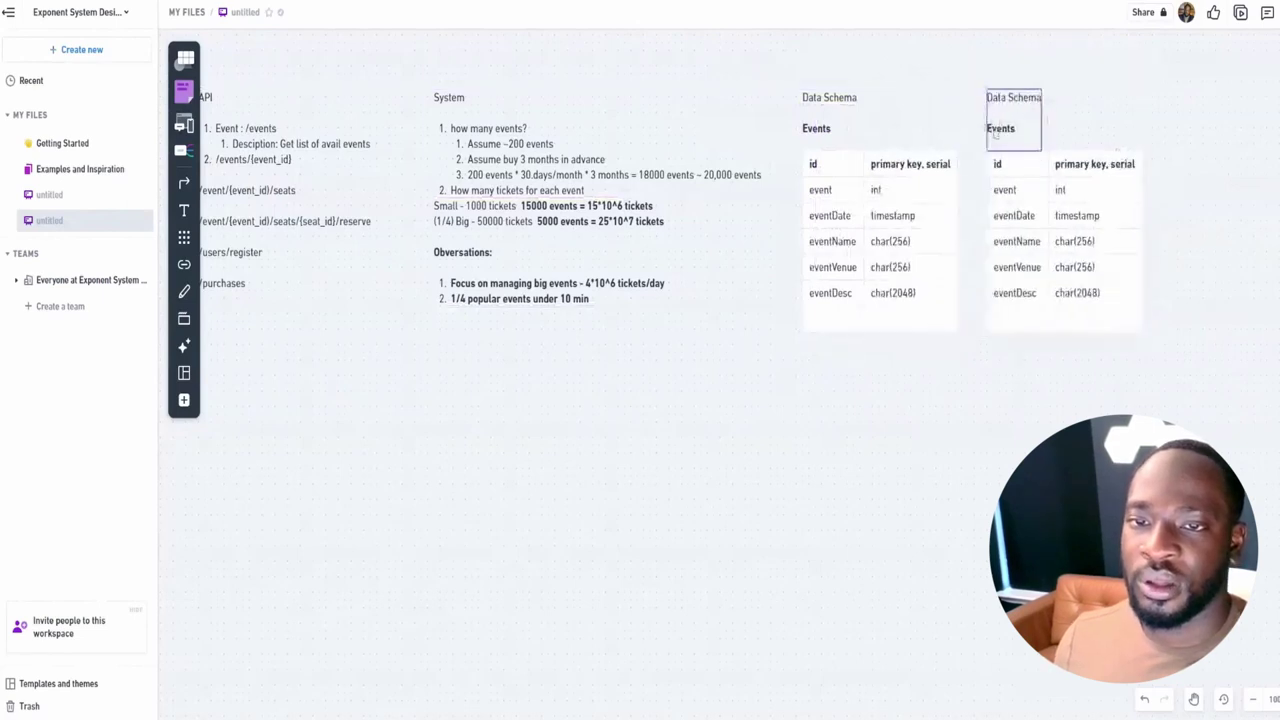
Replace the Events title above the copied table with Seat
{"action": "double_click", "coordinate": [995, 130]}
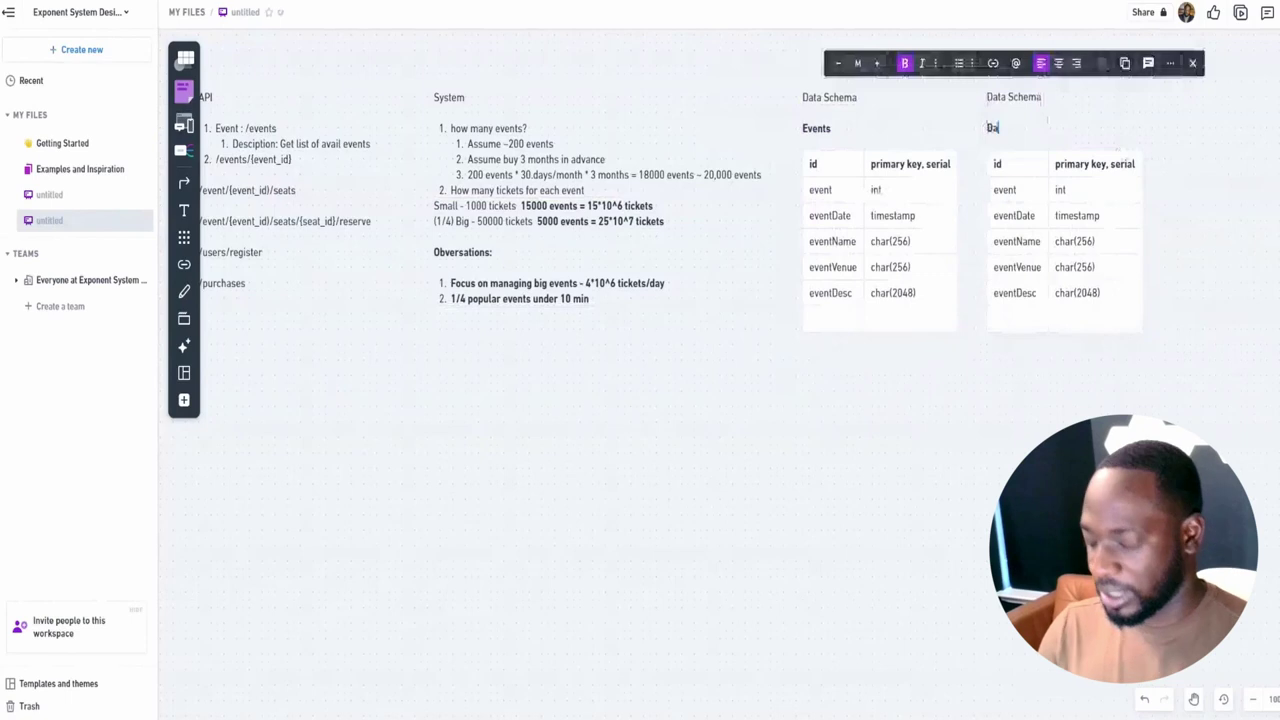
{"action": "key", "text": "BackSpace"}
{"action": "type", "text": "Seat"}
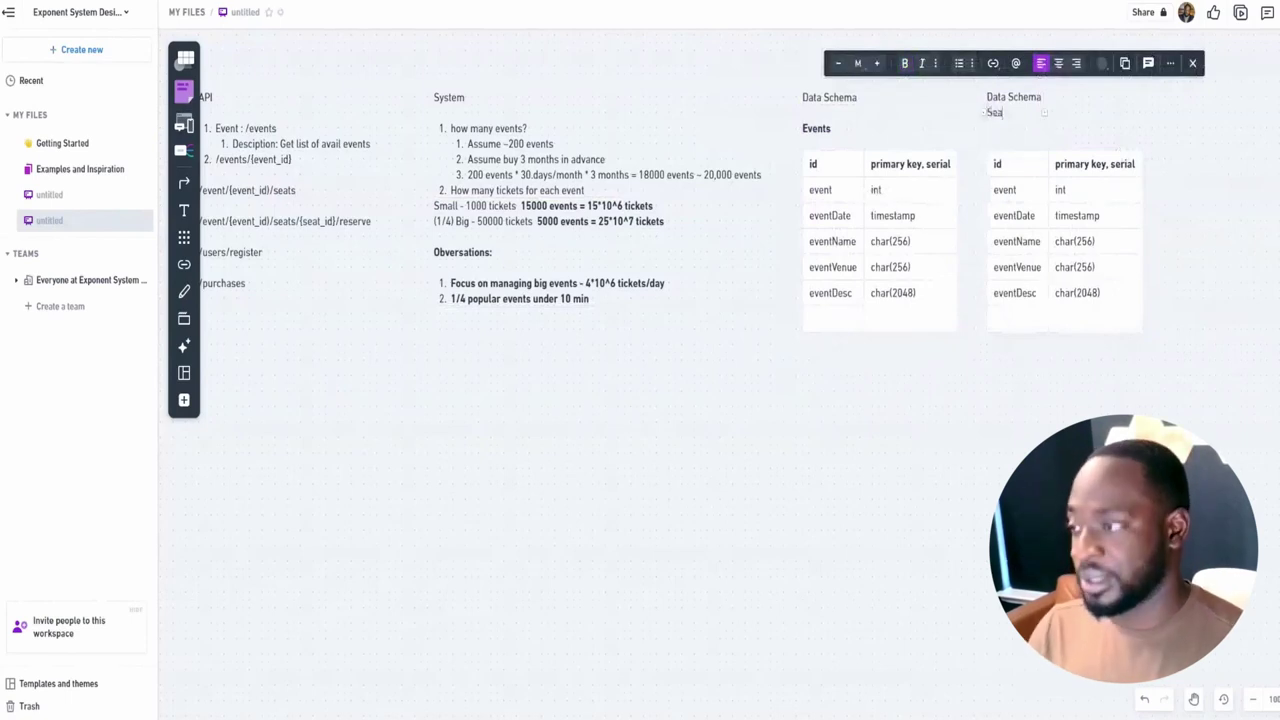
In the copied table, rename the event field to seat and eventDate to seatSection with type int
{"action": "left_click", "coordinate": [1001, 189]}
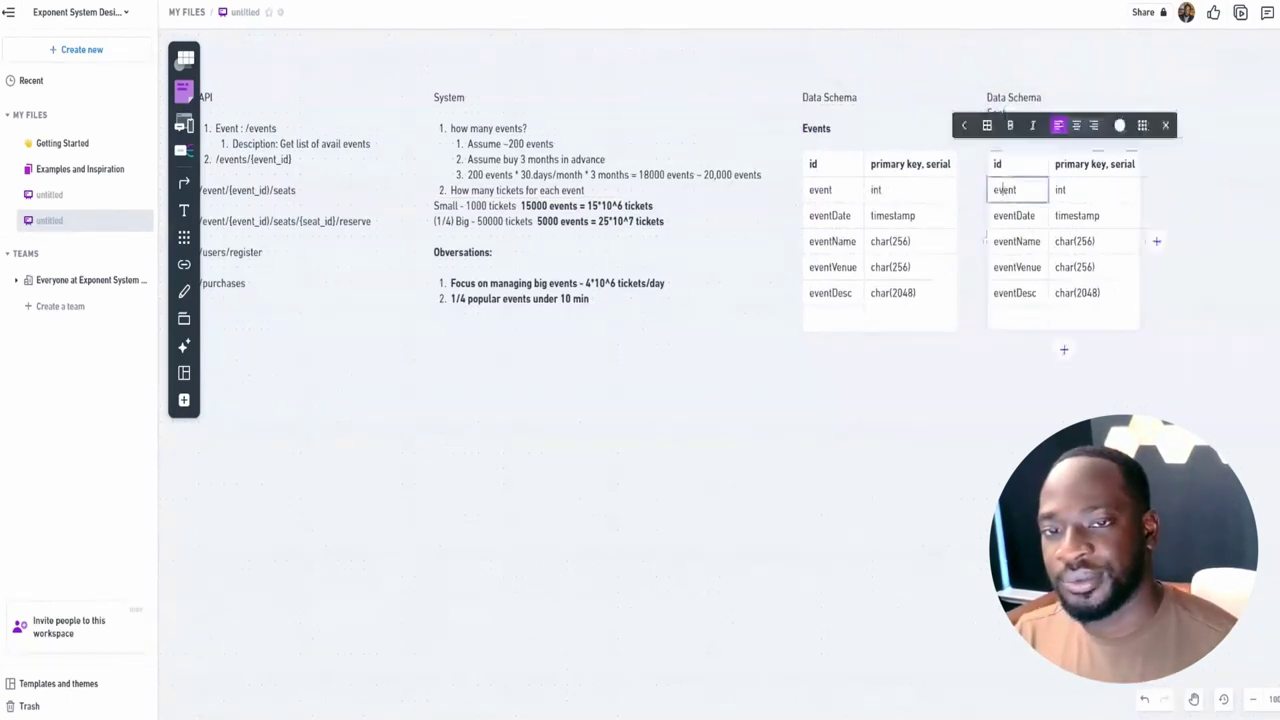
{"action": "double_click", "coordinate": [1004, 189]}
{"action": "type", "text": "seat"}
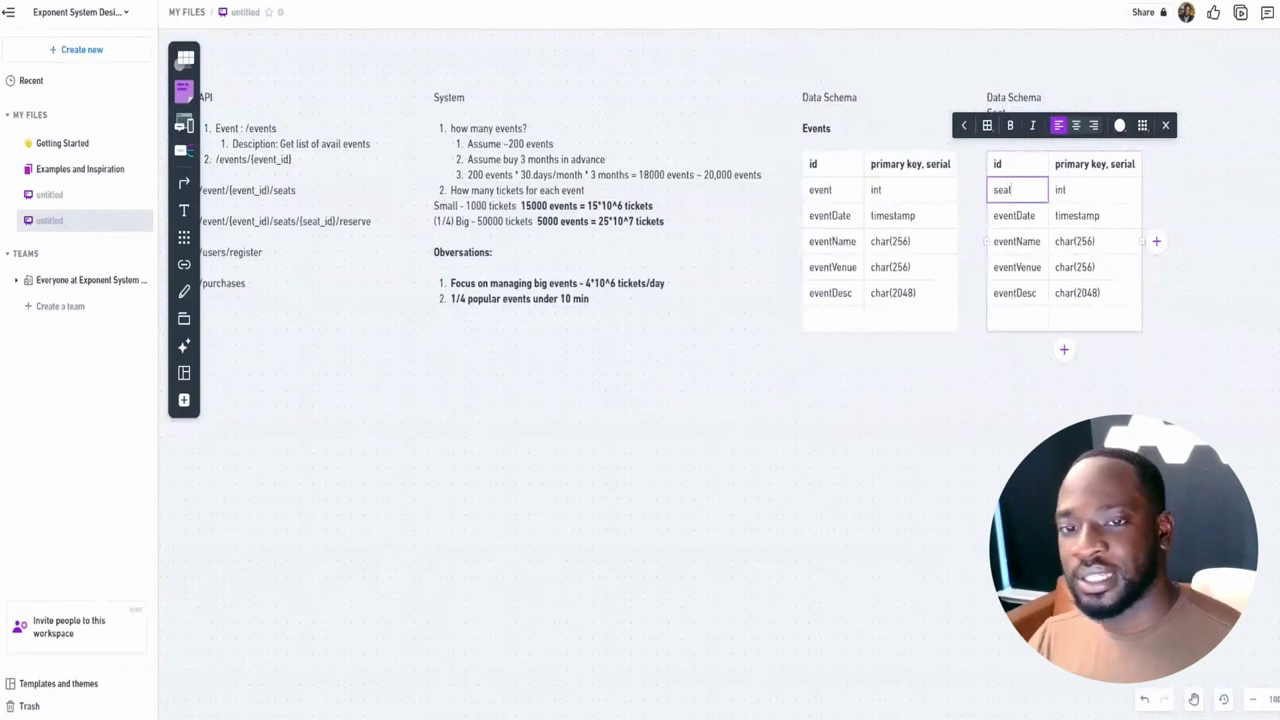
{"action": "double_click", "coordinate": [1014, 215]}
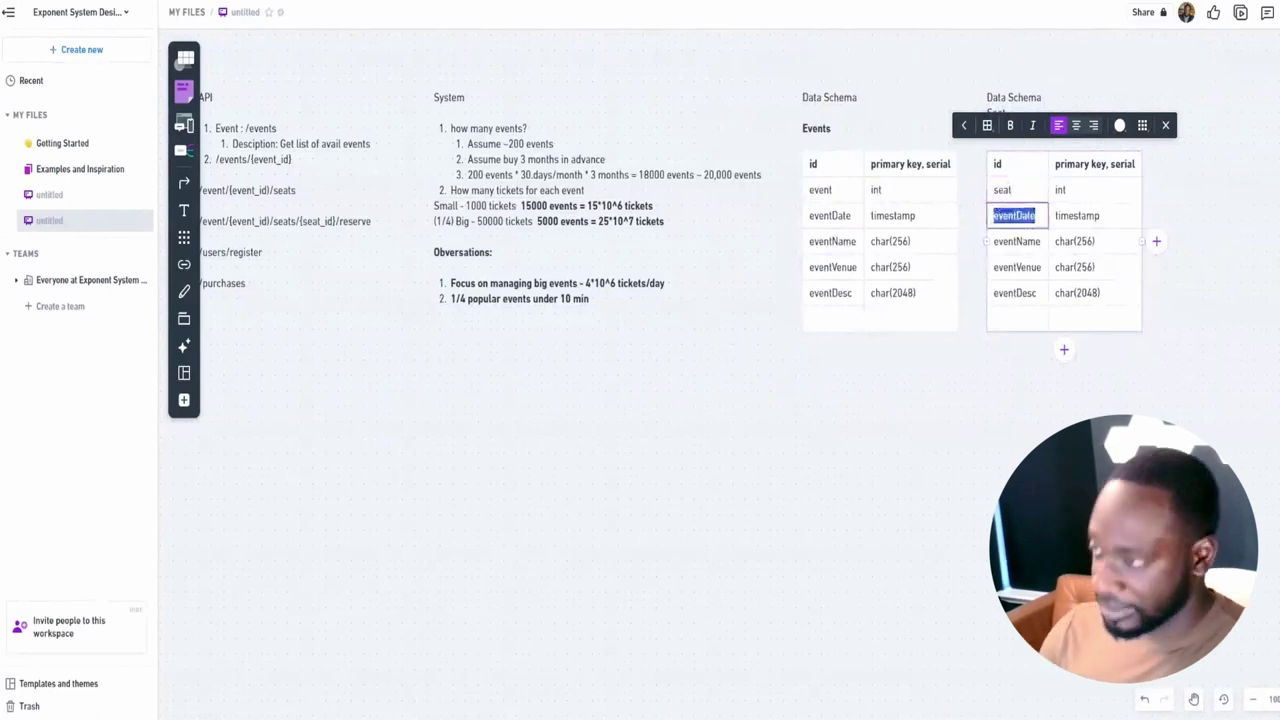
{"action": "type", "text": "seatSect"}
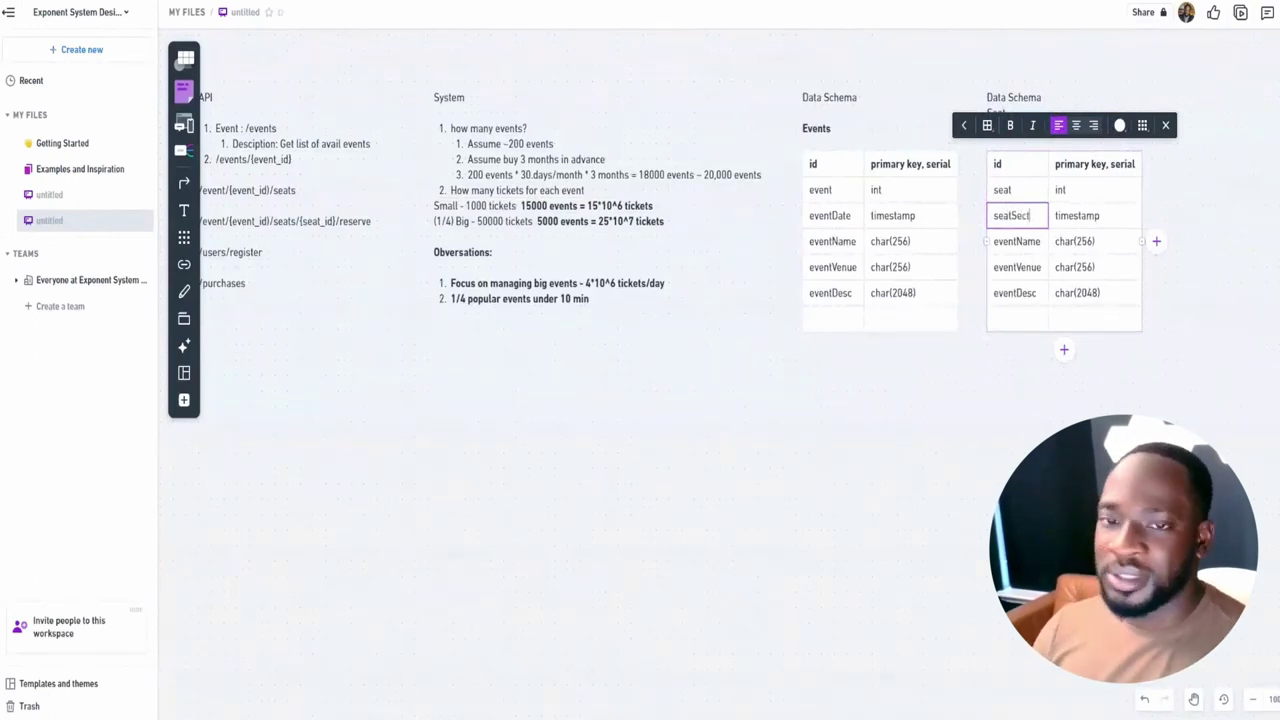
{"action": "type", "text": "ion"}
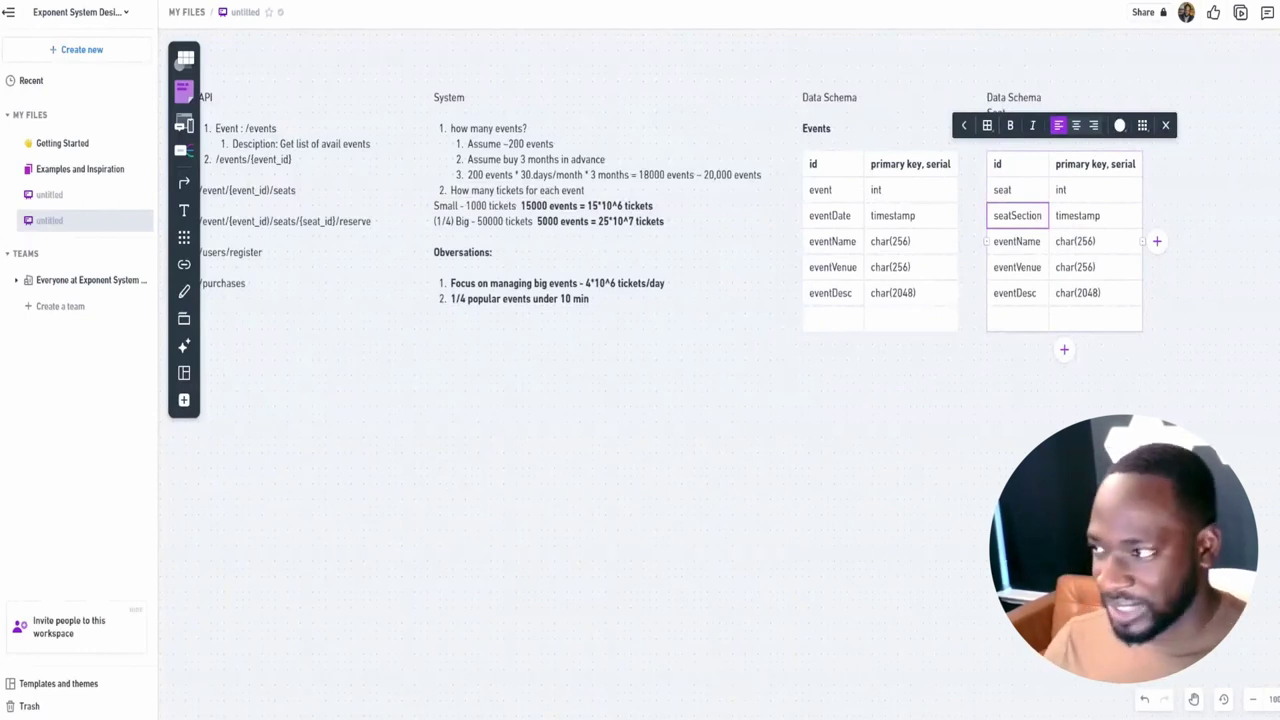
{"action": "key", "text": "Tab"}
{"action": "type", "text": "int"}
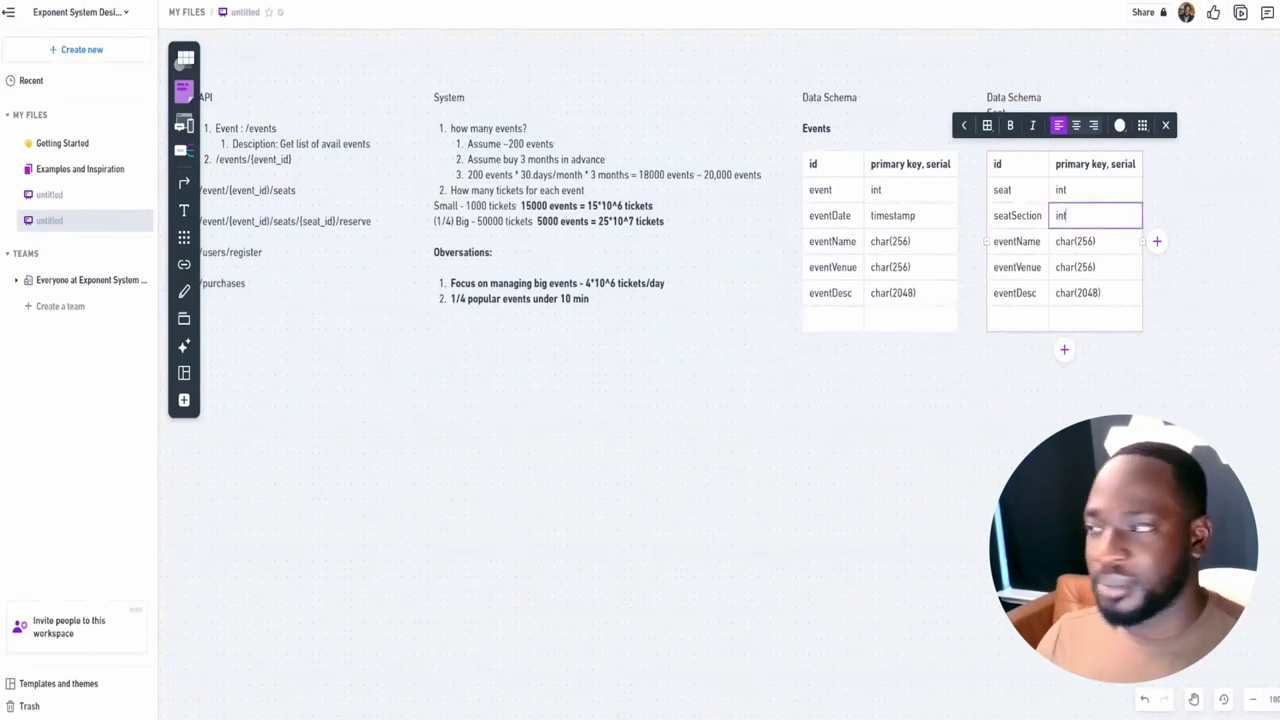
Rename the copied table's eventName, eventVenue and eventDesc fields to seatRow, seatNumber and seatPrice
{"action": "key", "text": "Tab"}
{"action": "type", "text": "seatRow"}
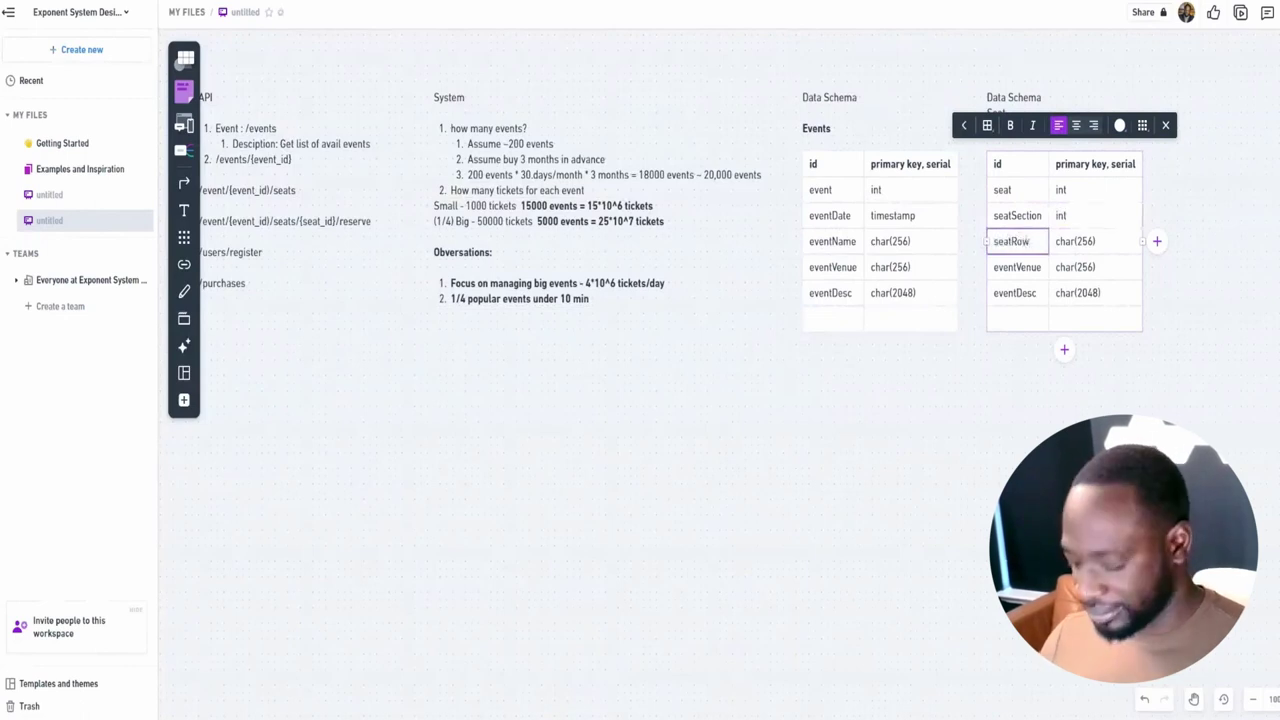
{"action": "left_click", "coordinate": [1017, 267]}
{"action": "type", "text": "seat"}
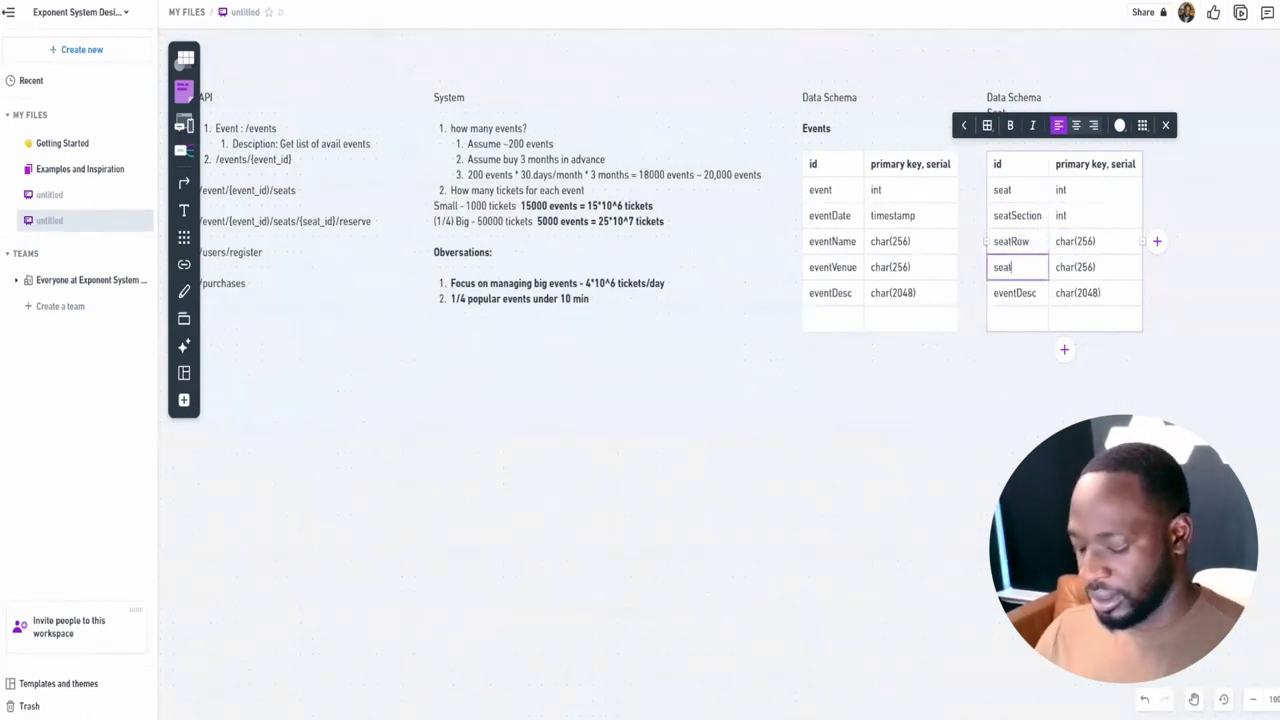
{"action": "type", "text": "Number"}
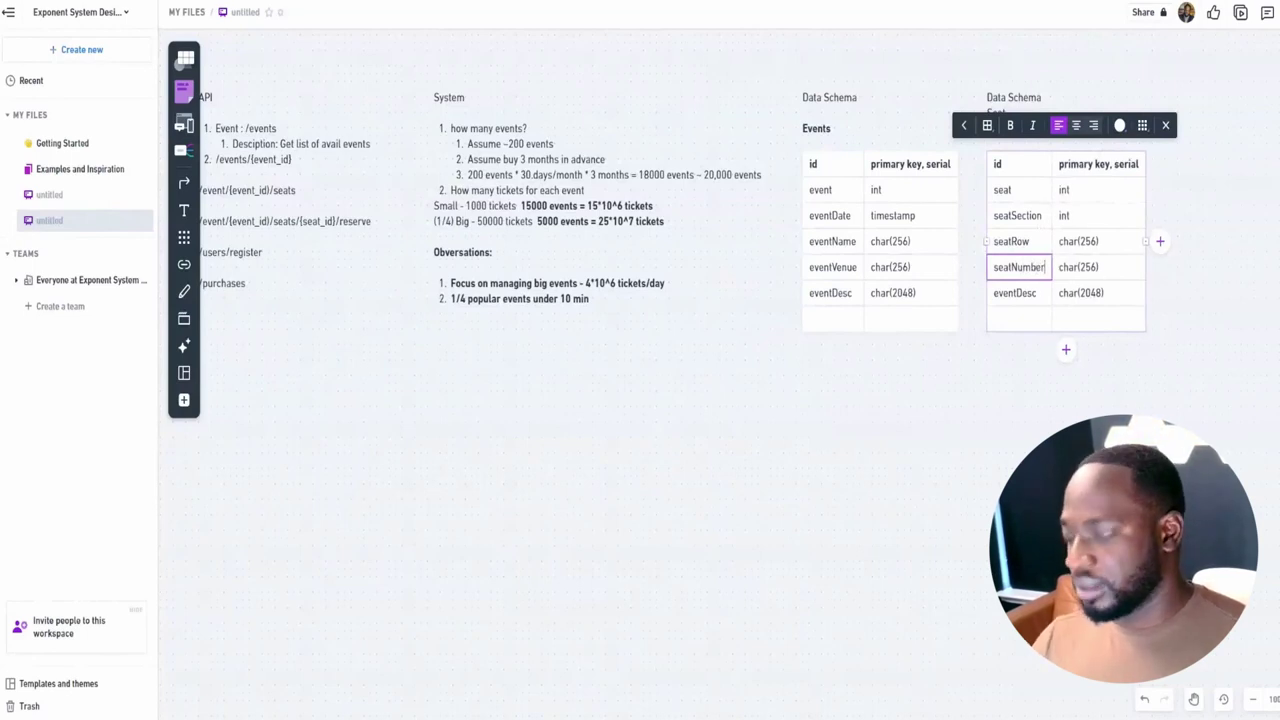
{"action": "left_click", "coordinate": [1015, 293]}
{"action": "type", "text": "seatP"}
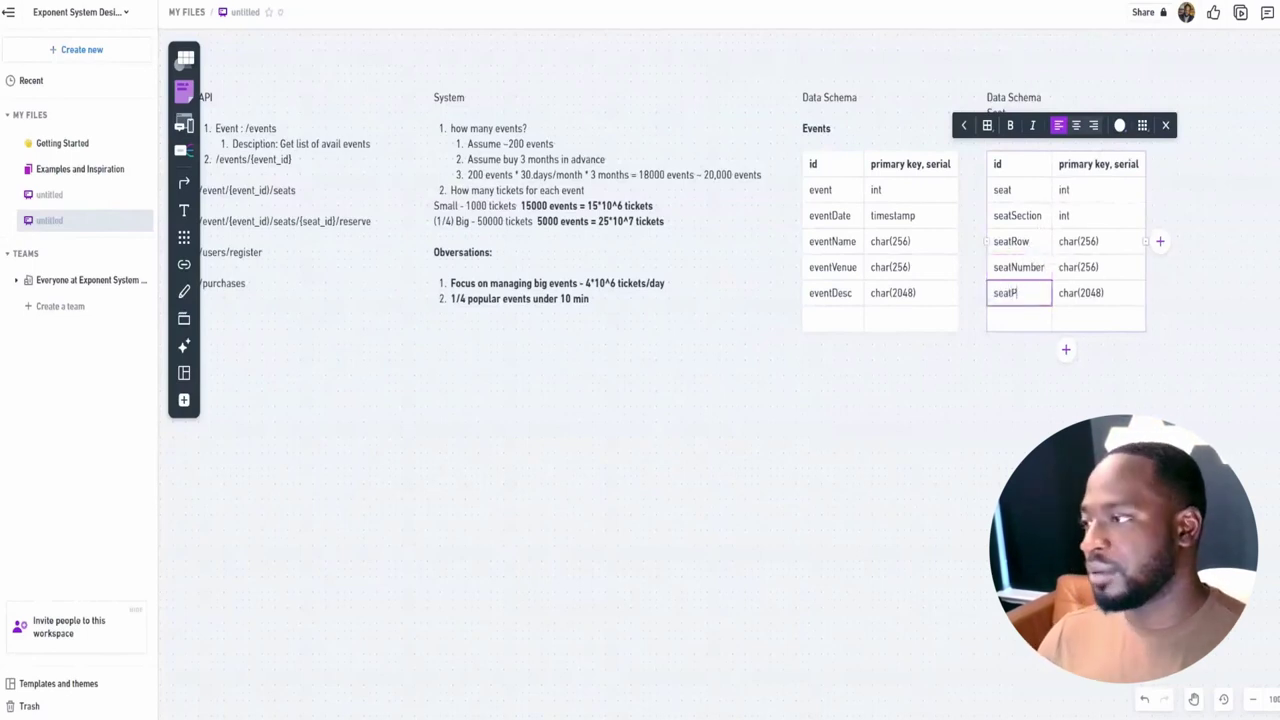
{"action": "type", "text": "rice"}
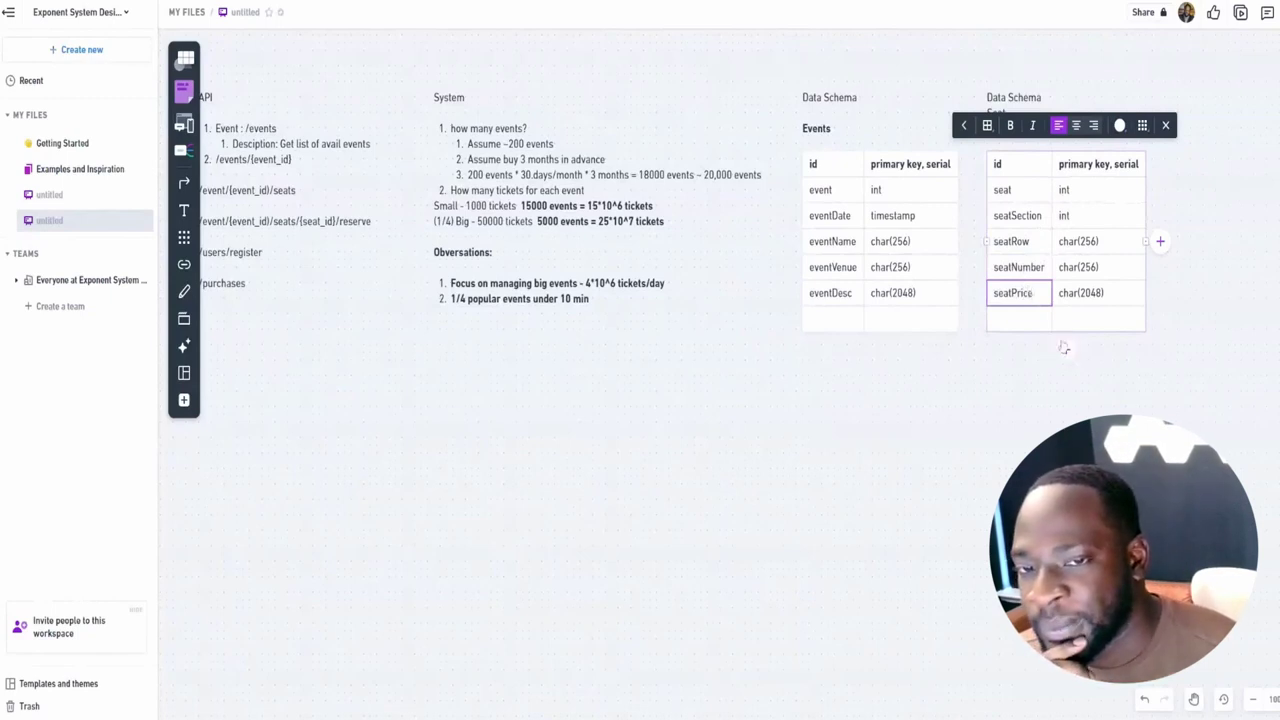
Add the fields available and eventId below seatPrice in the Seat table
{"action": "key", "text": "Return"}
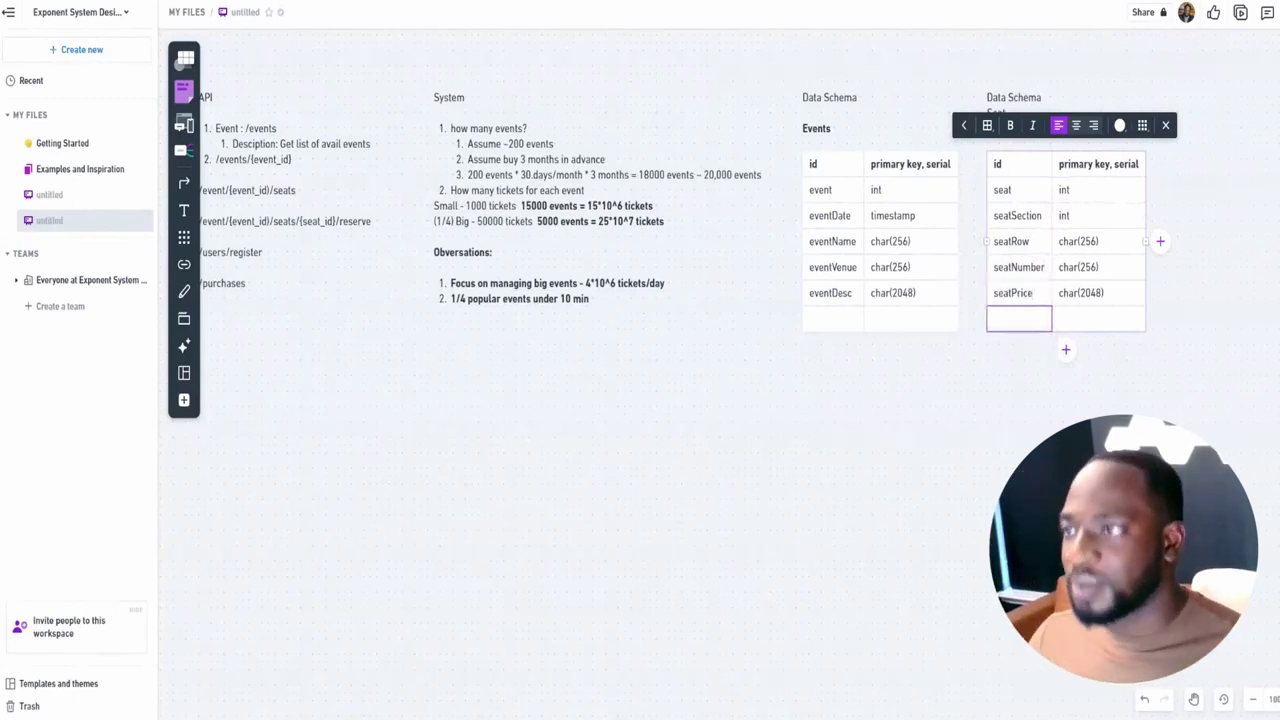
{"action": "type", "text": "av"}
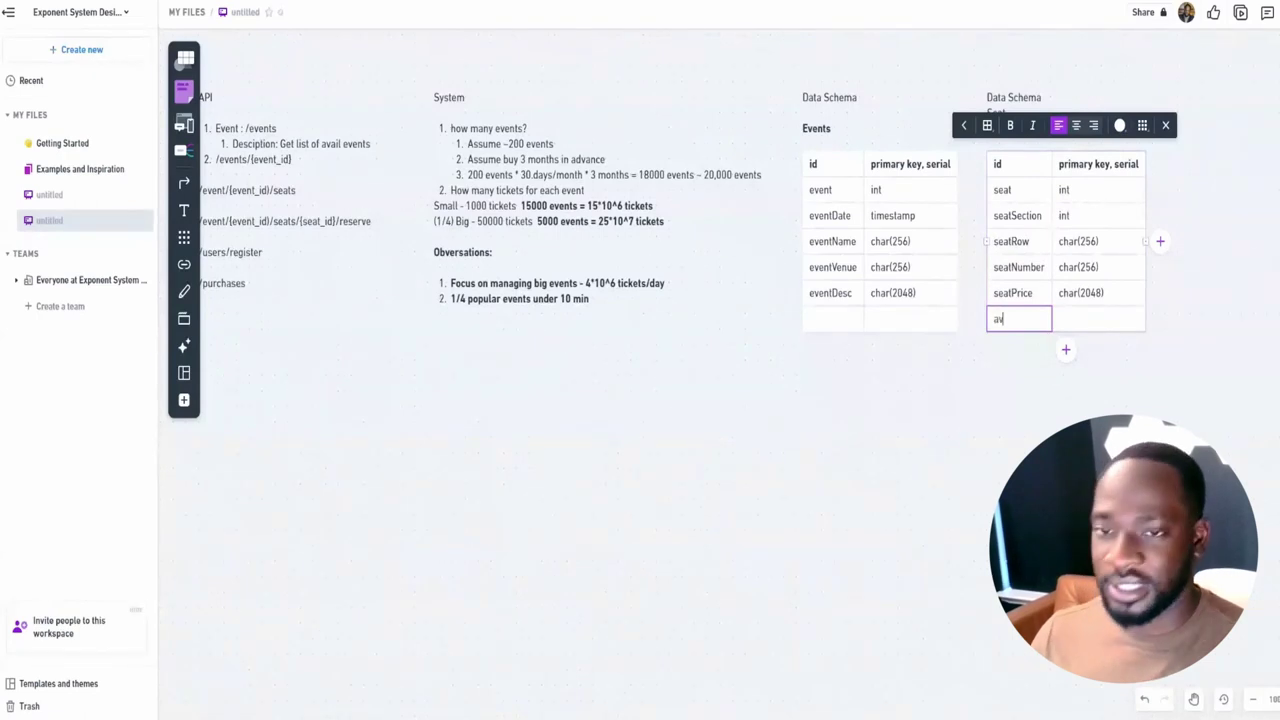
{"action": "type", "text": "ailable"}
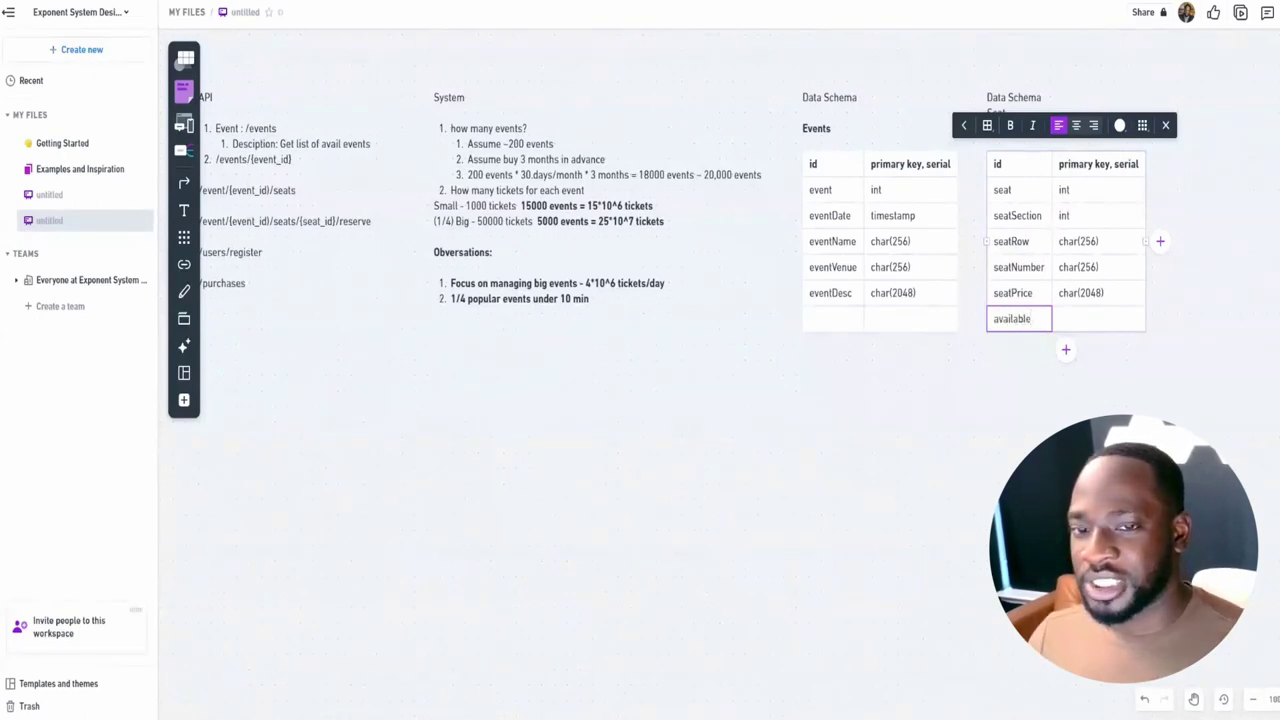
{"action": "key", "text": "Return"}
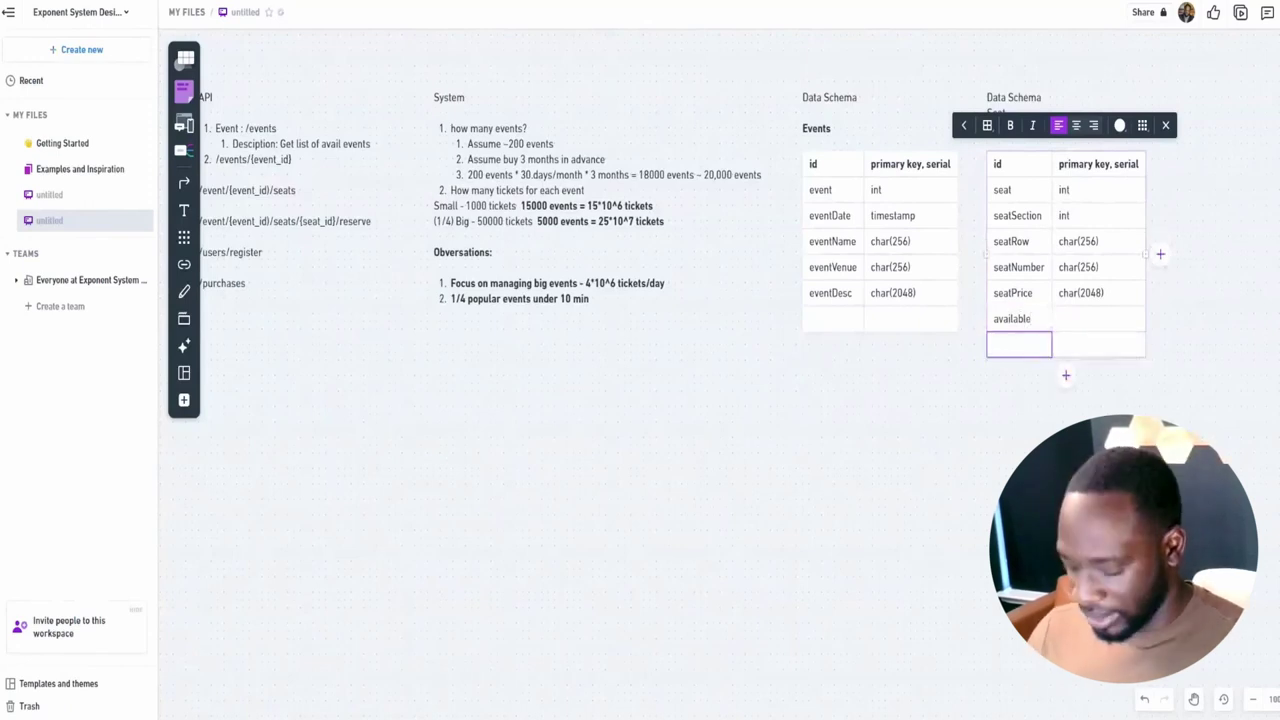
{"action": "type", "text": "eventId"}
{"action": "left_click", "coordinate": [993, 318]}
Set the data types of seatRow and seatNumber in the Seat table to int
{"action": "left_click", "coordinate": [1078, 241]}
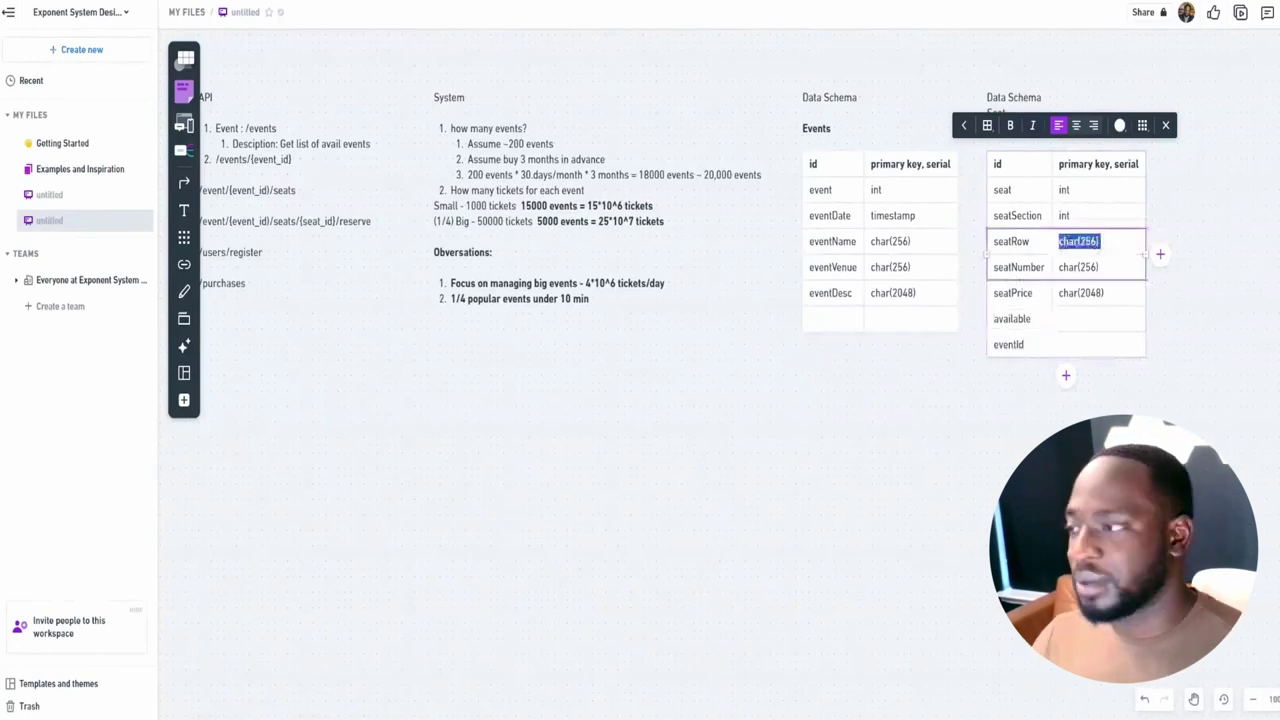
{"action": "type", "text": "int"}
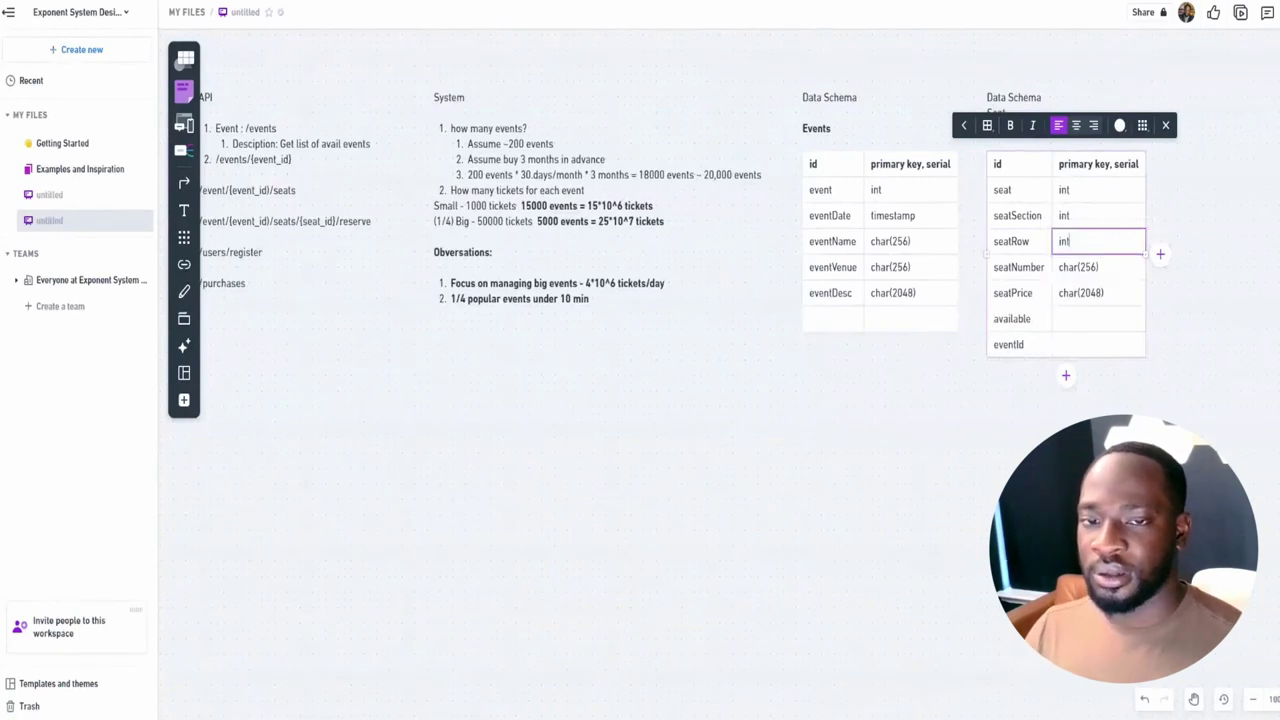
{"action": "double_click", "coordinate": [1088, 267]}
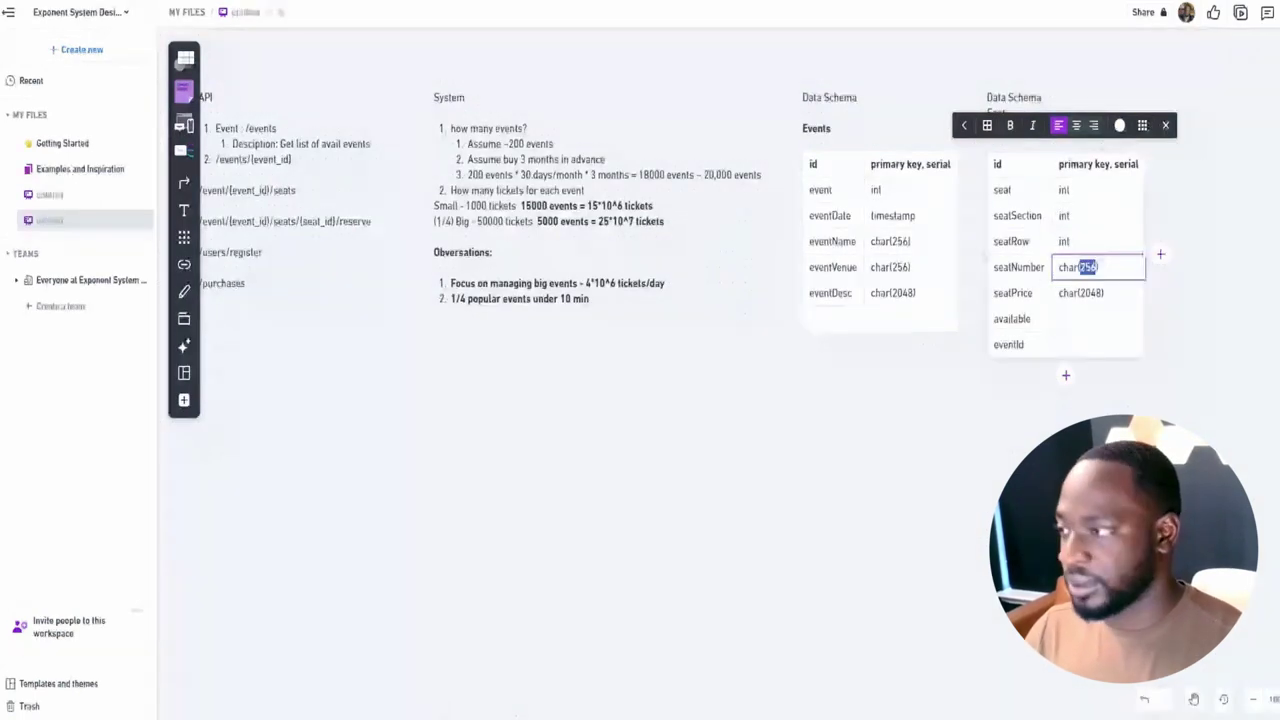
{"action": "type", "text": "int"}
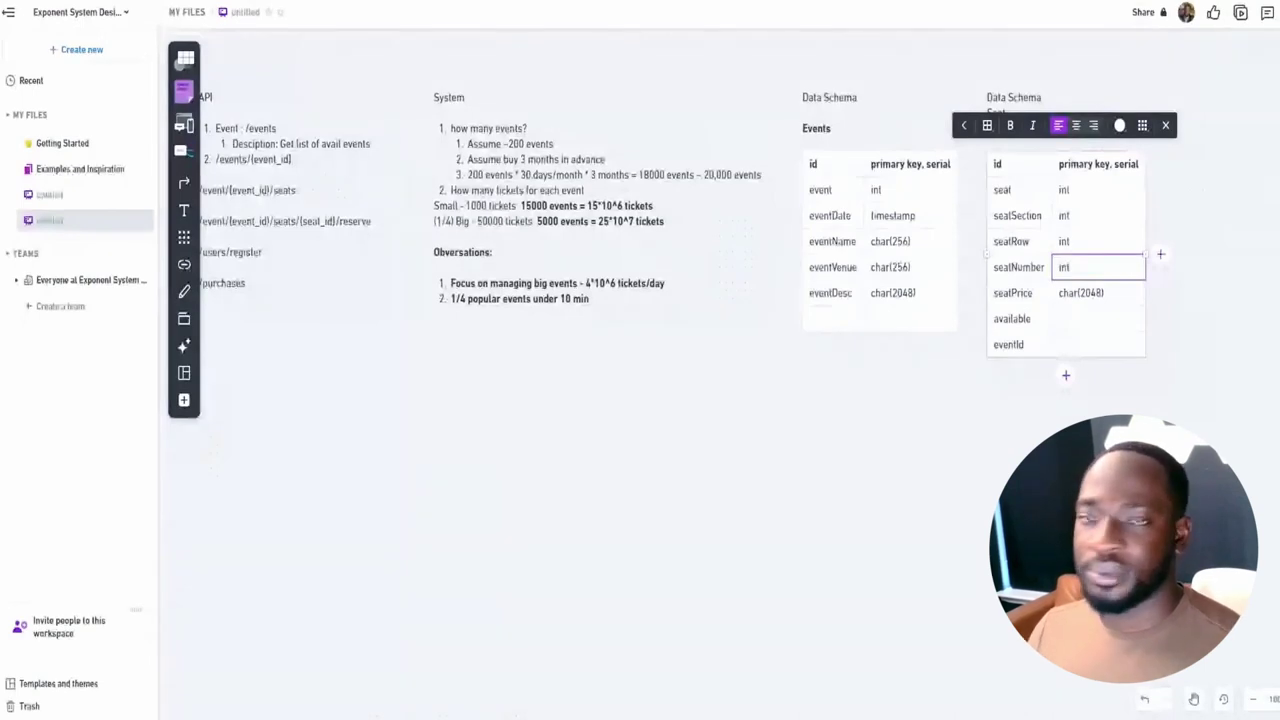
Replace the seatPrice data type in the Seat table with double
{"action": "left_click_drag", "start_coordinate": [1104, 293], "coordinate": [1058, 293]}
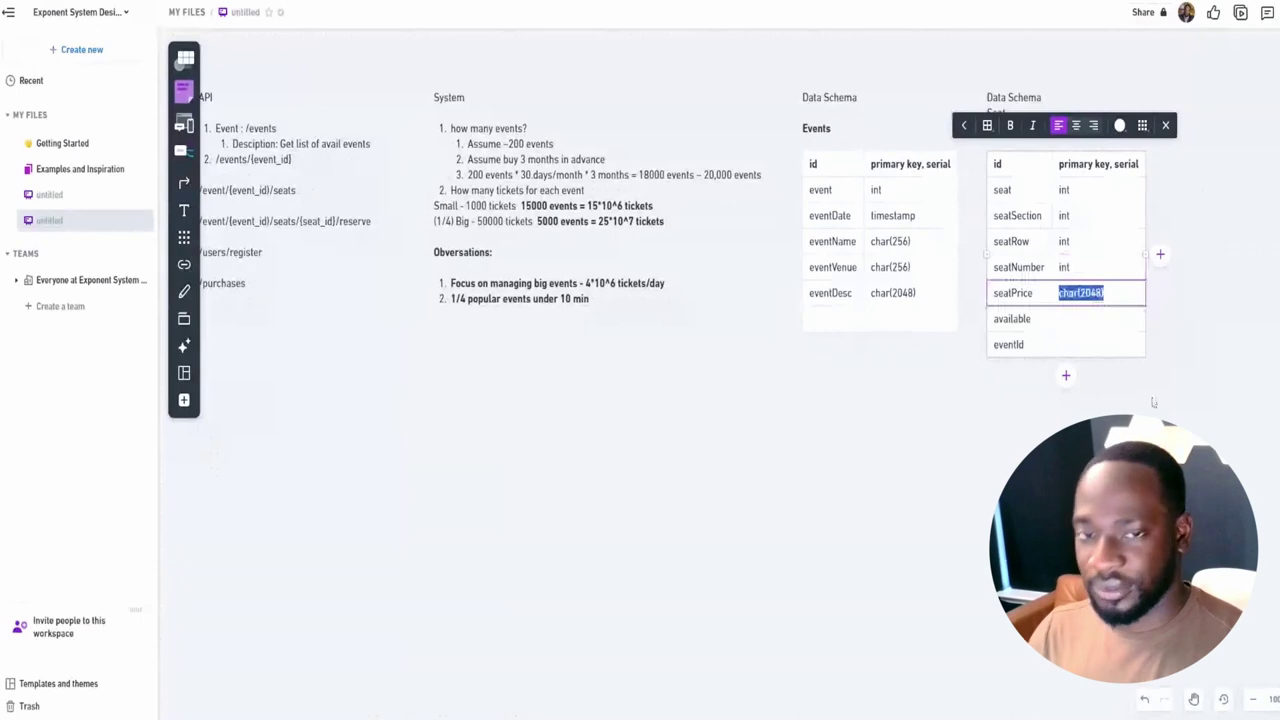
{"action": "key", "text": "BackSpace"}
{"action": "key", "text": "BackSpace"}
{"action": "type", "text": "do"}
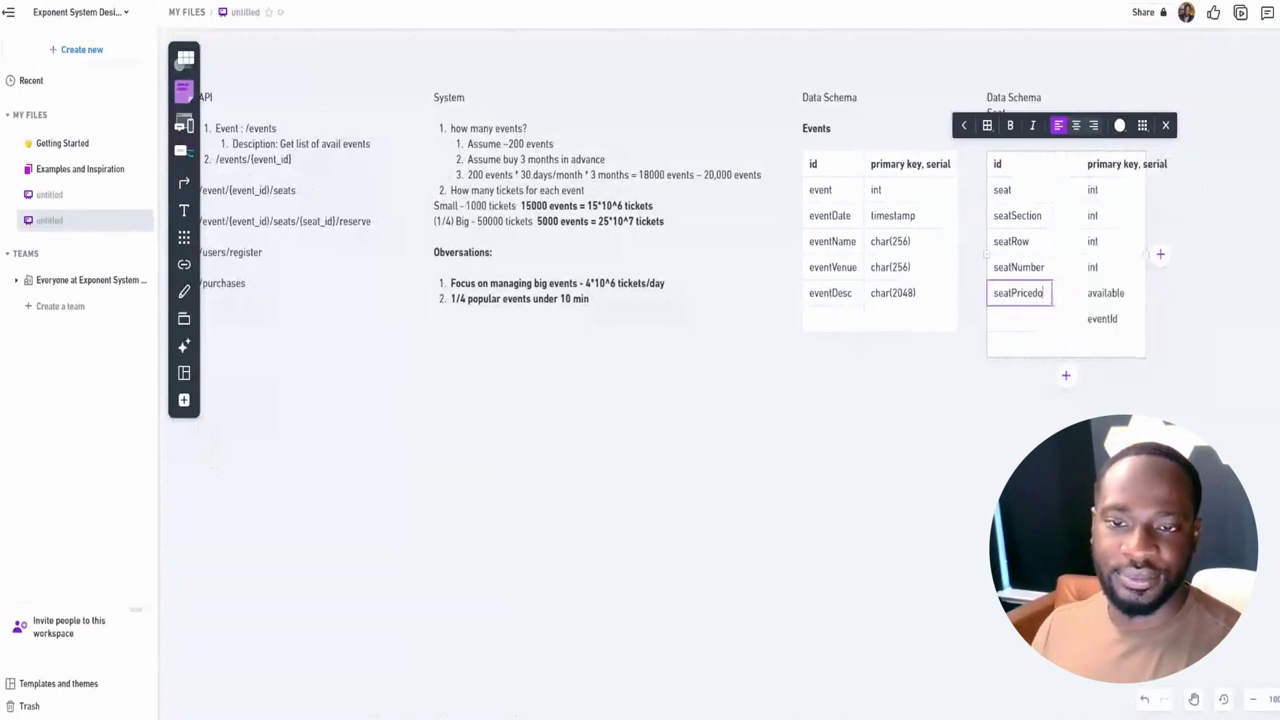
{"action": "key", "text": "BackSpace"}
{"action": "key", "text": "BackSpace"}
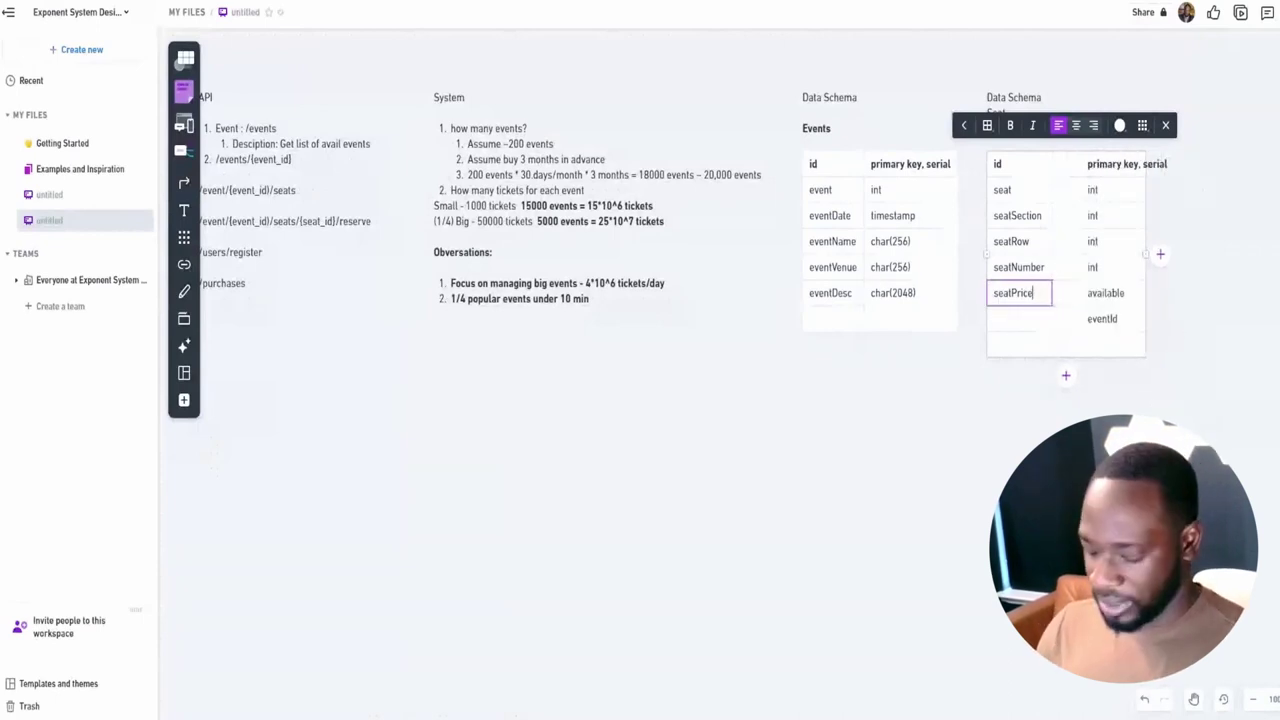
{"action": "key", "text": "Tab"}
{"action": "type", "text": "double"}
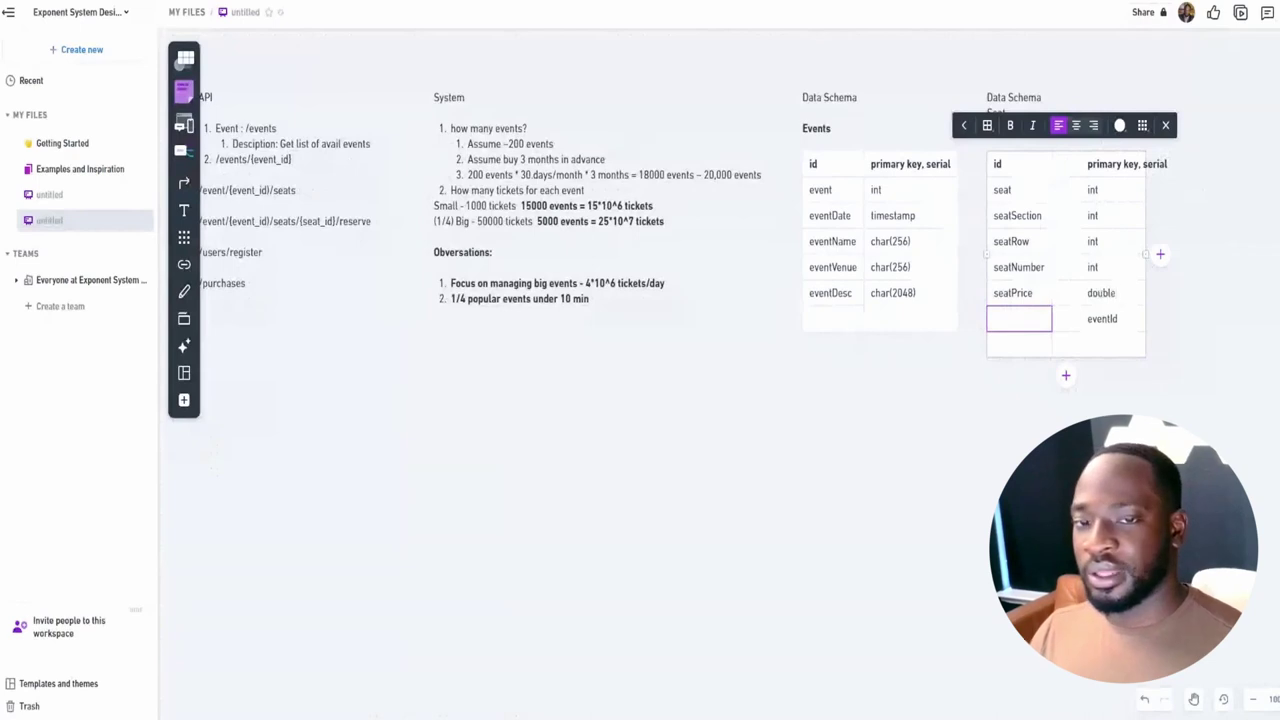
Fill the row below seatPrice in the Seat table with the field available and data type bool
{"action": "left_click", "coordinate": [1098, 318]}
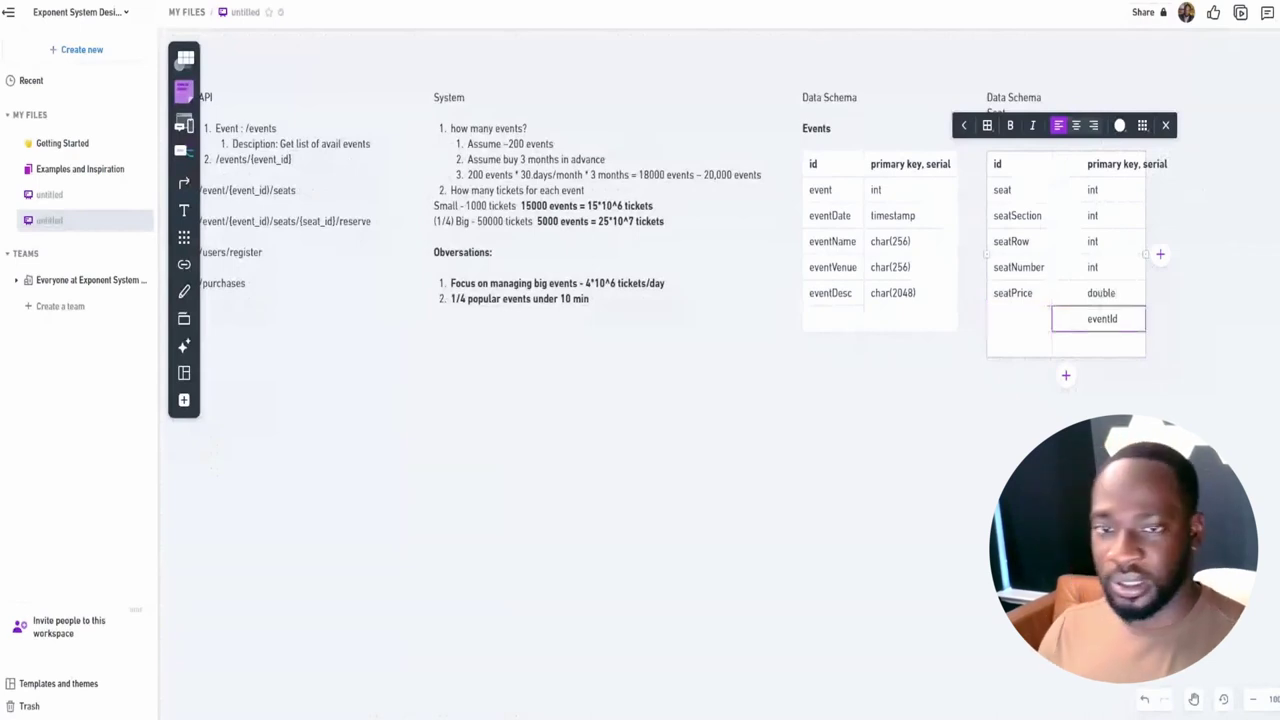
{"action": "type", "text": "a"}
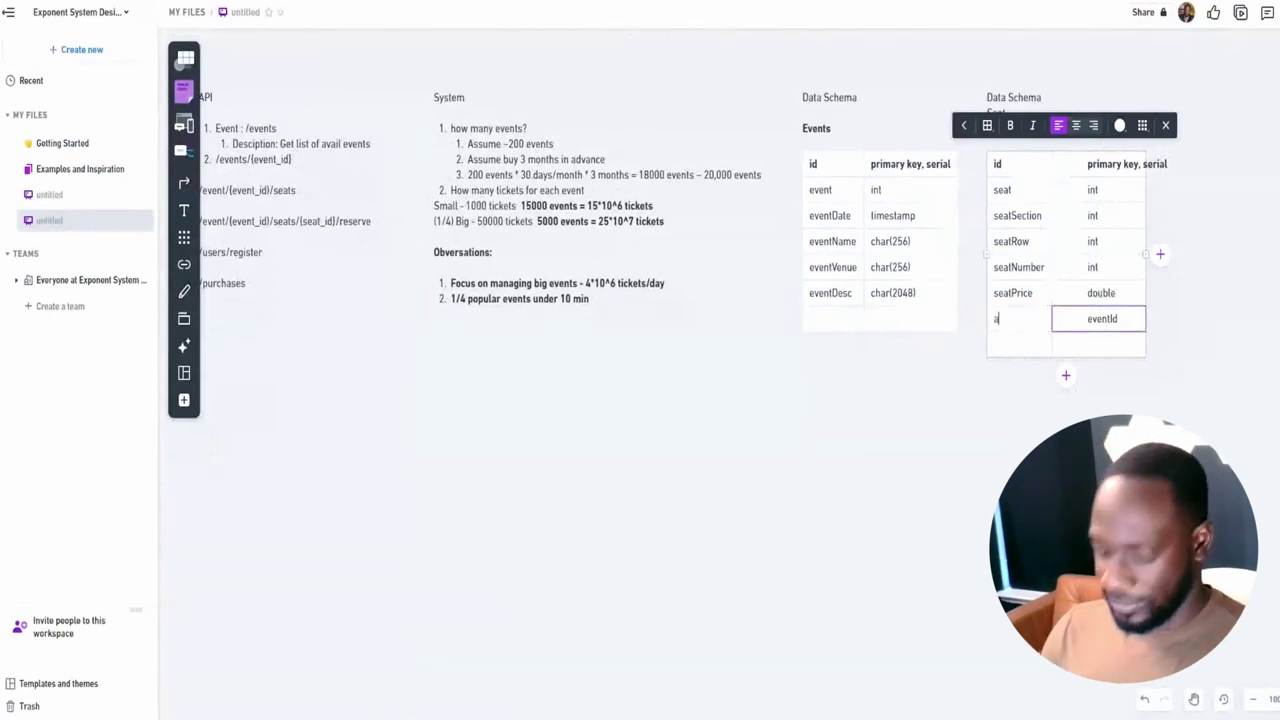
{"action": "type", "text": "vaila"}
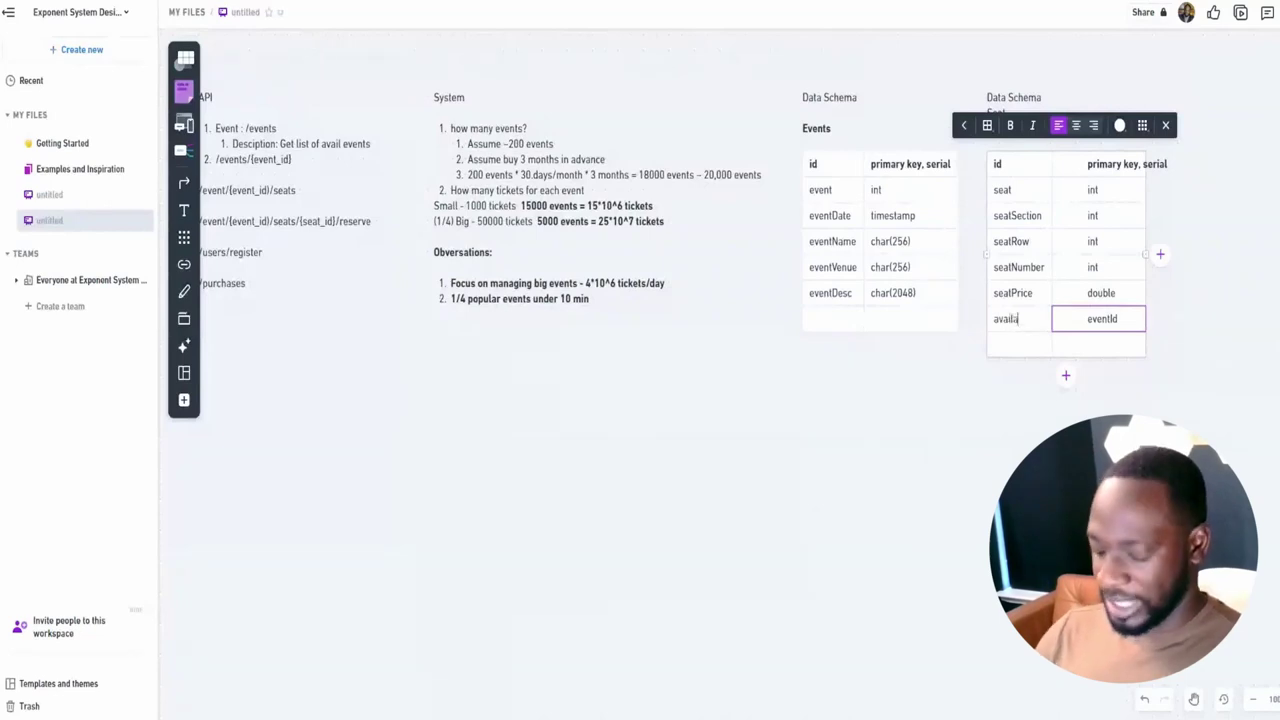
{"action": "type", "text": "ble"}
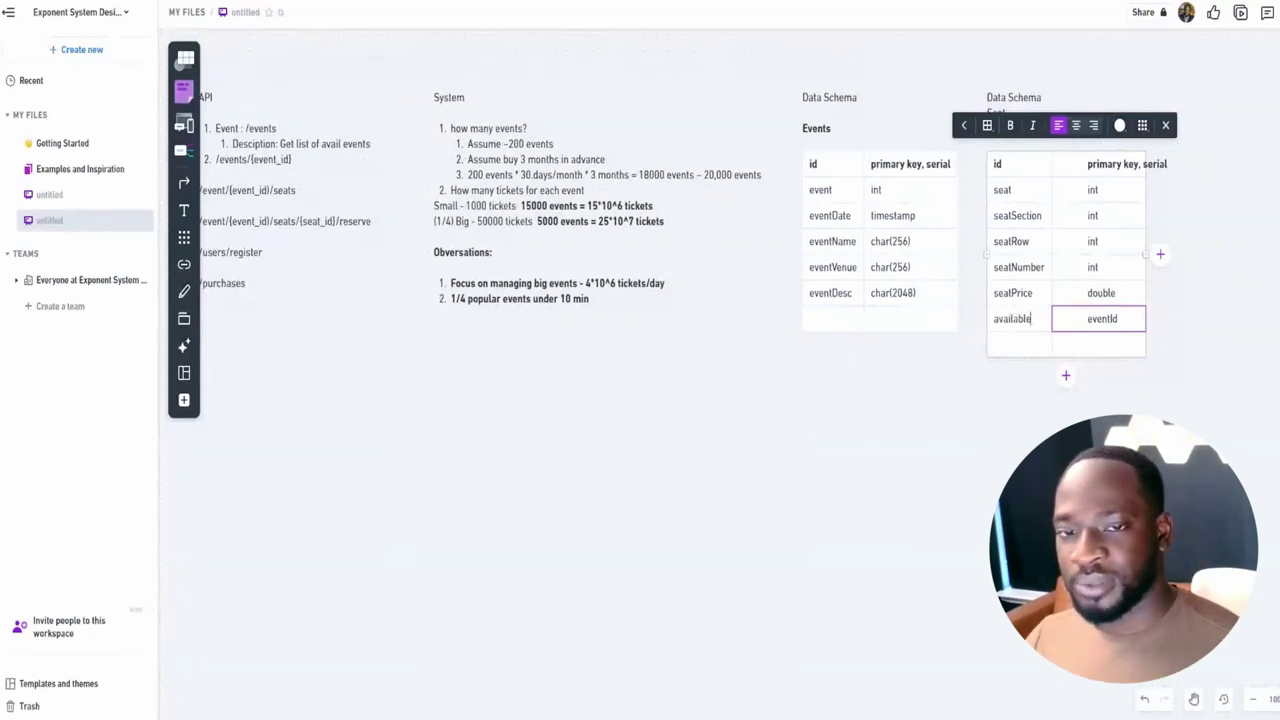
{"action": "key", "text": "Tab"}
{"action": "type", "text": "b"}
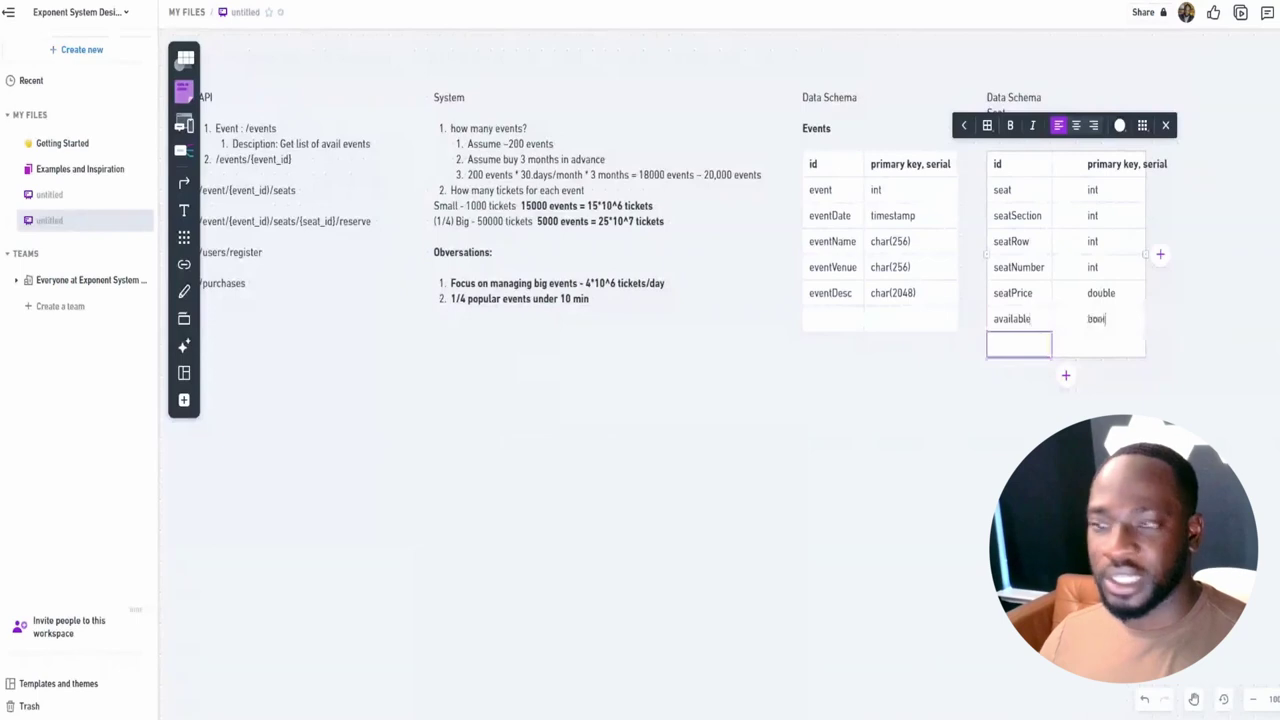
{"action": "type", "text": "ool"}
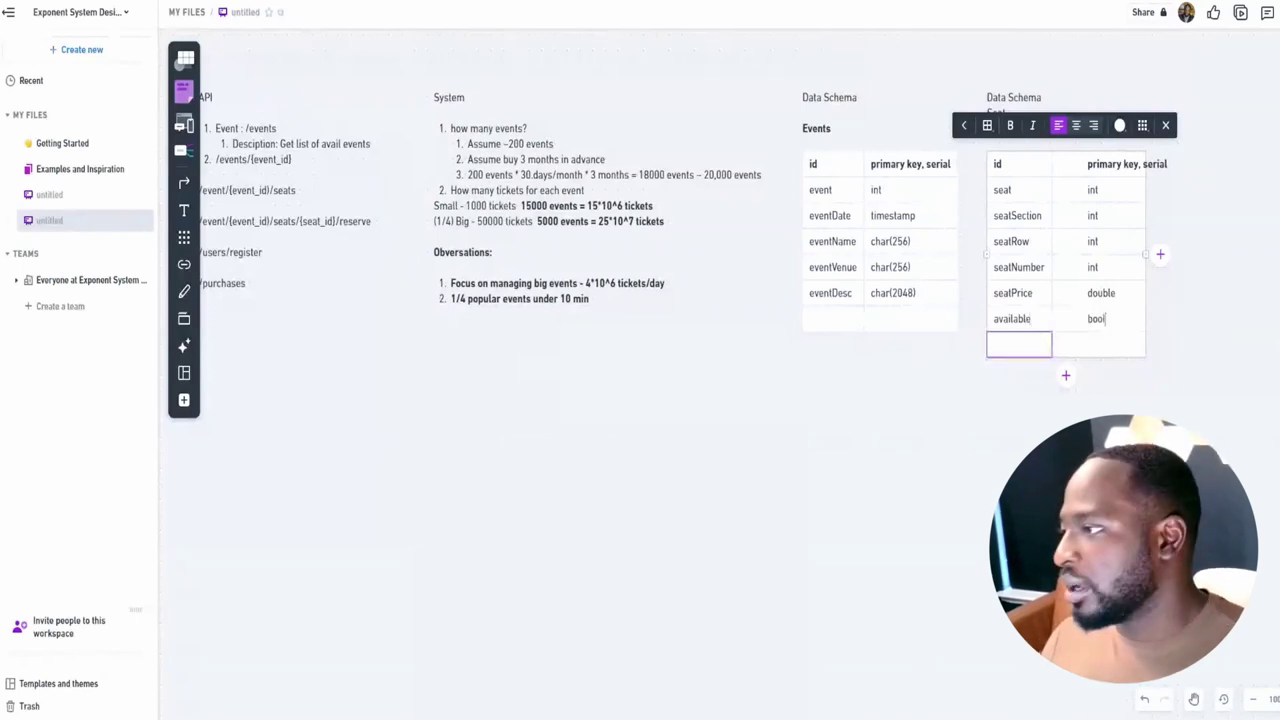
{"action": "type", "text": "event"}
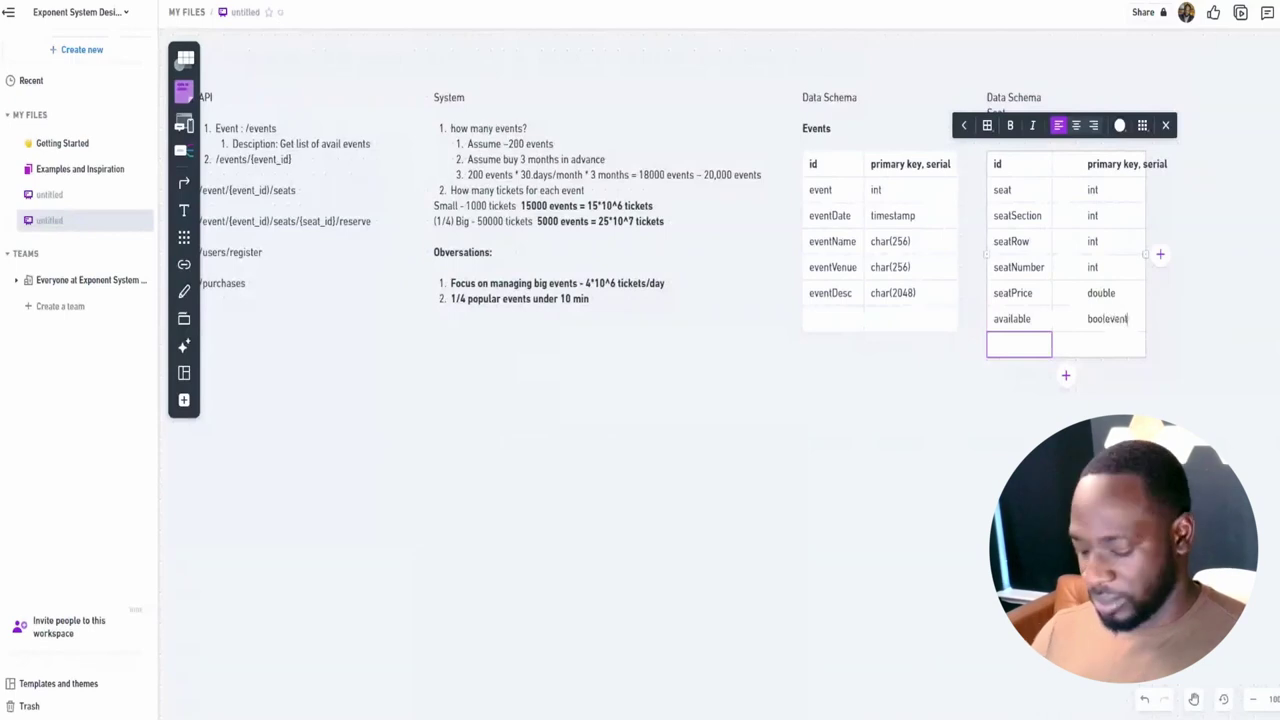
{"action": "type", "text": "Id"}
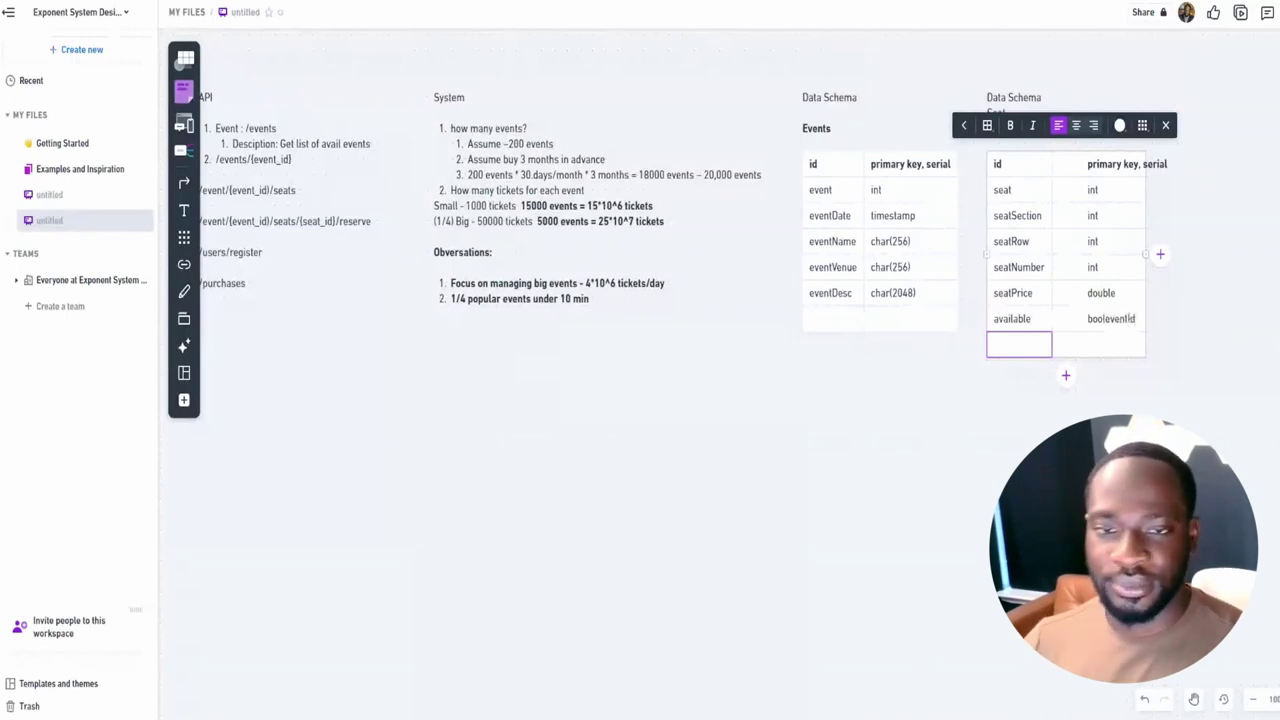
{"action": "key", "text": "BackSpace"}
{"action": "key", "text": "BackSpace"}
{"action": "key", "text": "BackSpace"}
{"action": "key", "text": "BackSpace"}
{"action": "key", "text": "BackSpace"}
{"action": "key", "text": "BackSpace"}
{"action": "key", "text": "BackSpace"}
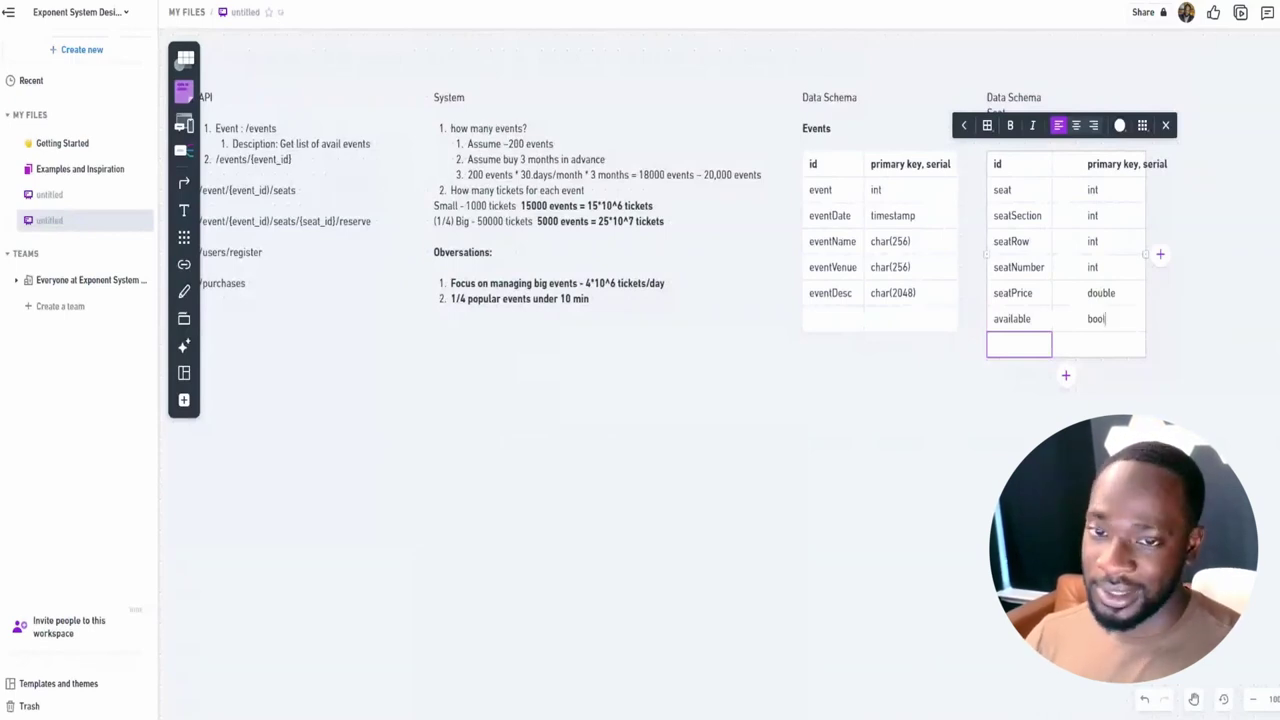
Enter eventId as the field name in the Seat table's last row and finish editing the table
{"action": "type", "text": "eventId"}
{"action": "key", "text": "Tab"}
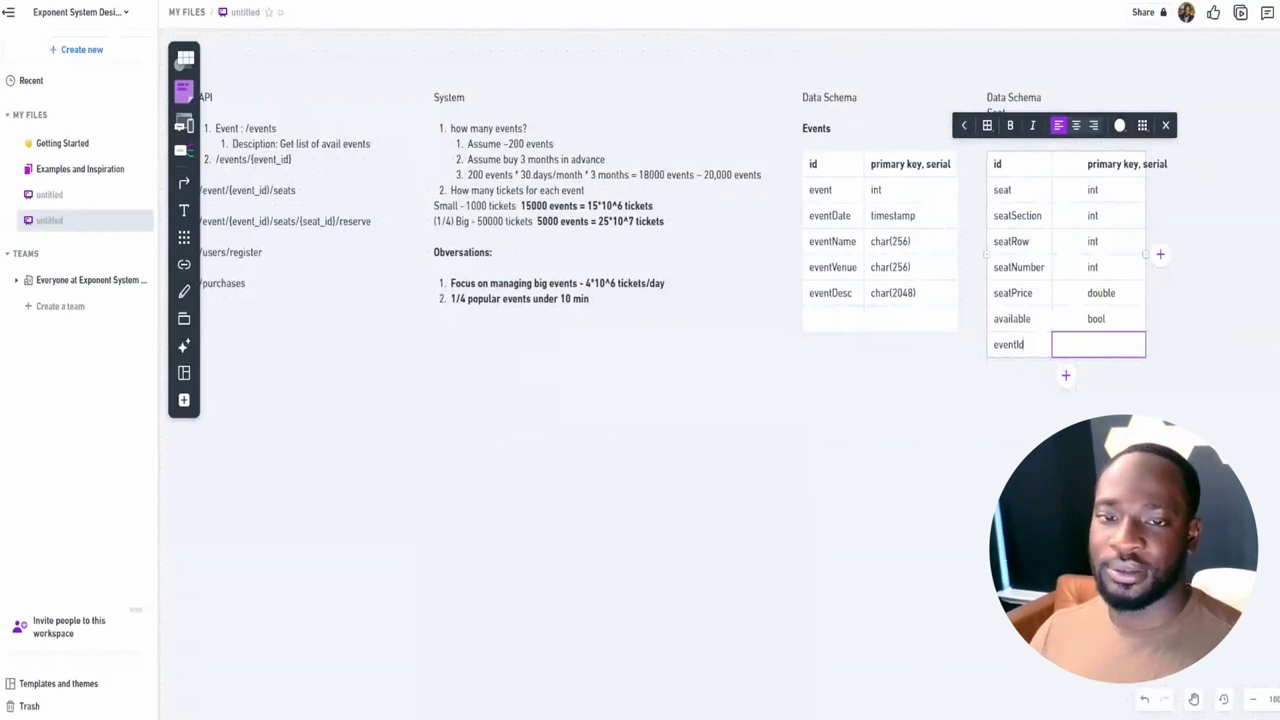
{"action": "key", "text": "shift+Tab"}
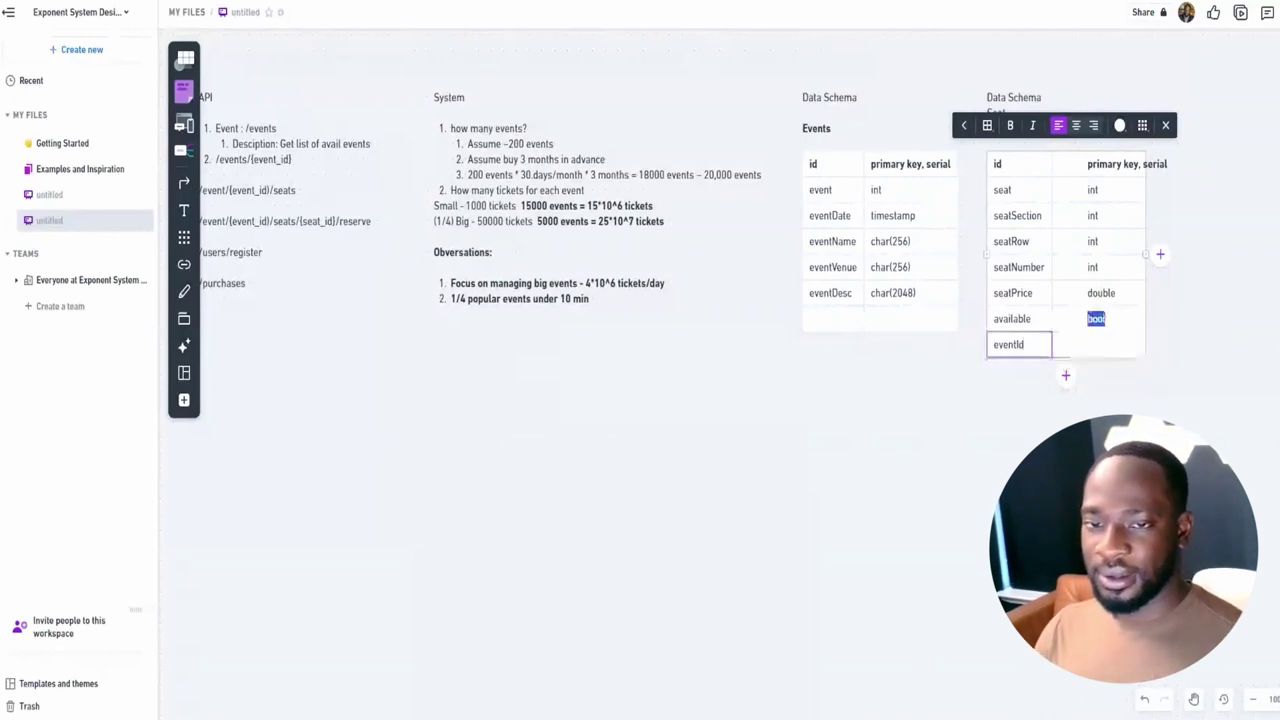
{"action": "left_click", "coordinate": [1098, 344]}
{"action": "key", "text": "shift+Tab"}
{"action": "left_click", "coordinate": [1098, 344]}
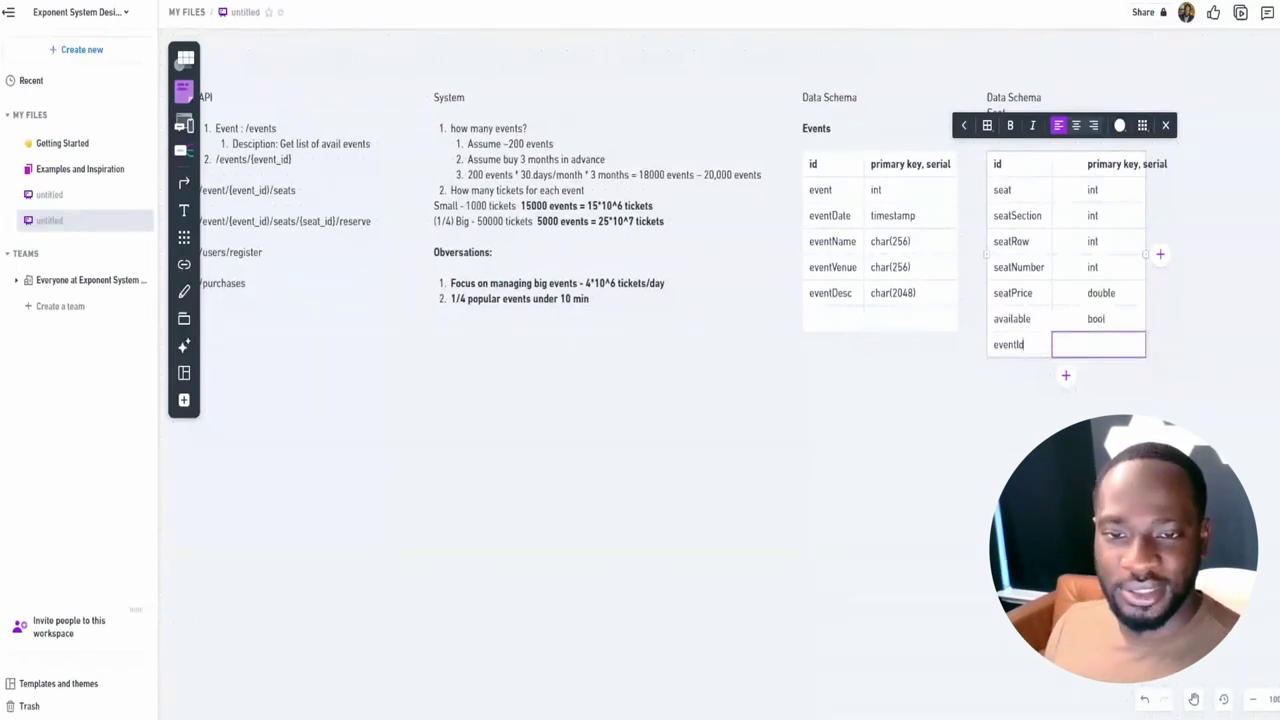
{"action": "key", "text": "shift+Tab"}
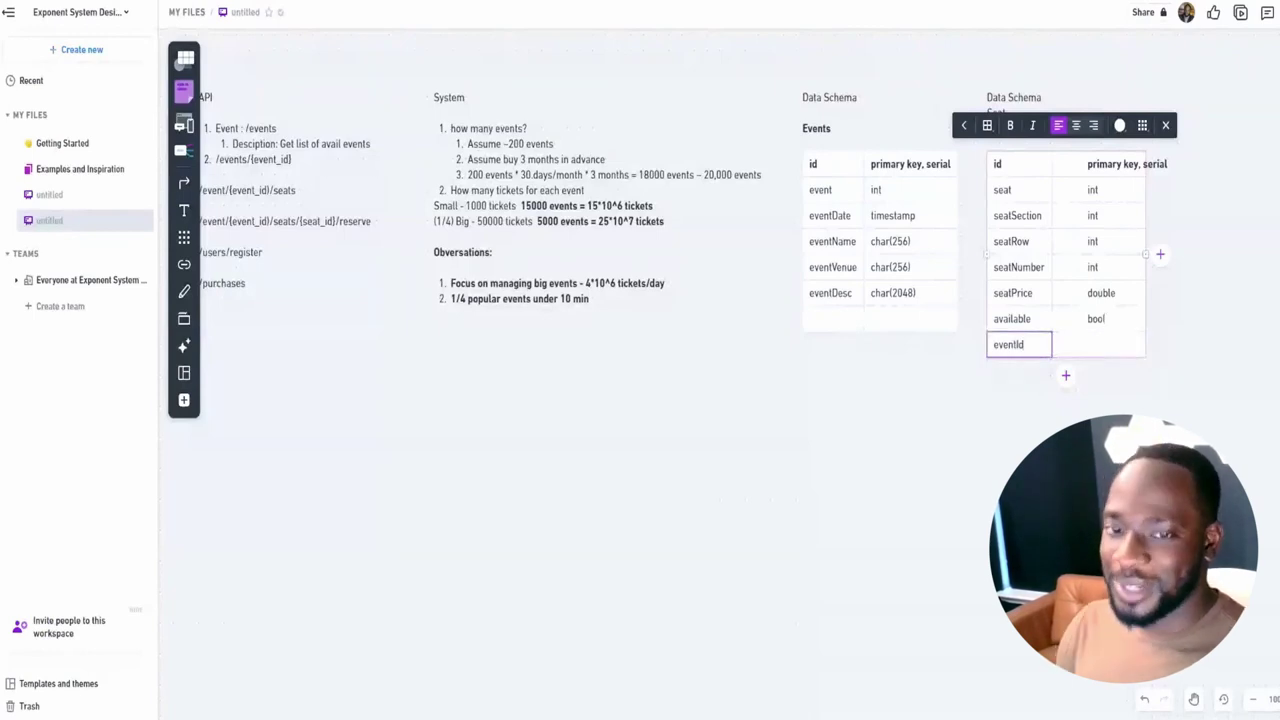
{"action": "key", "text": "Tab"}
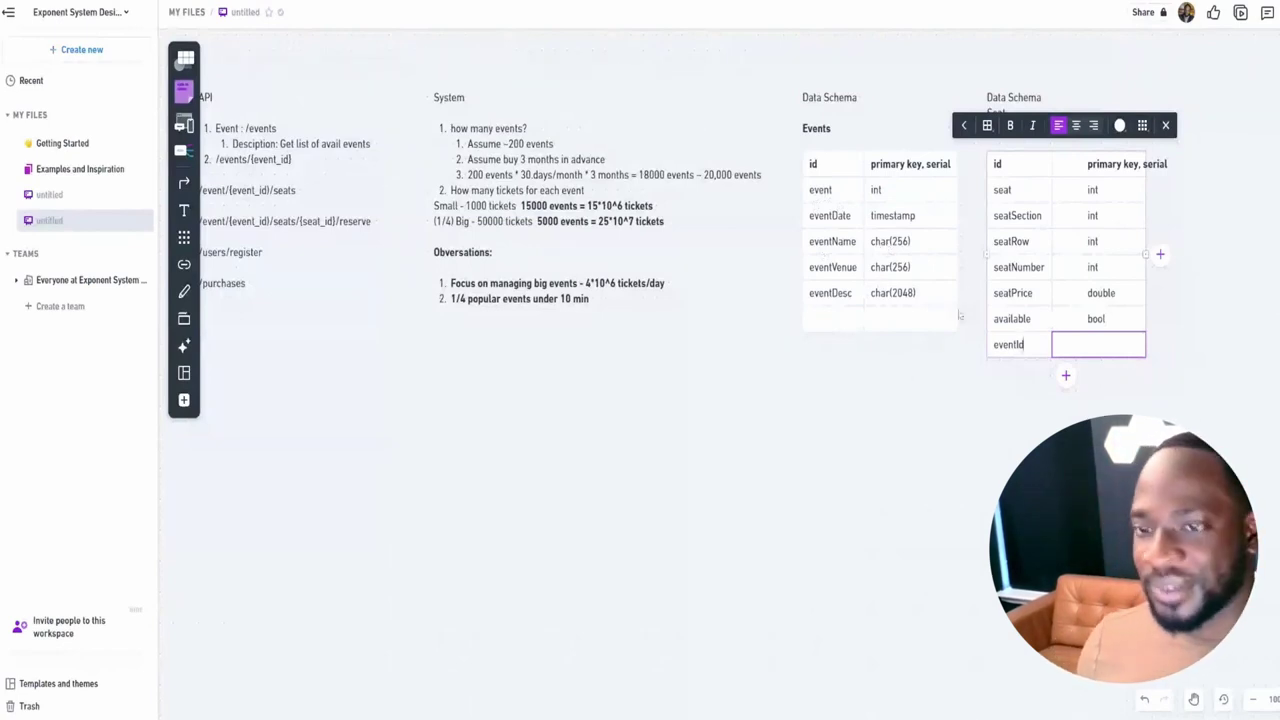
{"action": "left_click", "coordinate": [814, 364]}
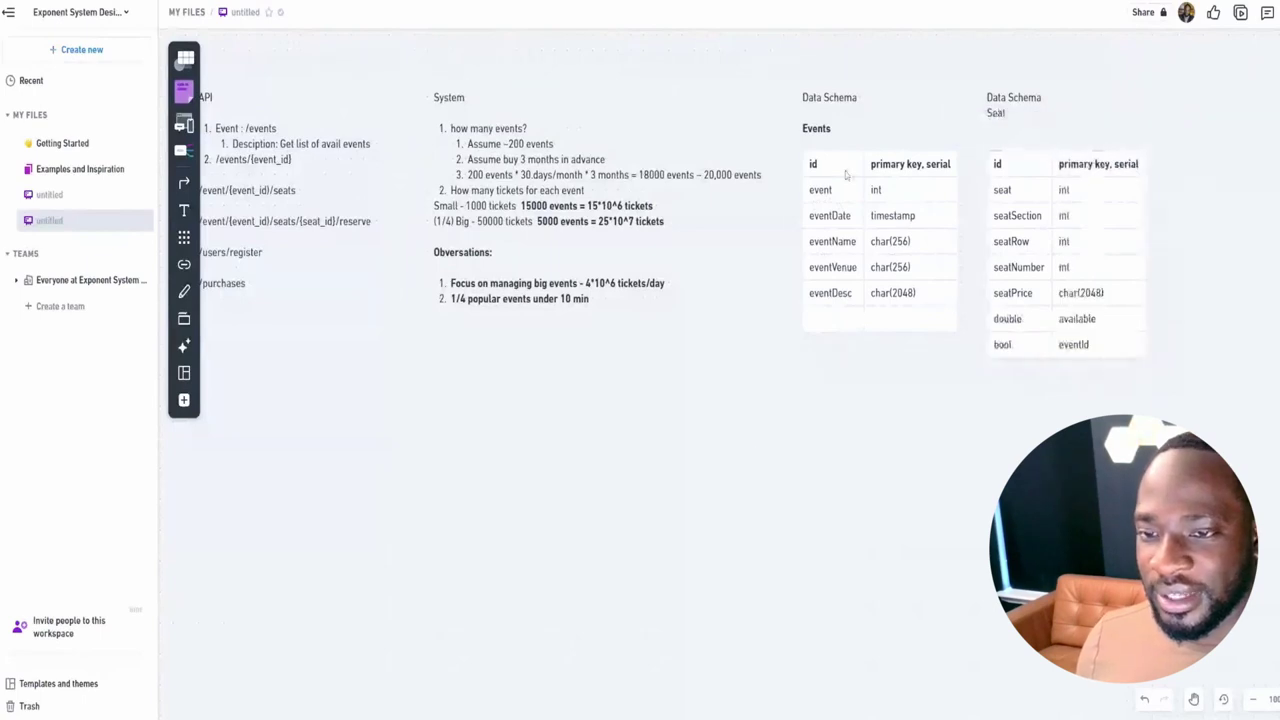
Place a copy of the Events table directly below the original
{"action": "left_click", "coordinate": [1035, 305]}
{"action": "left_click", "coordinate": [898, 328]}
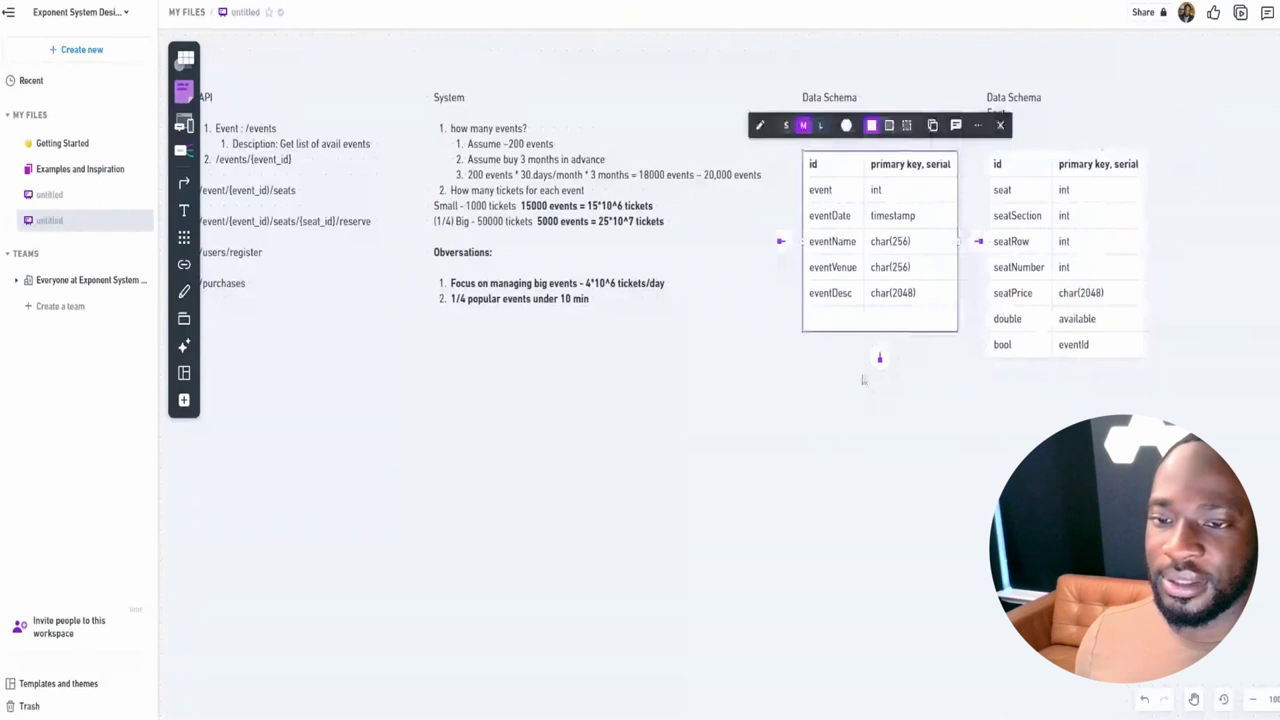
{"action": "left_click", "coordinate": [864, 380]}
{"action": "left_click_drag", "start_coordinate": [891, 371], "coordinate": [860, 560]}
{"action": "left_click", "coordinate": [818, 341]}
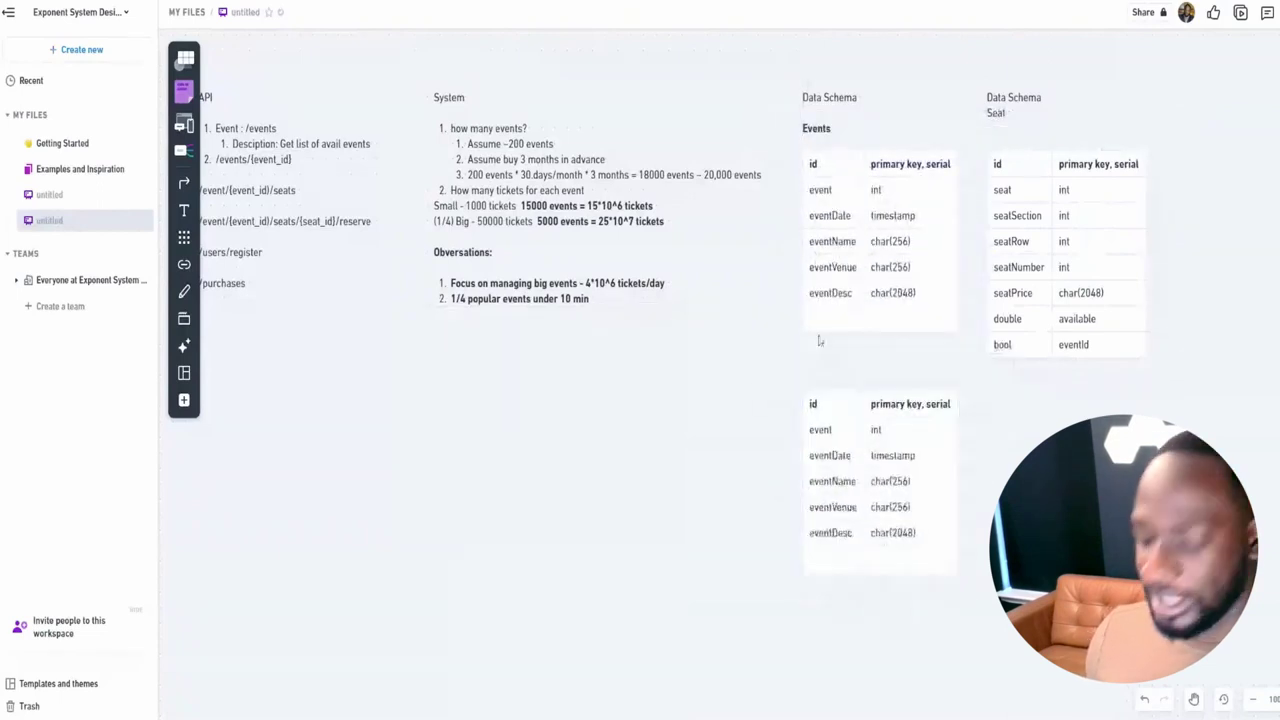
Add the text title User above the copied table
{"action": "key", "text": "t"}
{"action": "left_click", "coordinate": [813, 368]}
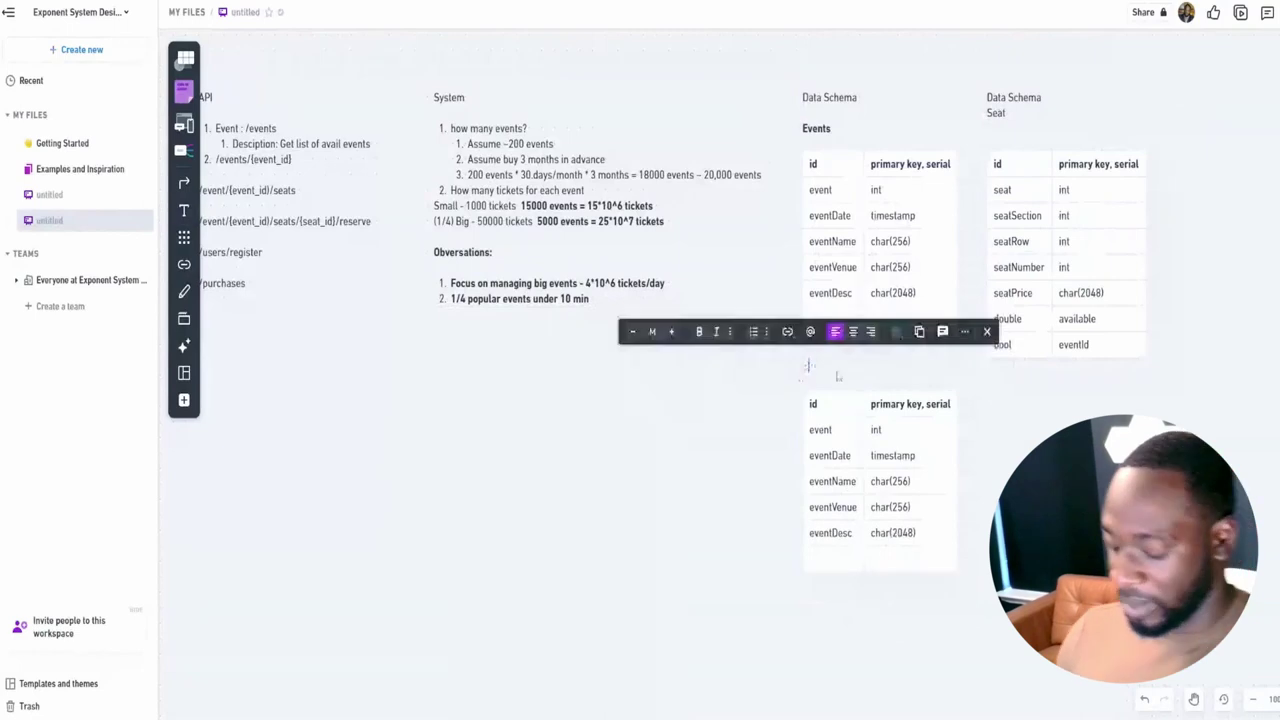
{"action": "type", "text": "User"}
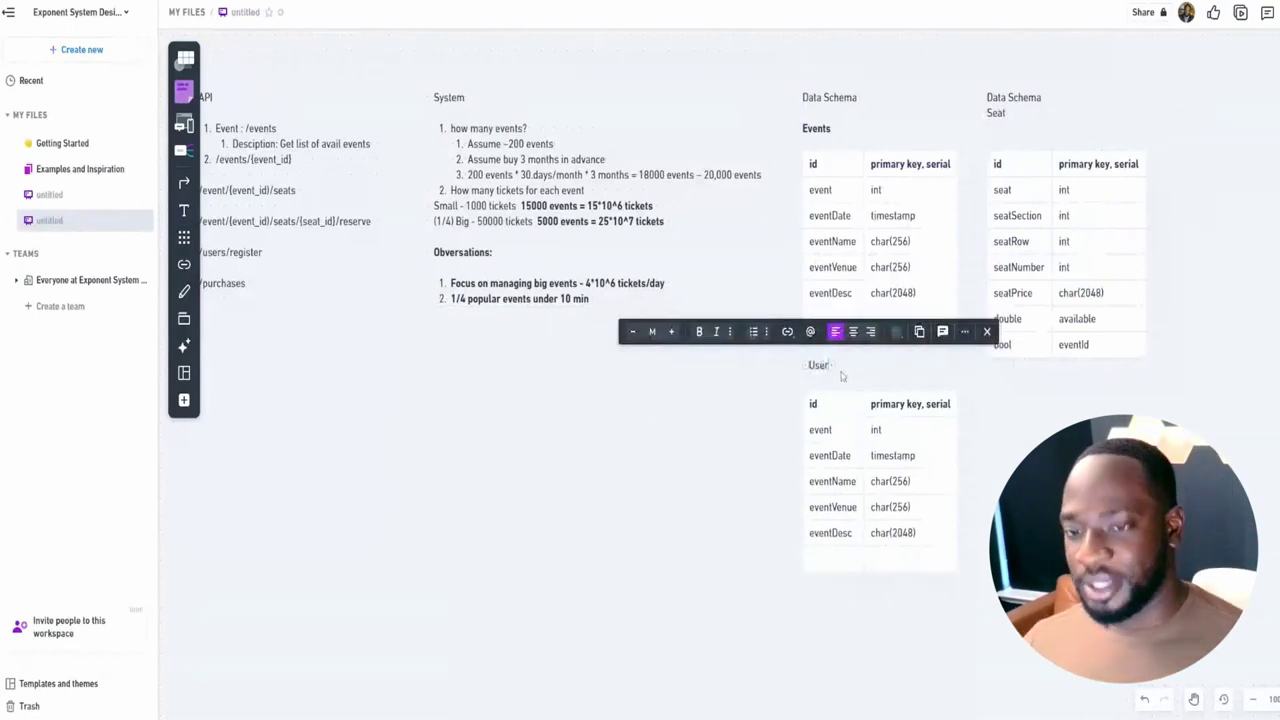
Rename the event, eventDate and eventName fields in the User table to userId, userName and userPassword
{"action": "left_click", "coordinate": [817, 440]}
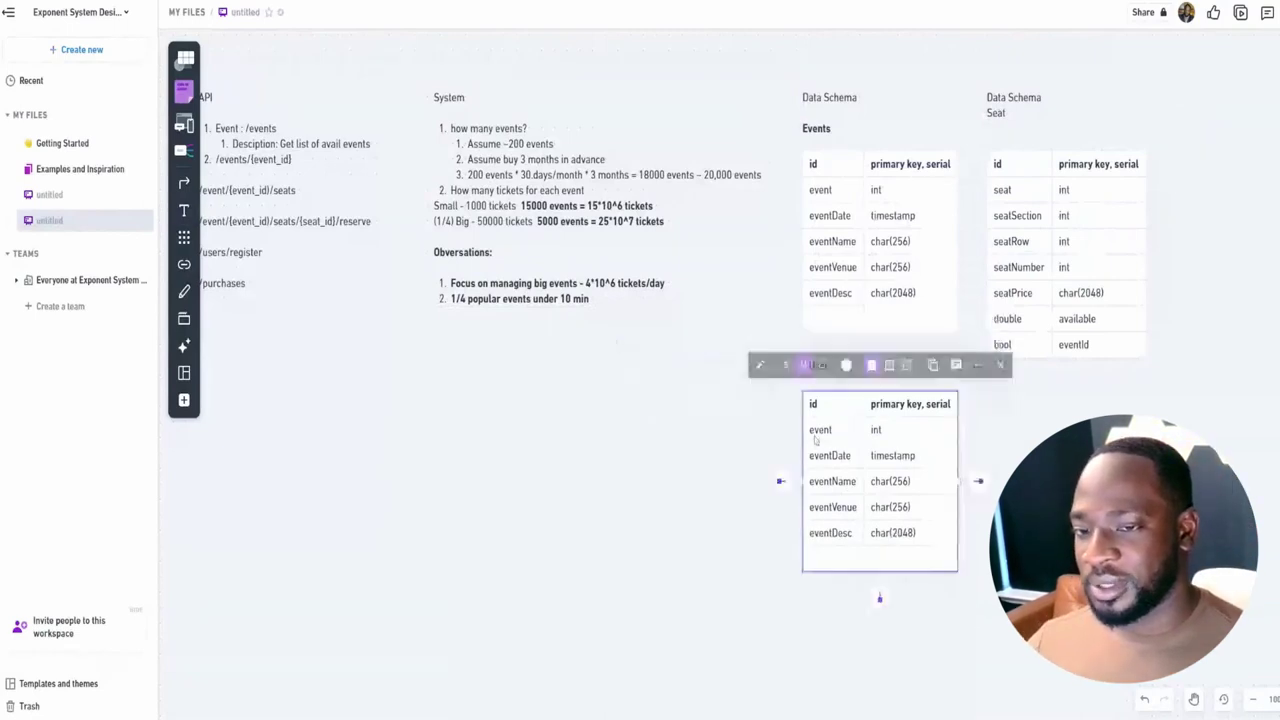
{"action": "double_click", "coordinate": [820, 433]}
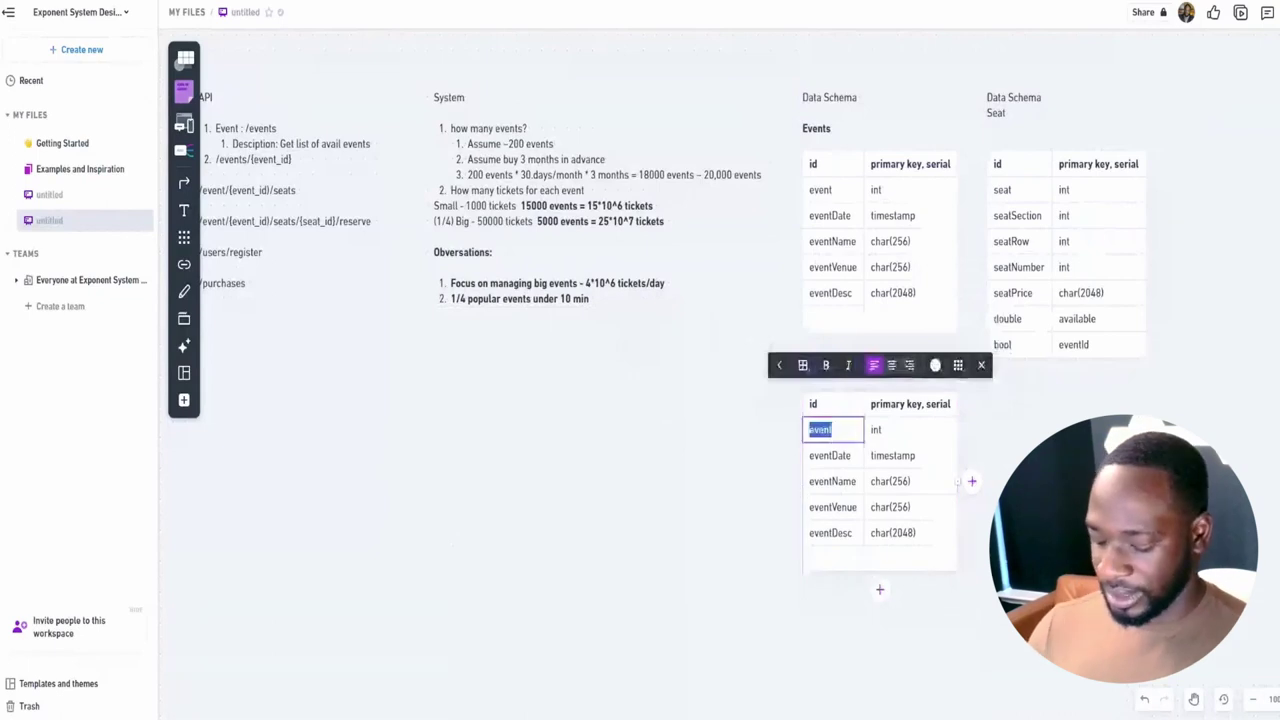
{"action": "type", "text": "userId"}
{"action": "left_click", "coordinate": [811, 455]}
{"action": "double_click", "coordinate": [811, 455]}
{"action": "type", "text": "userName"}
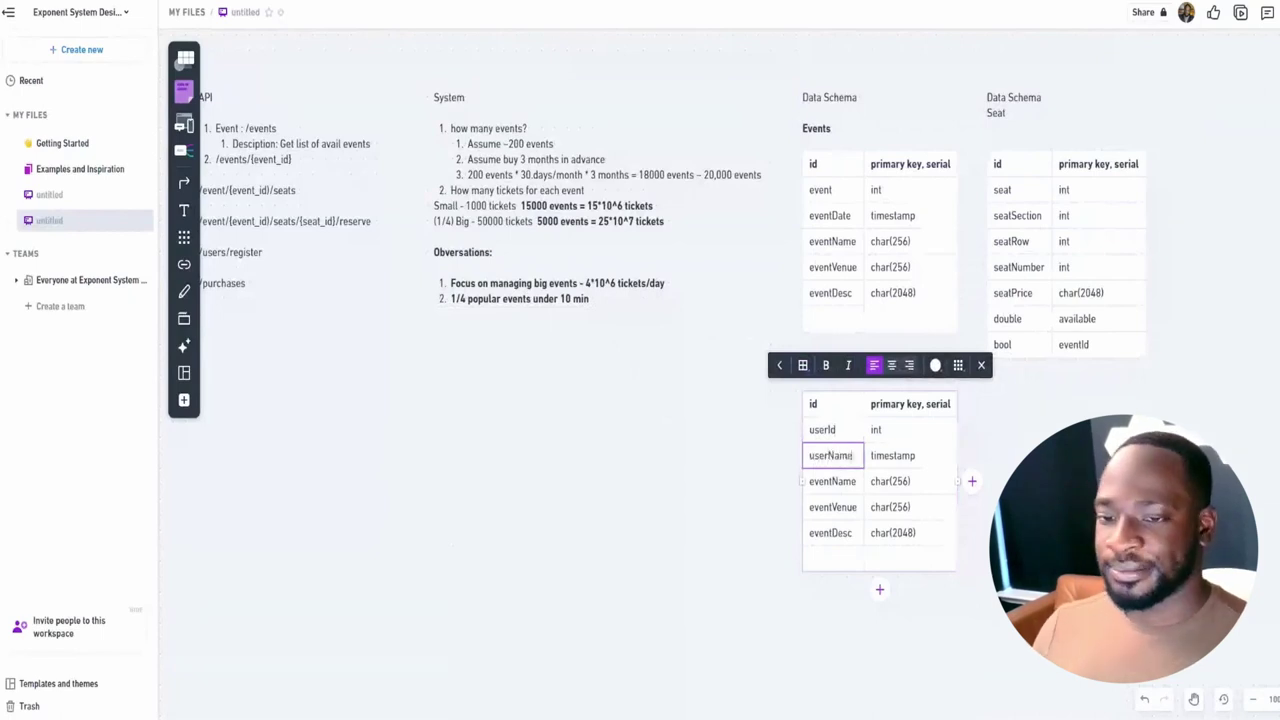
{"action": "double_click", "coordinate": [811, 481]}
{"action": "type", "text": "userPass"}
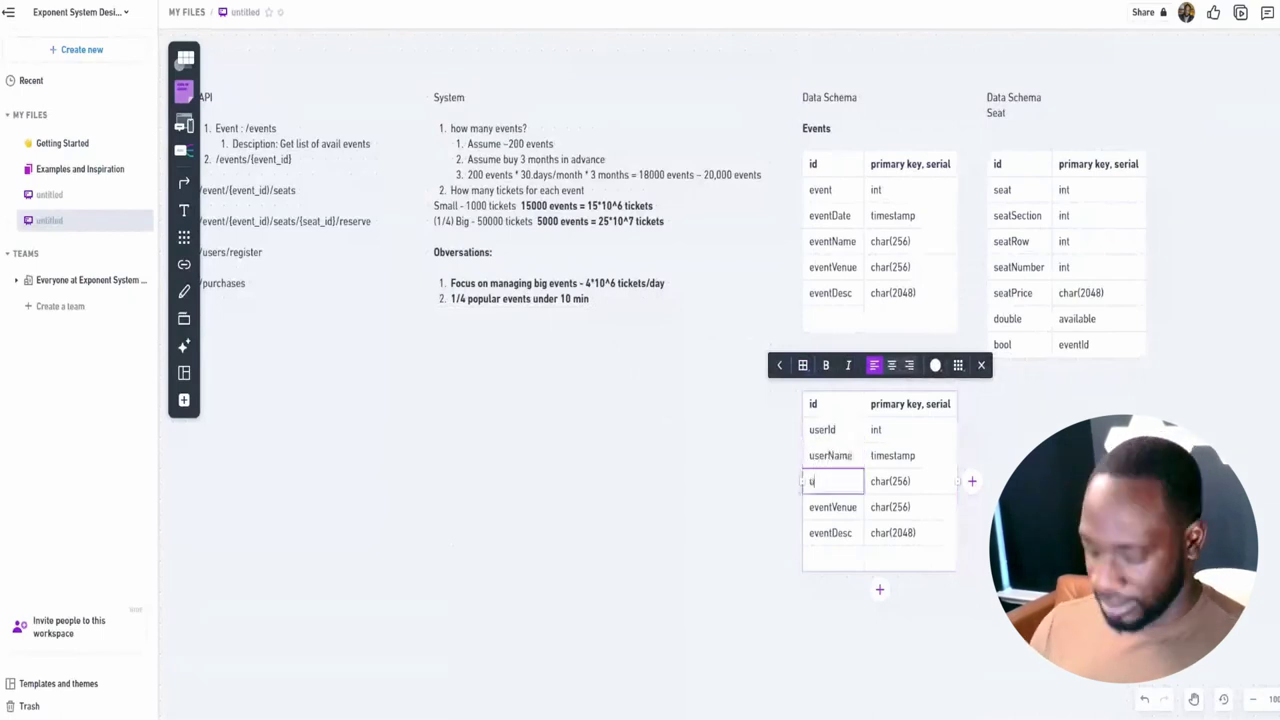
{"action": "type", "text": "word"}
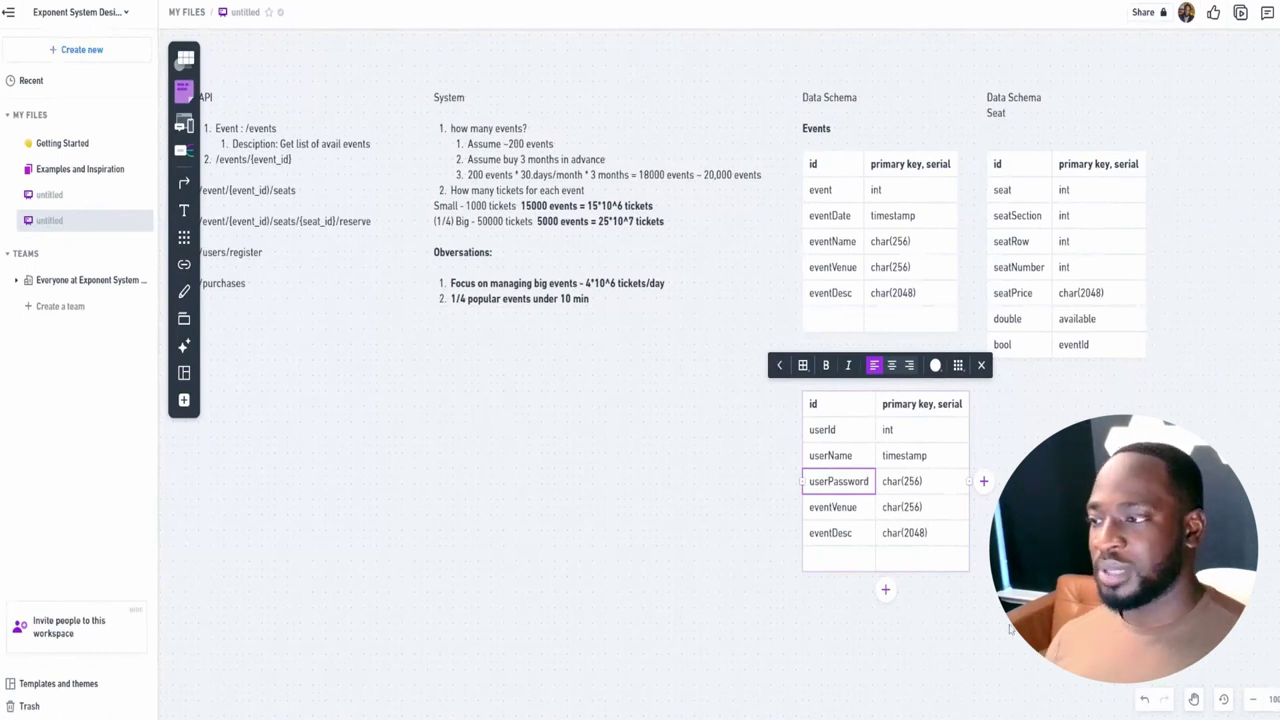
Replace the data type of userPassword in the User table with varchar SHAR 256
{"action": "scroll", "coordinate": [1009, 628], "scroll_direction": "down", "scroll_amount": 1}
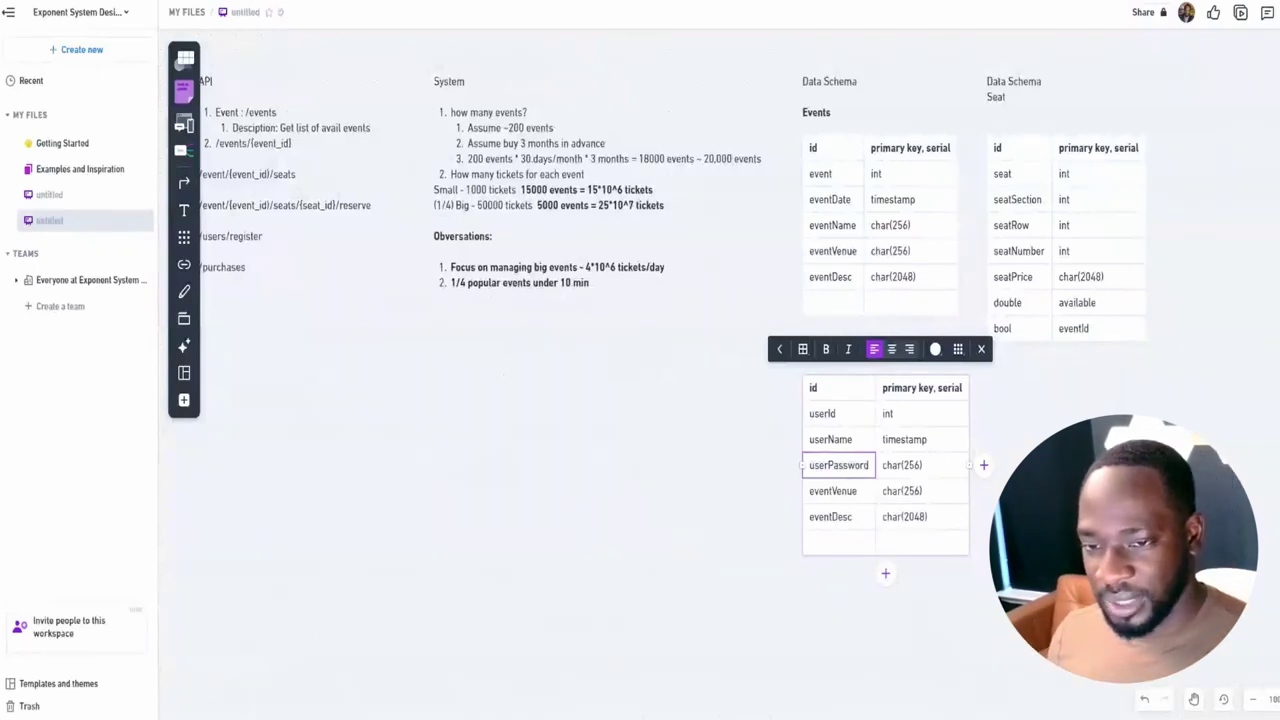
{"action": "left_click", "coordinate": [838, 542]}
{"action": "left_click", "coordinate": [988, 607]}
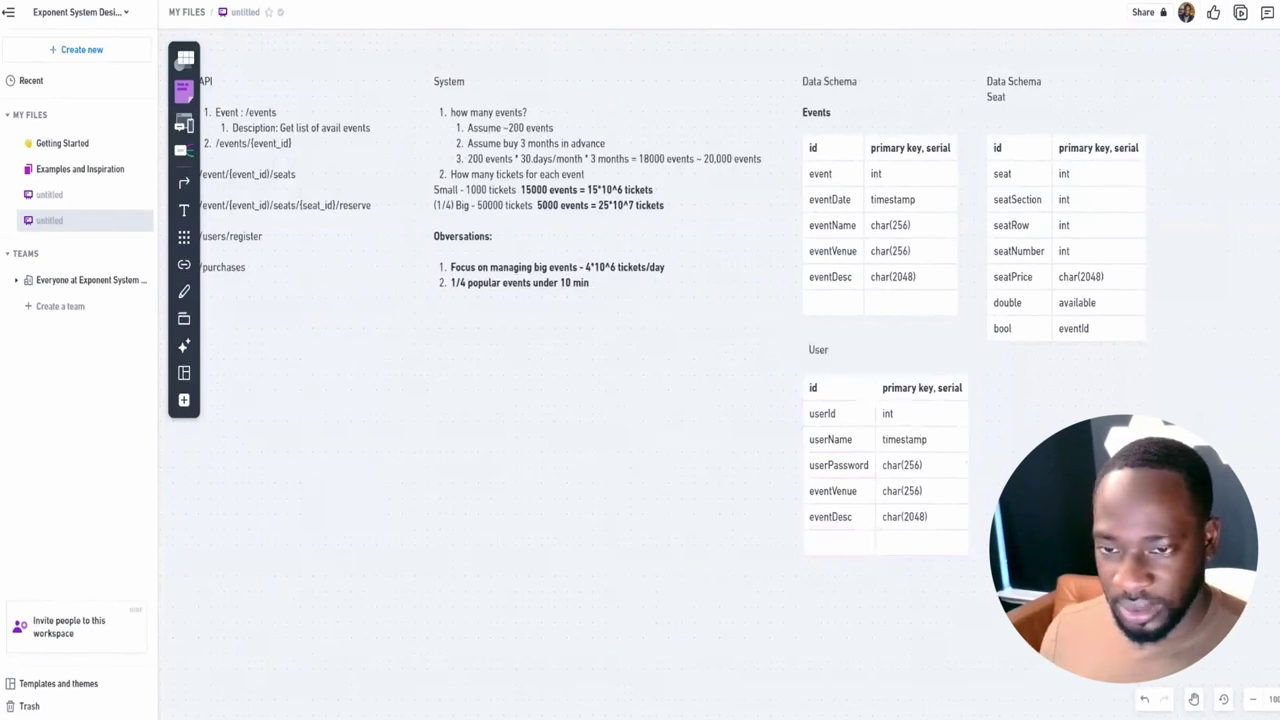
{"action": "left_click", "coordinate": [922, 478]}
{"action": "double_click", "coordinate": [912, 465]}
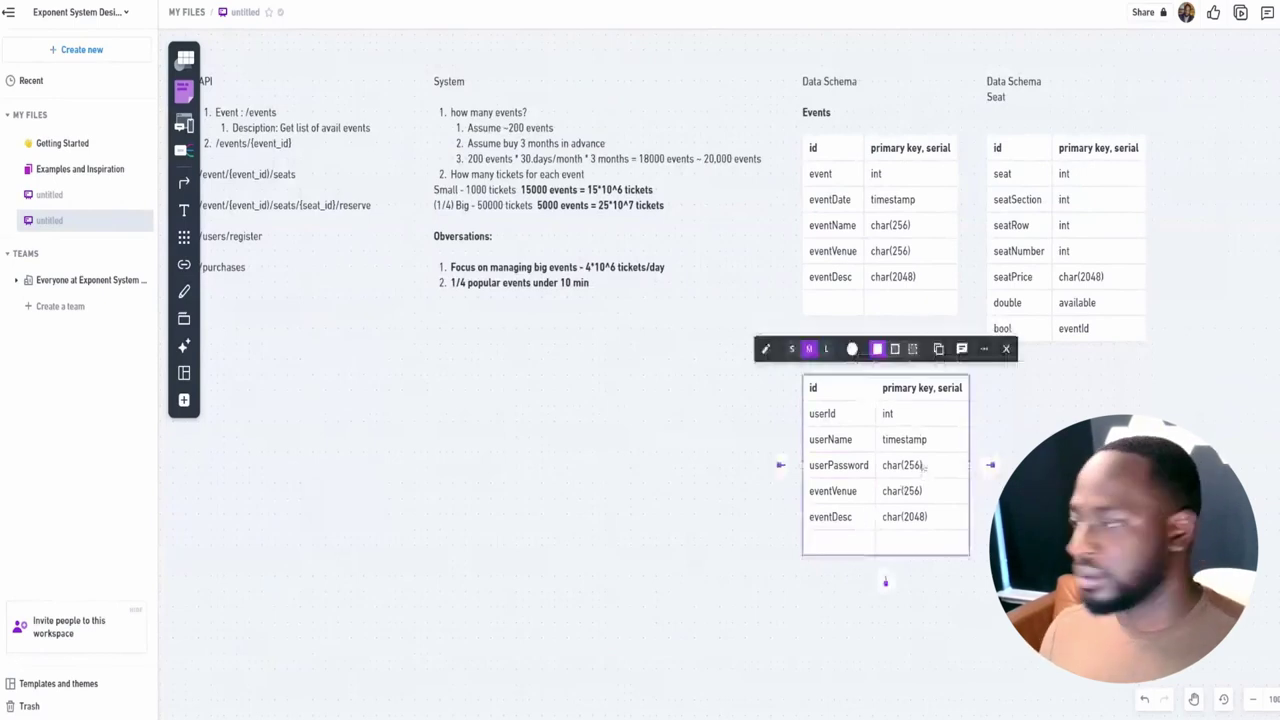
{"action": "key", "text": "ctrl+a"}
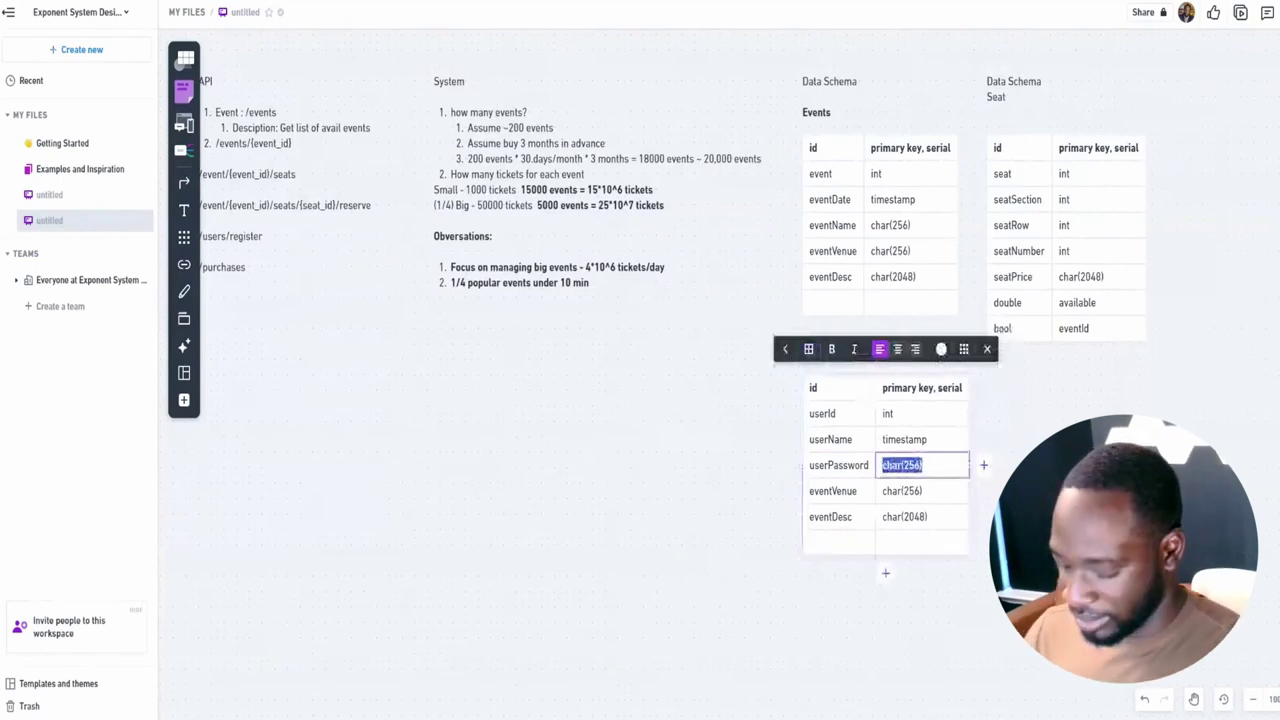
{"action": "type", "text": "varcha"}
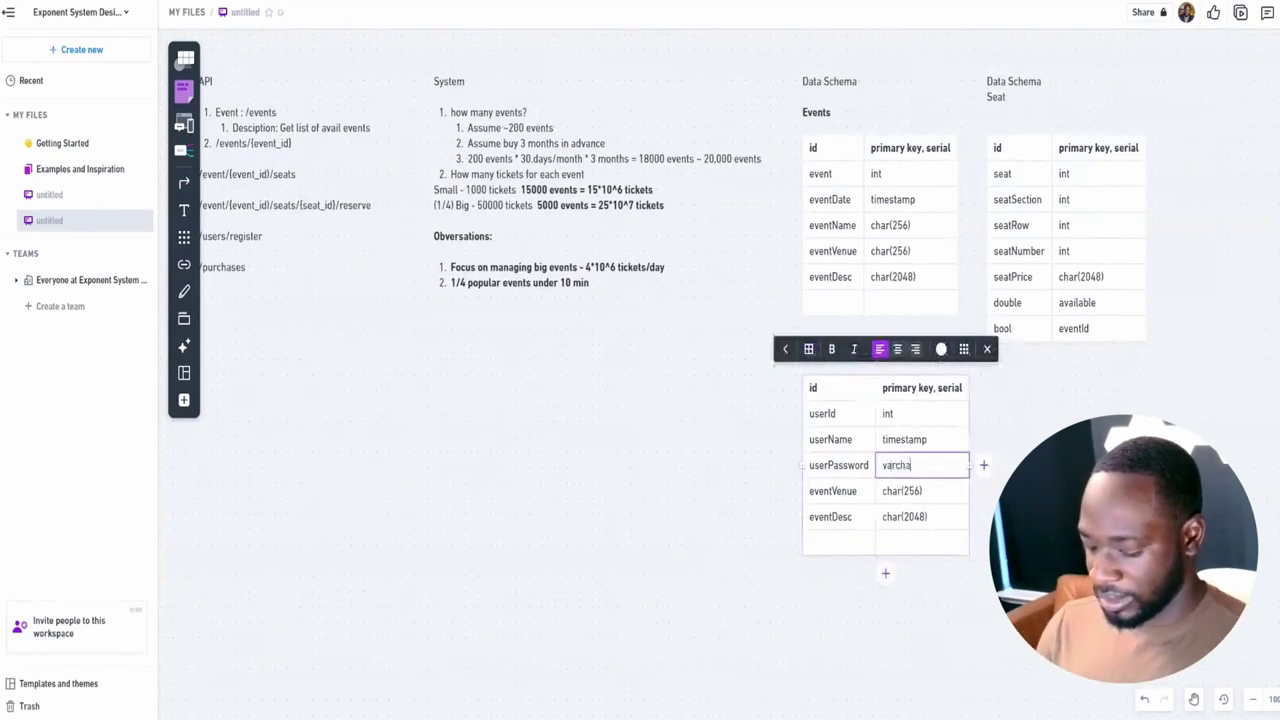
{"action": "type", "text": "r SHA"}
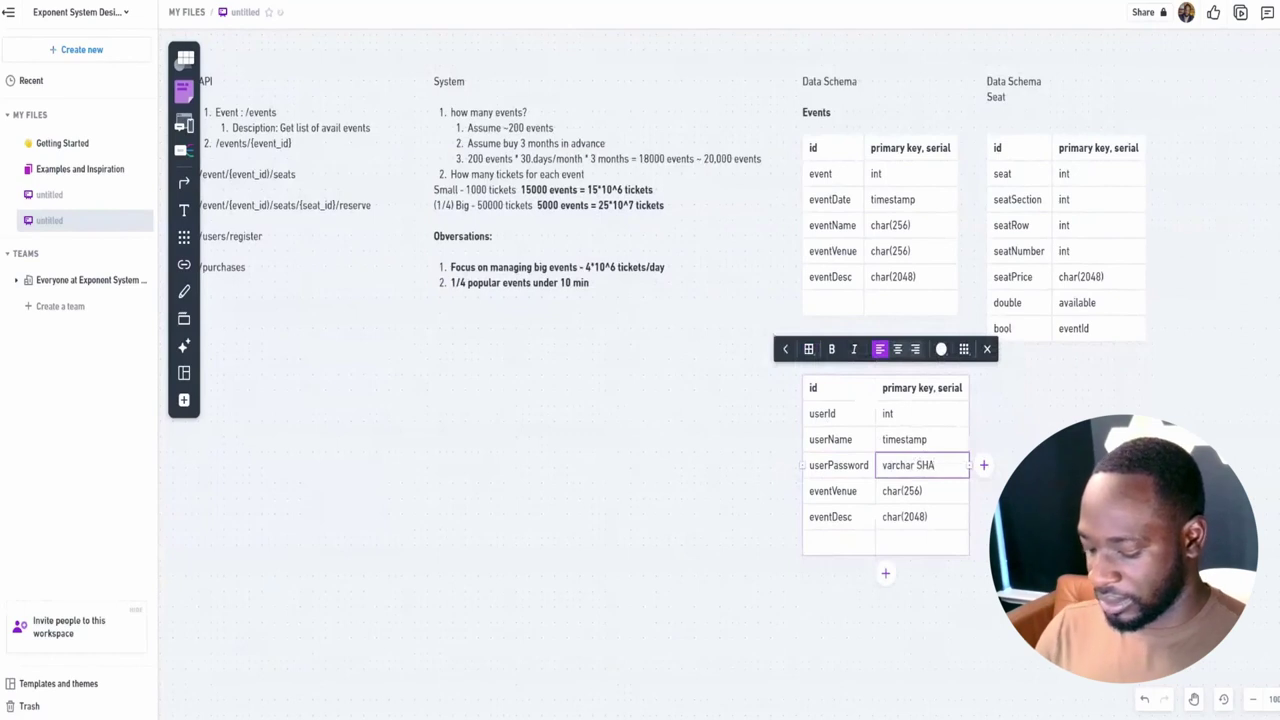
{"action": "type", "text": "R 256("}
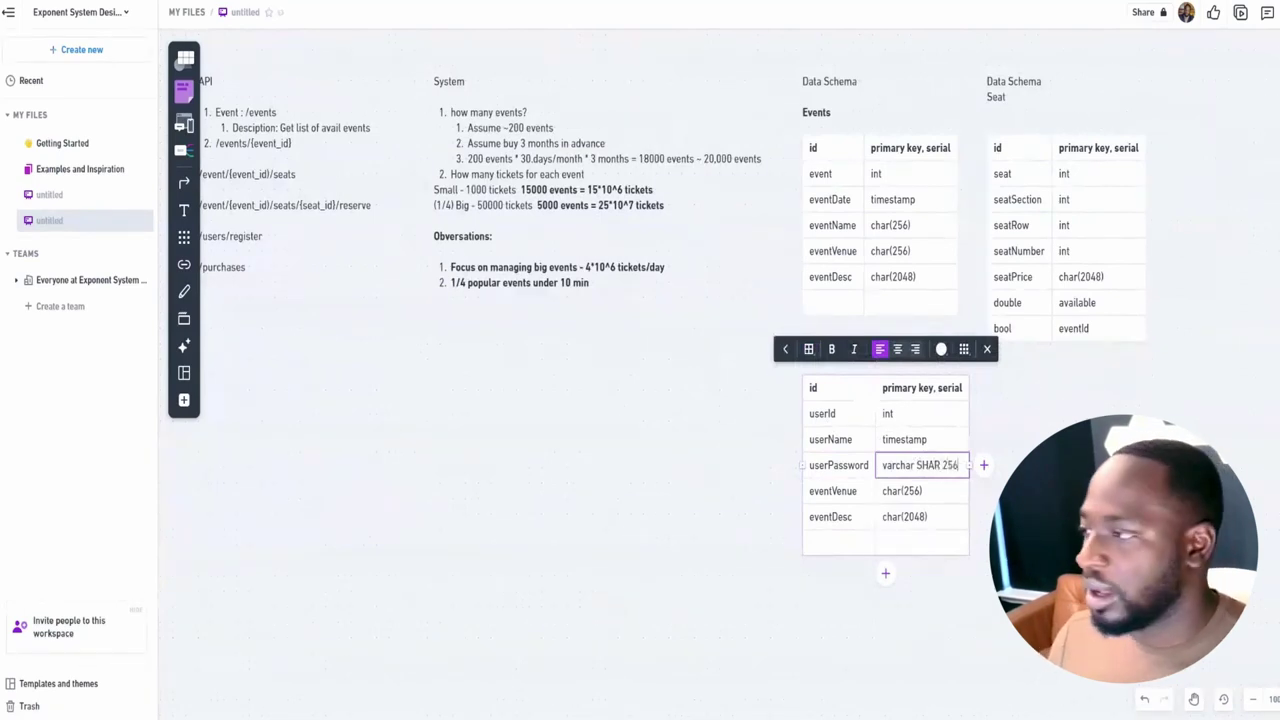
Rename the eventVenue field in the User table to userCCNum
{"action": "left_click_drag", "start_coordinate": [840, 491], "coordinate": [900, 517]}
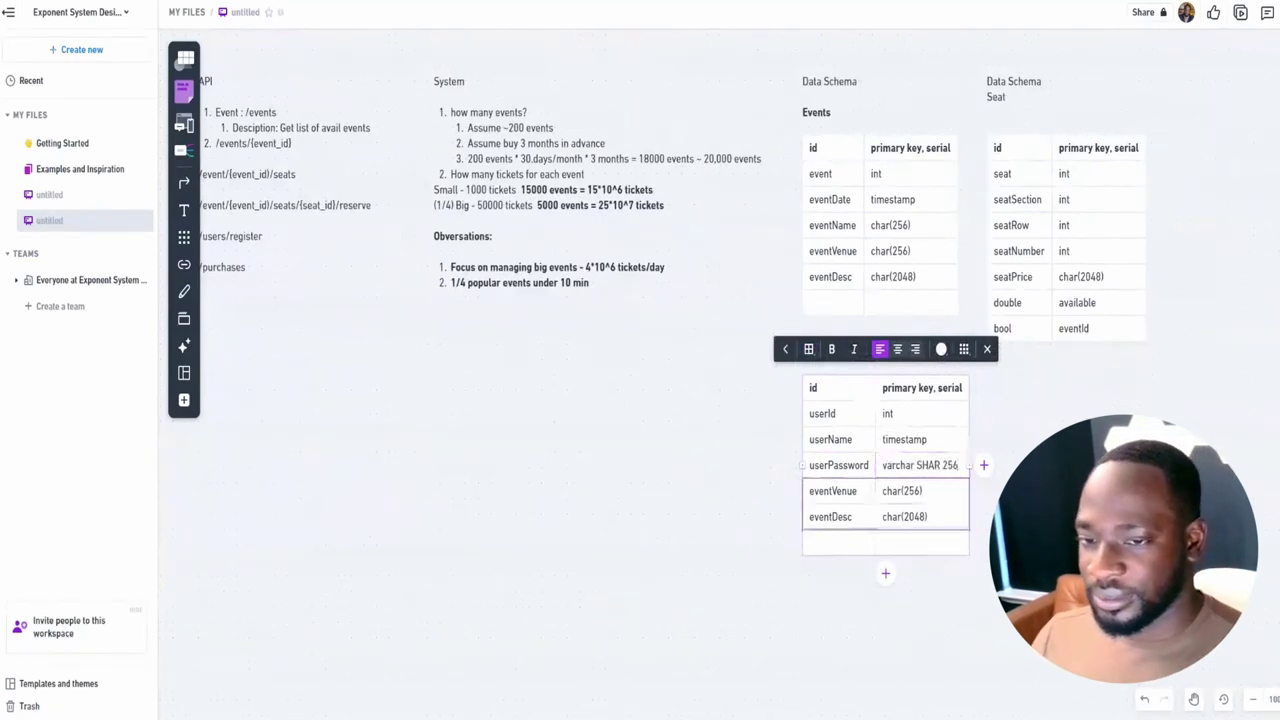
{"action": "left_click", "coordinate": [902, 491]}
{"action": "left_click", "coordinate": [833, 491]}
{"action": "double_click", "coordinate": [833, 491]}
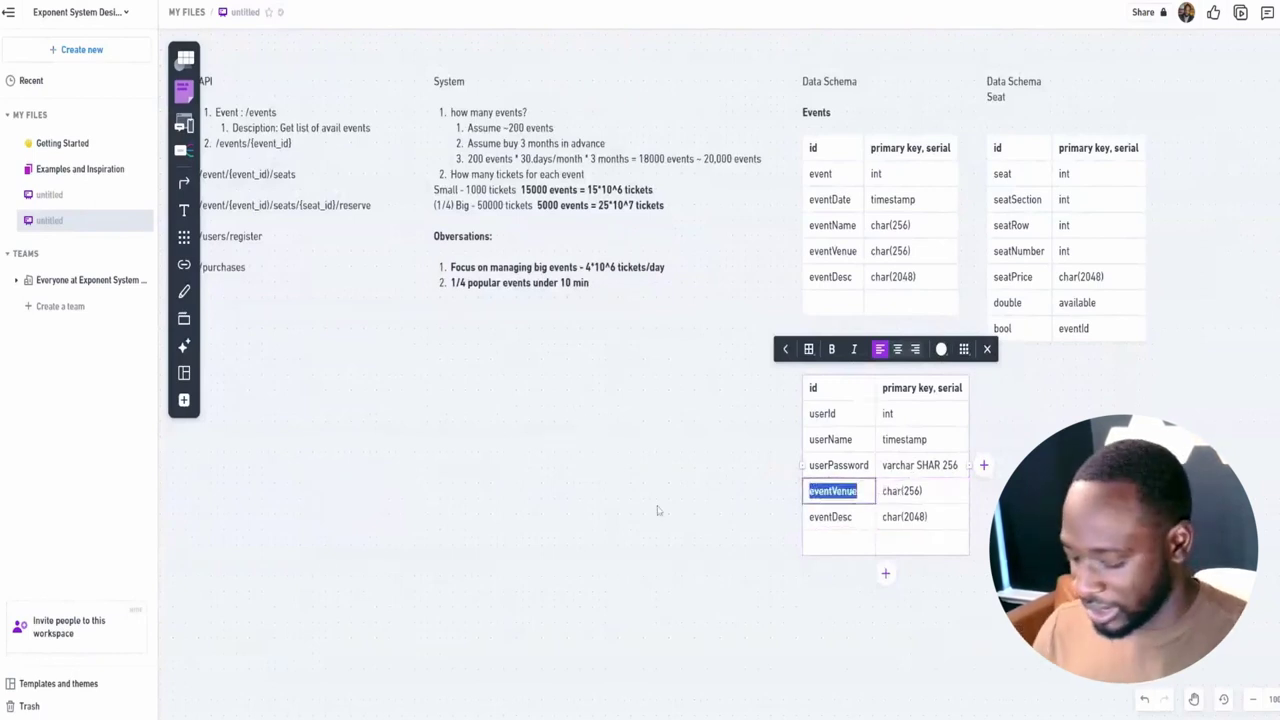
{"action": "type", "text": "userC"}
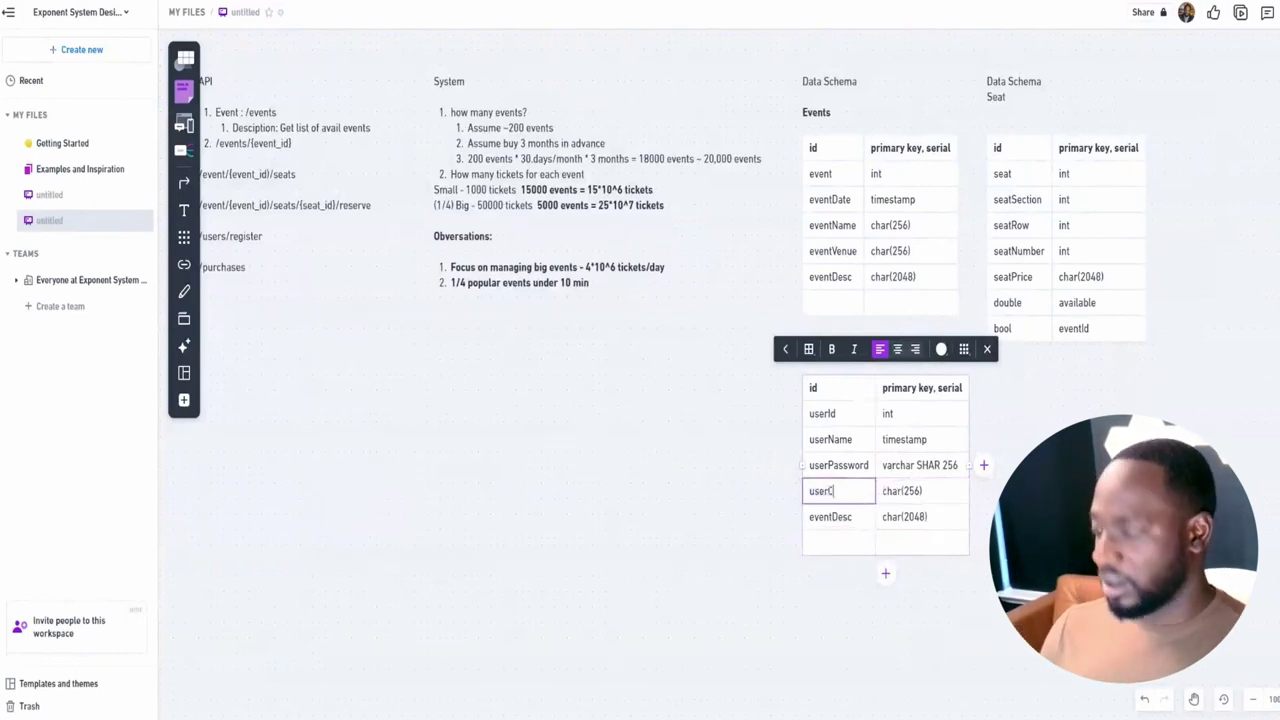
{"action": "type", "text": "CNum"}
Rename the eventDesc field in the User table to uuserCCExp and finish editing the table
{"action": "left_click", "coordinate": [830, 516]}
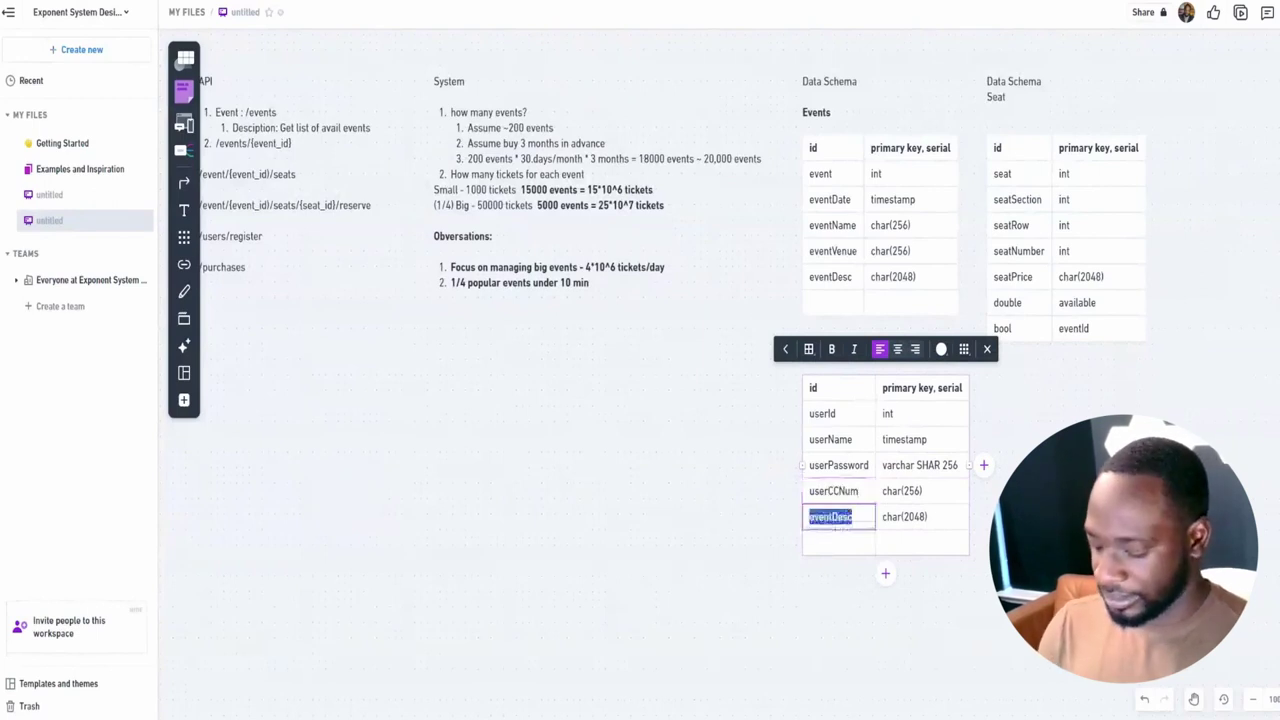
{"action": "type", "text": "uuserCC"}
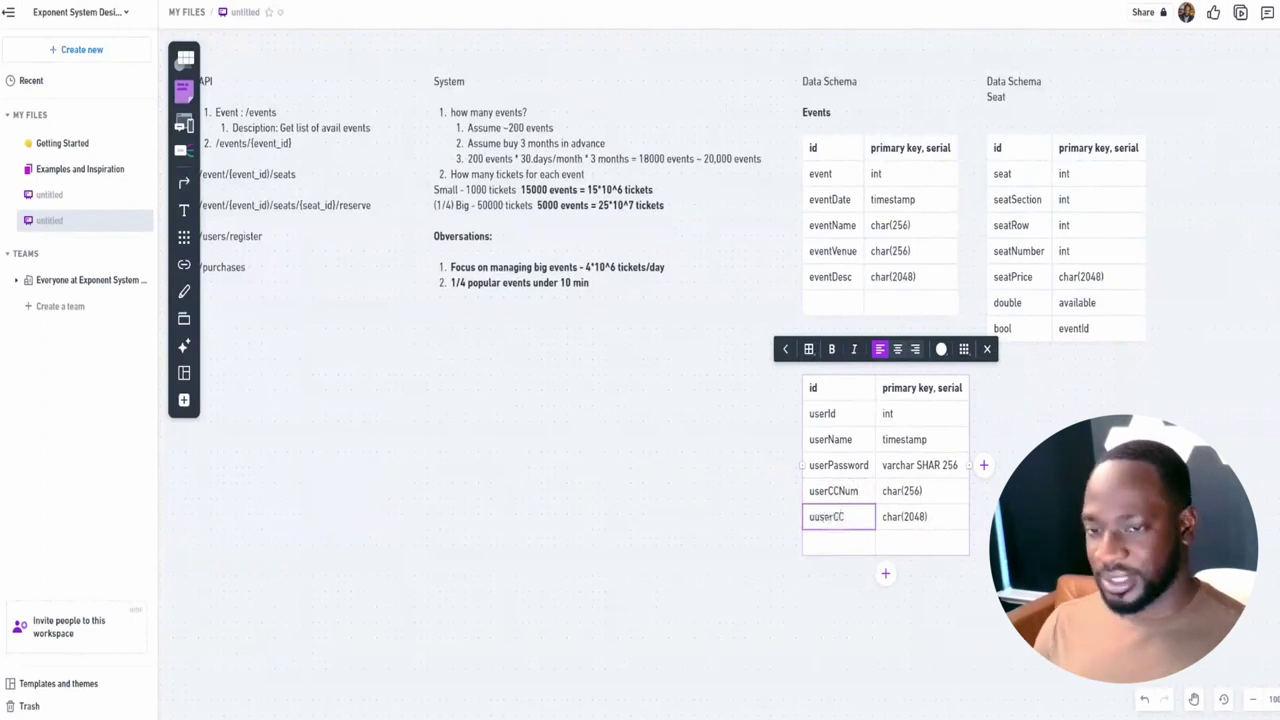
{"action": "type", "text": "Exp"}
{"action": "left_click", "coordinate": [838, 542]}
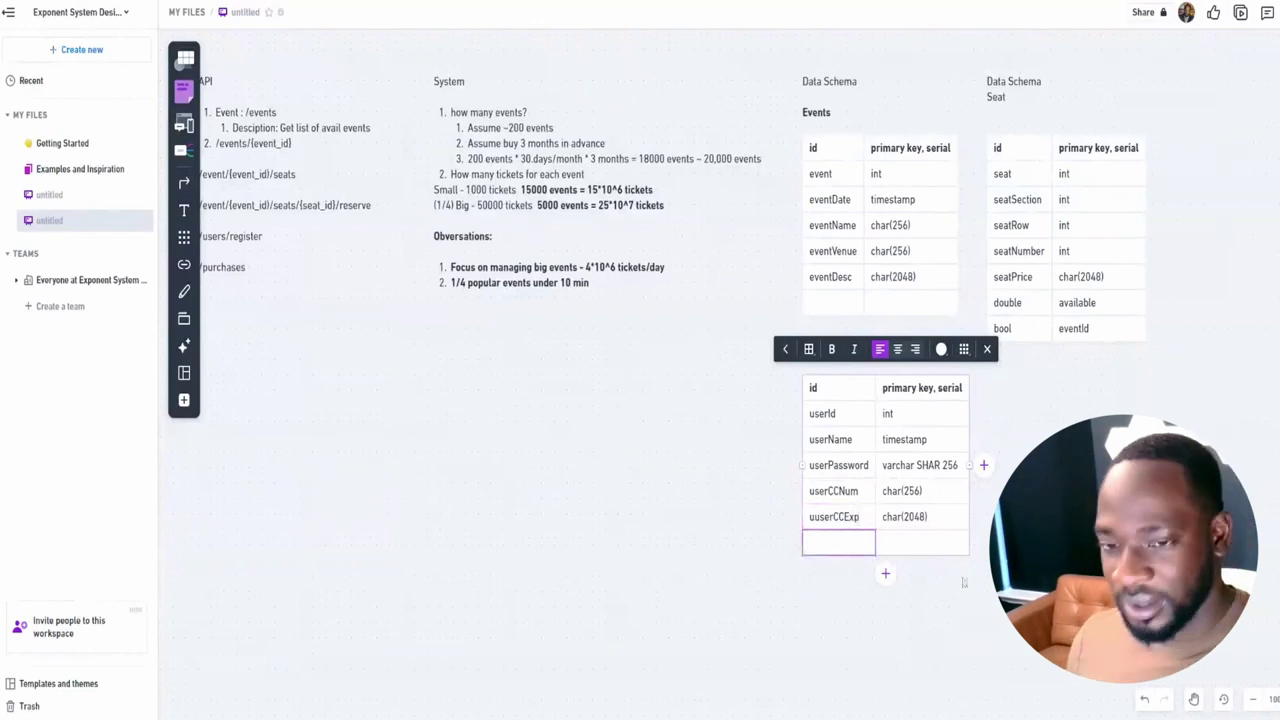
{"action": "key", "text": "Escape"}
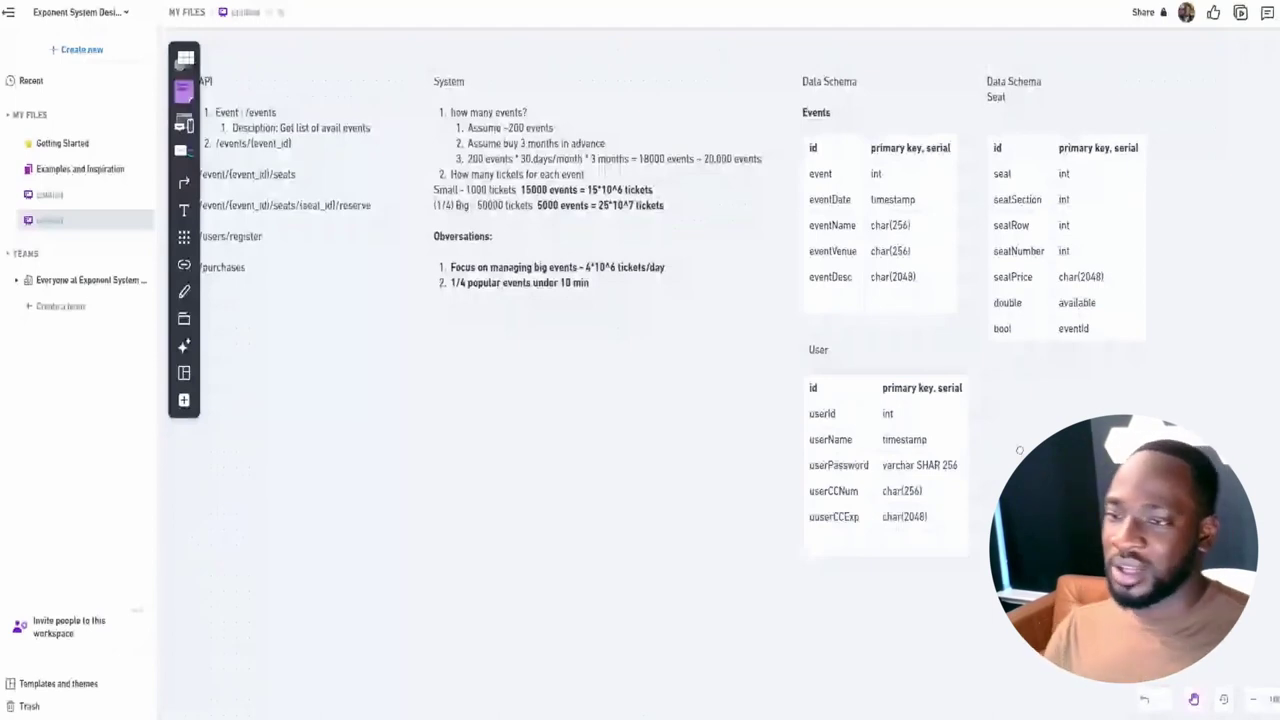
Set the data types of userCCNum and uuserCCExp in the User table to int
{"action": "left_click_drag", "start_coordinate": [1019, 450], "coordinate": [821, 345]}
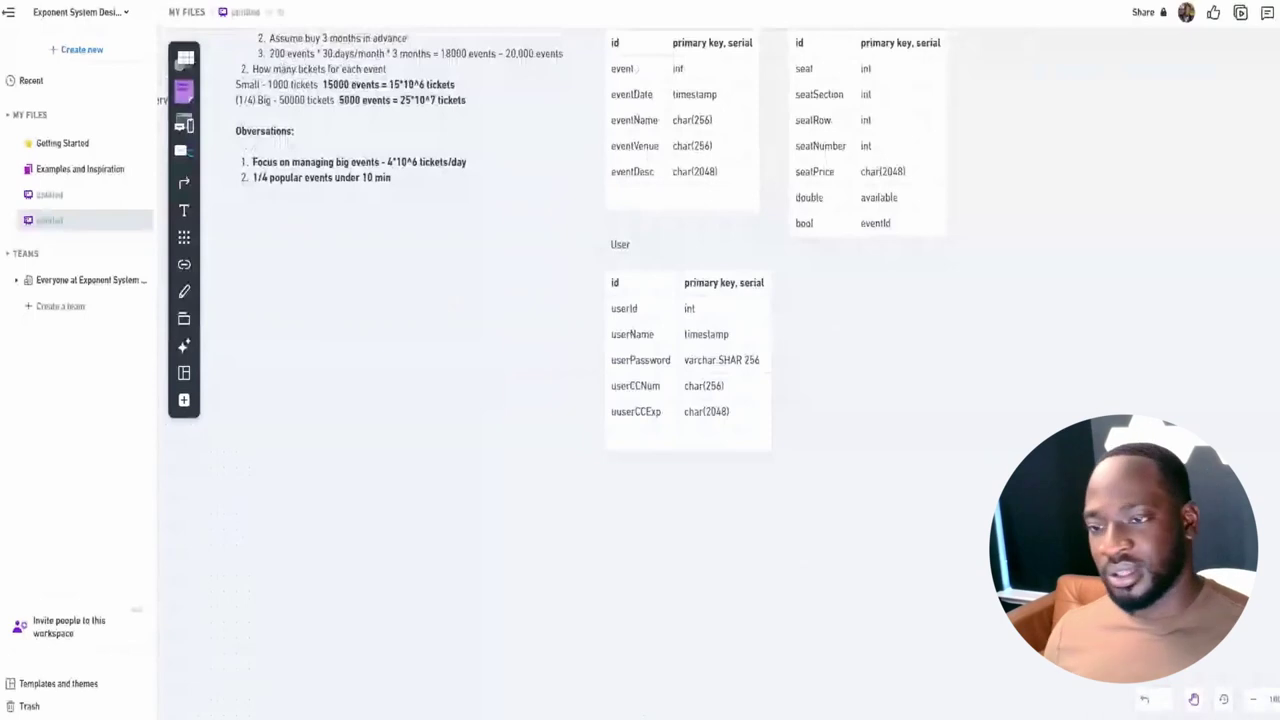
{"action": "left_click", "coordinate": [724, 386]}
{"action": "double_click", "coordinate": [705, 386]}
{"action": "key", "text": "ctrl+a"}
{"action": "type", "text": "int"}
{"action": "left_click", "coordinate": [724, 412]}
{"action": "double_click", "coordinate": [710, 412]}
{"action": "type", "text": "int"}
{"action": "left_click", "coordinate": [787, 418]}
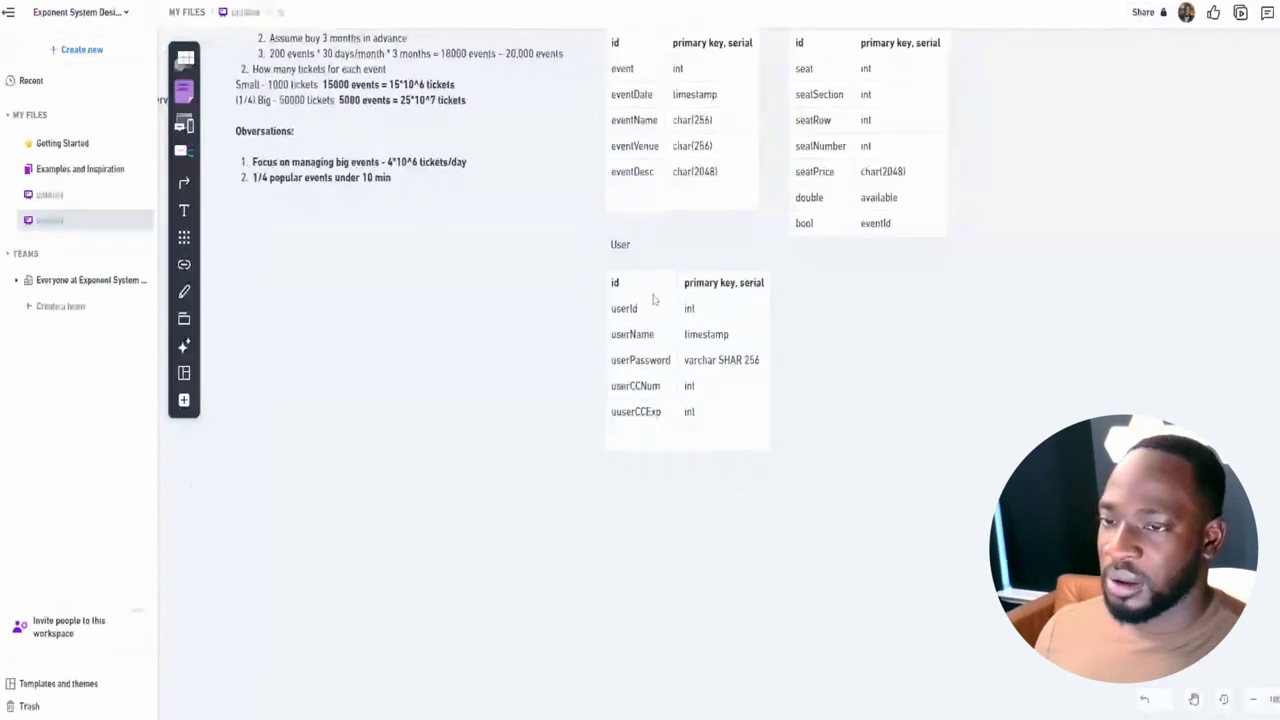
Place a copy of the User table beside the original, below the Seat table
{"action": "left_click_drag", "start_coordinate": [653, 298], "coordinate": [683, 292]}
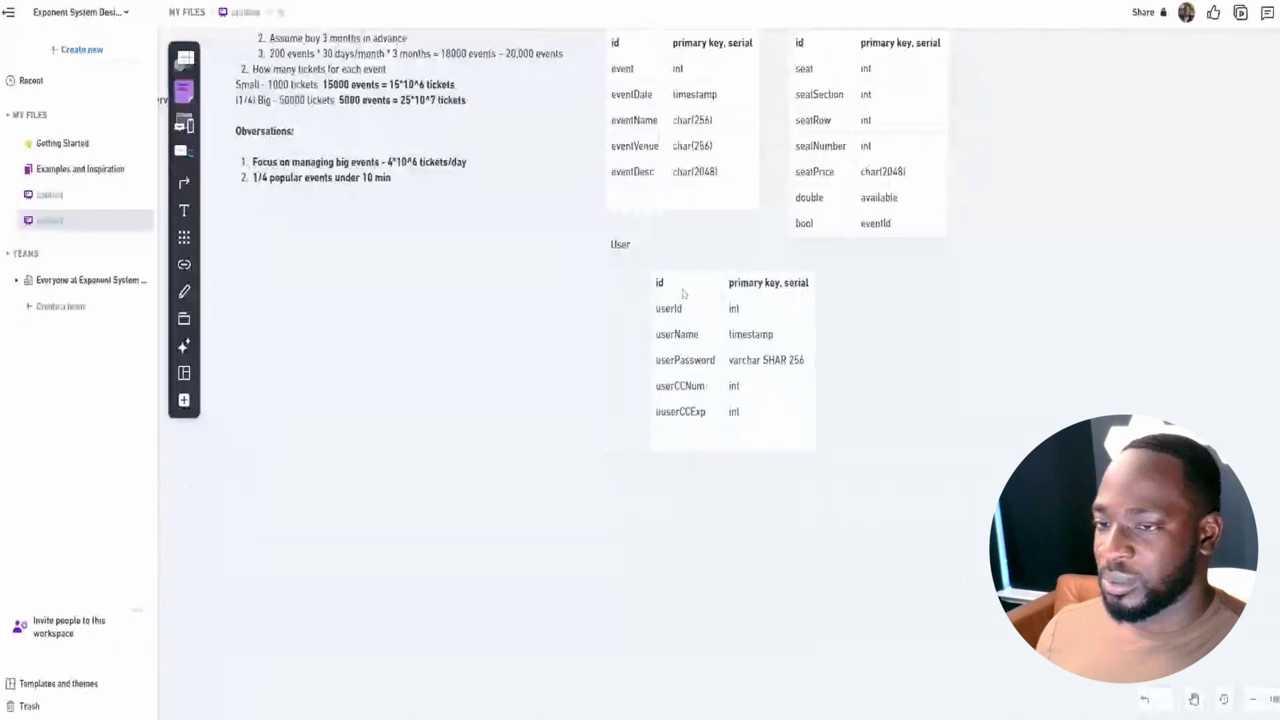
{"action": "key", "text": "ctrl+z"}
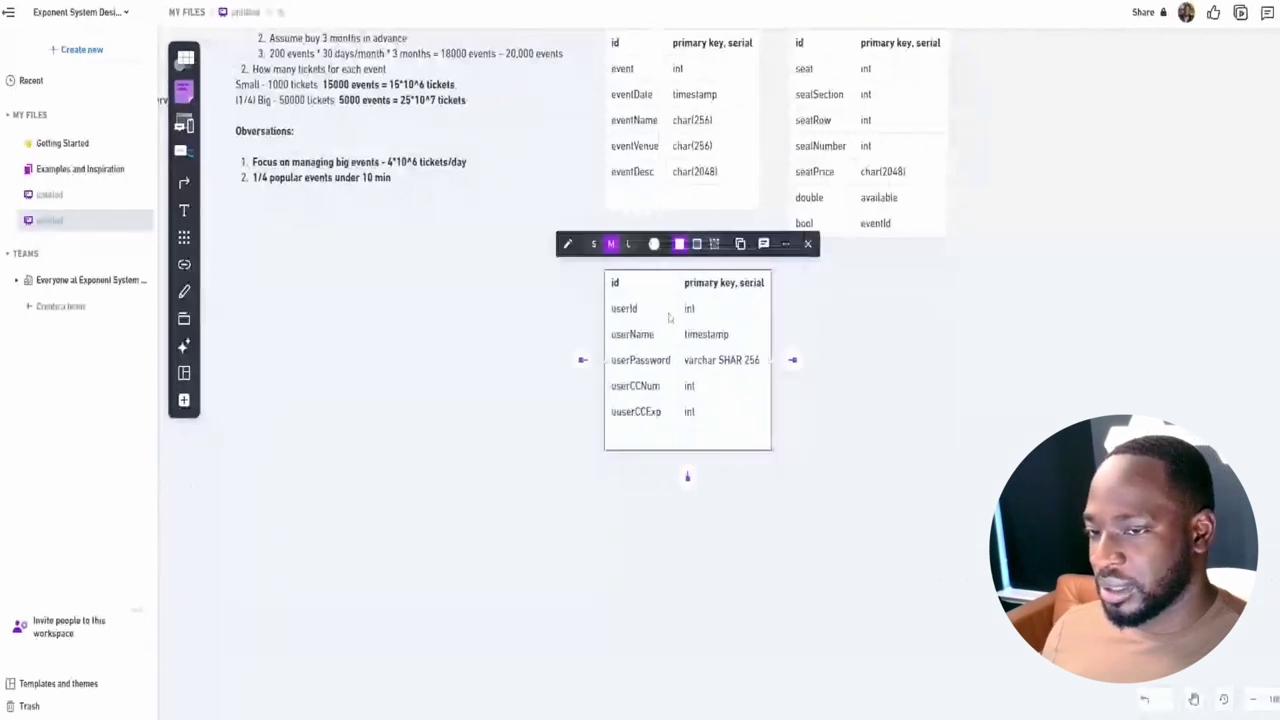
{"action": "left_click_drag", "start_coordinate": [668, 327], "coordinate": [862, 328]}
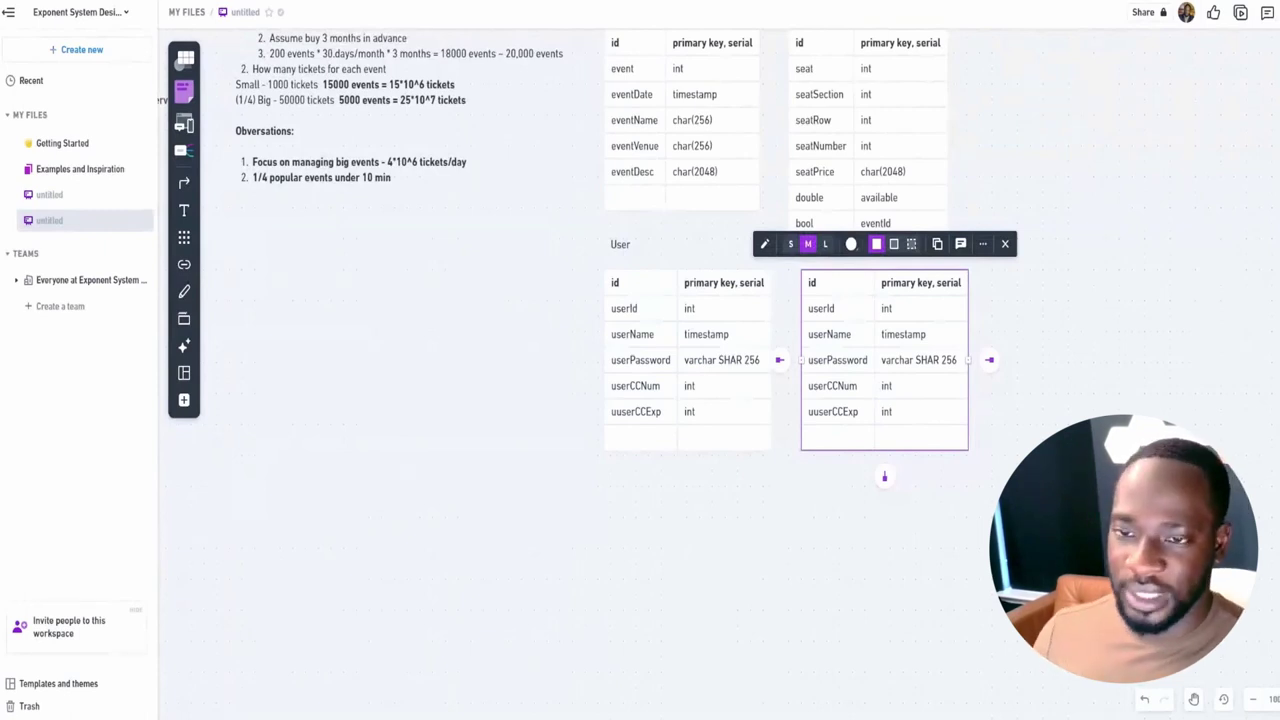
Rename the userId field in the copied table to purchaseUserId and set its data type to int, fk
{"action": "double_click", "coordinate": [850, 305]}
{"action": "key", "text": "Escape"}
{"action": "key", "text": "Return"}
{"action": "type", "text": "pu"}
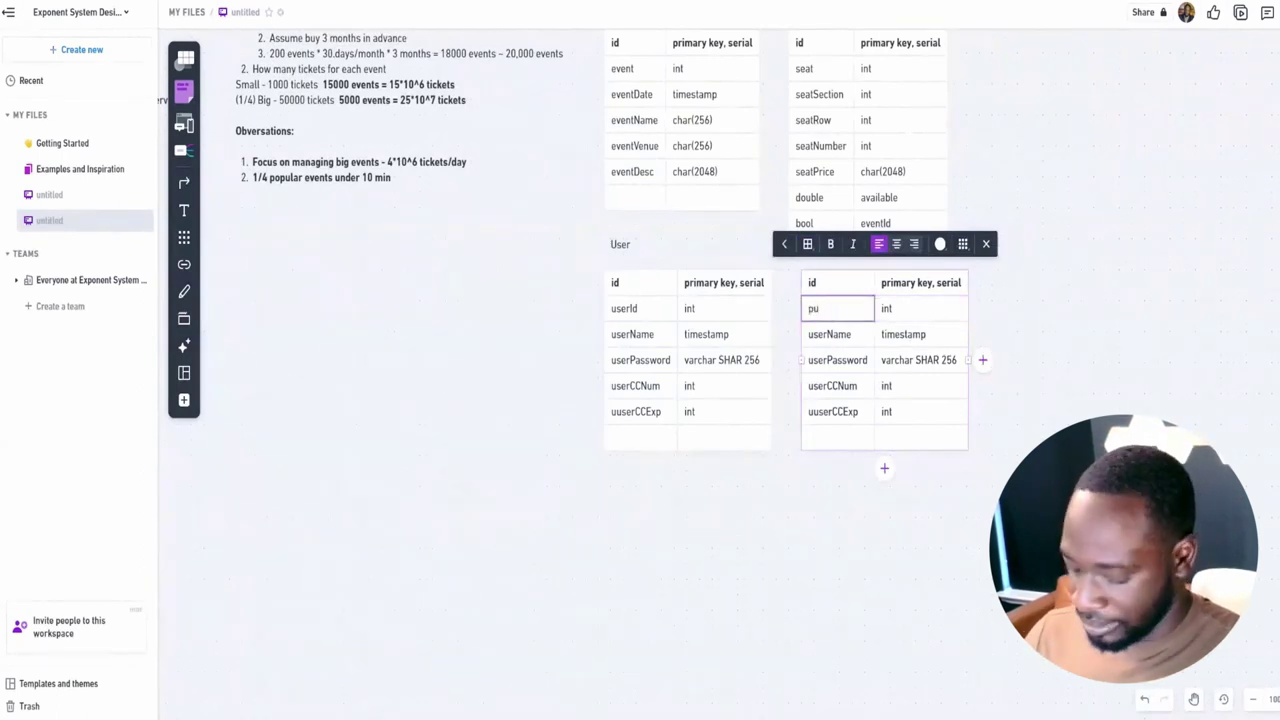
{"action": "type", "text": "rchase"}
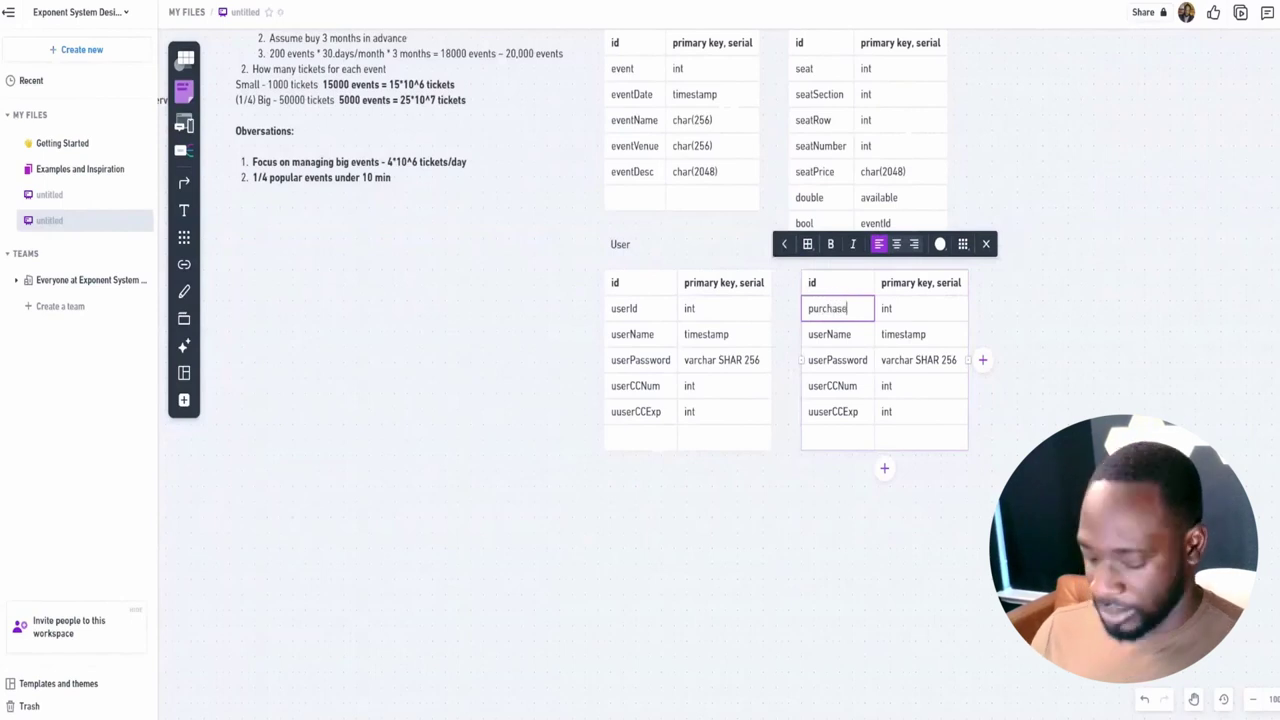
{"action": "type", "text": "I"}
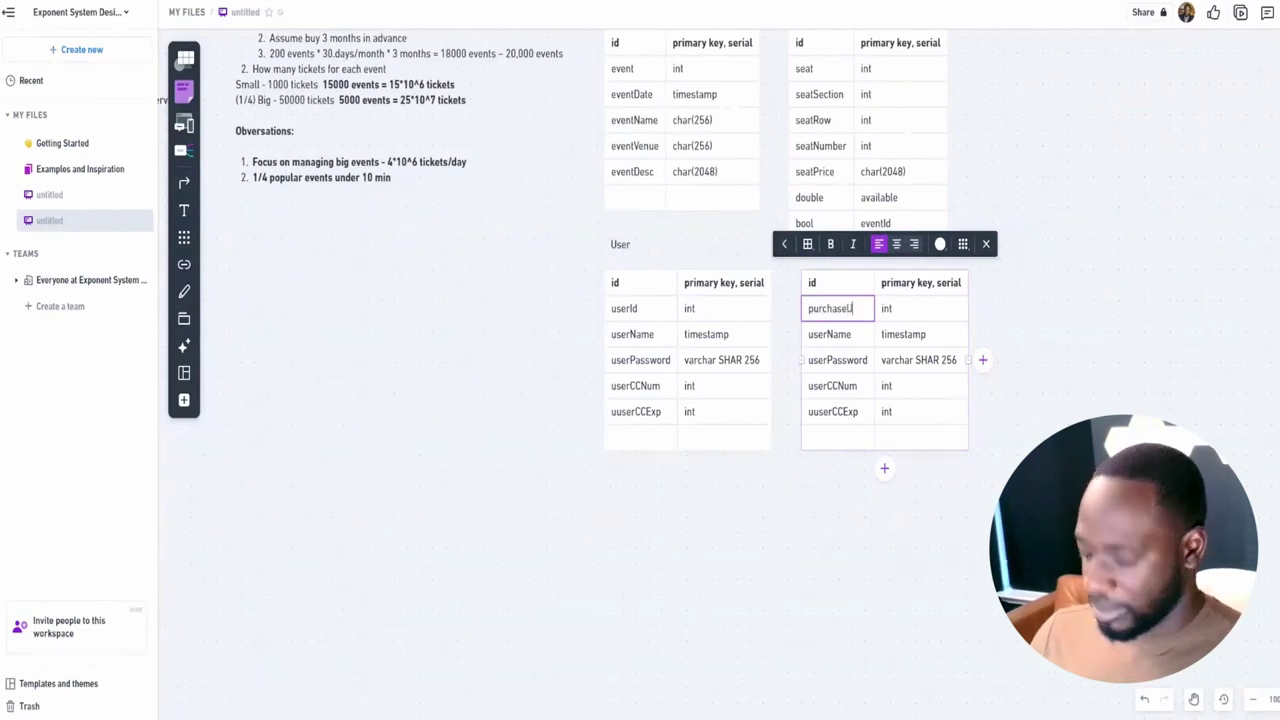
{"action": "type", "text": "ser"}
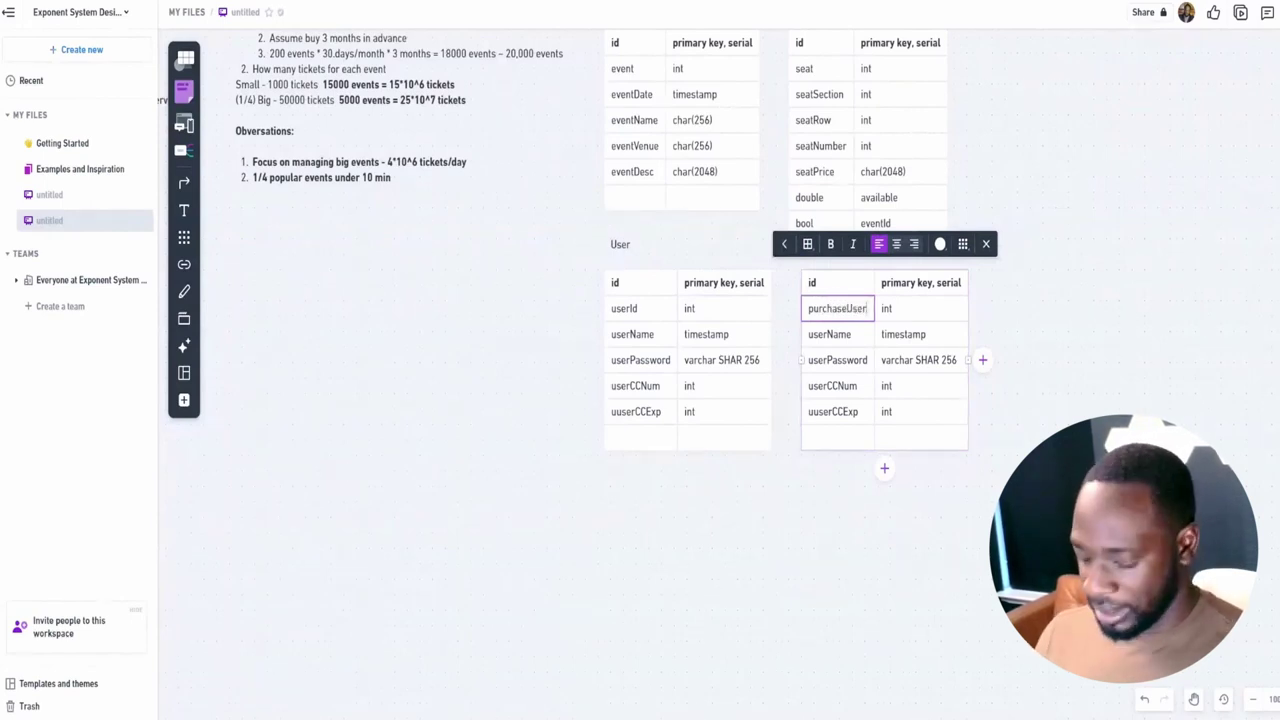
{"action": "type", "text": "Id"}
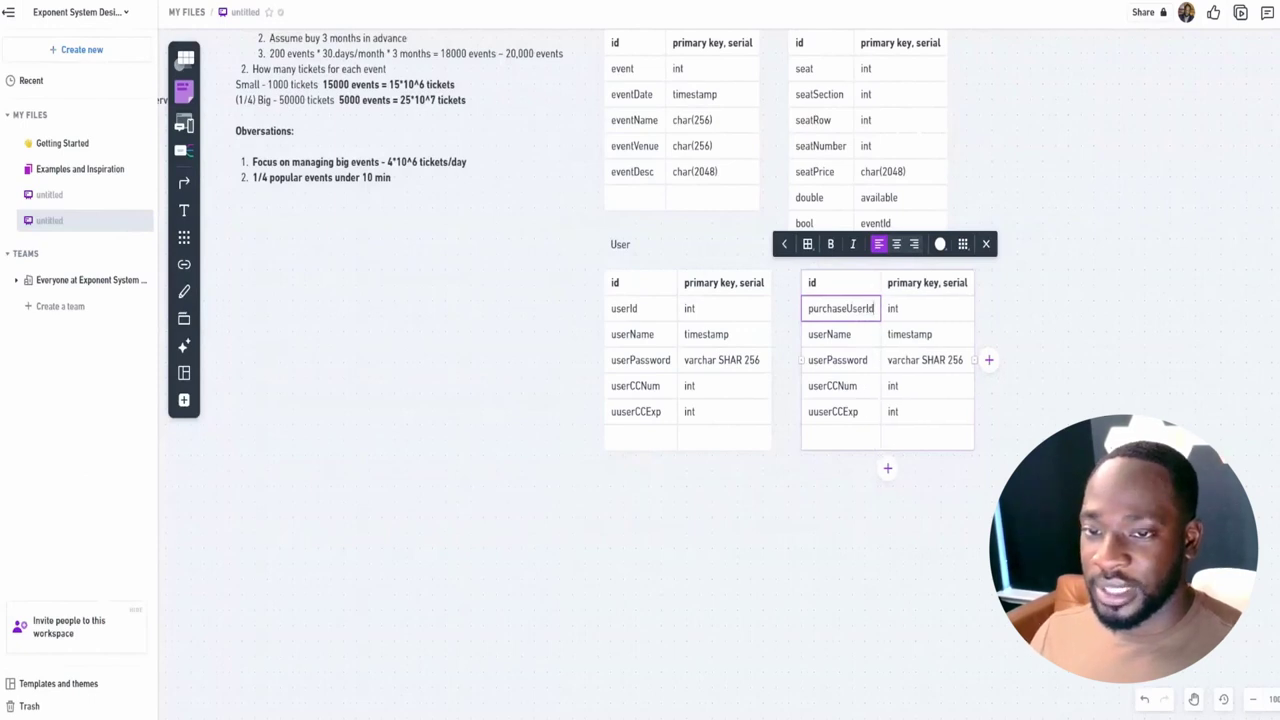
{"action": "left_click", "coordinate": [927, 308]}
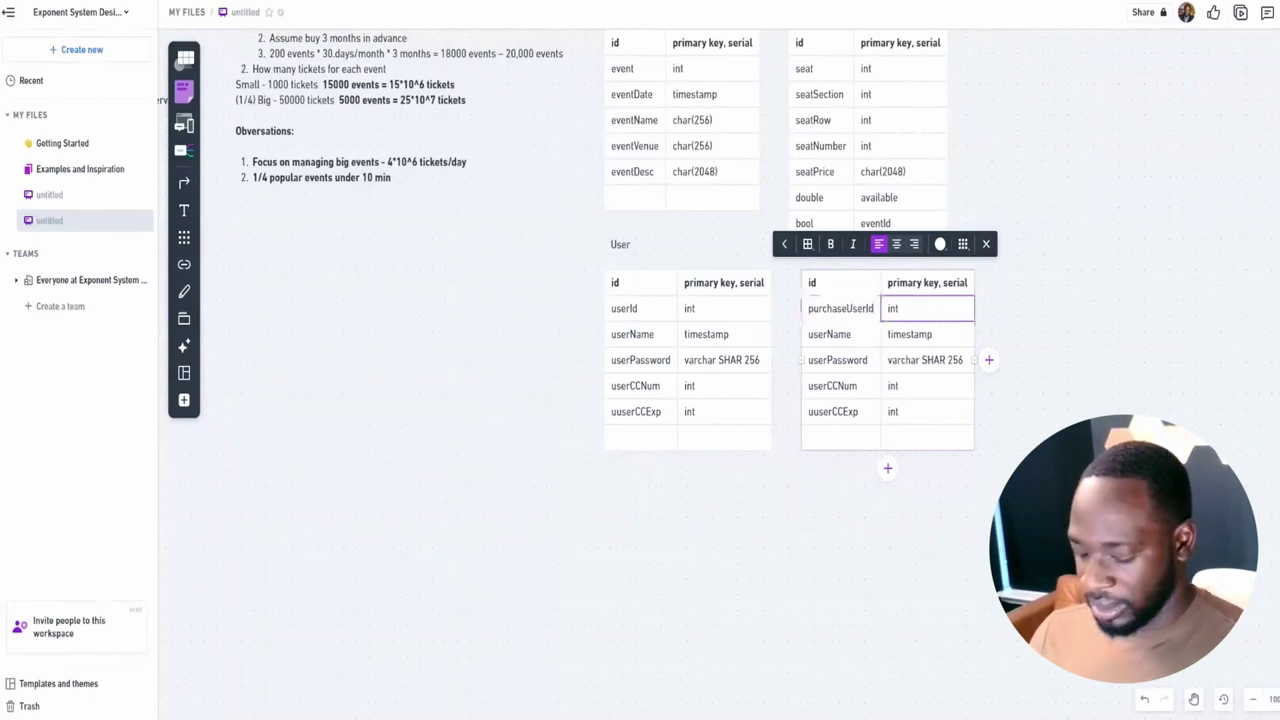
{"action": "type", "text": ", fk"}
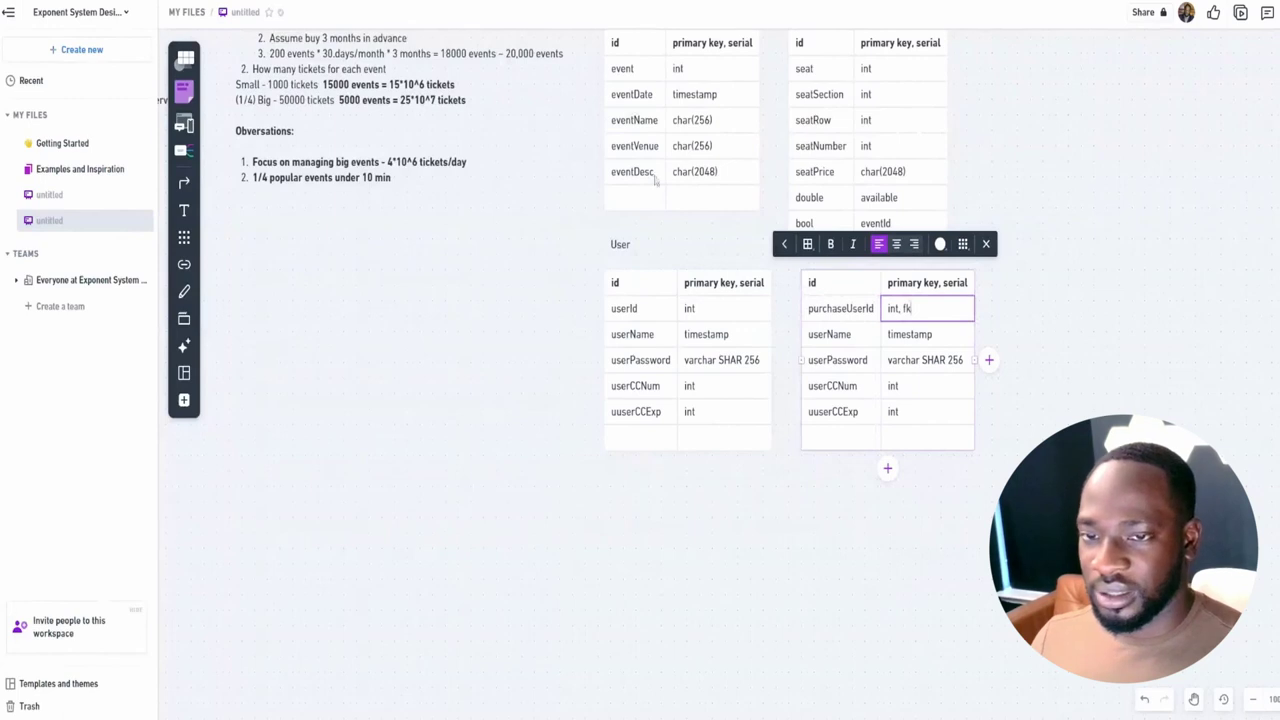
Replace the userName row in the copied table with the field puchaseEventId and data type int, fk
{"action": "scroll", "coordinate": [786, 454], "scroll_direction": "up", "scroll_amount": 1}
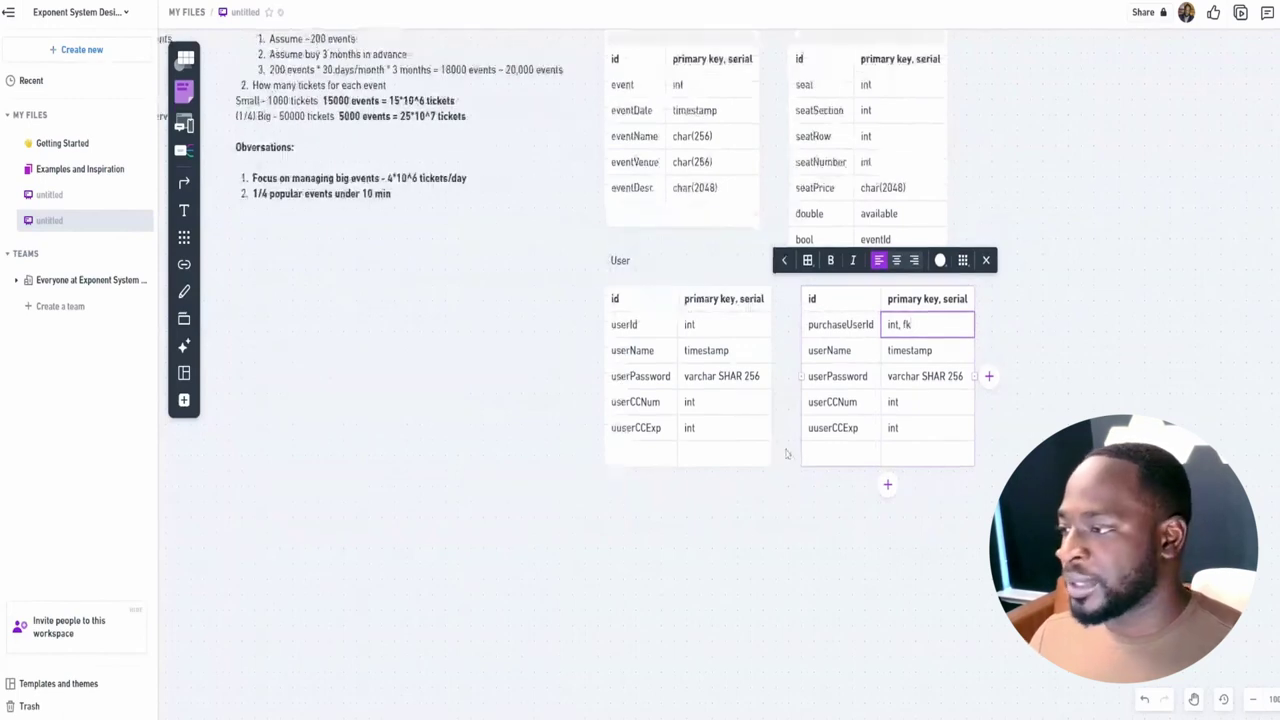
{"action": "scroll", "coordinate": [786, 454], "scroll_direction": "up", "scroll_amount": 1}
{"action": "key", "text": "Tab"}
{"action": "type", "text": "puc"}
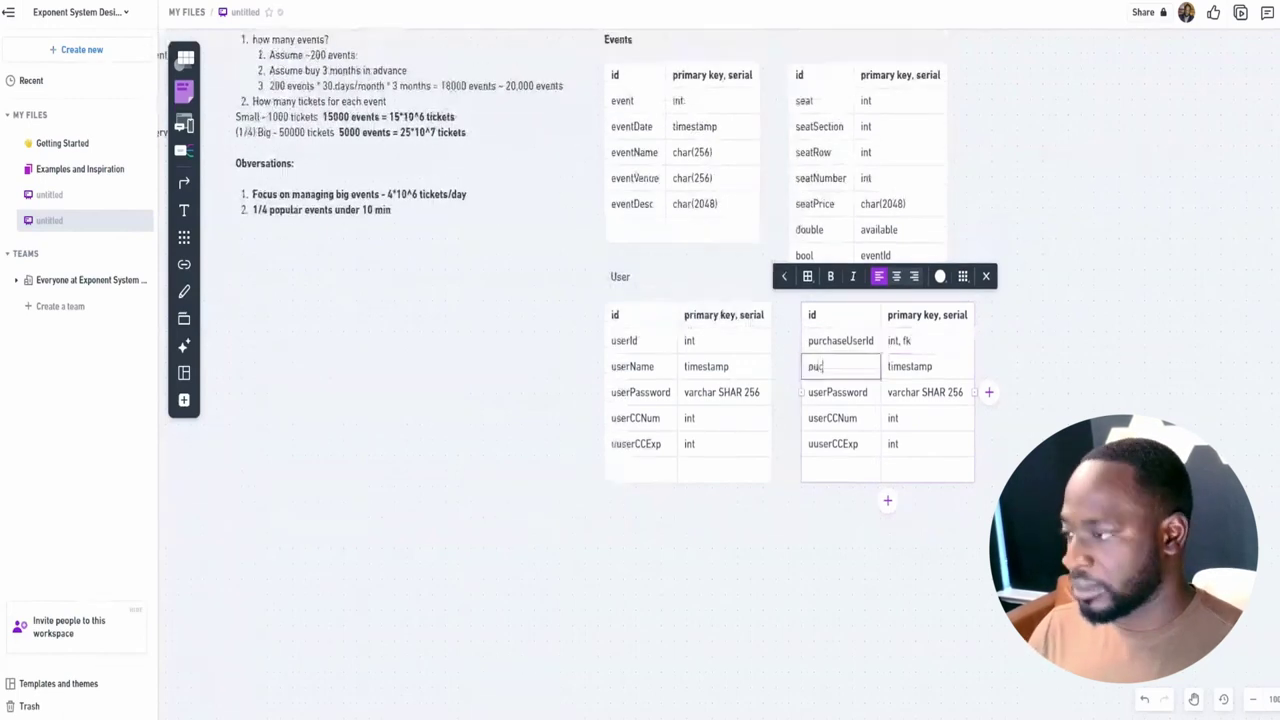
{"action": "type", "text": "haseEventId"}
{"action": "key", "text": "Tab"}
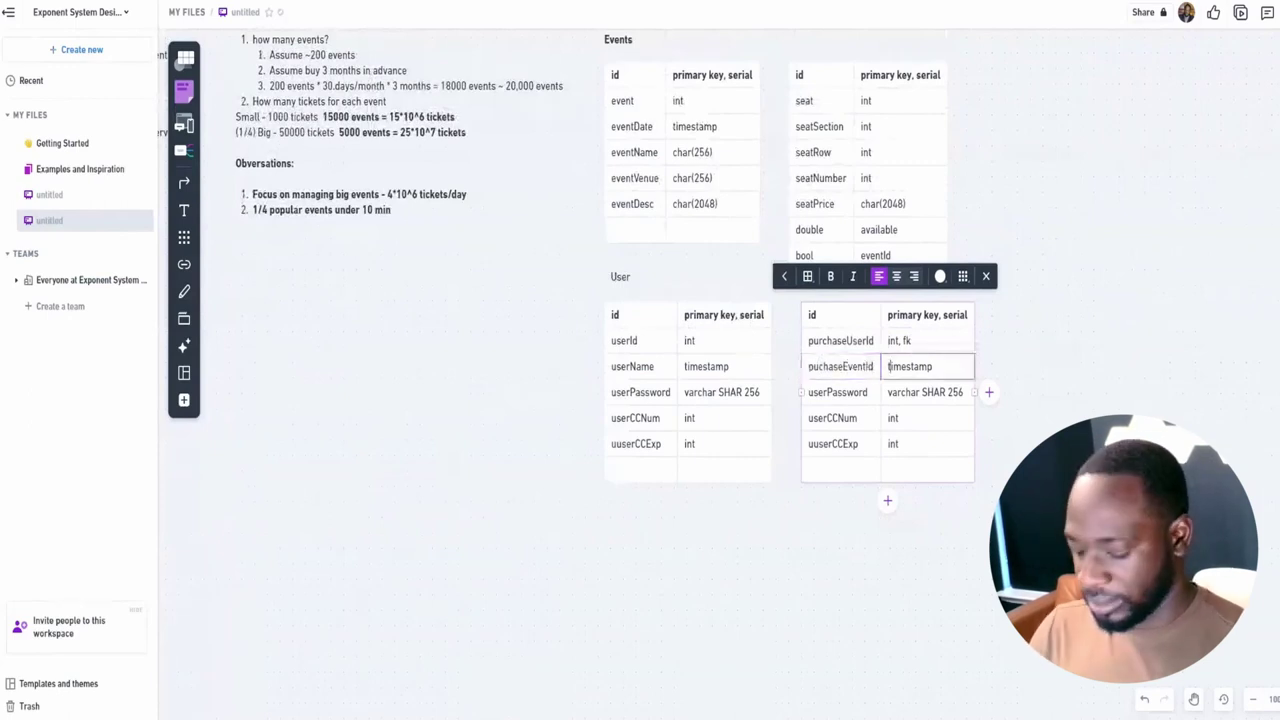
{"action": "key", "text": "ctrl+a"}
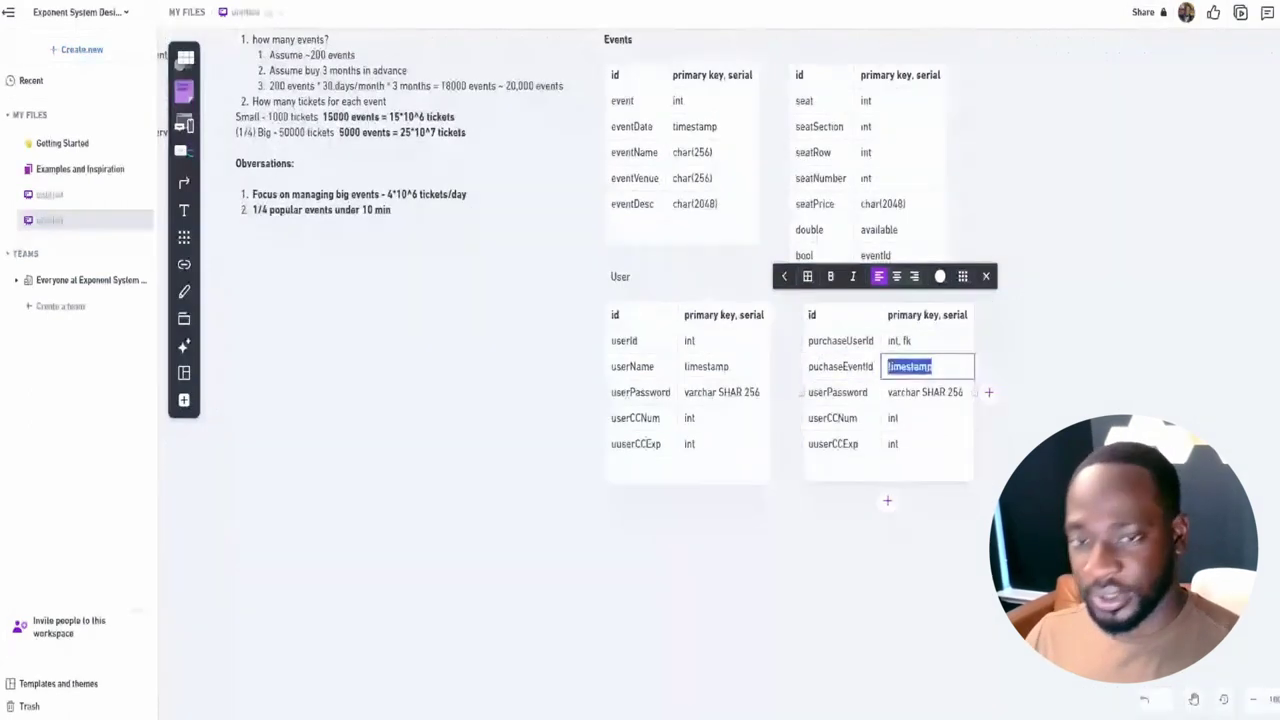
{"action": "type", "text": "int, fk"}
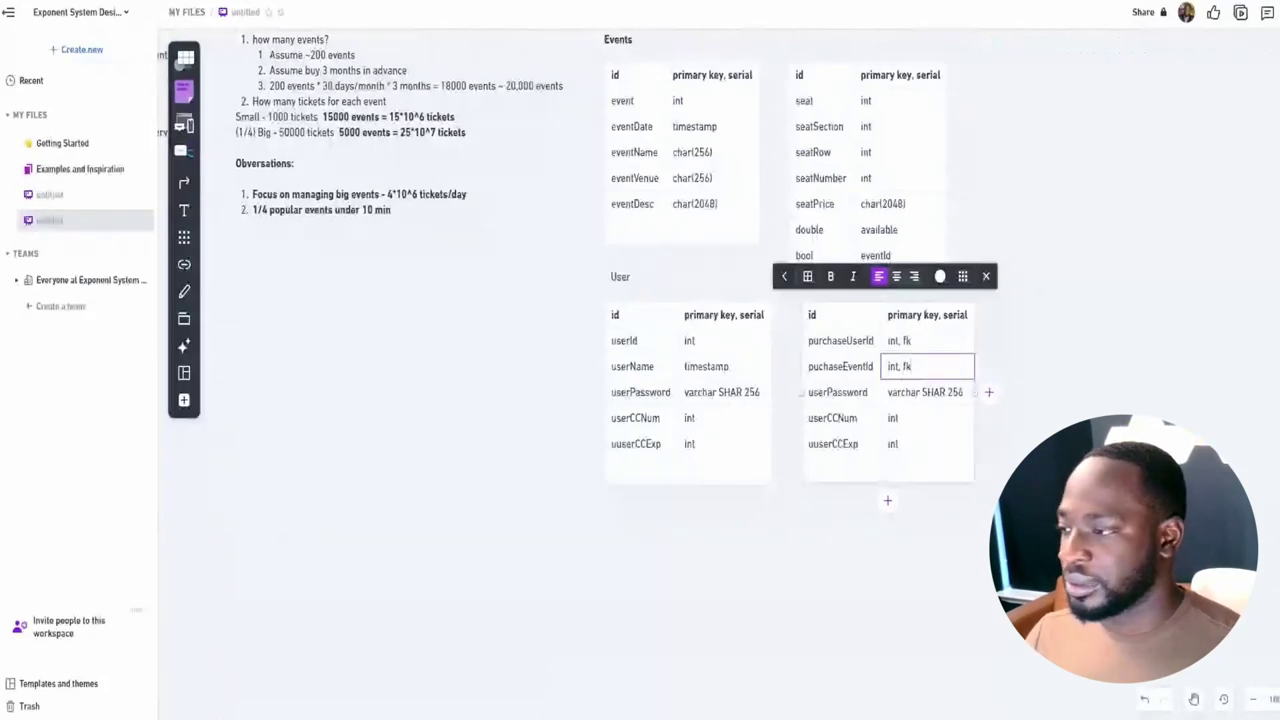
Replace the userPassword row in the copied table with the field purchaseSeatId and data type int, fk
{"action": "key", "text": "Tab"}
{"action": "type", "text": "purcha"}
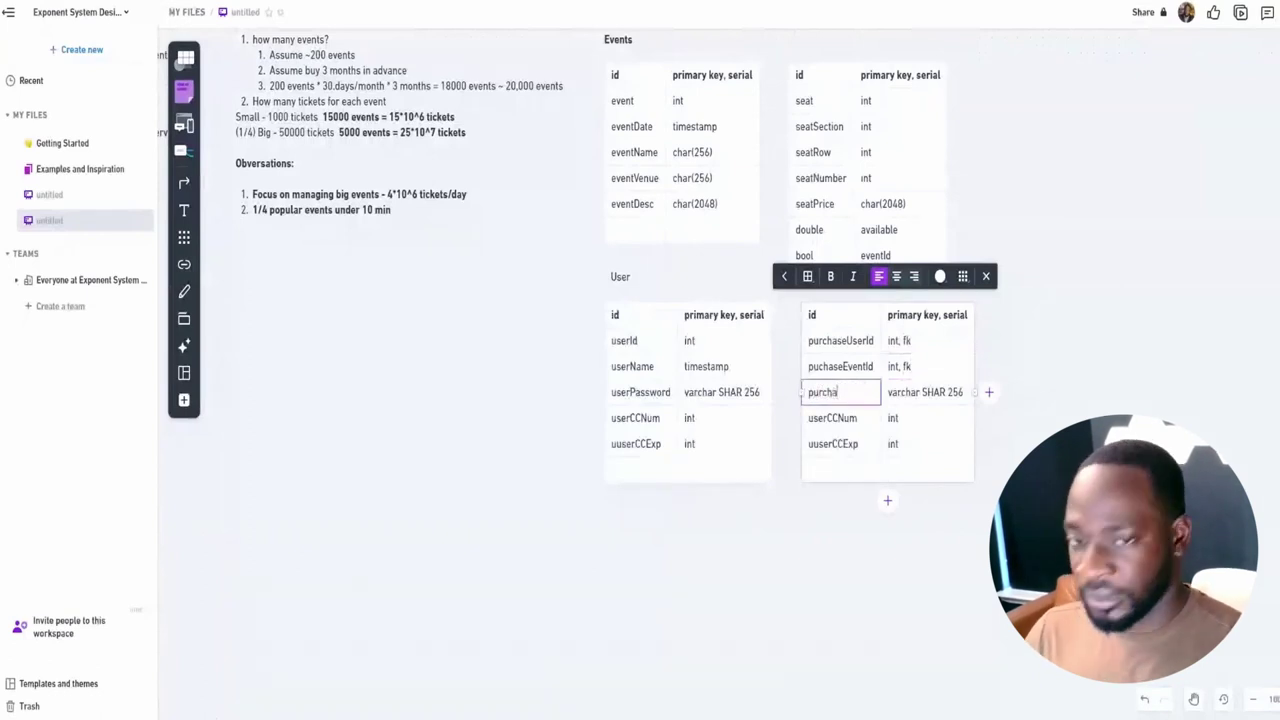
{"action": "type", "text": "seS"}
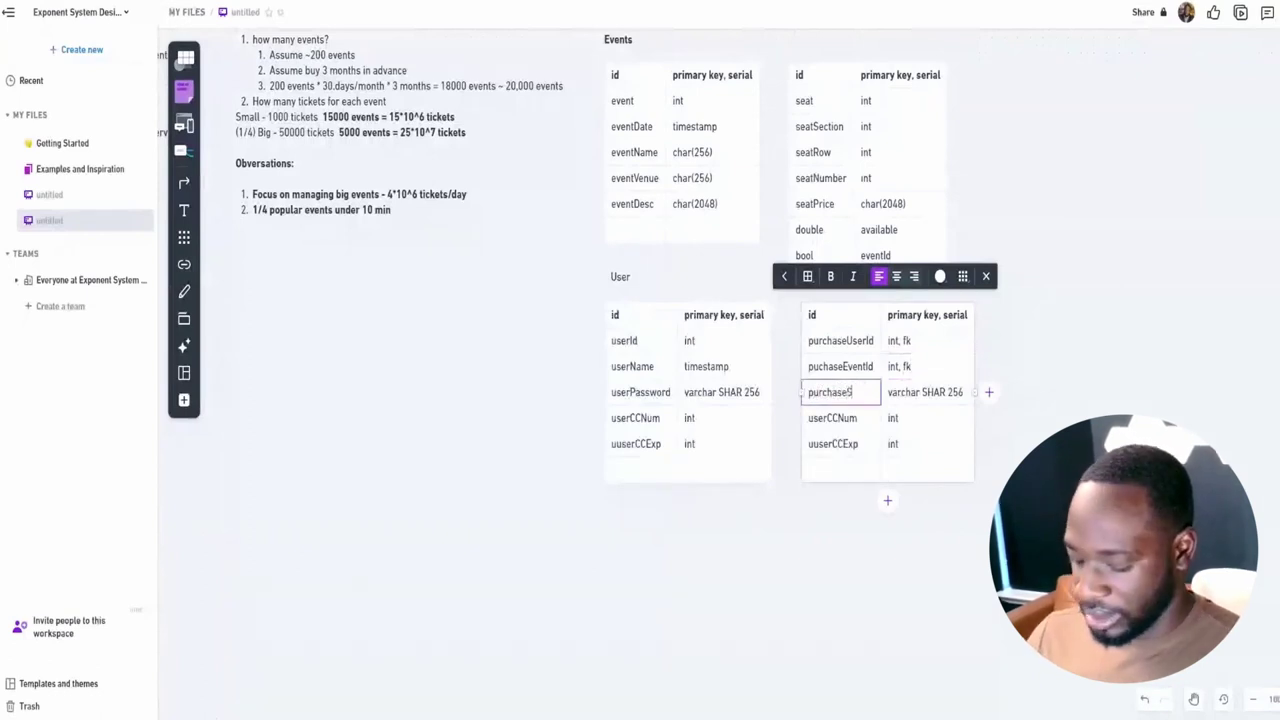
{"action": "type", "text": "eatId"}
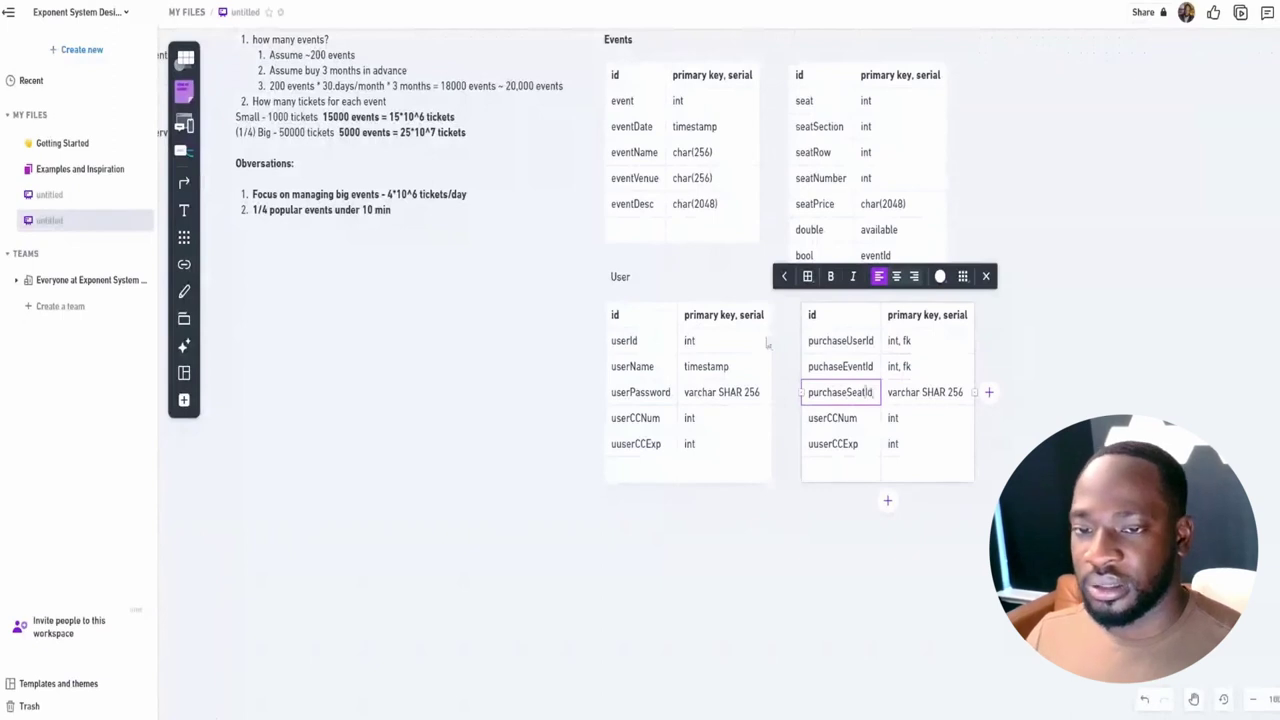
{"action": "key", "text": "Tab"}
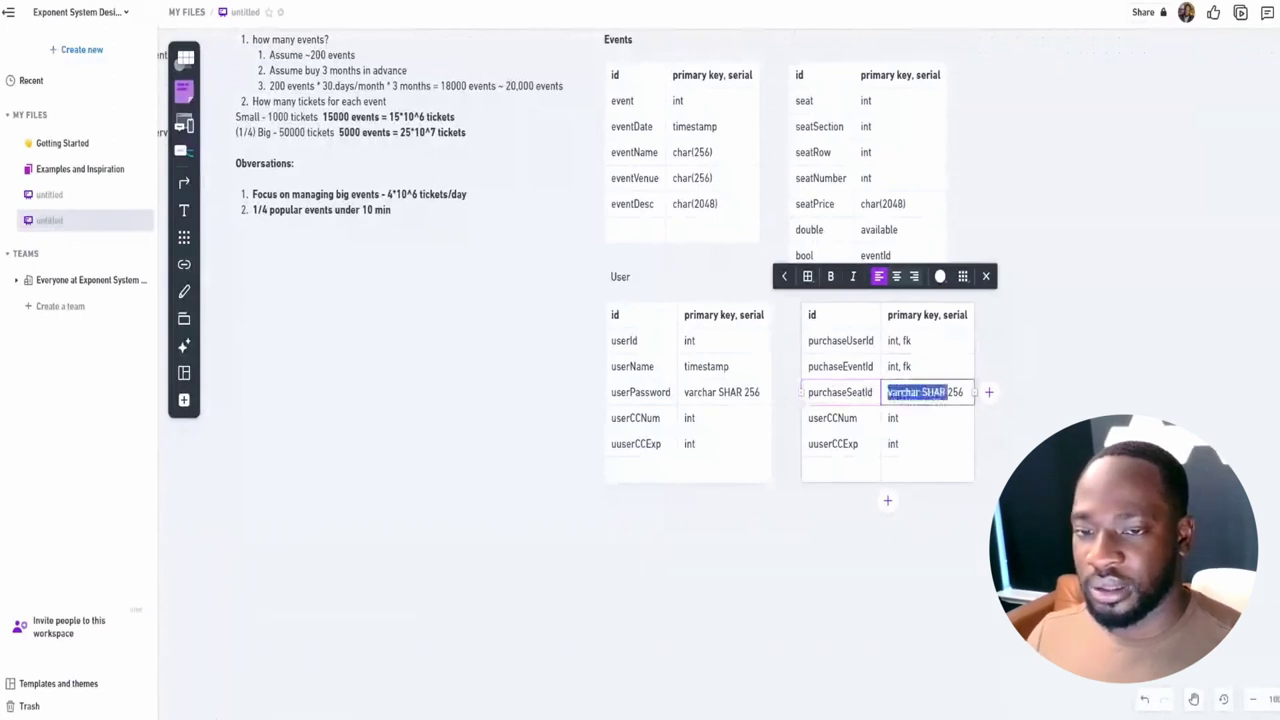
{"action": "type", "text": "int"}
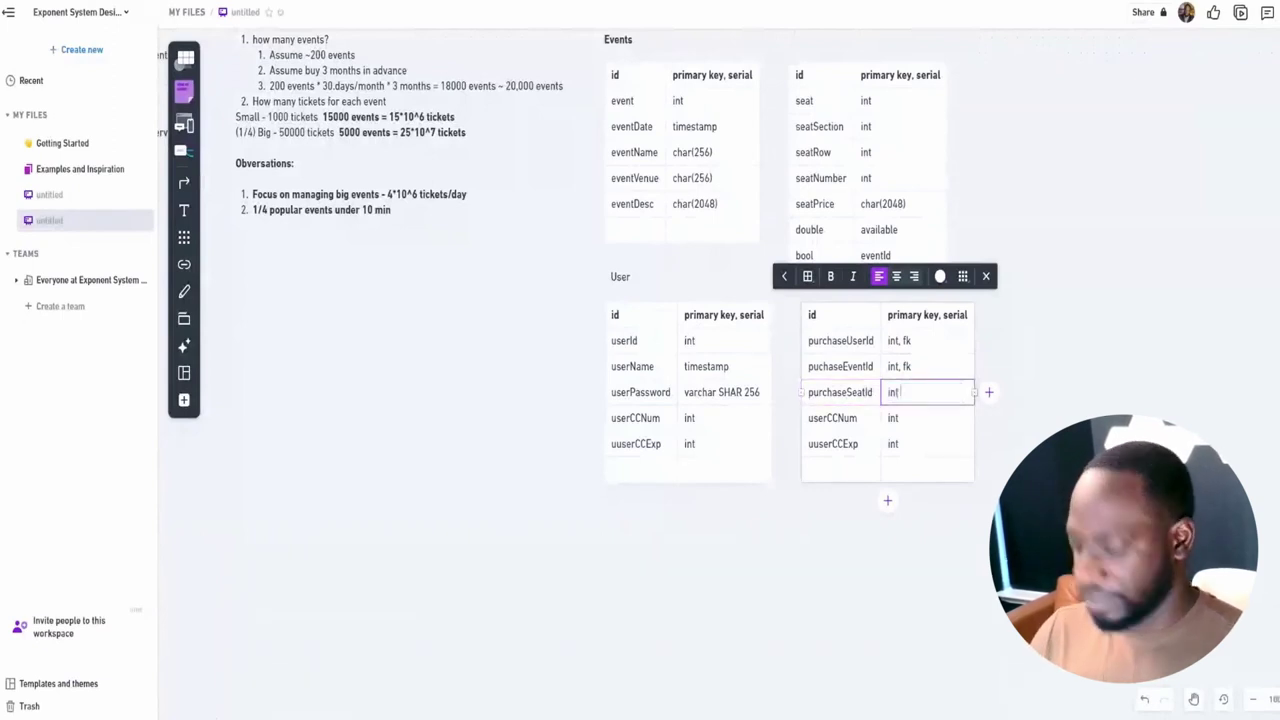
{"action": "type", "text": ", fk"}
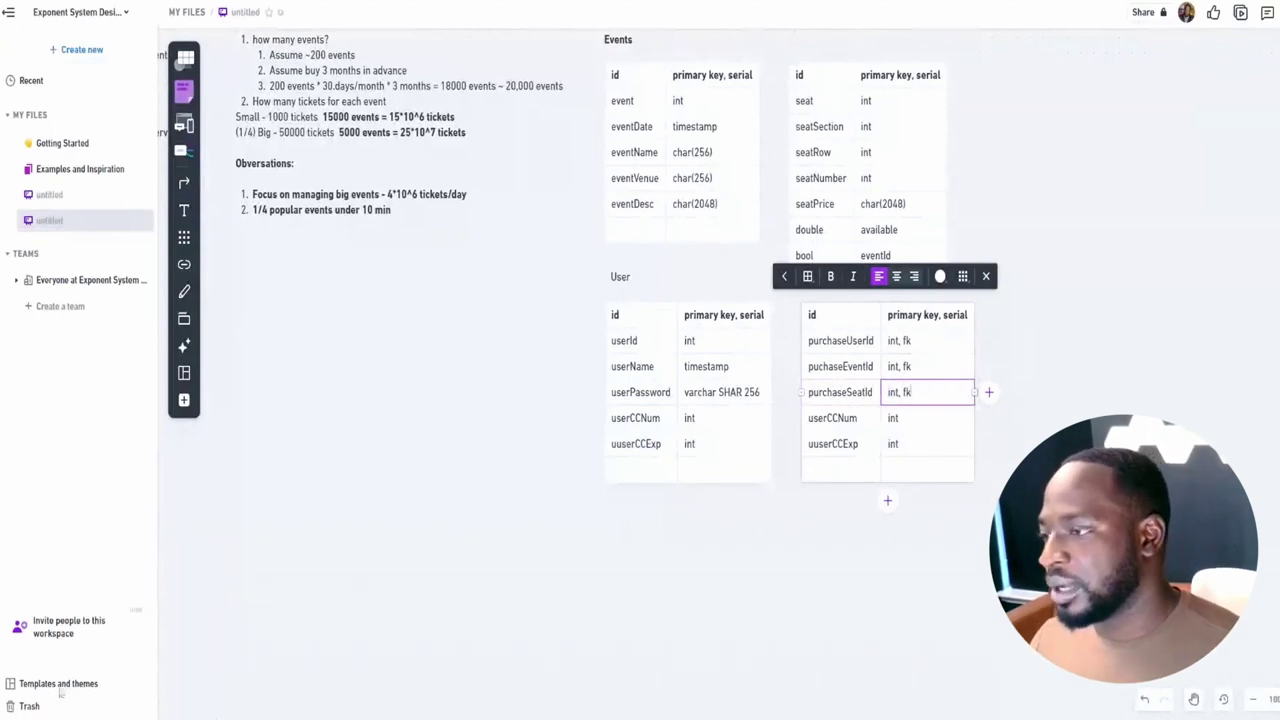
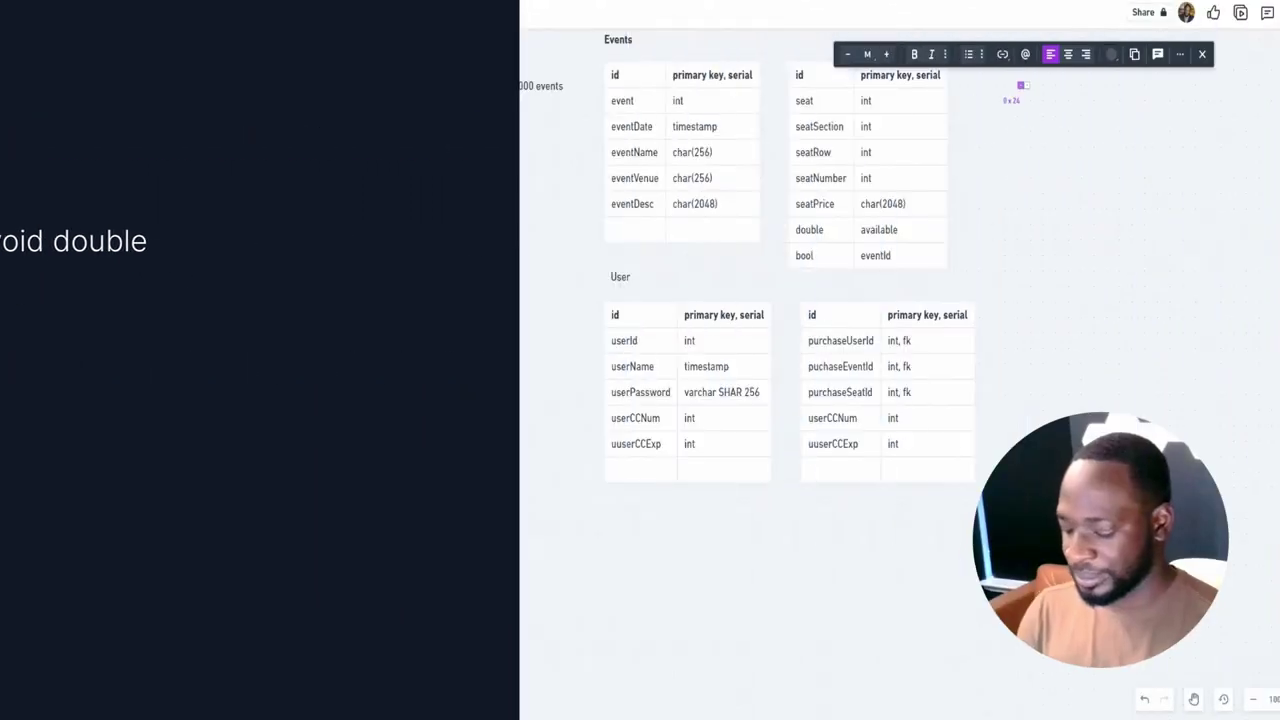
Write the text note "Read-Modify-Write" in the empty area beside the Seat table
{"action": "type", "text": "ead-Mo"}
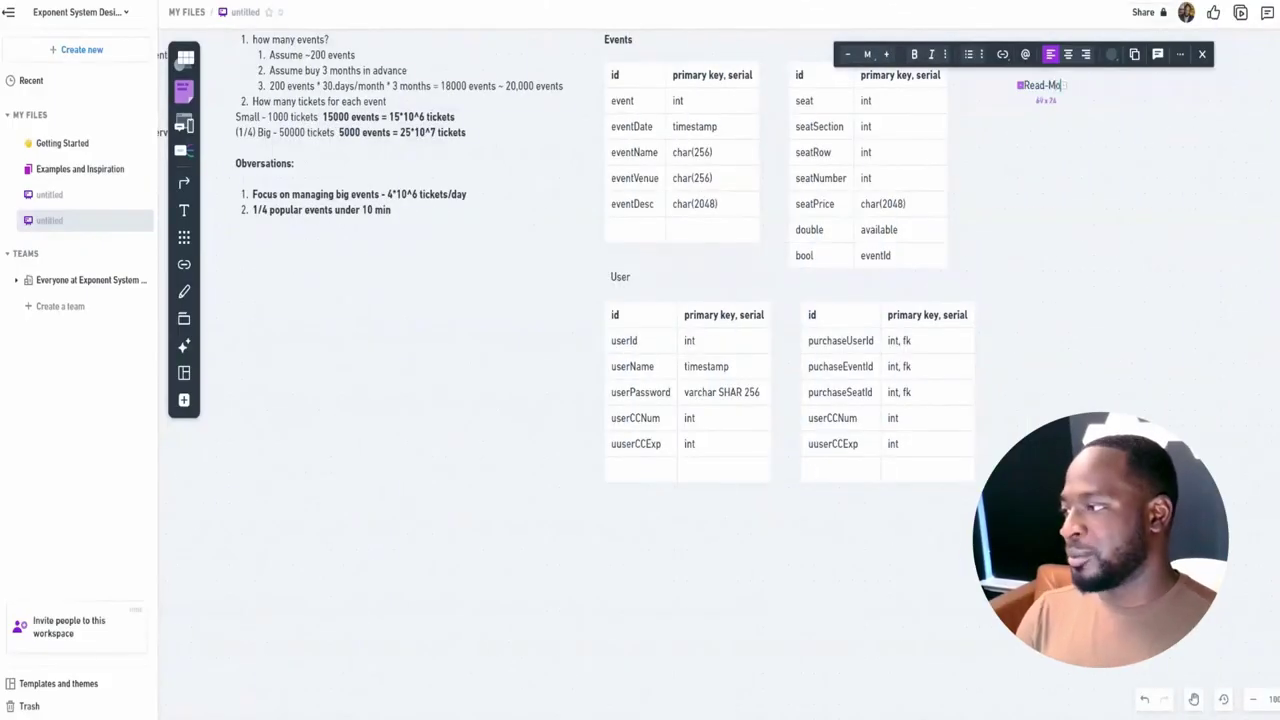
{"action": "type", "text": "dify"}
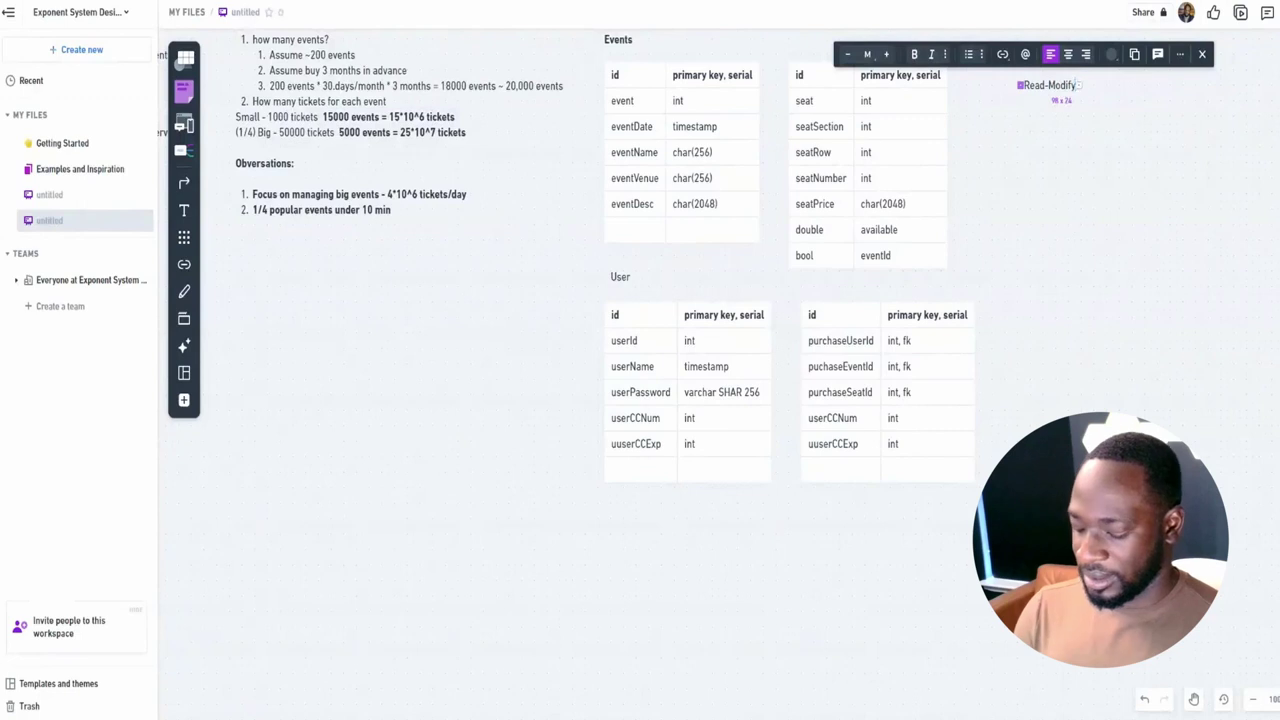
{"action": "type", "text": "-Write"}
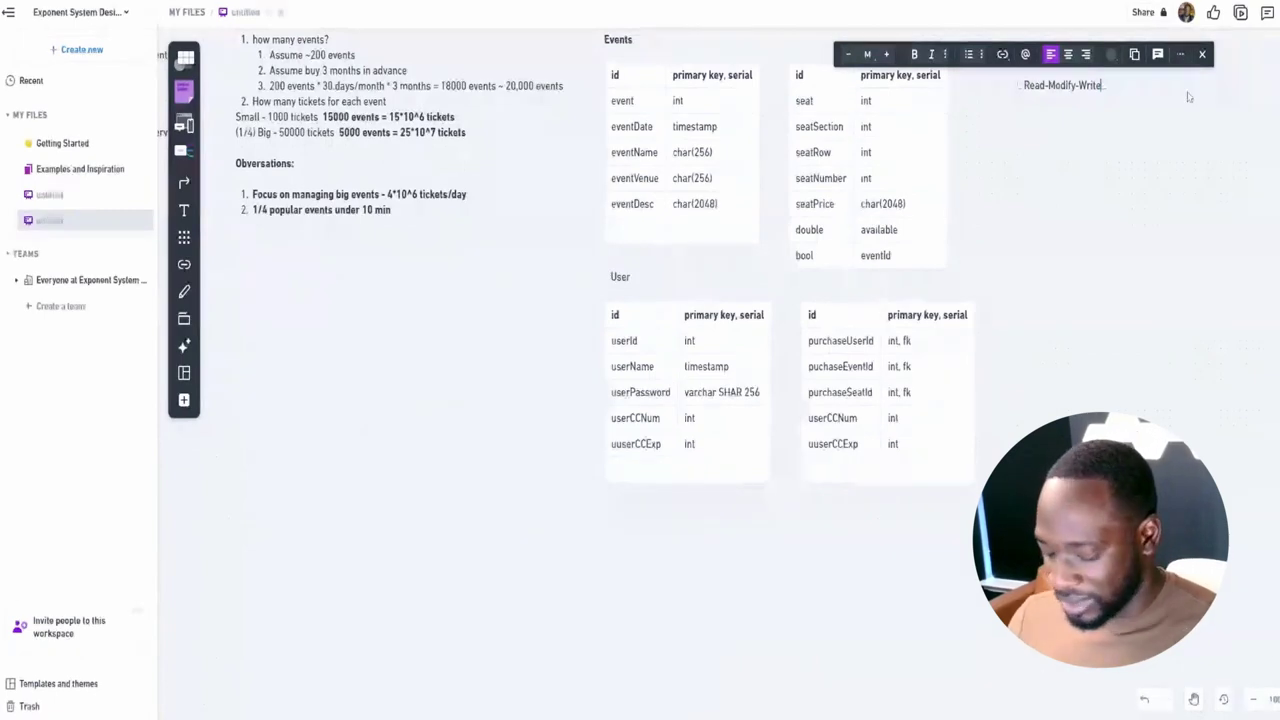
Add the line "Simultaneous Request" below "Read-Modify-Write" in the text note
{"action": "key", "text": "Return"}
{"action": "type", "text": "Simultaen"}
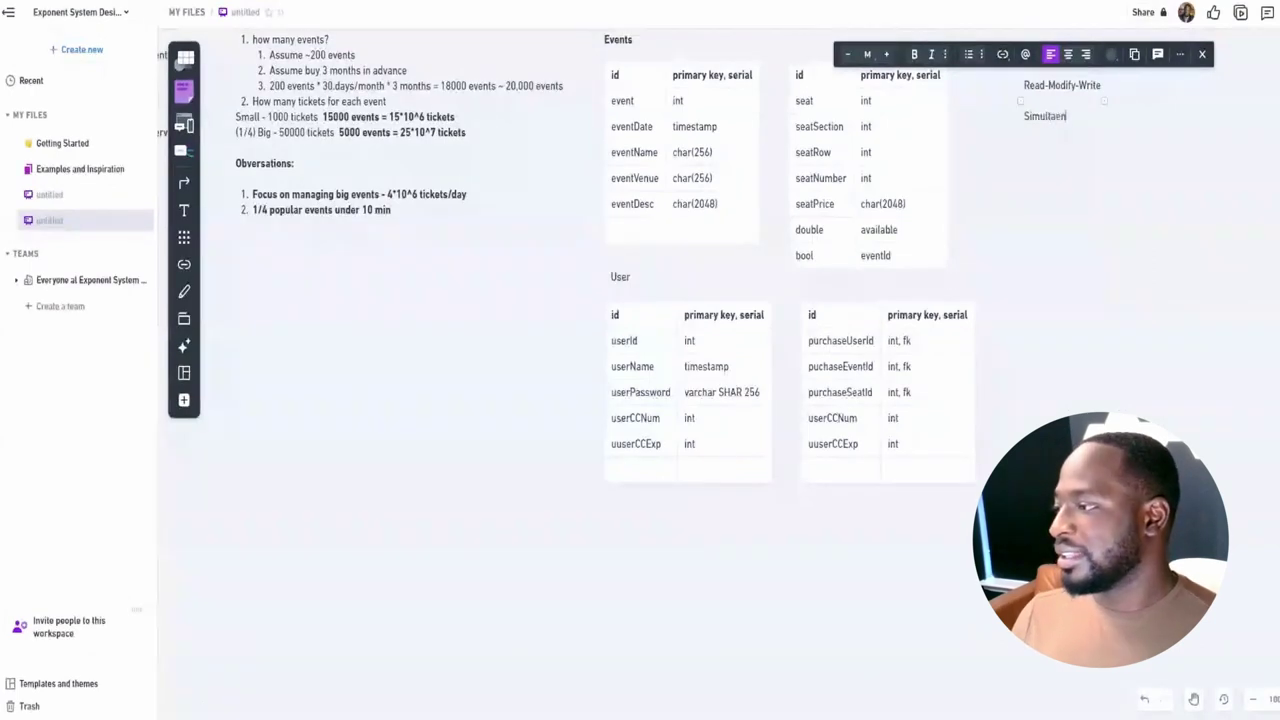
{"action": "type", "text": "eous"}
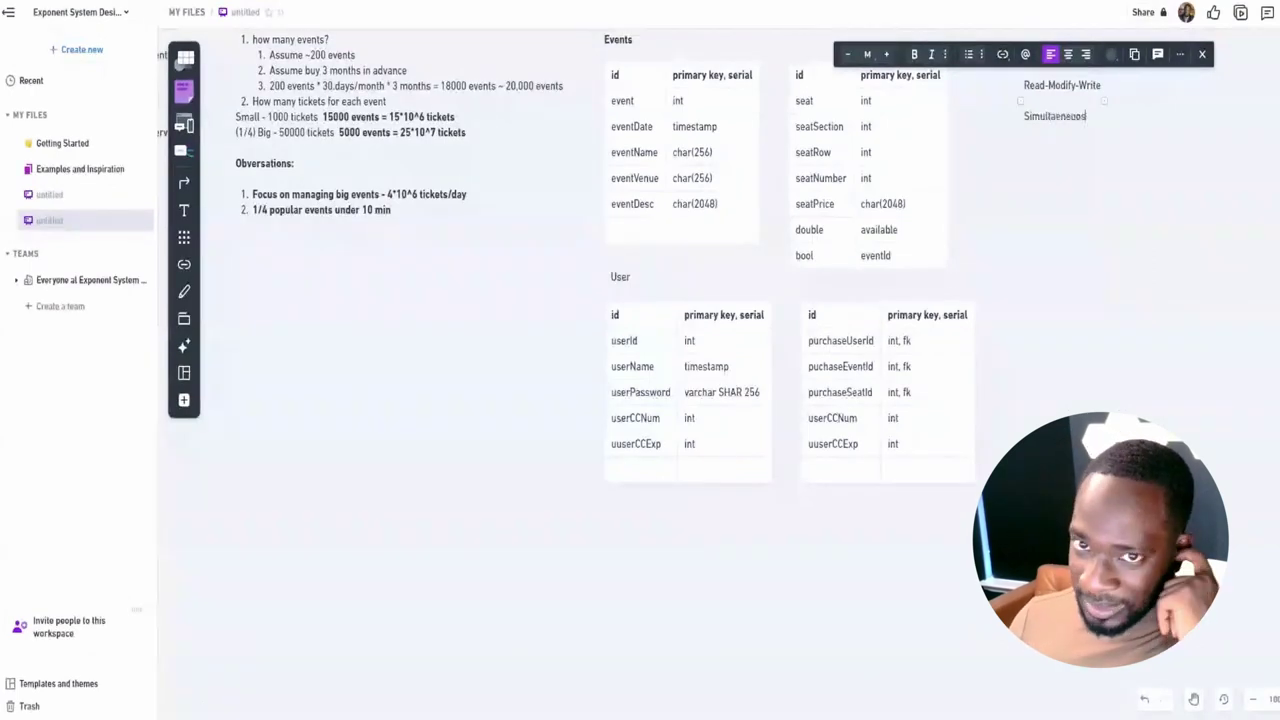
{"action": "key", "text": "BackSpace"}
{"action": "key", "text": "BackSpace"}
{"action": "key", "text": "BackSpace"}
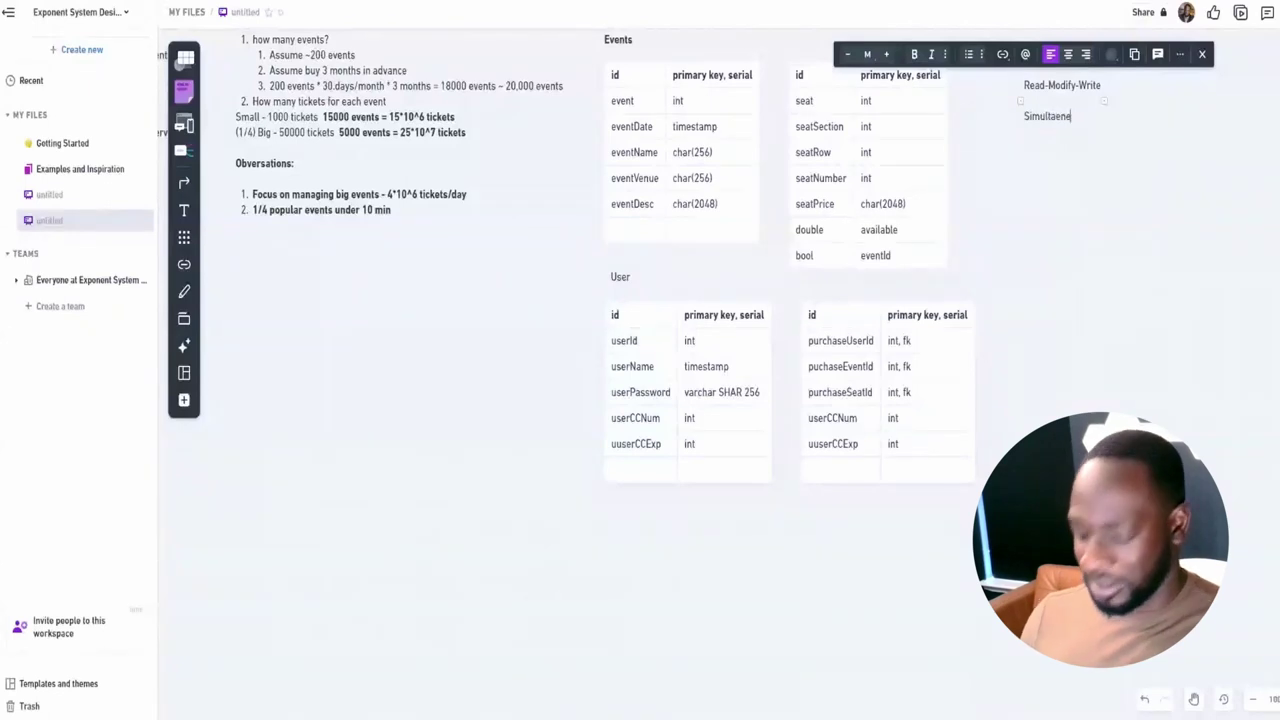
{"action": "type", "text": "ous"}
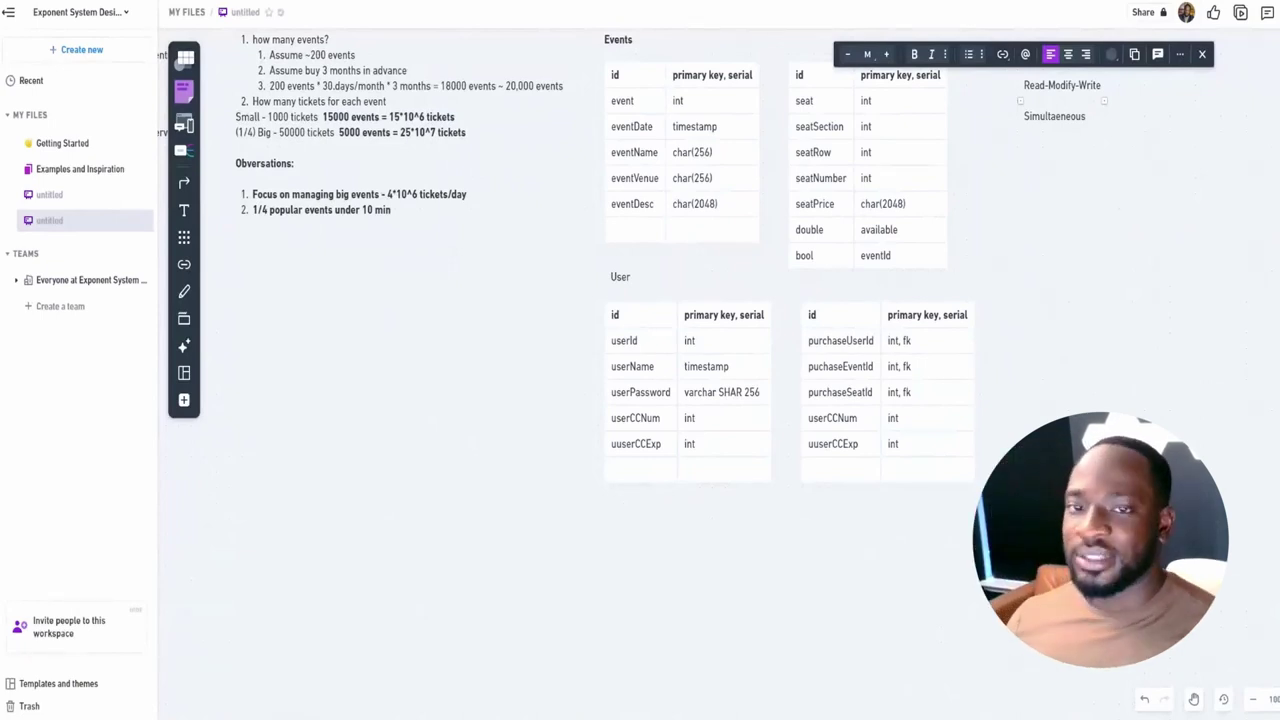
{"action": "key", "text": "BackSpace"}
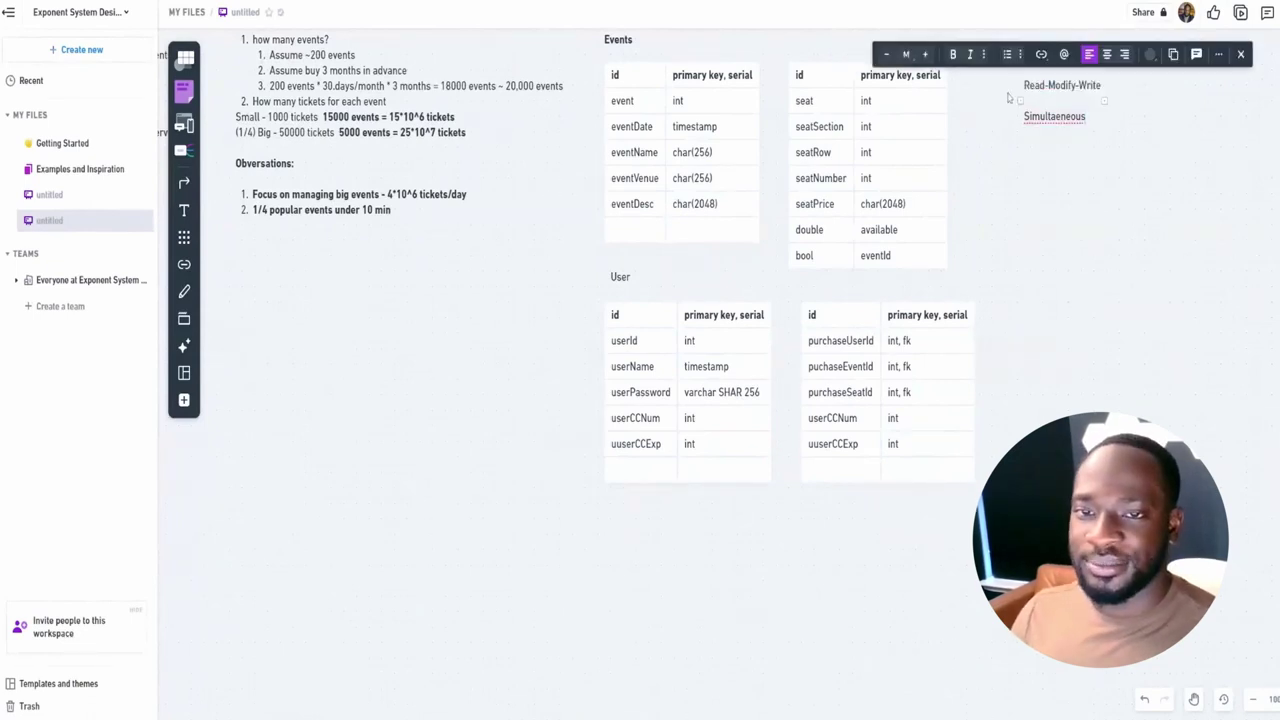
{"action": "left_click", "coordinate": [1002, 91]}
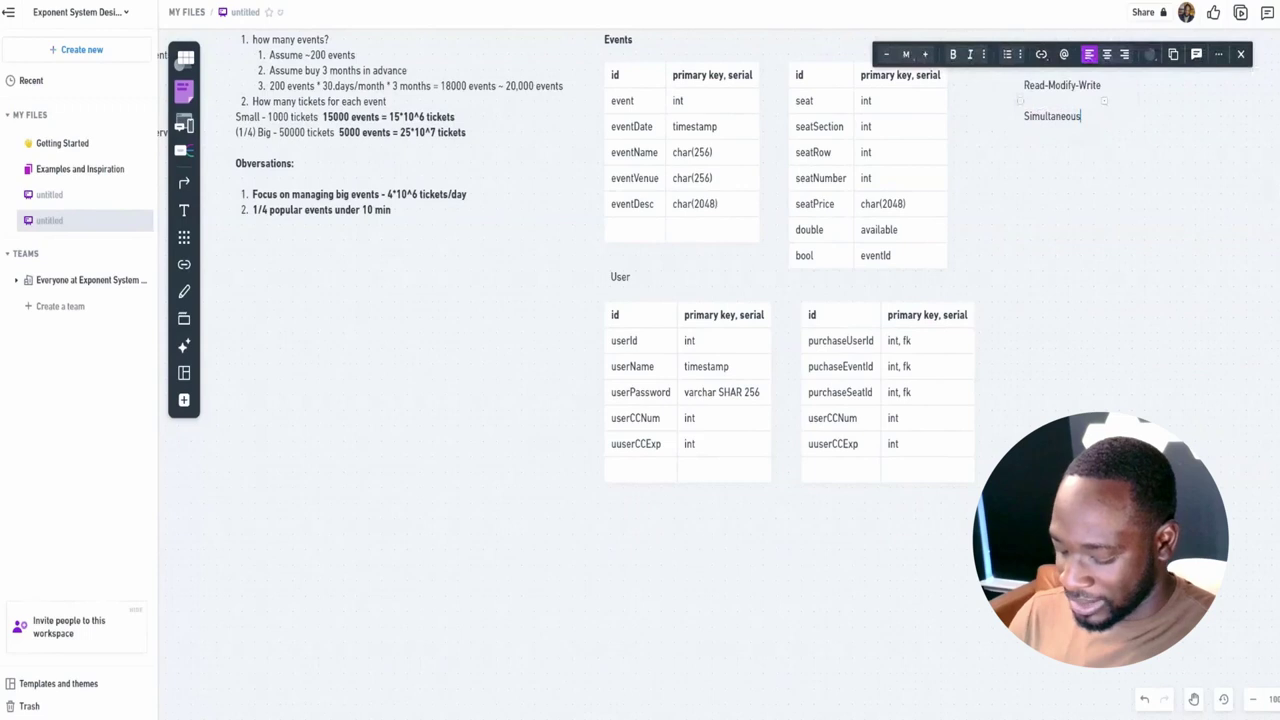
{"action": "type", "text": "Request"}
{"action": "key", "text": "Return"}
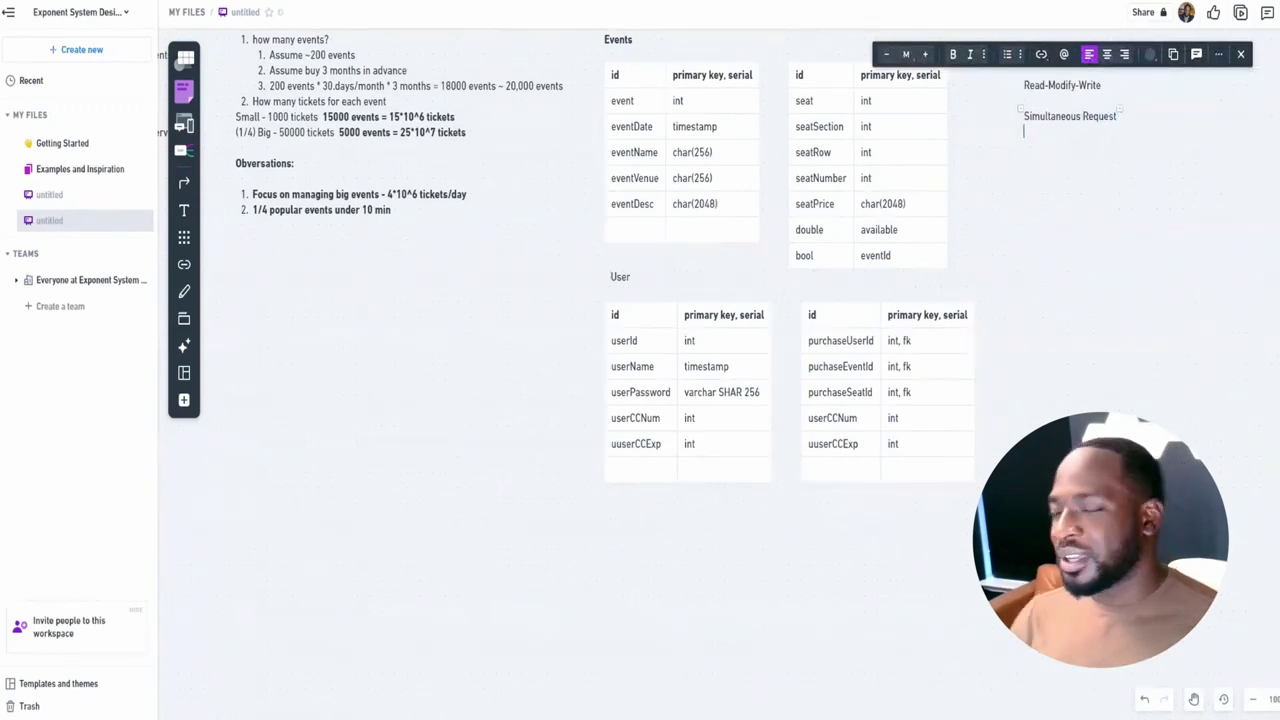
Add the line "Concurrency" below "Simultaneous Request" in the text note
{"action": "key", "text": "Return"}
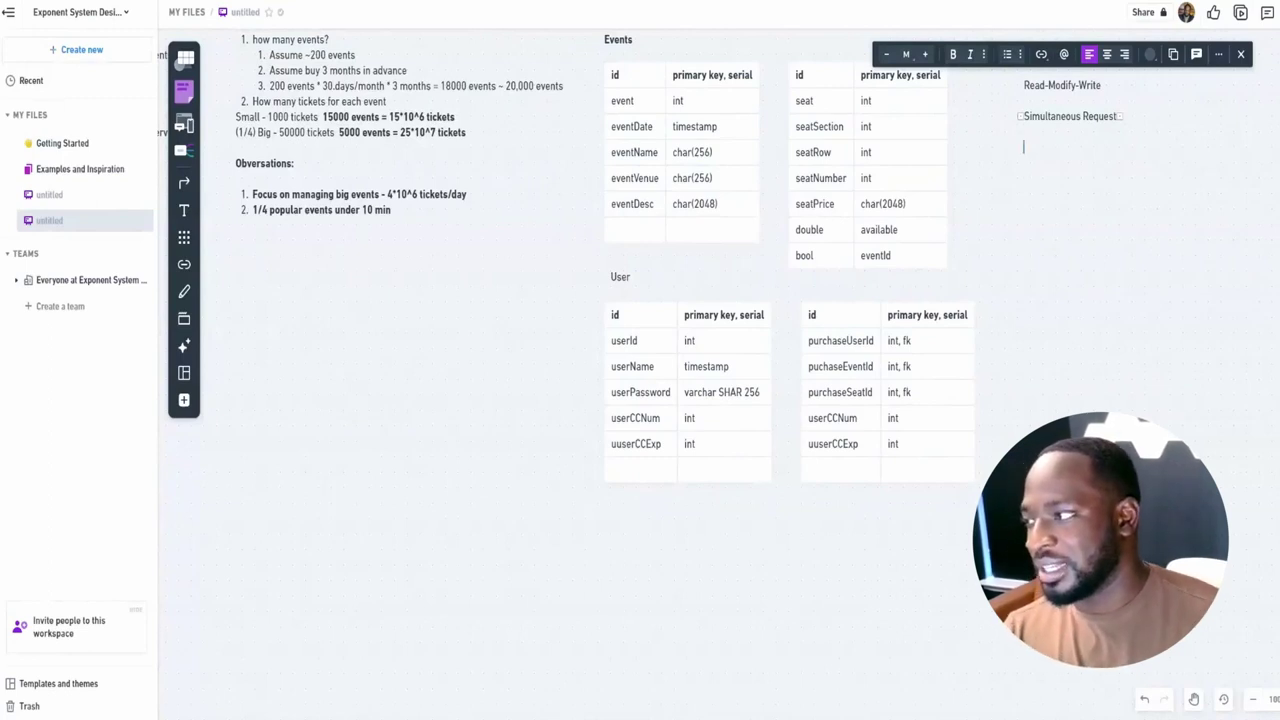
{"action": "type", "text": "Concurr"}
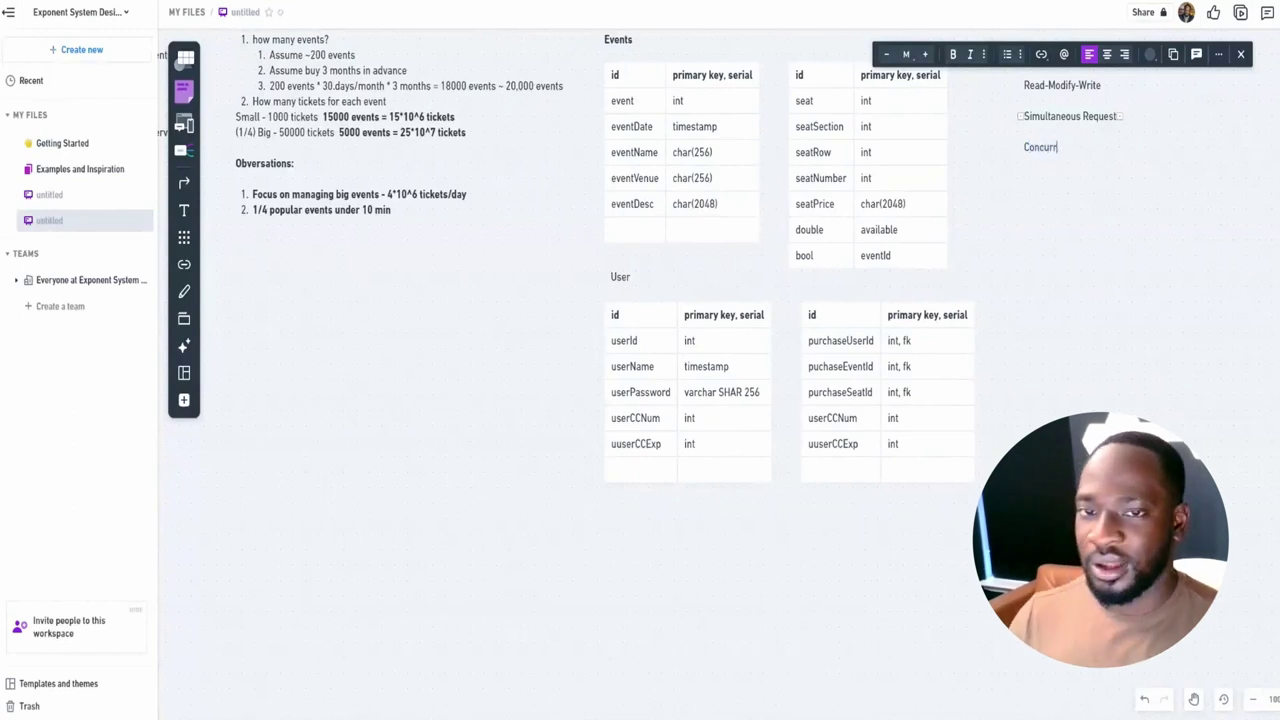
{"action": "type", "text": "ency"}
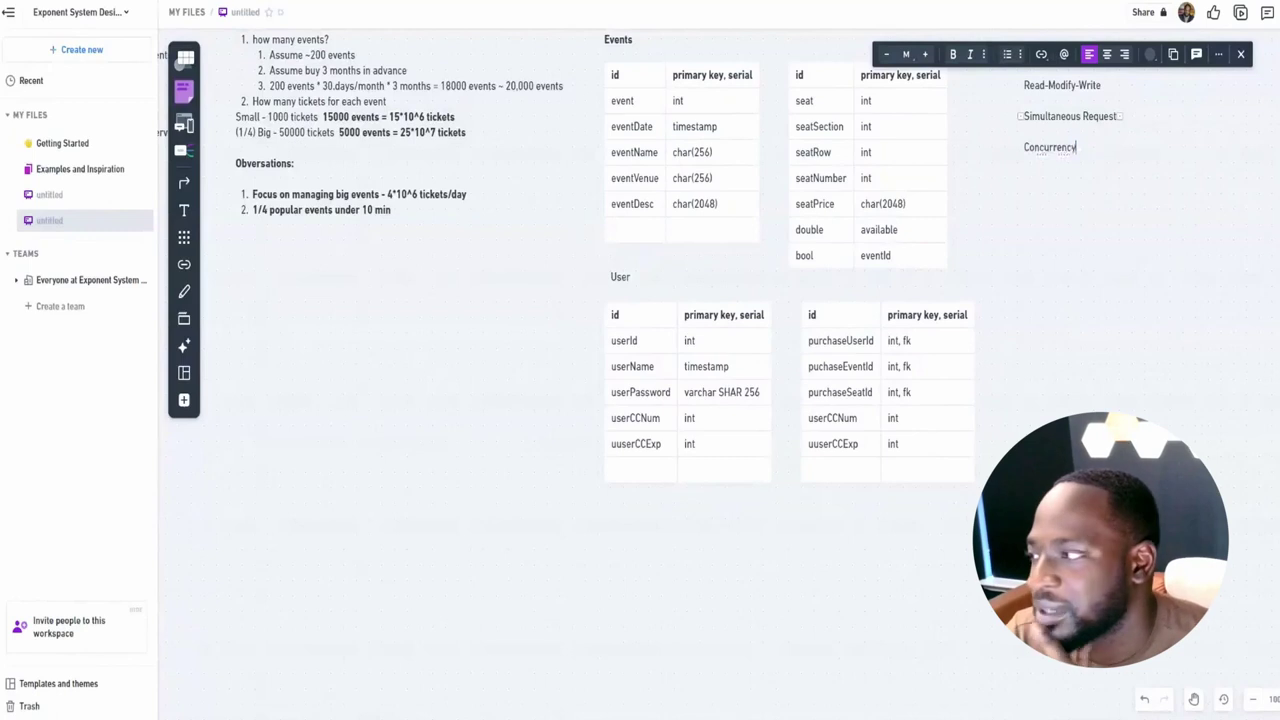
Add the line "Double Booking" below "Concurrency" in the text note
{"action": "key", "text": "Return"}
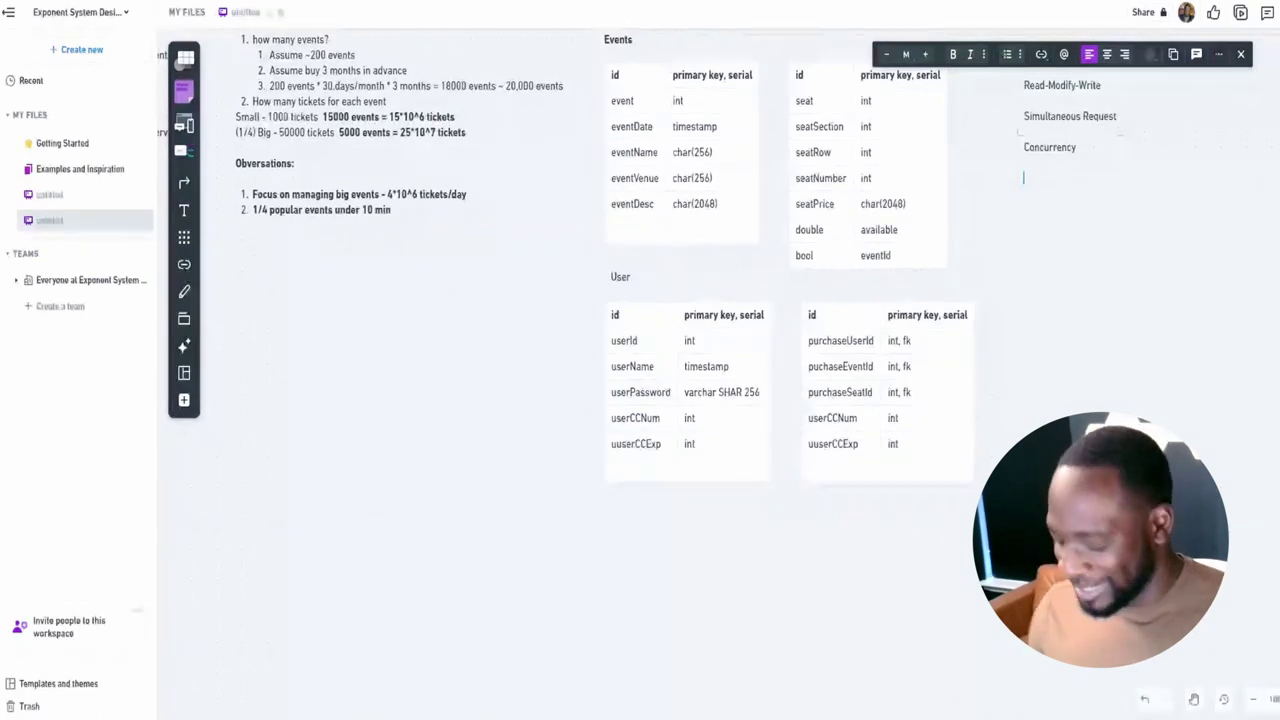
{"action": "type", "text": "Doubl"}
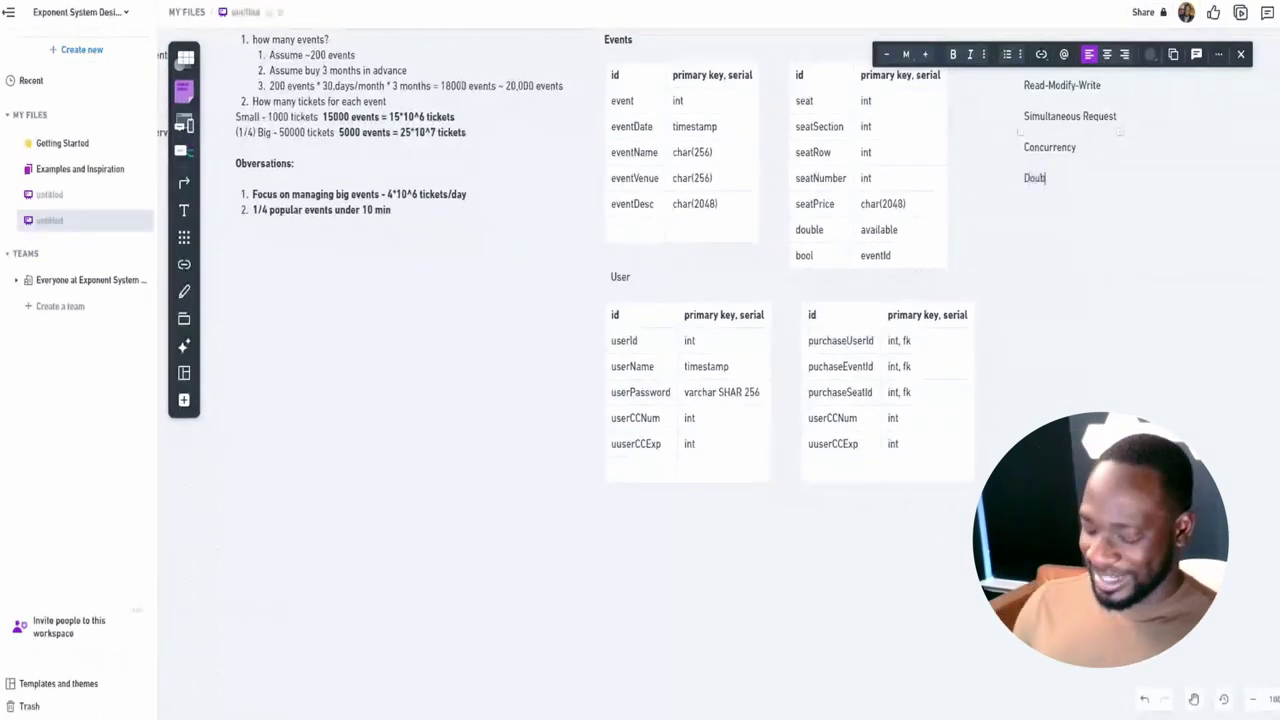
{"action": "type", "text": "e Booking"}
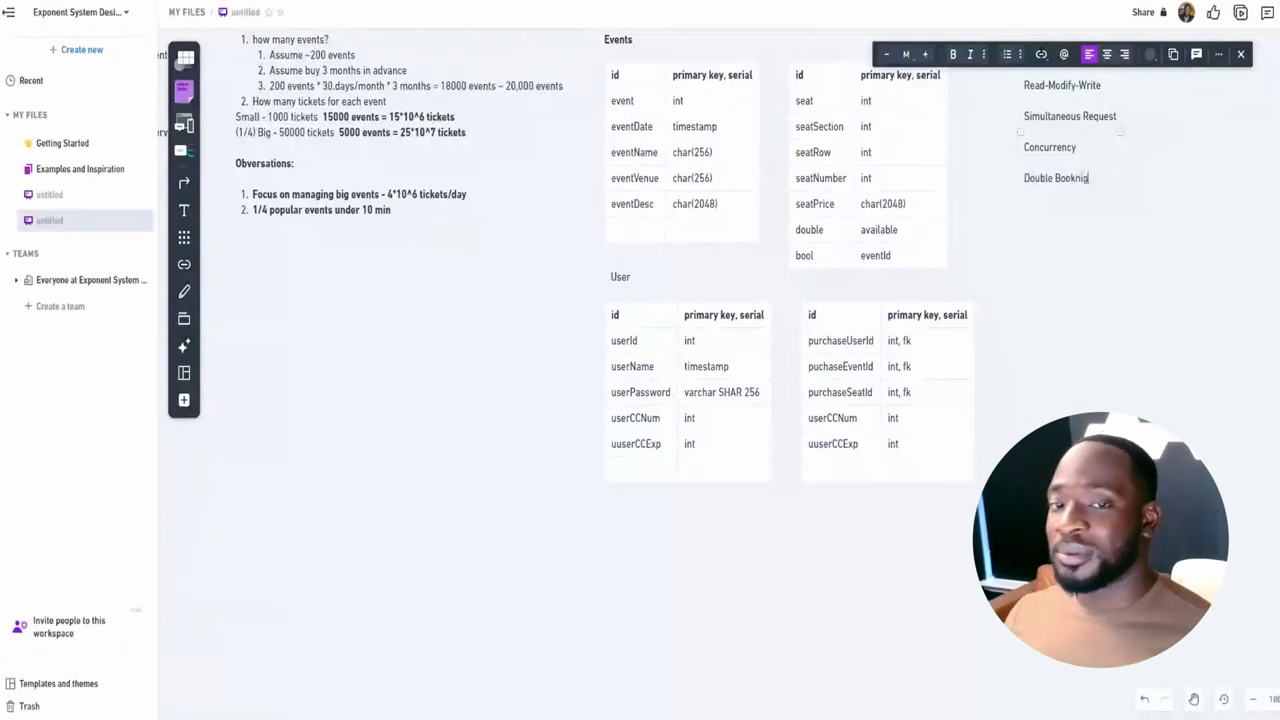
{"action": "key", "text": "BackSpace"}
{"action": "key", "text": "BackSpace"}
{"action": "key", "text": "BackSpace"}
{"action": "key", "text": "BackSpace"}
{"action": "type", "text": "king"}
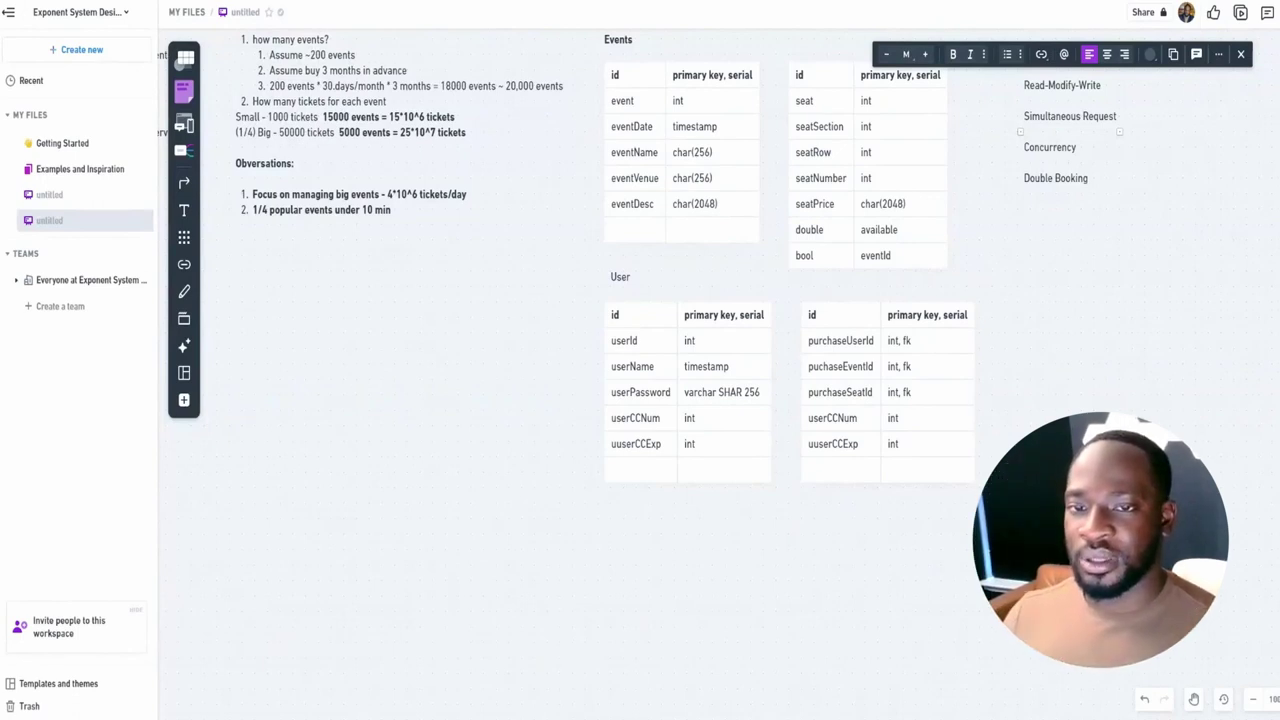
Create a separate text note reading "ACID DB - PostGres" below the Double Booking line
{"action": "left_click", "coordinate": [1028, 229]}
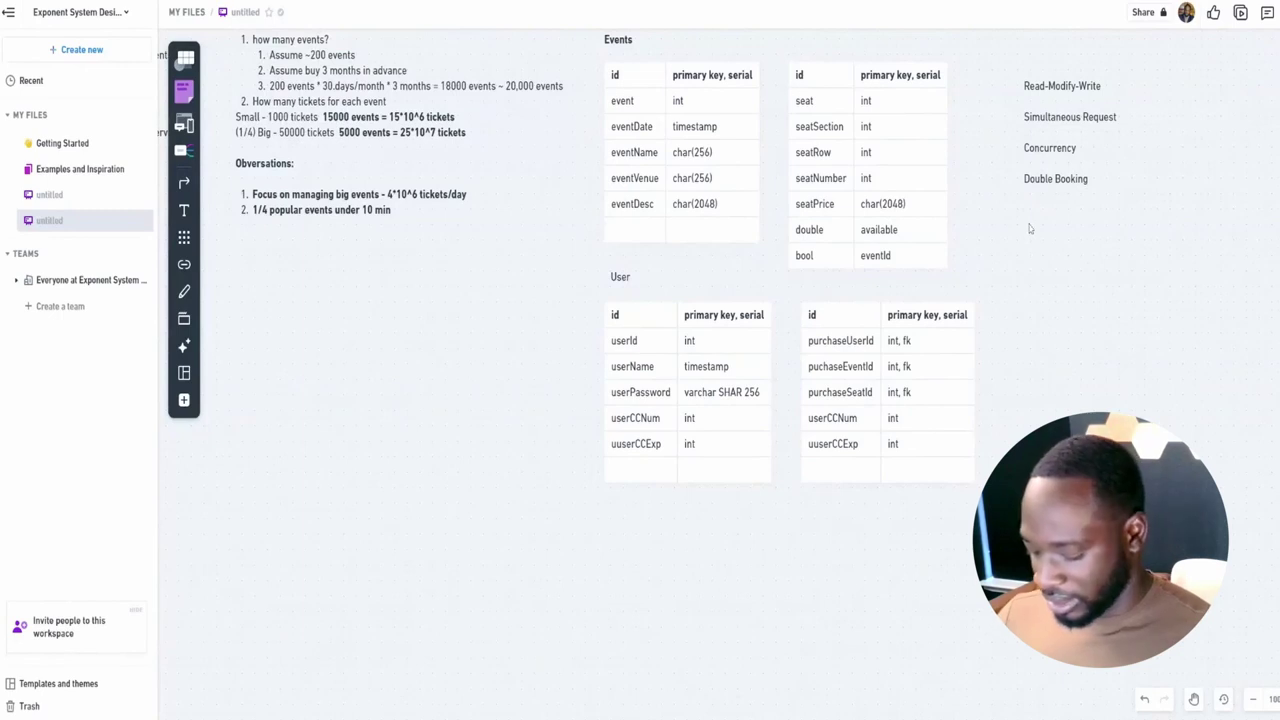
{"action": "key", "text": "t"}
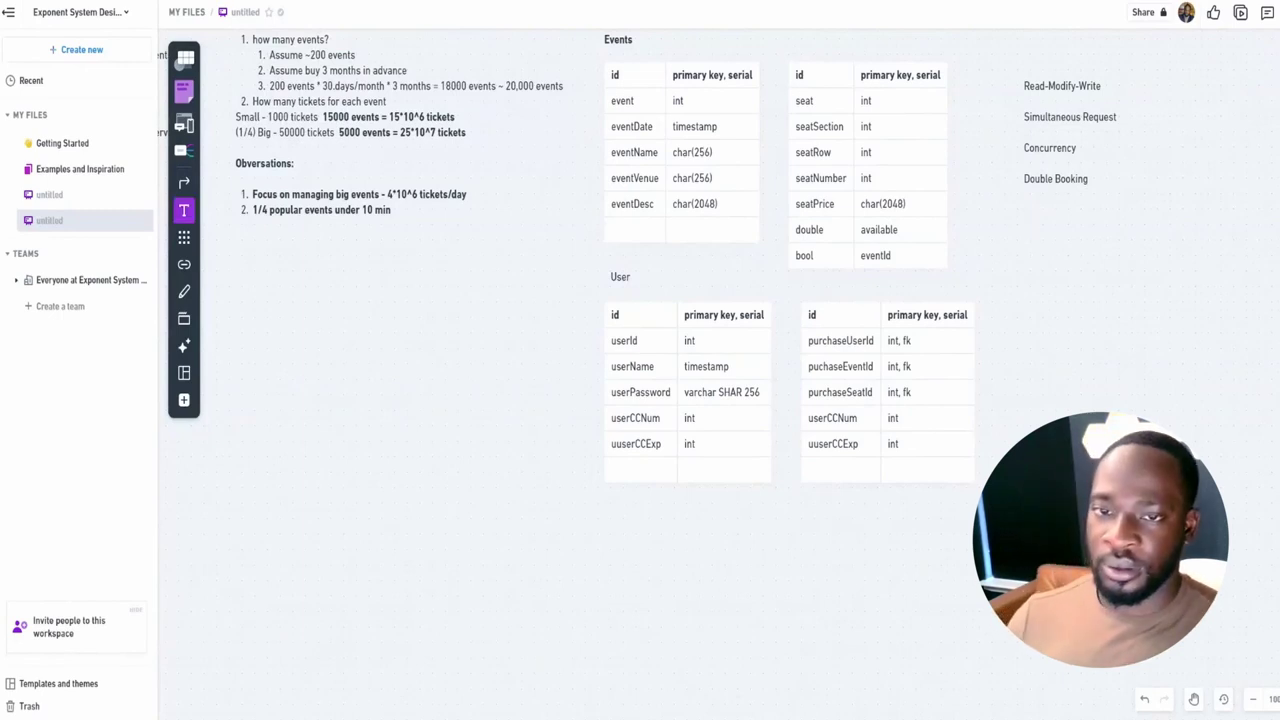
{"action": "left_click", "coordinate": [1026, 226]}
{"action": "type", "text": "AID"}
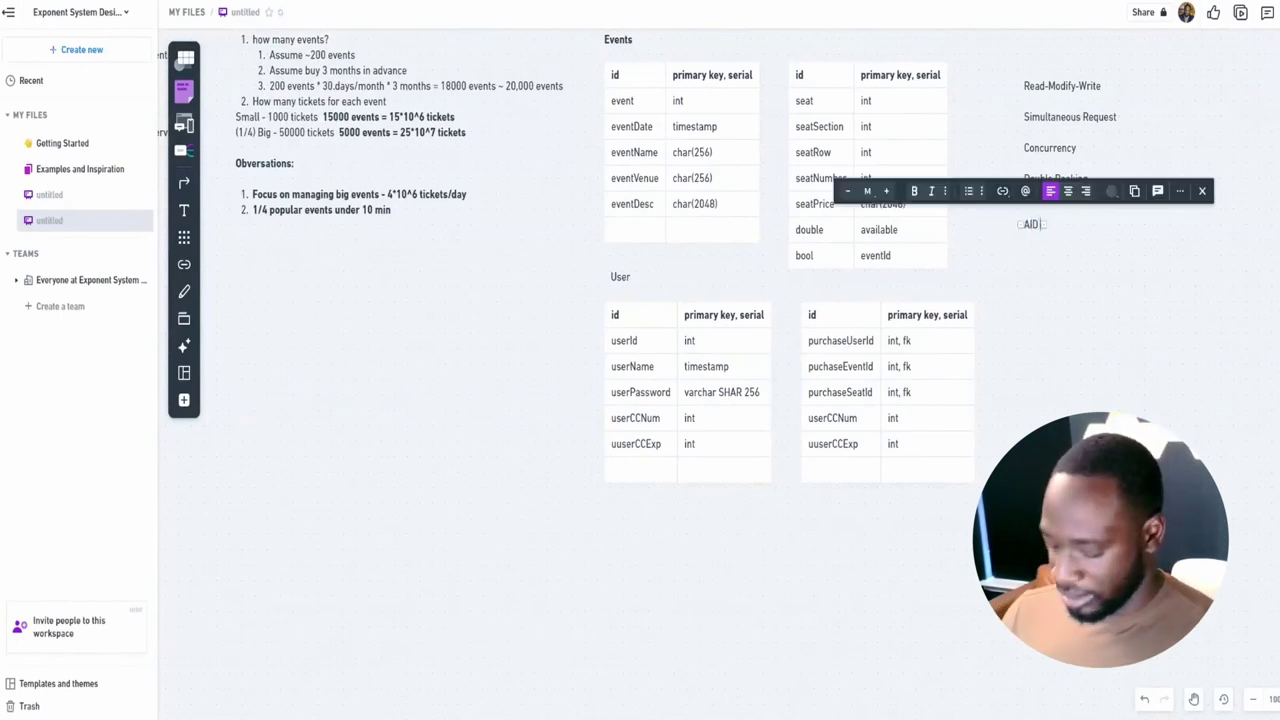
{"action": "key", "text": "BackSpace"}
{"action": "key", "text": "BackSpace"}
{"action": "type", "text": "C"}
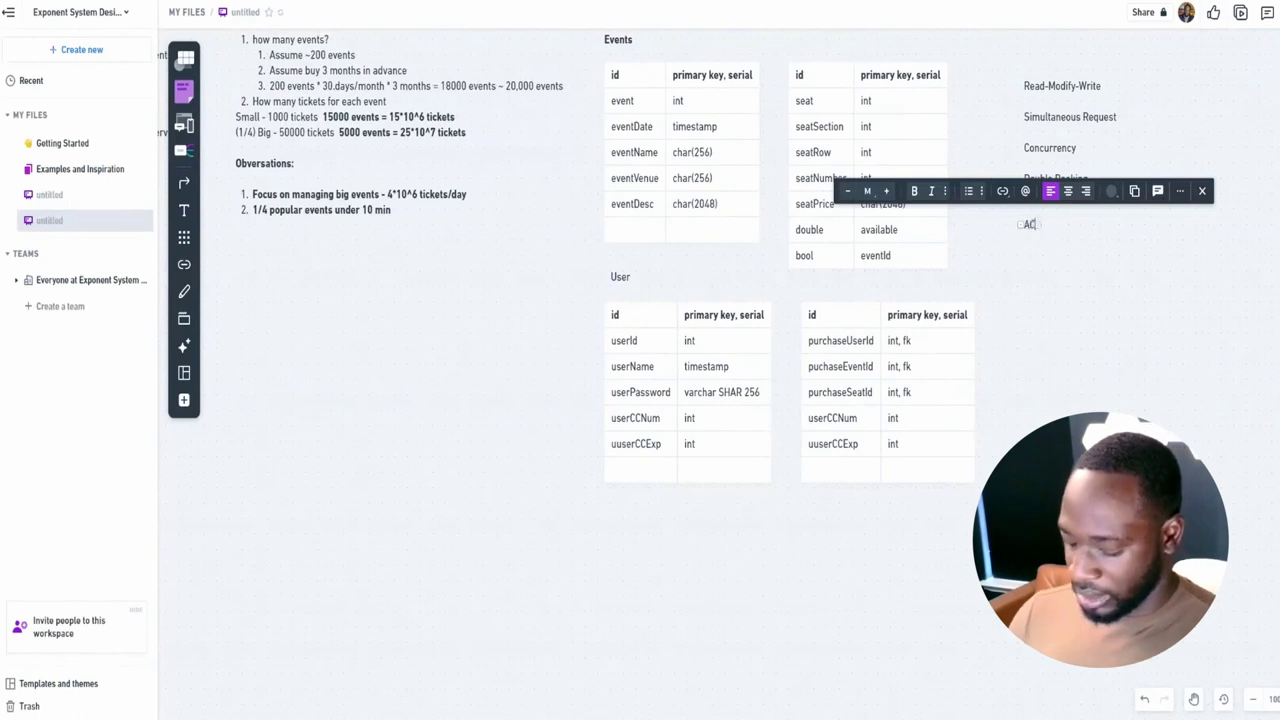
{"action": "type", "text": "IT DB -"}
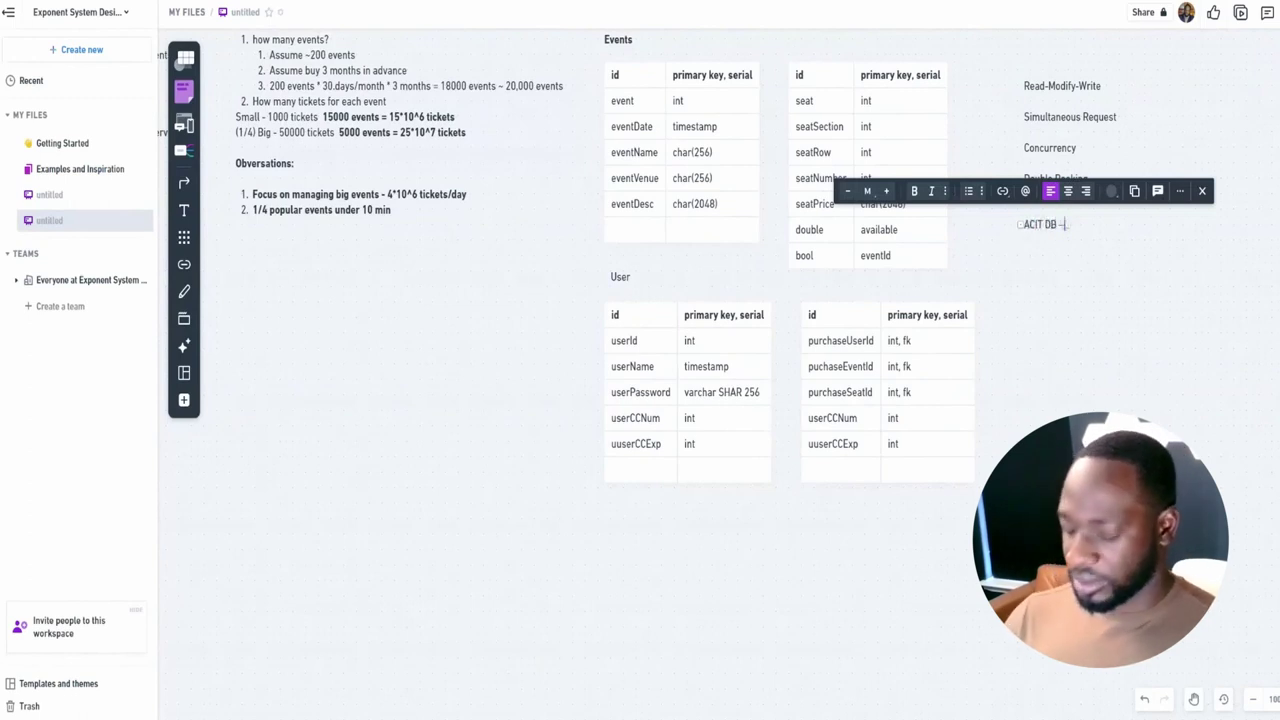
{"action": "type", "text": " PostGres"}
{"action": "key", "text": "Return"}
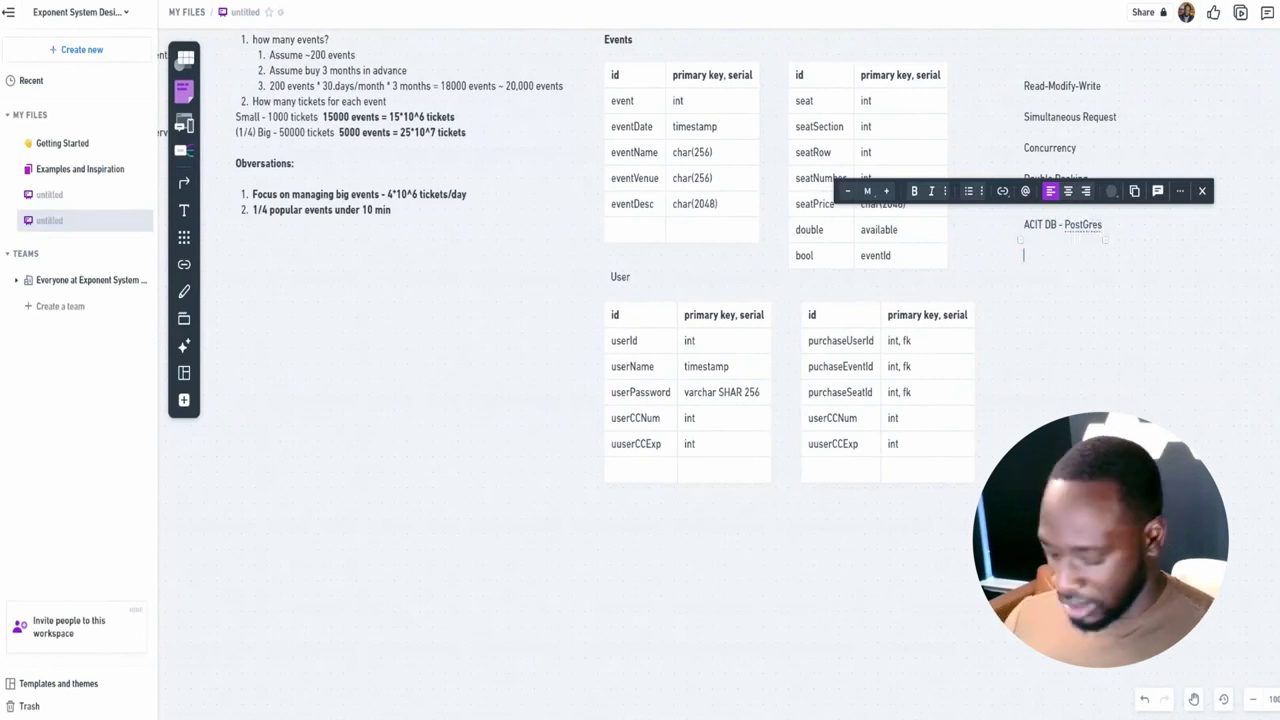
{"action": "key", "text": "BackSpace"}
{"action": "left_click", "coordinate": [1049, 224]}
{"action": "key", "text": "BackSpace"}
{"action": "type", "text": "D"}
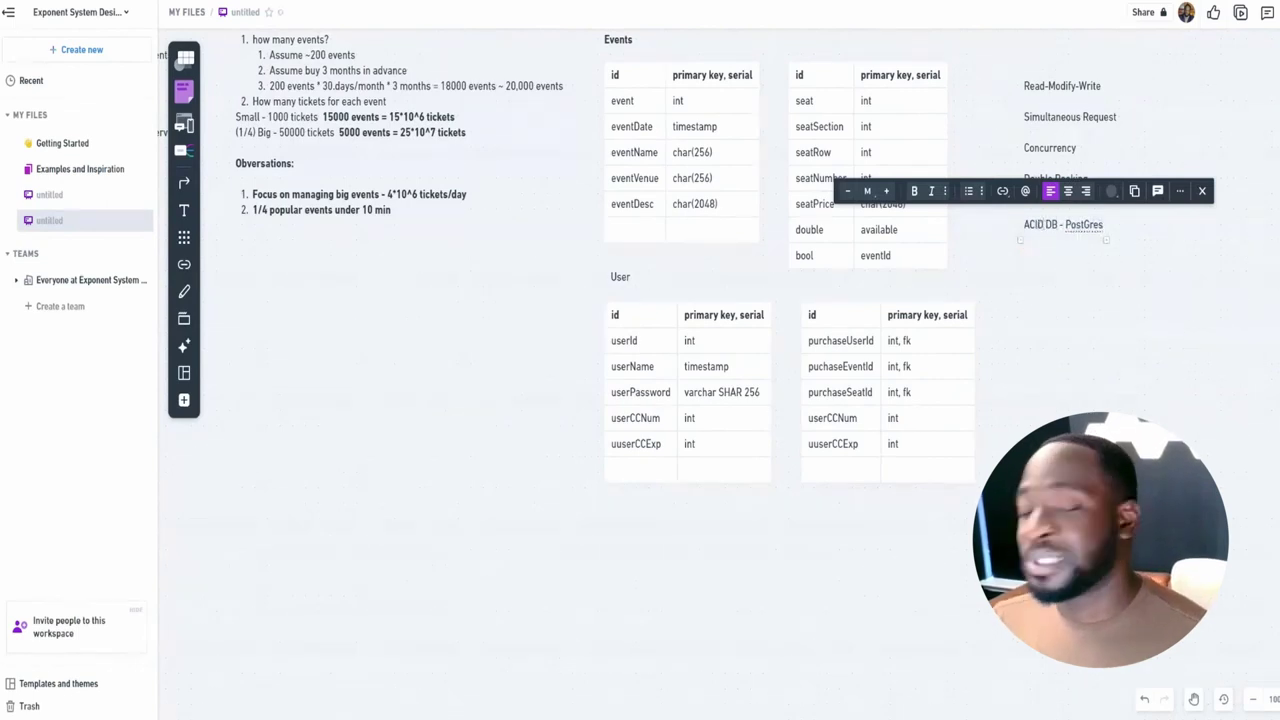
{"action": "key", "text": "Return"}
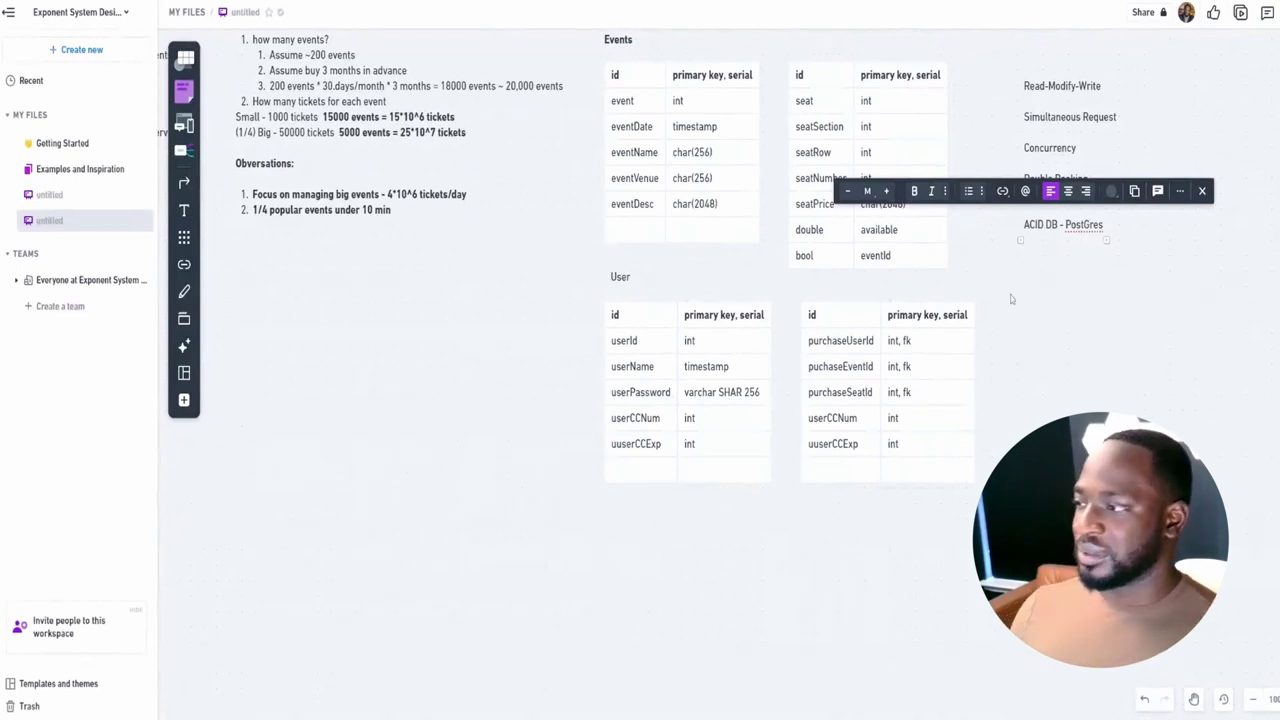
Replace the double row in the Seat table with the field seatStatus and data type int
{"action": "scroll", "coordinate": [1010, 298], "scroll_direction": "right", "scroll_amount": 2}
{"action": "scroll", "coordinate": [1010, 297], "scroll_direction": "left", "scroll_amount": 6}
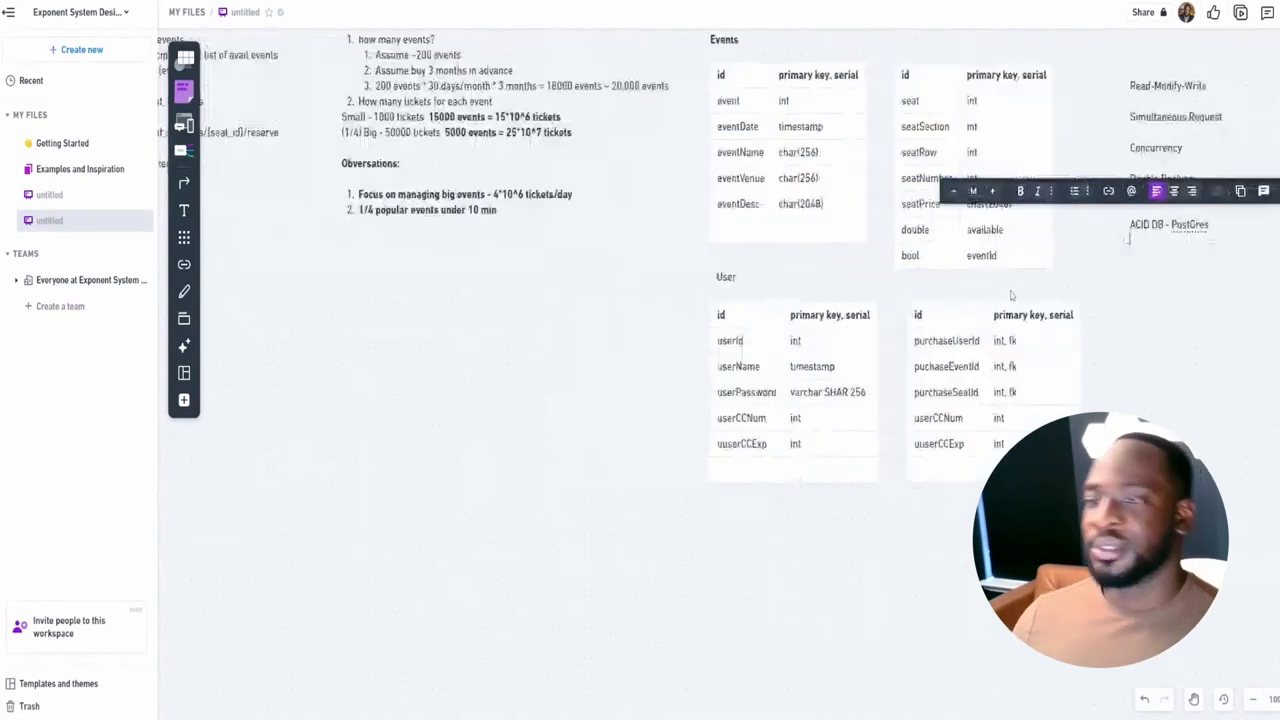
{"action": "scroll", "coordinate": [1010, 295], "scroll_direction": "right", "scroll_amount": 10}
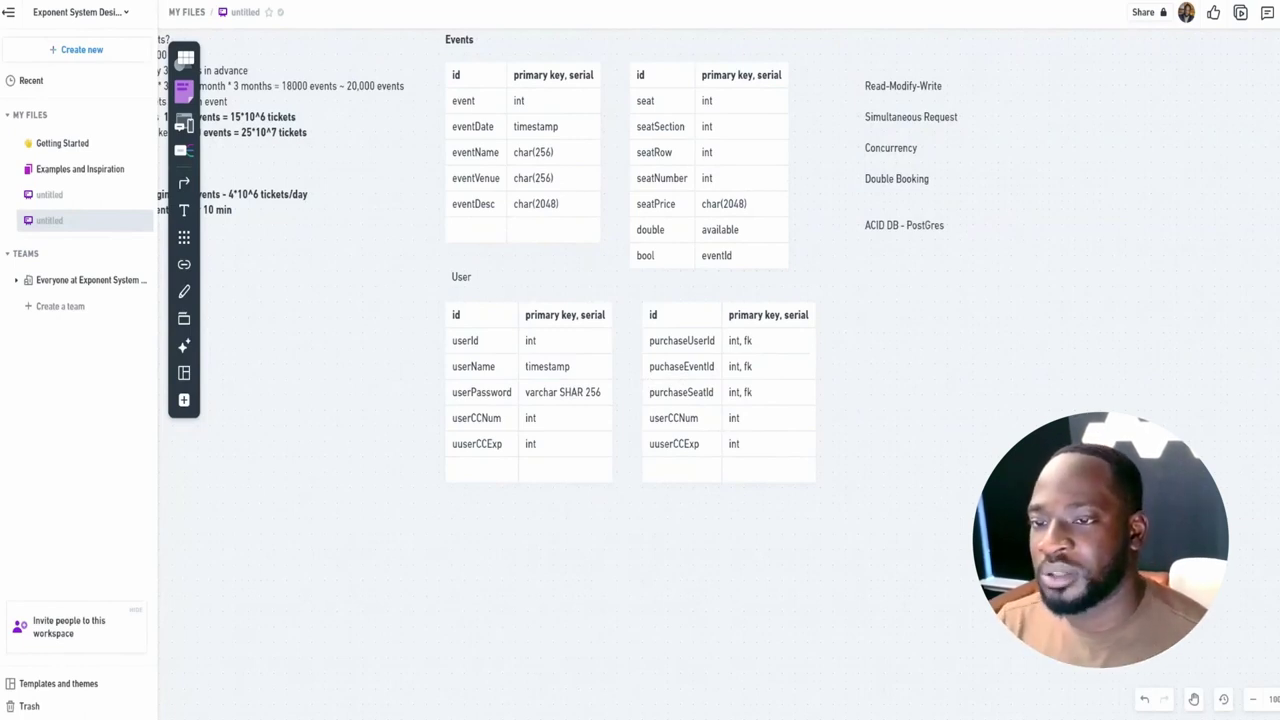
{"action": "scroll", "coordinate": [621, 310], "scroll_direction": "up", "scroll_amount": 1}
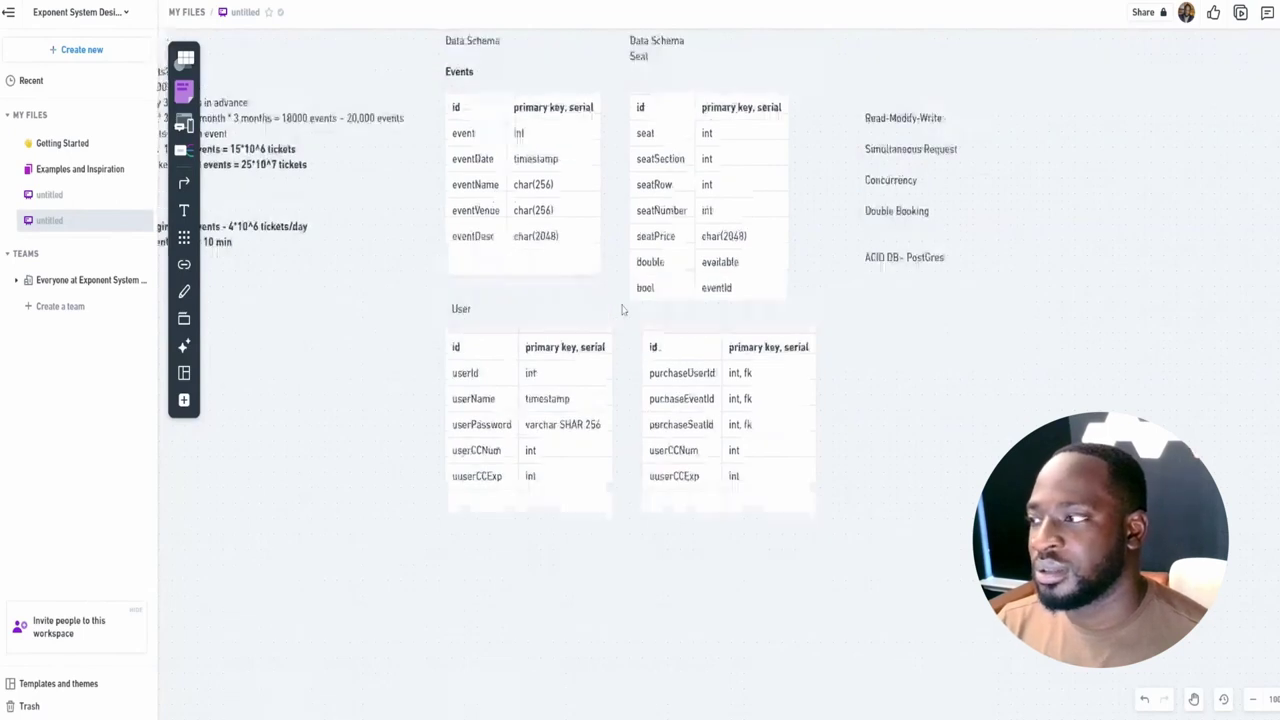
{"action": "scroll", "coordinate": [621, 310], "scroll_direction": "up", "scroll_amount": 1}
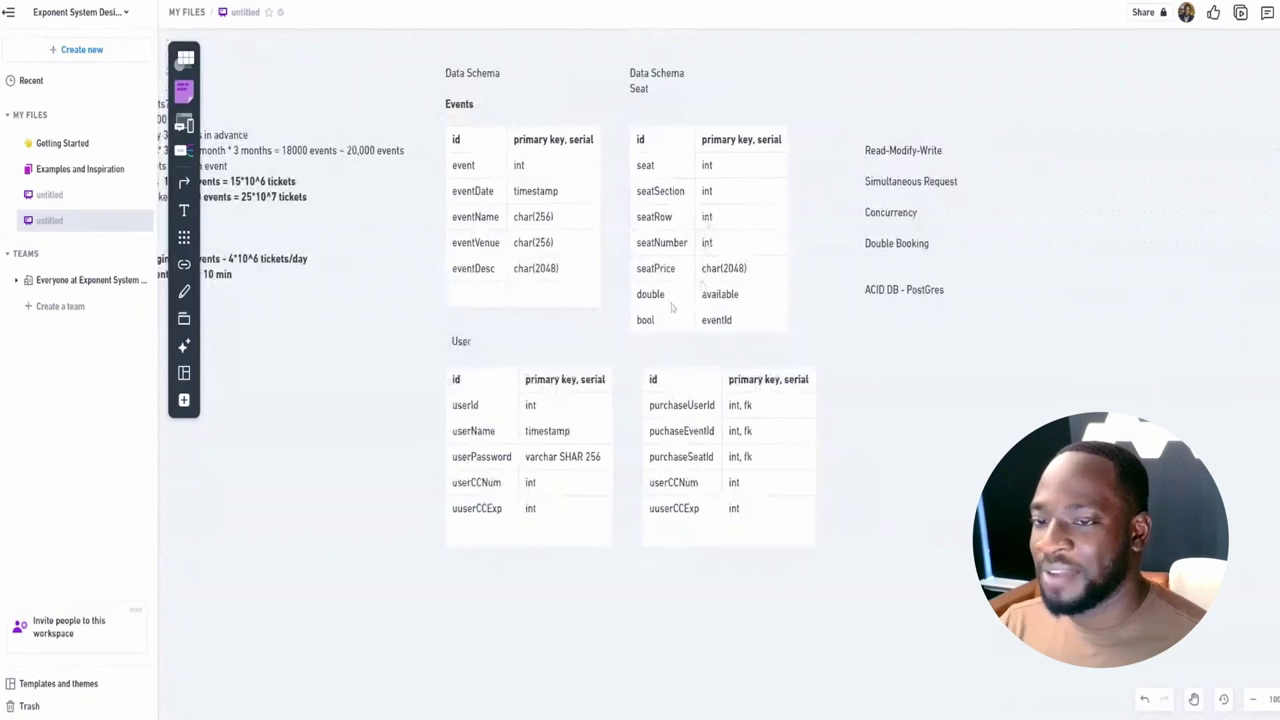
{"action": "left_click", "coordinate": [718, 306]}
{"action": "left_click", "coordinate": [722, 306]}
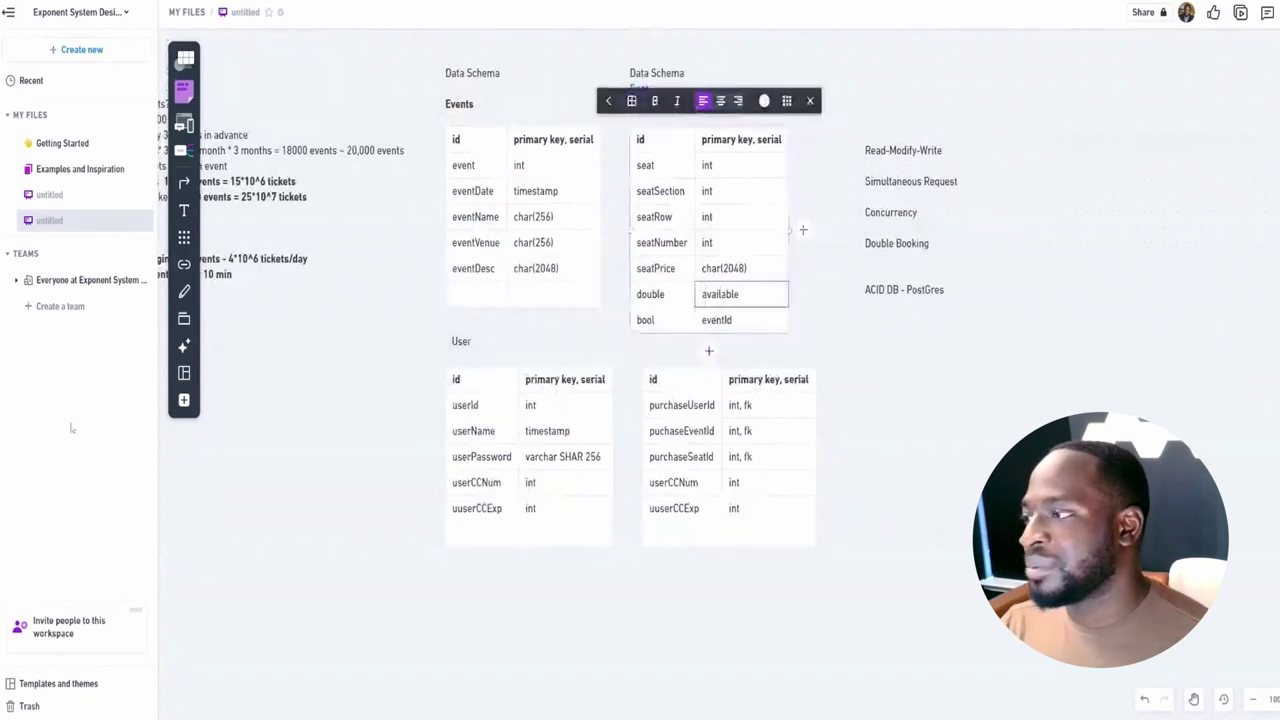
{"action": "left_click", "coordinate": [712, 294]}
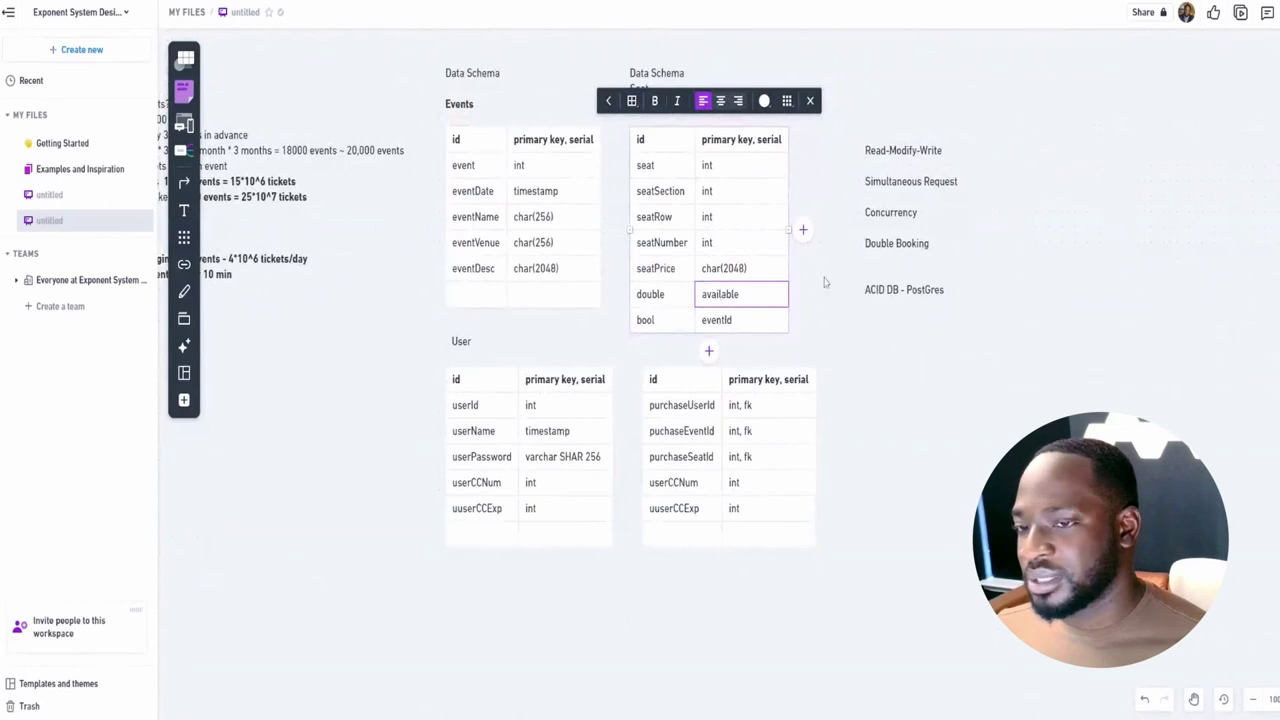
{"action": "double_click", "coordinate": [648, 294]}
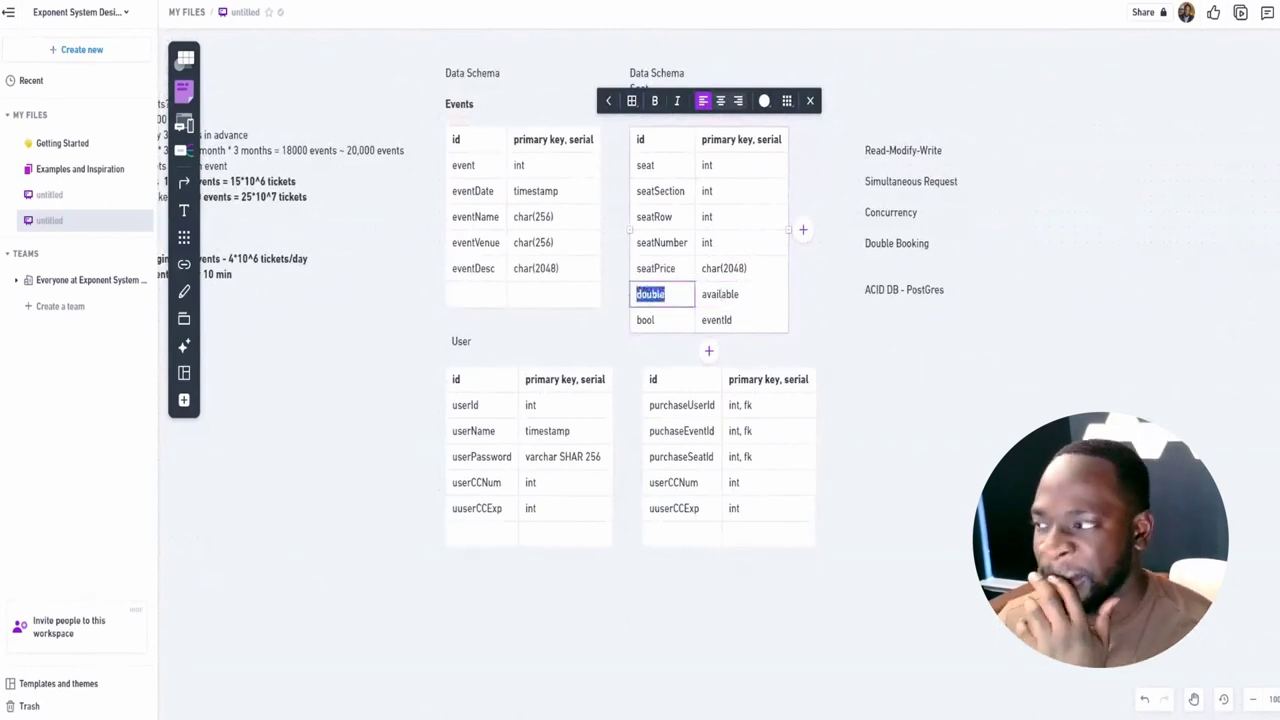
{"action": "type", "text": "s"}
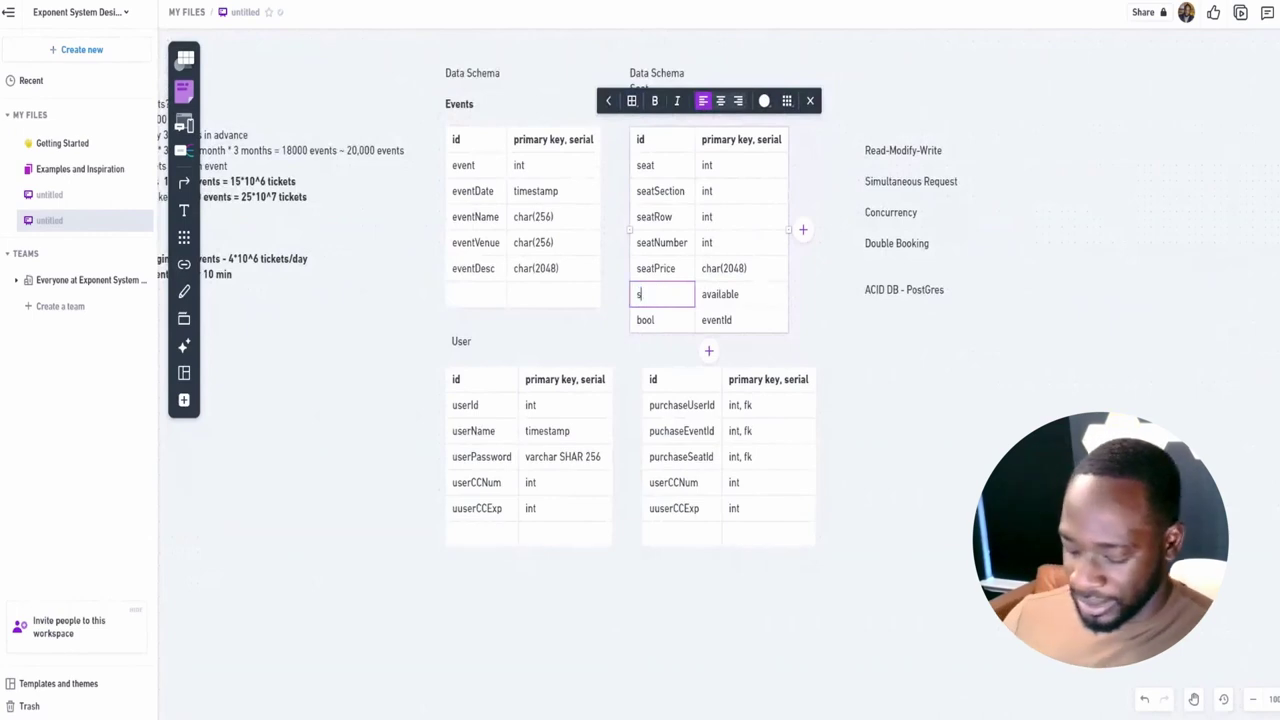
{"action": "type", "text": "eatStatus"}
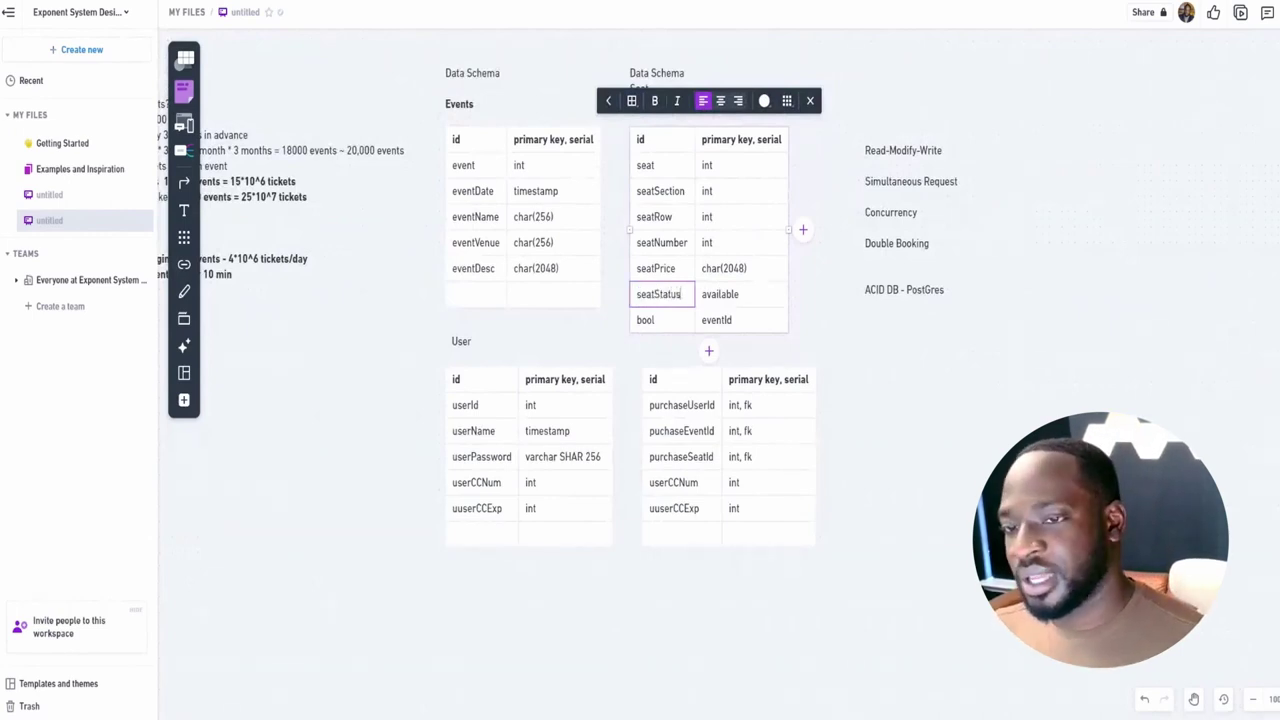
{"action": "left_click", "coordinate": [703, 294]}
{"action": "double_click", "coordinate": [703, 294]}
{"action": "type", "text": "int"}
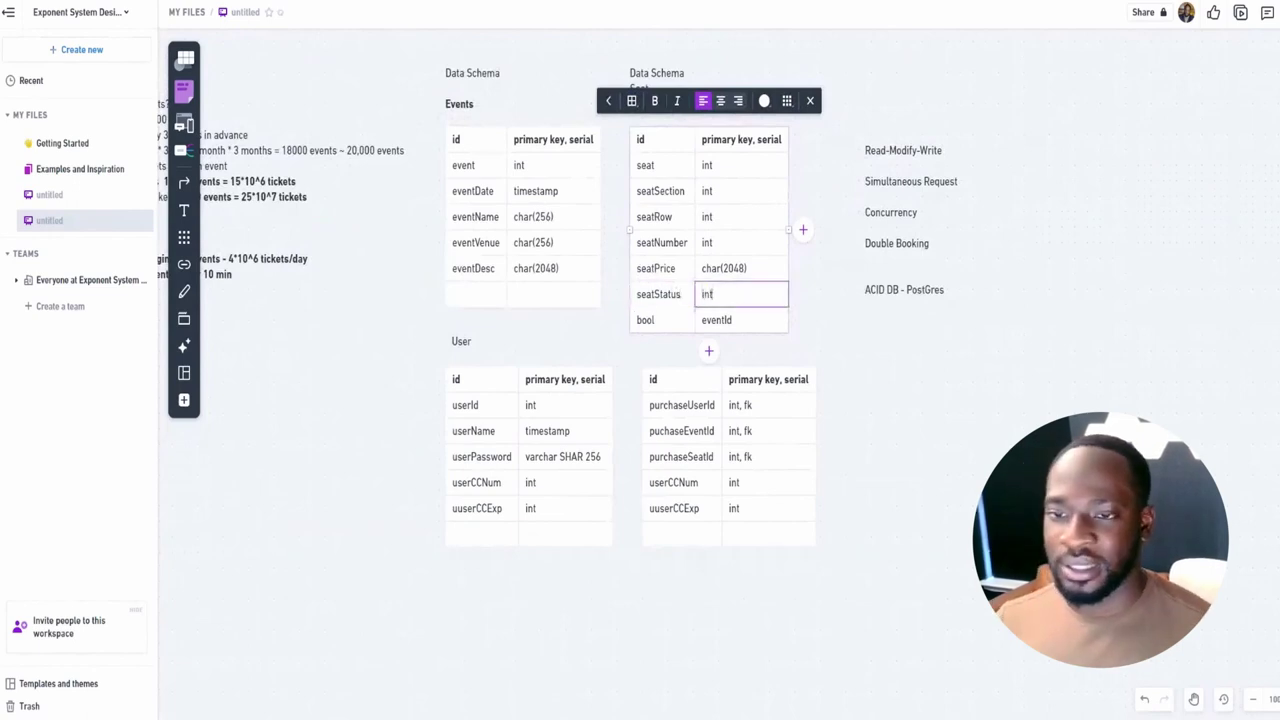
Create a separate text note below the ACID DB line reading "seatStatus = 0 - Available"
{"action": "left_click", "coordinate": [873, 328]}
{"action": "key", "text": "t"}
{"action": "left_click", "coordinate": [872, 330]}
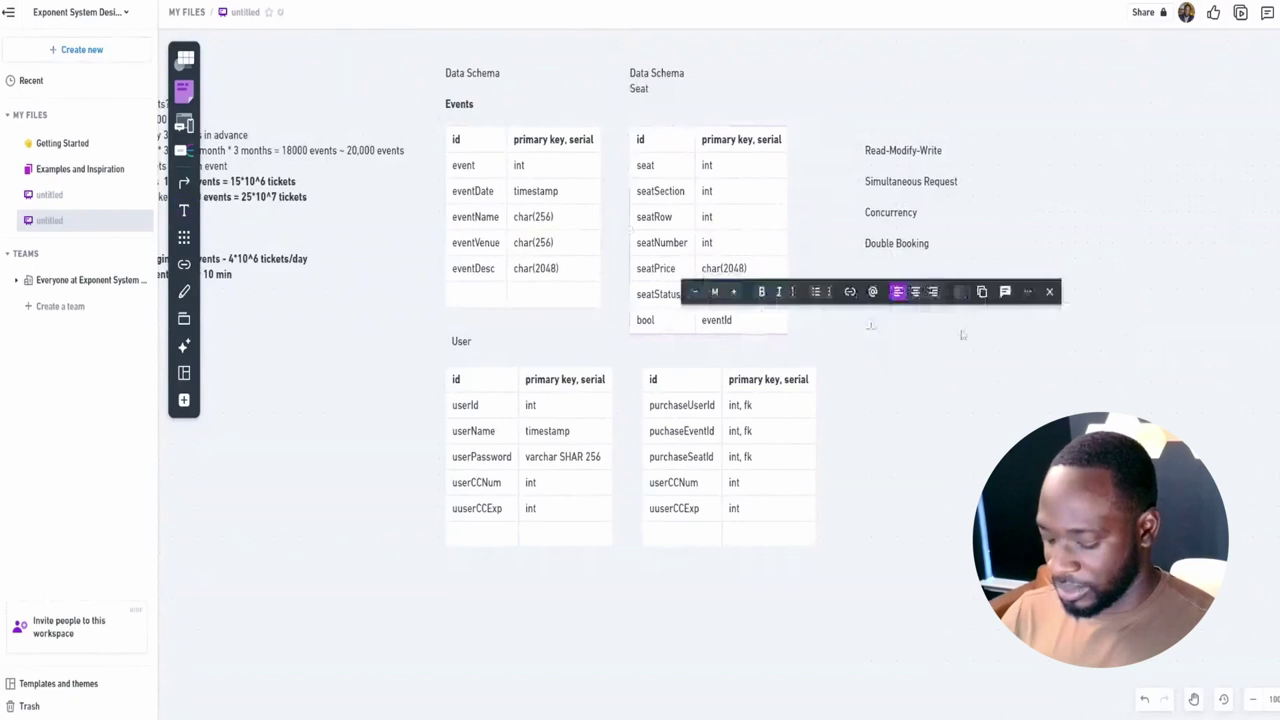
{"action": "type", "text": "seatStat"}
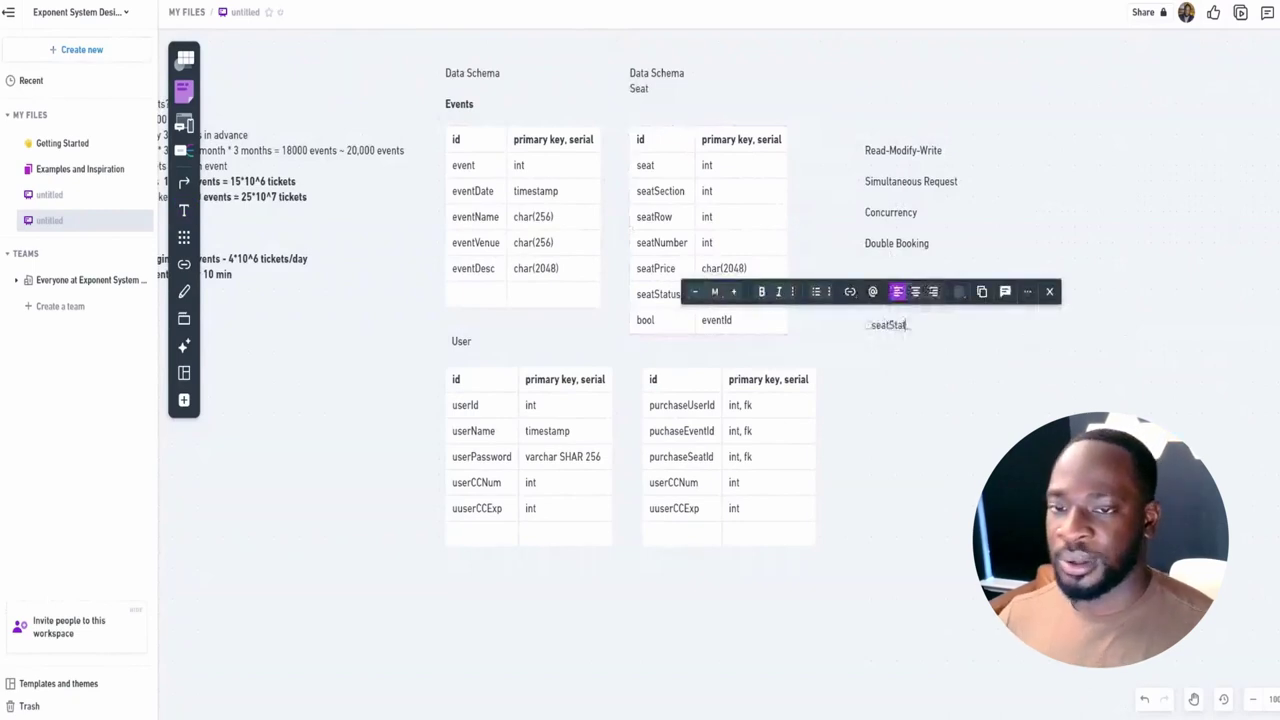
{"action": "type", "text": "us = "}
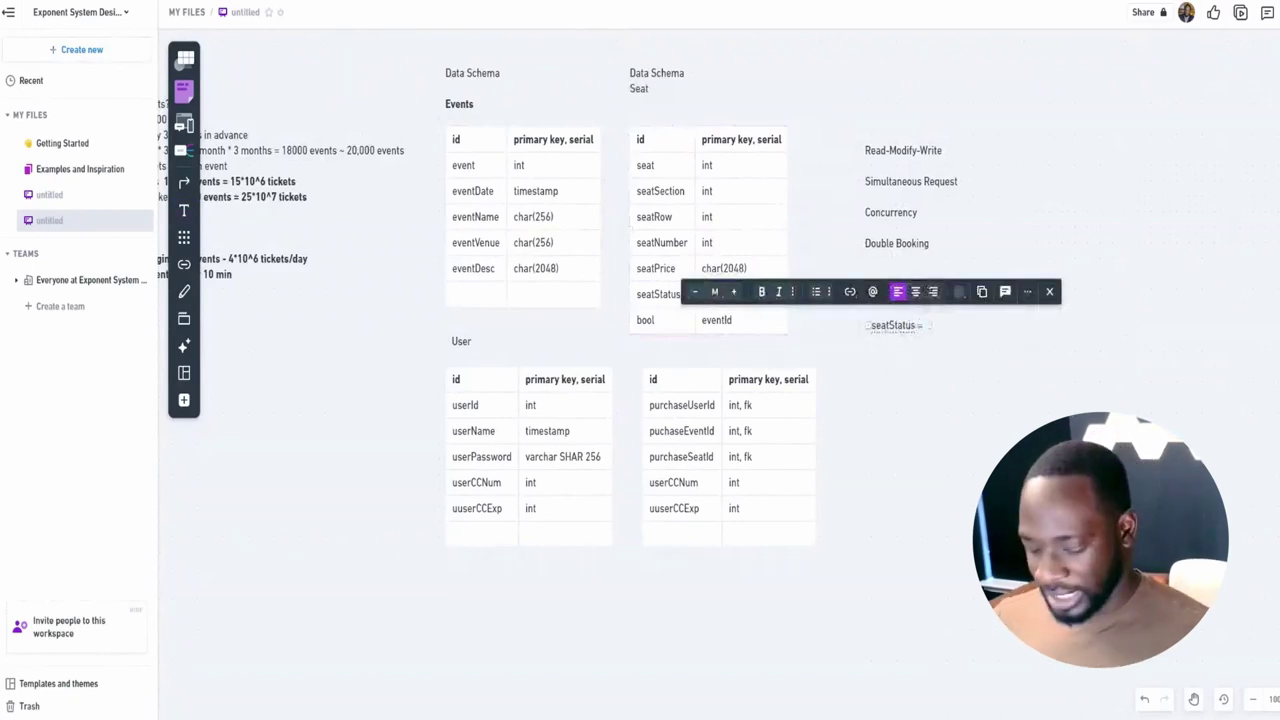
{"action": "type", "text": "0 -"}
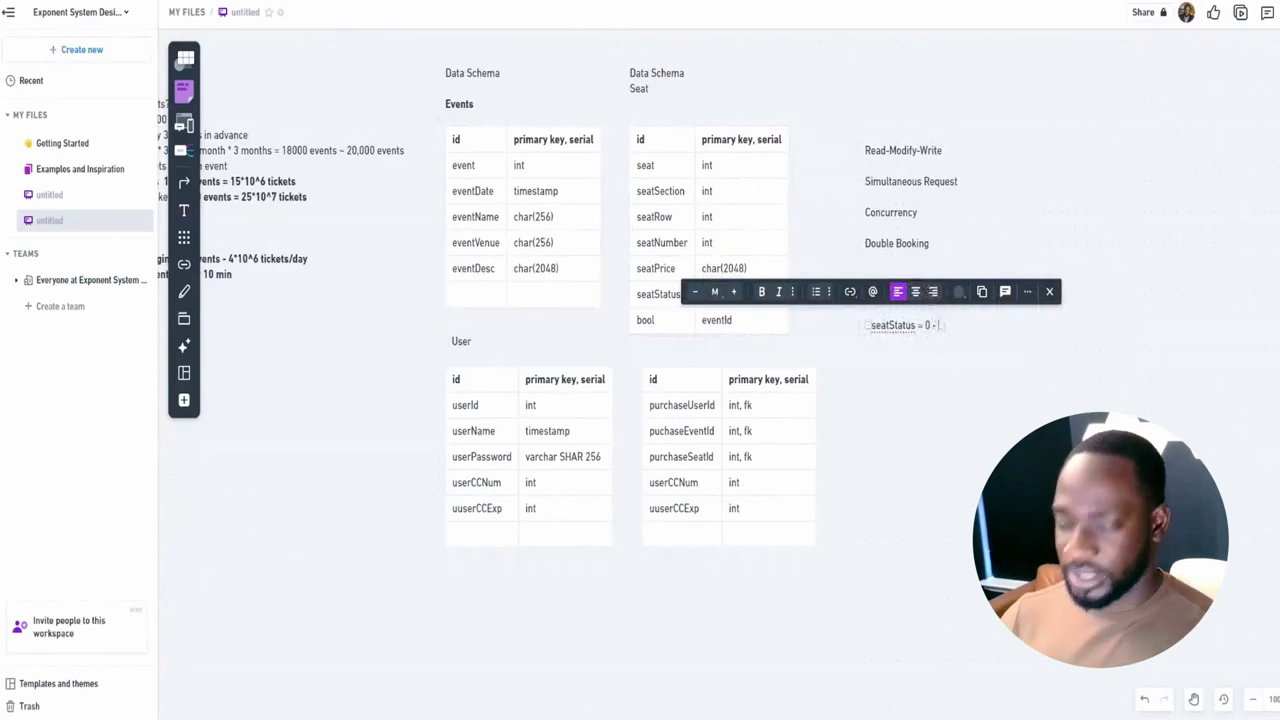
{"action": "type", "text": " Avai"}
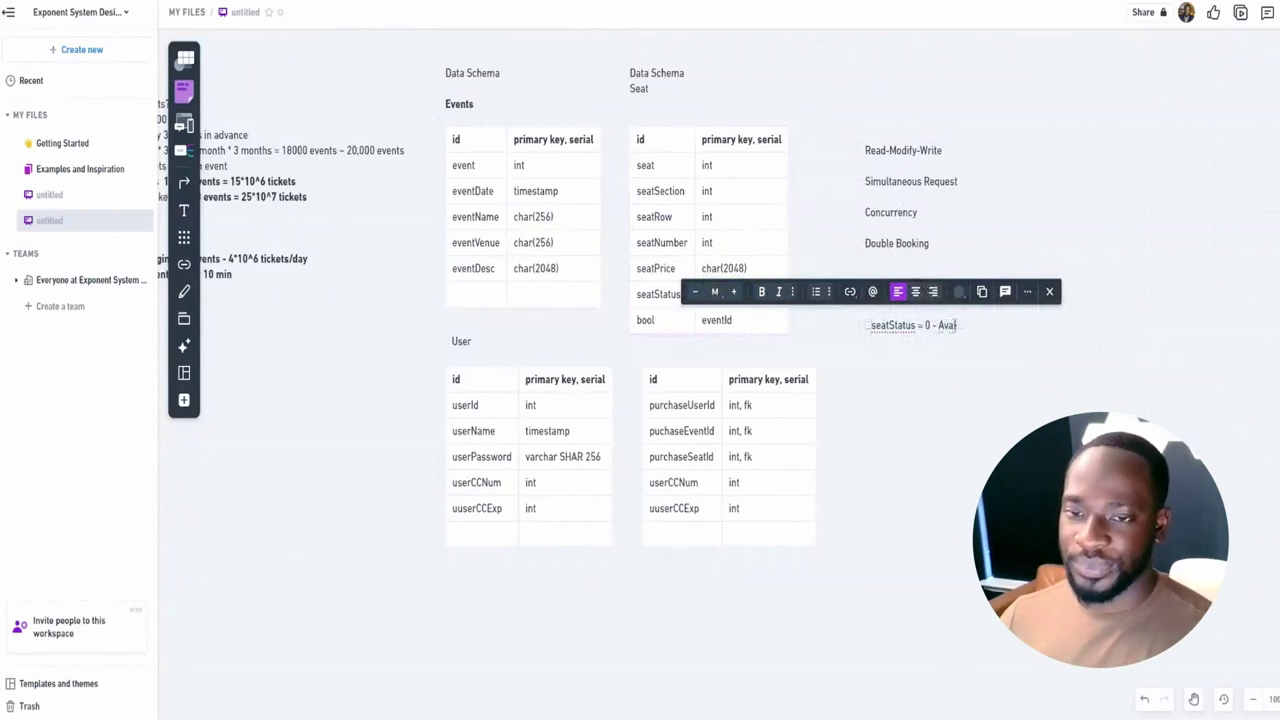
{"action": "type", "text": "lable"}
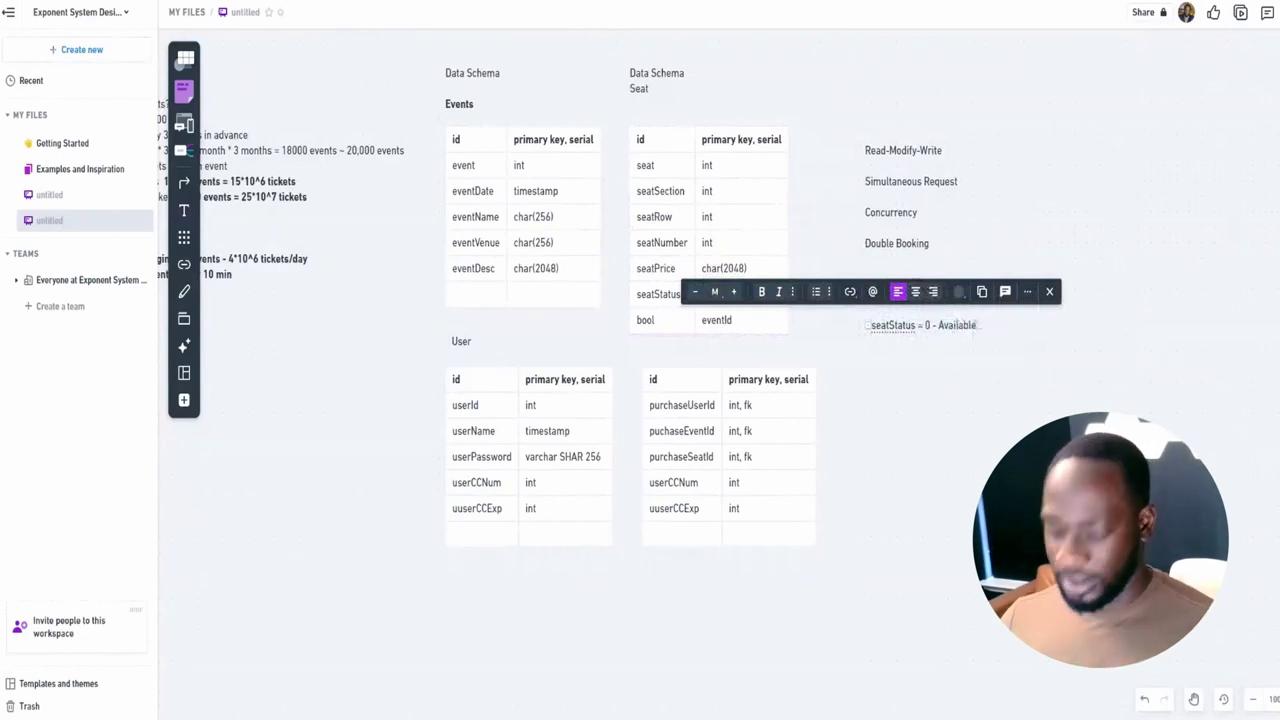
Extend the seatStatus note with the further values ", 1 - Reserved, 2- Purchased"
{"action": "type", "text": ", "}
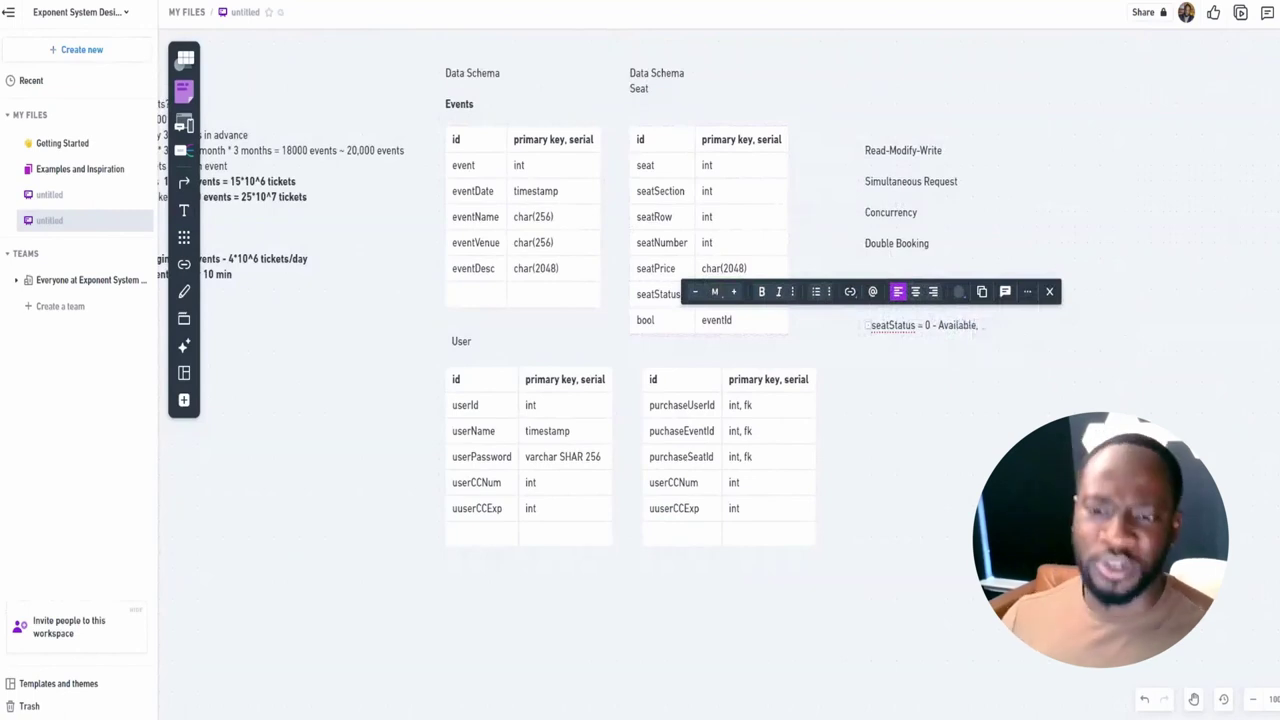
{"action": "type", "text": "1 - "}
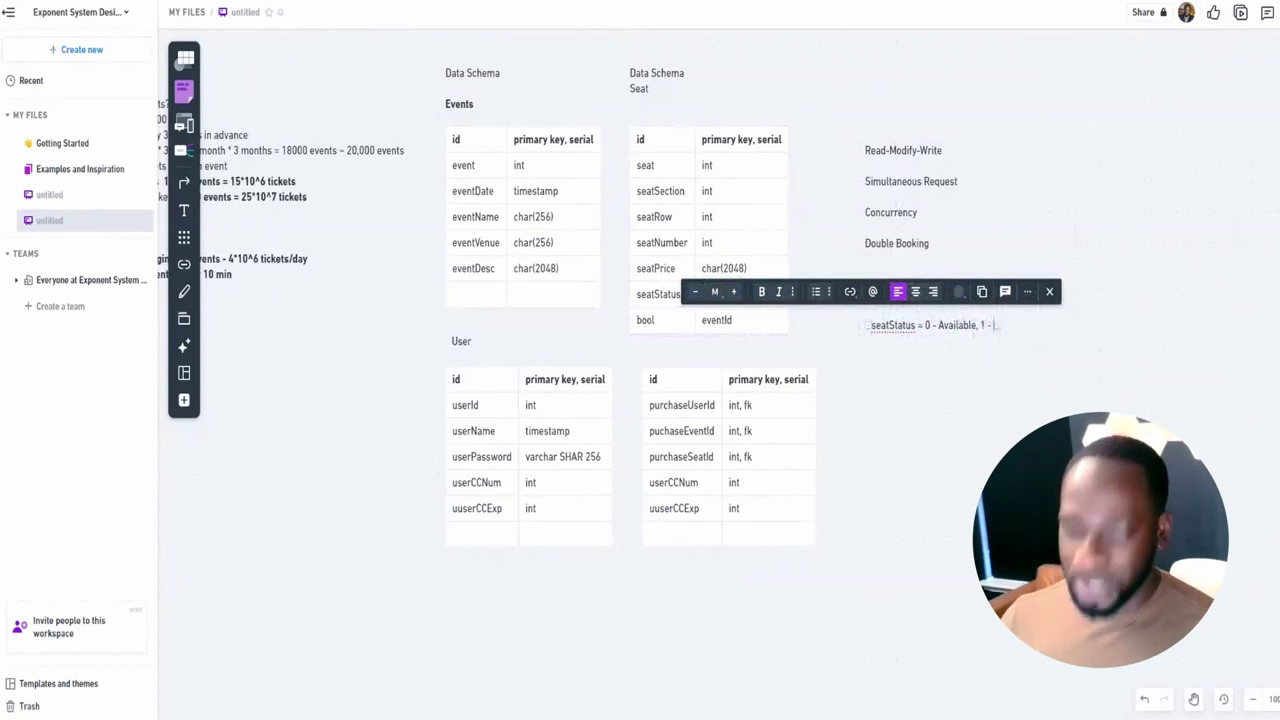
{"action": "type", "text": "Reserve"}
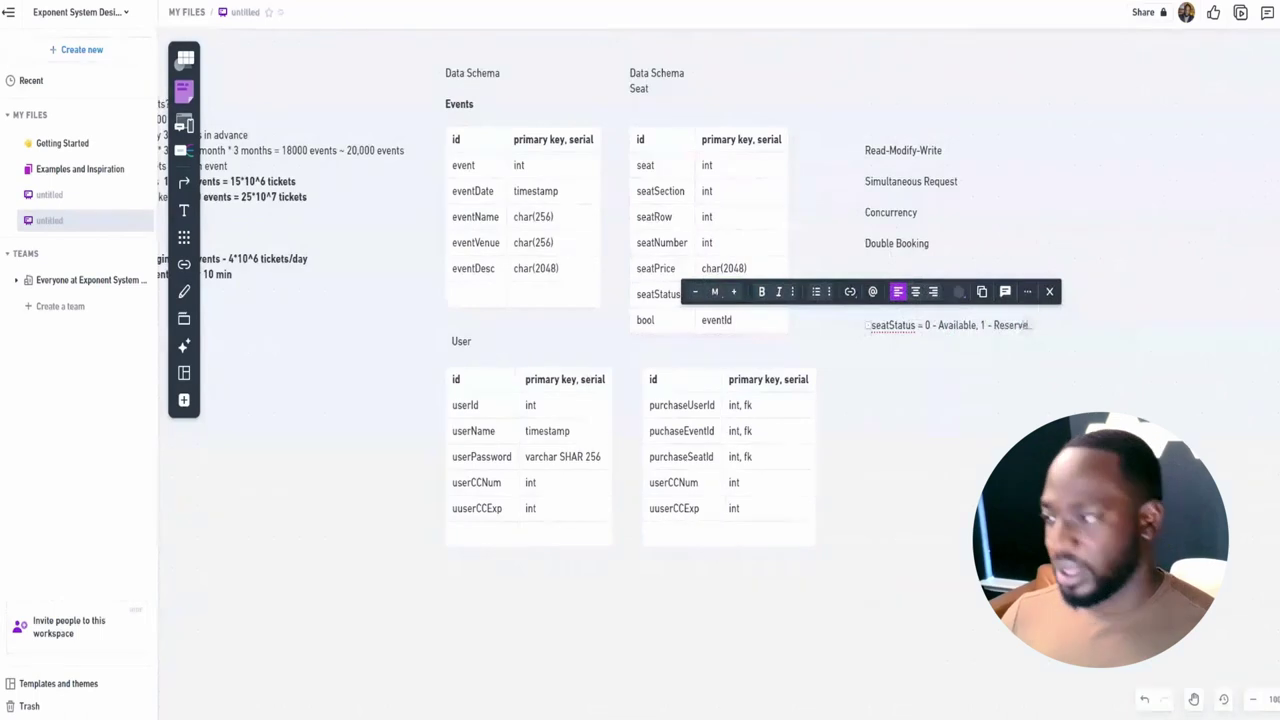
{"action": "type", "text": "d,"}
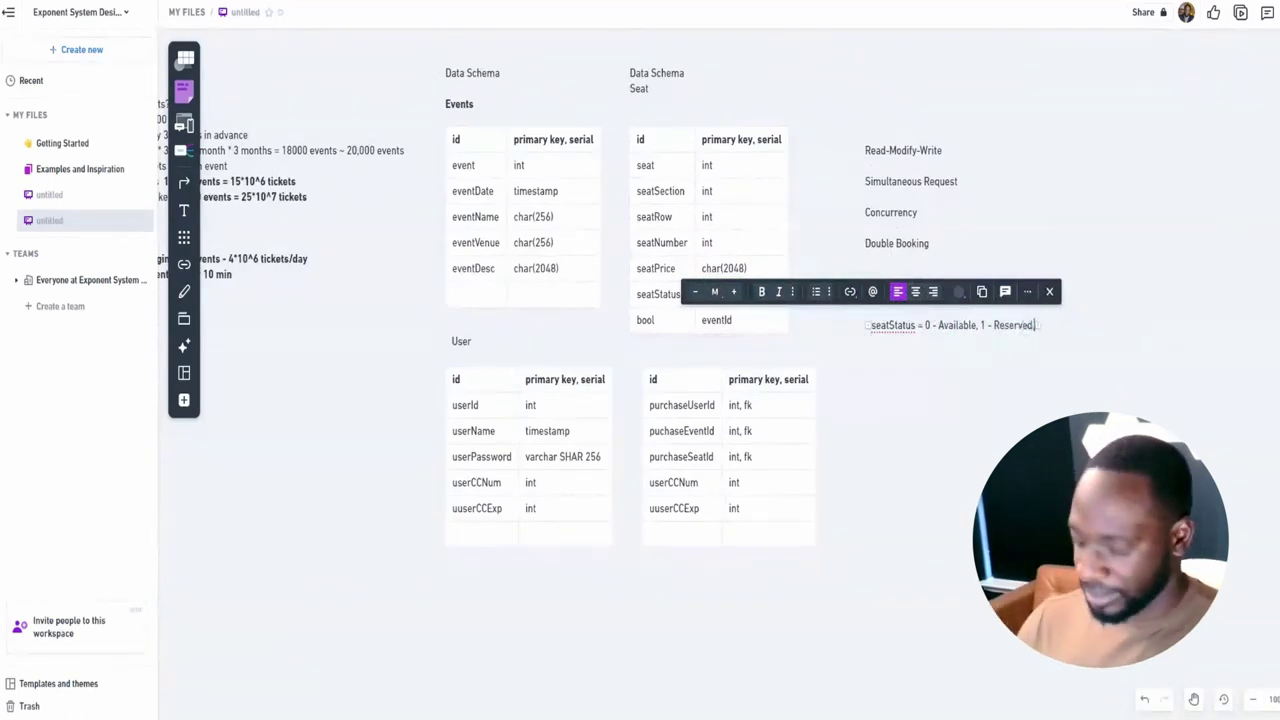
{"action": "type", "text": " 2- P"}
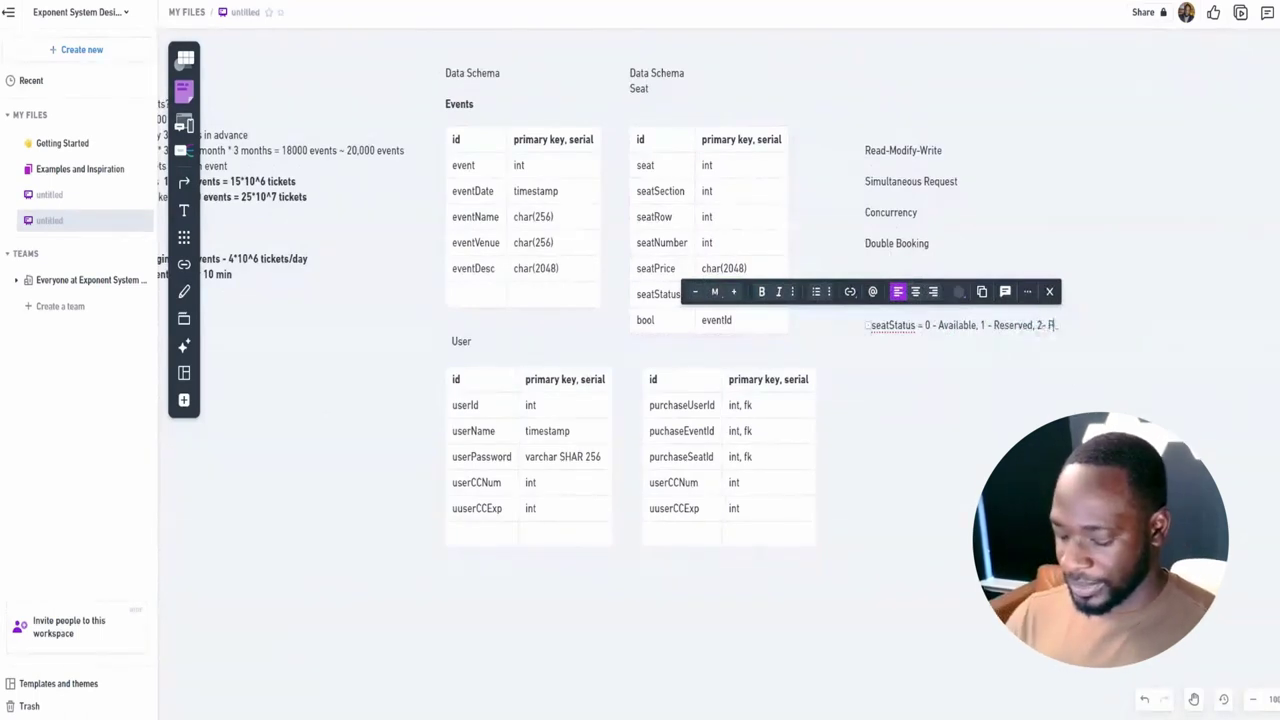
{"action": "type", "text": "urchases"}
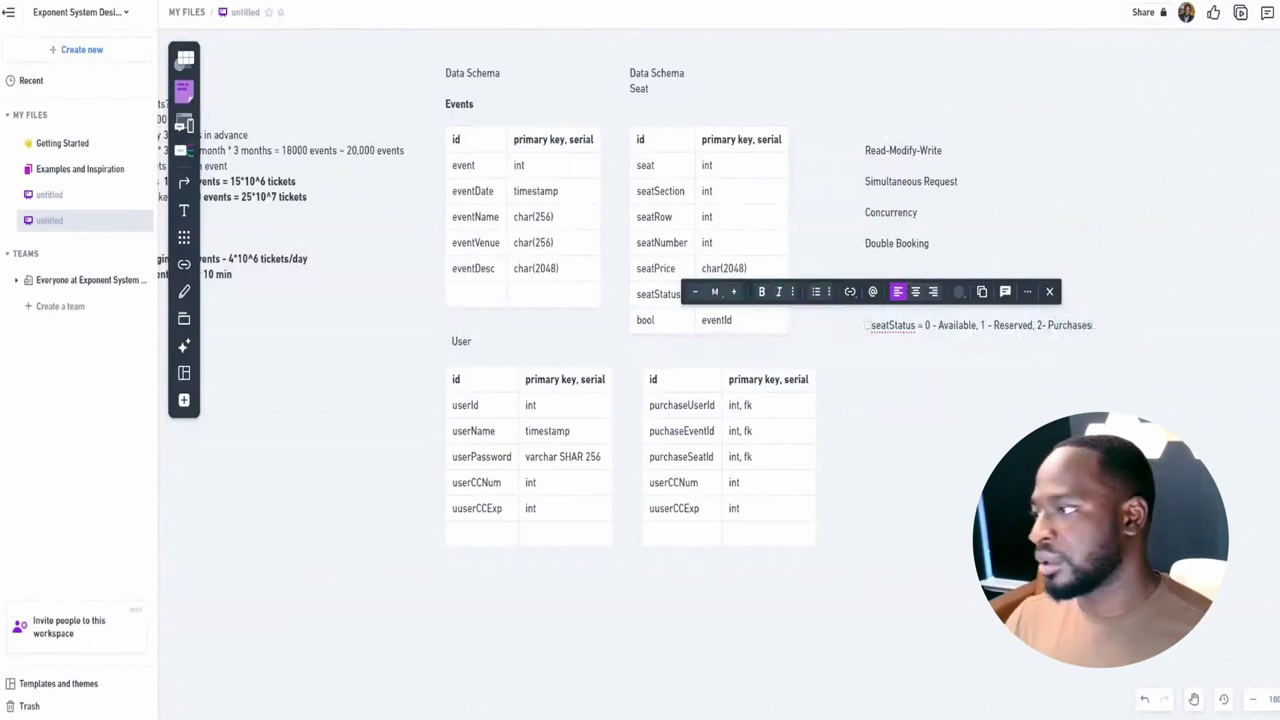
{"action": "key", "text": "BackSpace"}
{"action": "type", "text": "d"}
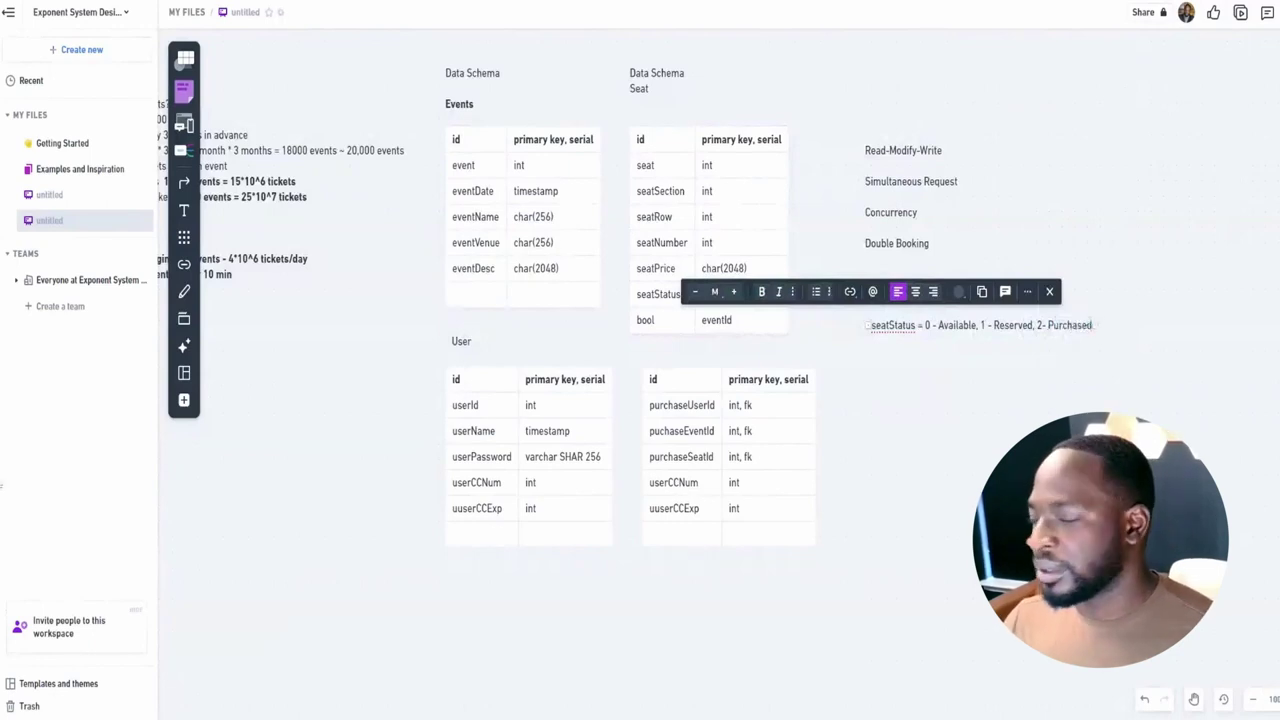
{"action": "left_click", "coordinate": [1030, 352]}
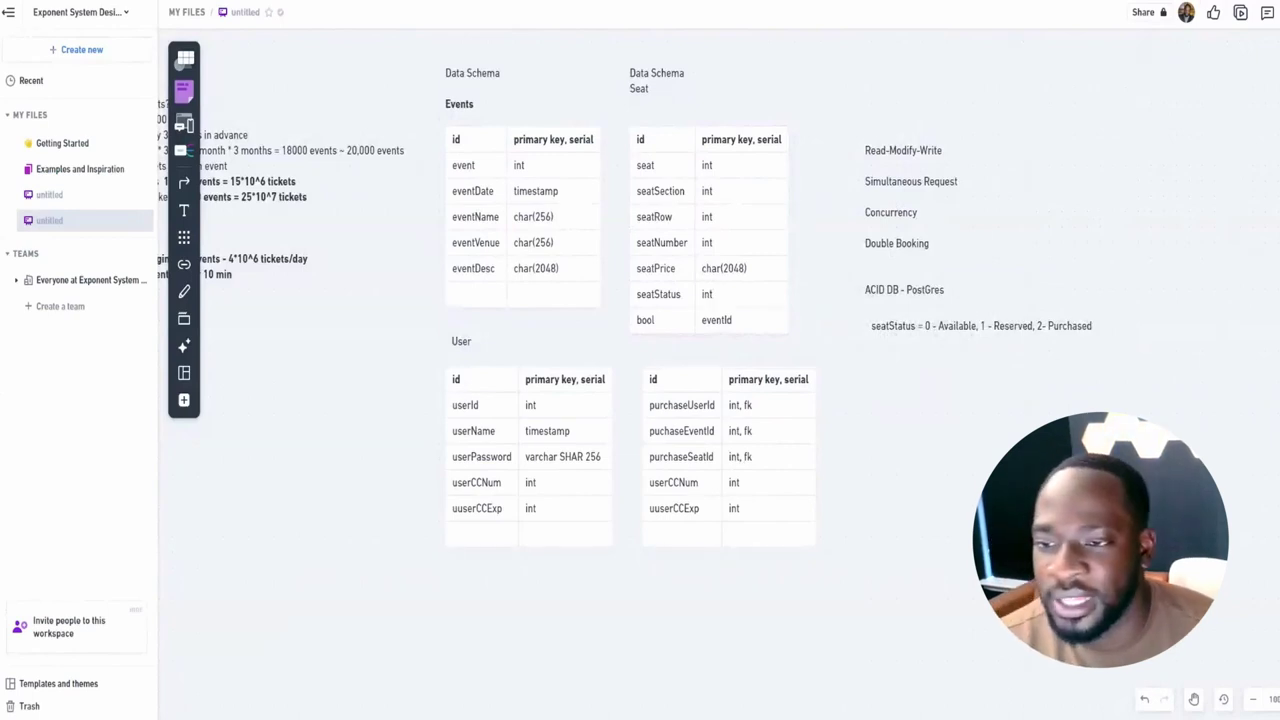
Insert a row below seatStatus in the Seat table with the field selectionTime and data type timestamp
{"action": "left_click", "coordinate": [677, 298]}
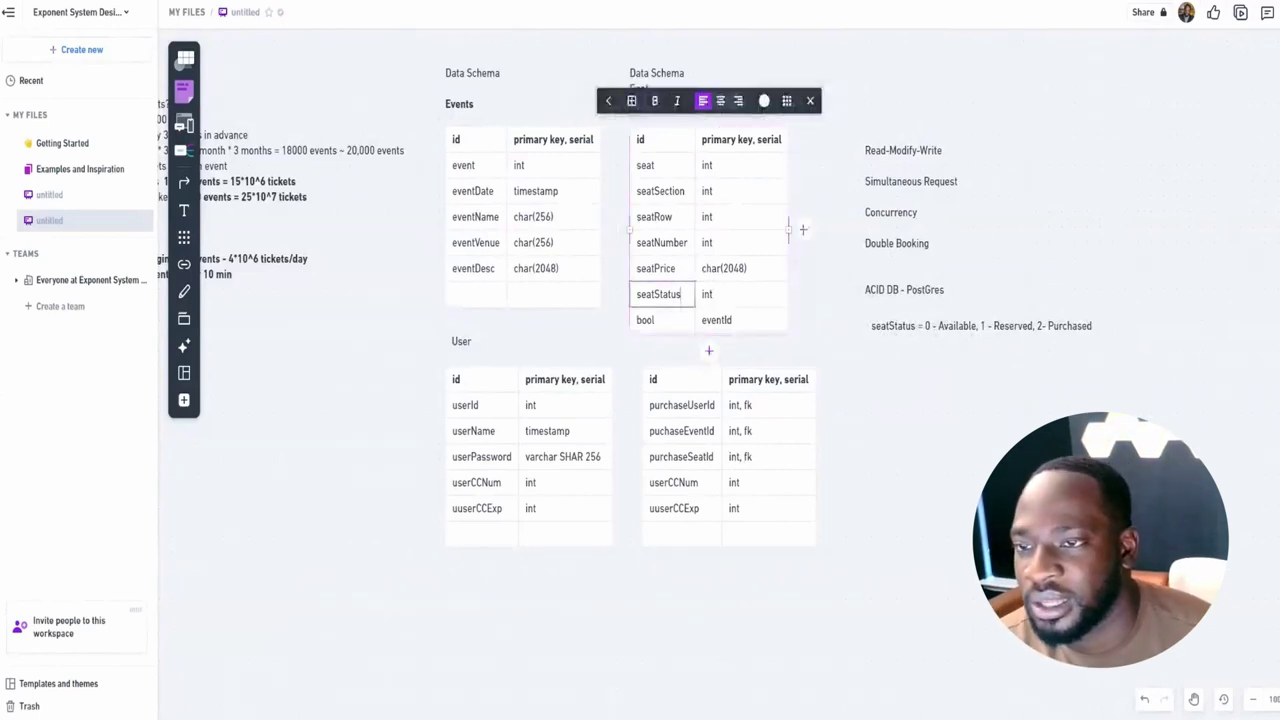
{"action": "left_click", "coordinate": [631, 100]}
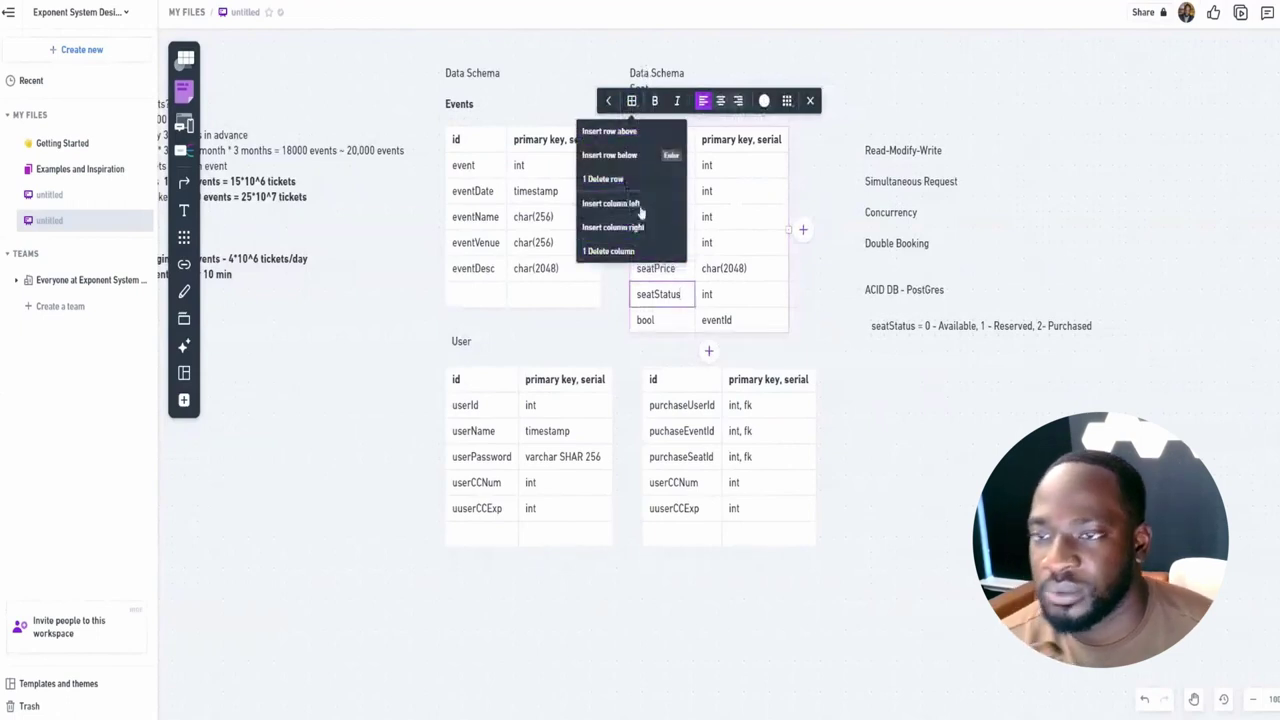
{"action": "left_click", "coordinate": [615, 155]}
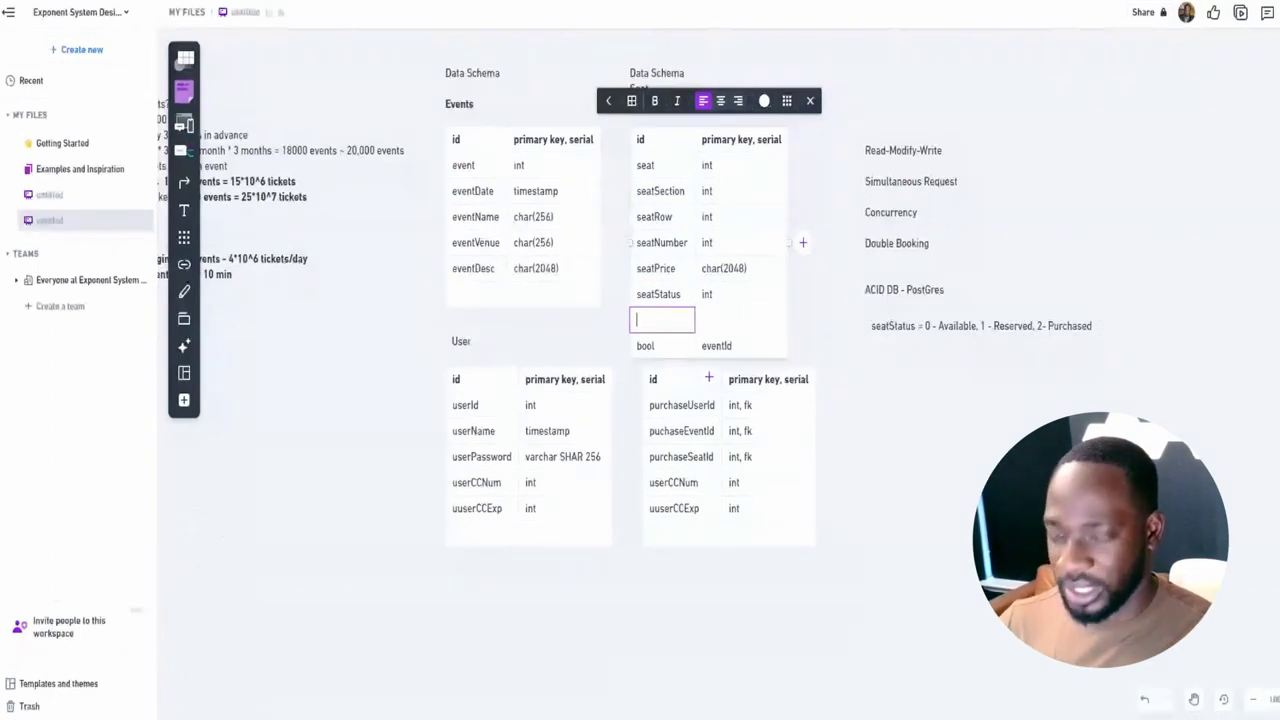
{"action": "type", "text": "selec"}
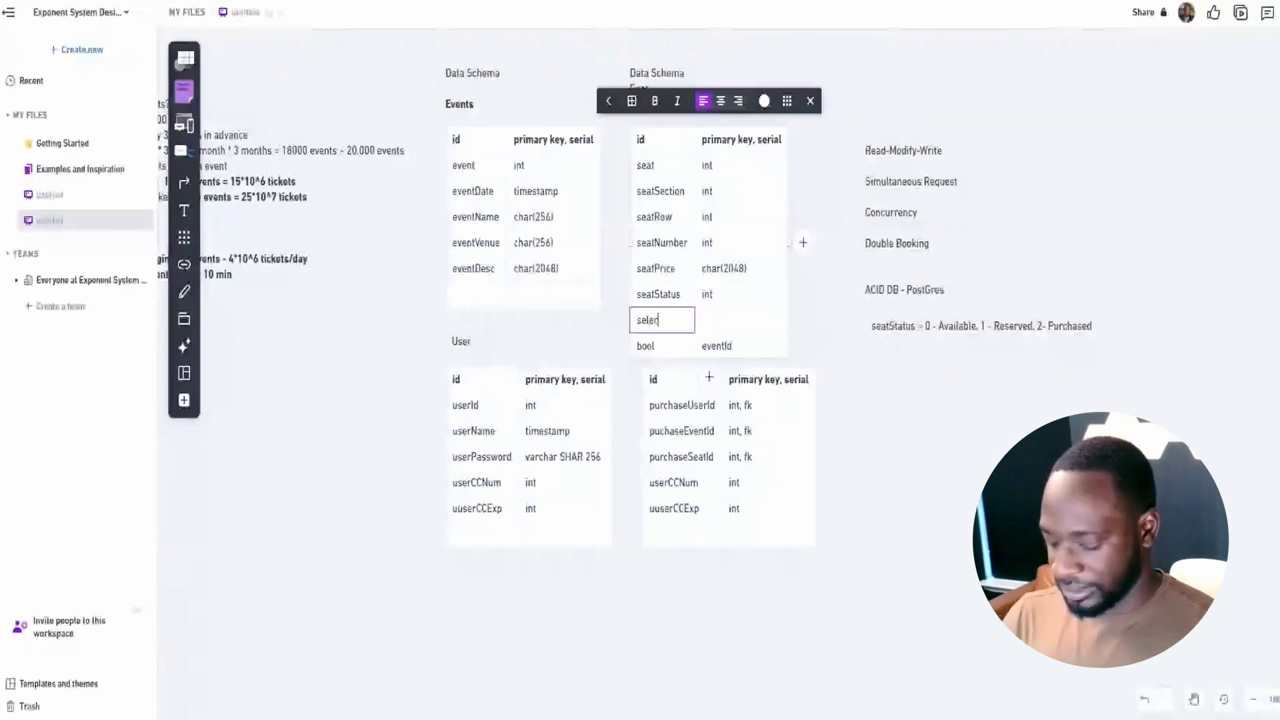
{"action": "type", "text": "tionTime"}
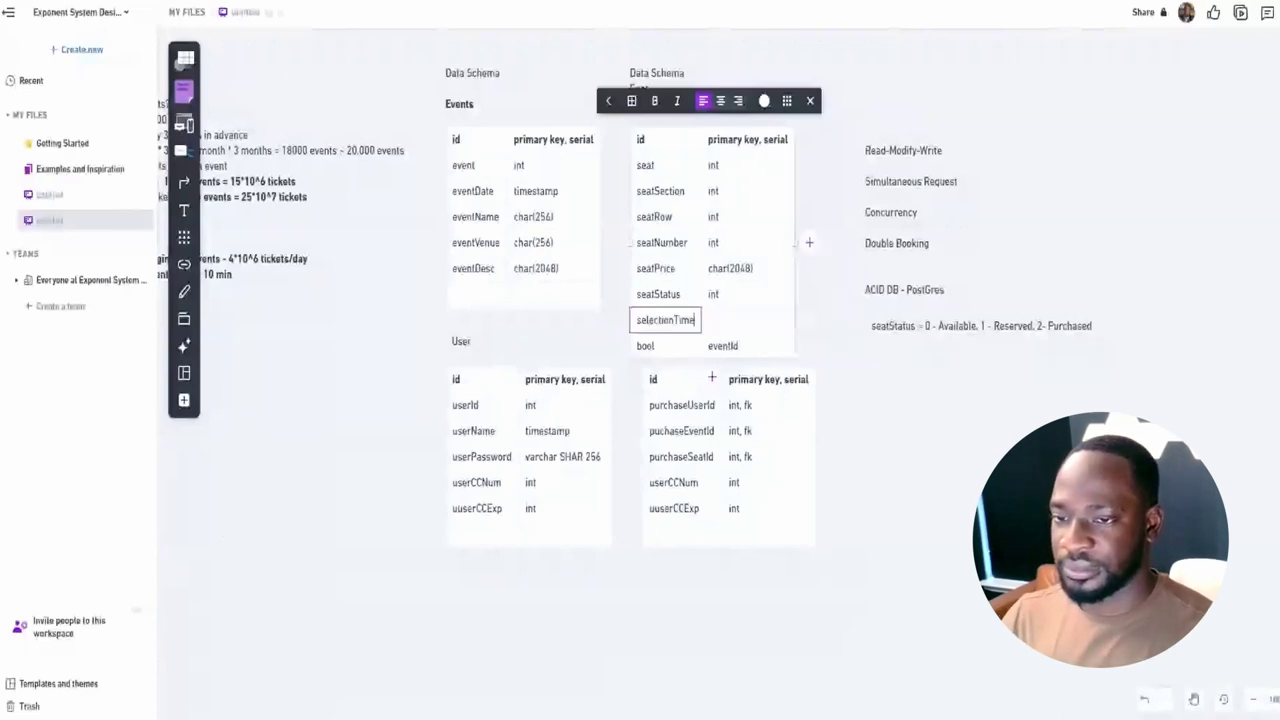
{"action": "key", "text": "Tab"}
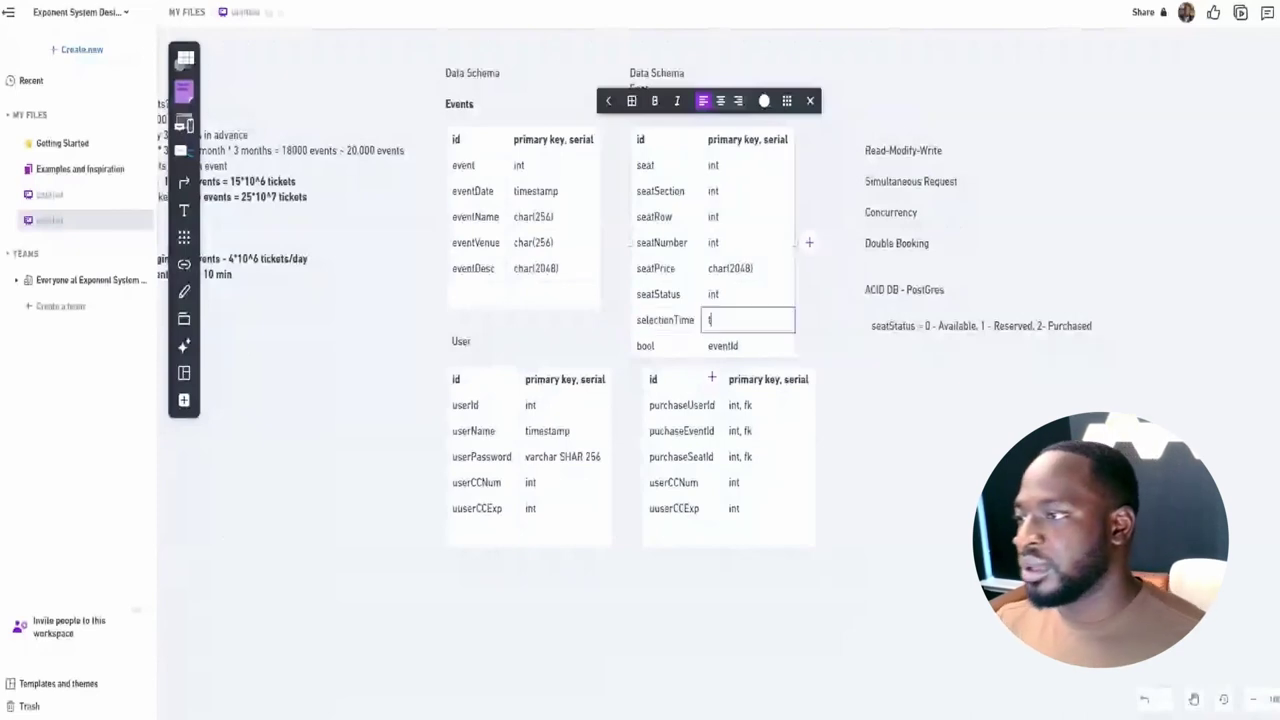
{"action": "type", "text": "timestamp"}
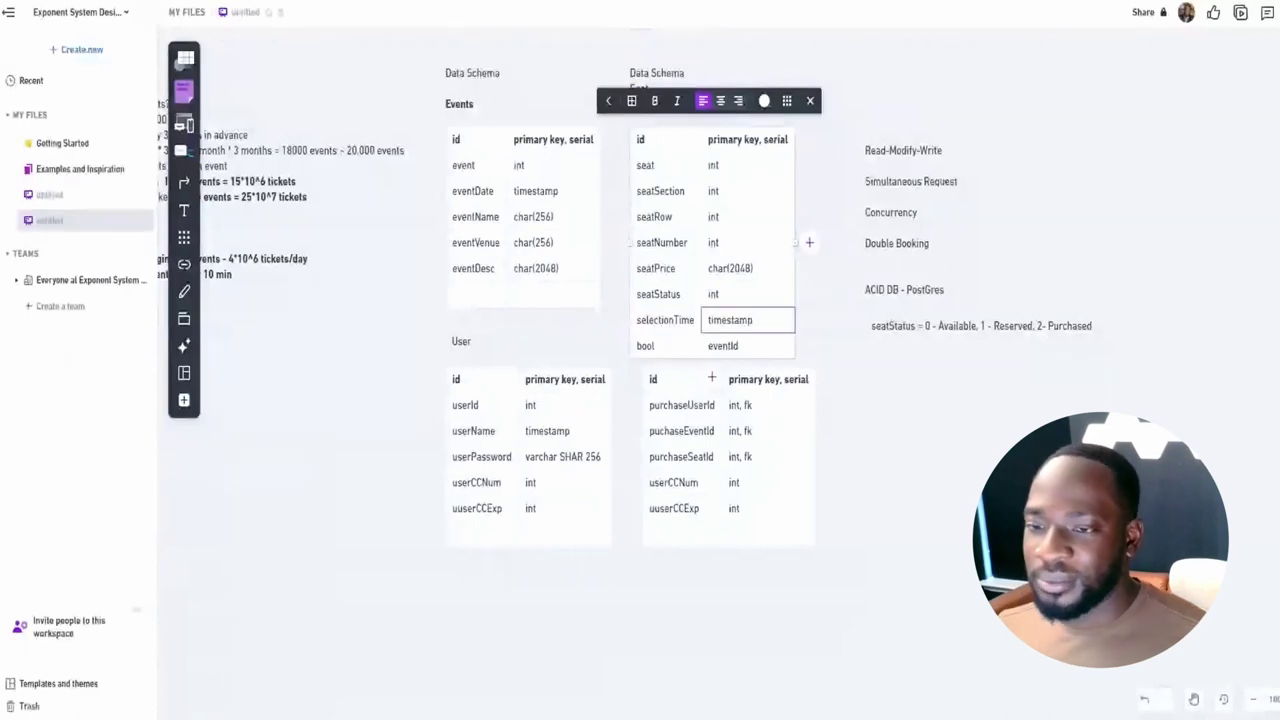
{"action": "left_click", "coordinate": [665, 294]}
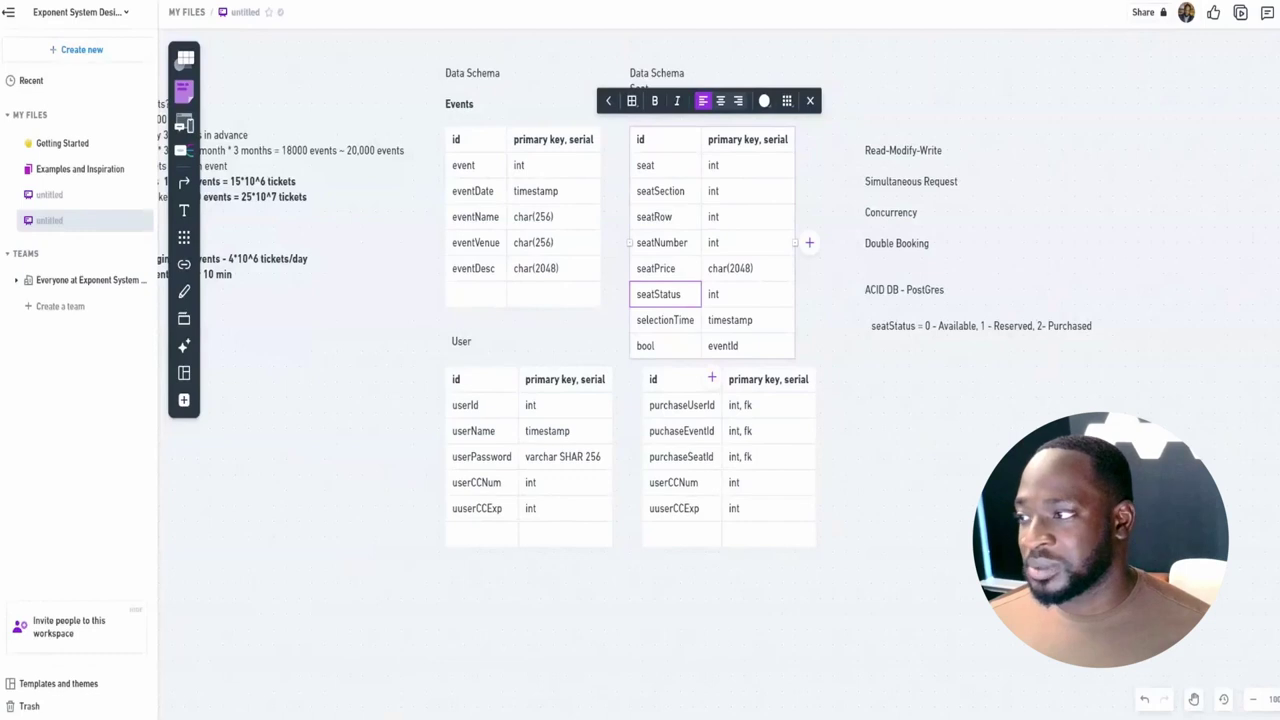
{"action": "key", "text": "Tab"}
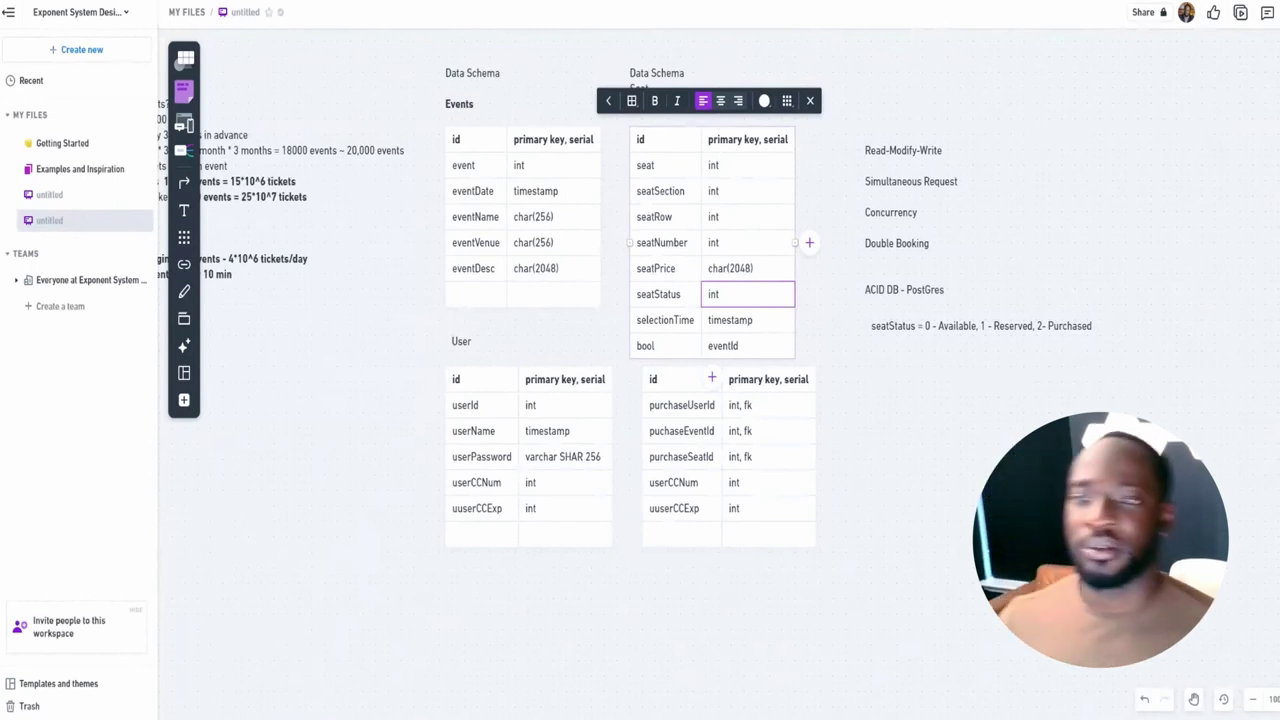
Place a cloud shape labelled "User" in the empty canvas area beyond the text notes
{"action": "left_click", "coordinate": [1060, 410]}
{"action": "left_click_drag", "start_coordinate": [1060, 400], "coordinate": [283, 434]}
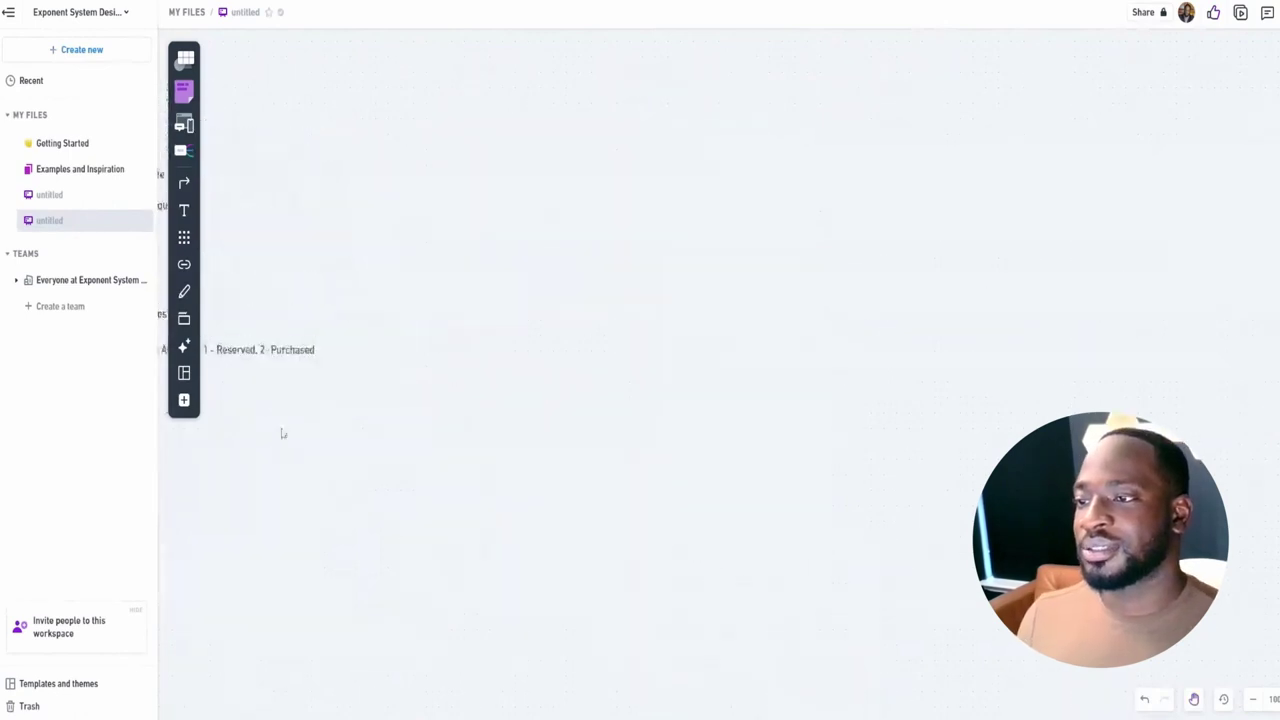
{"action": "left_click", "coordinate": [197, 63]}
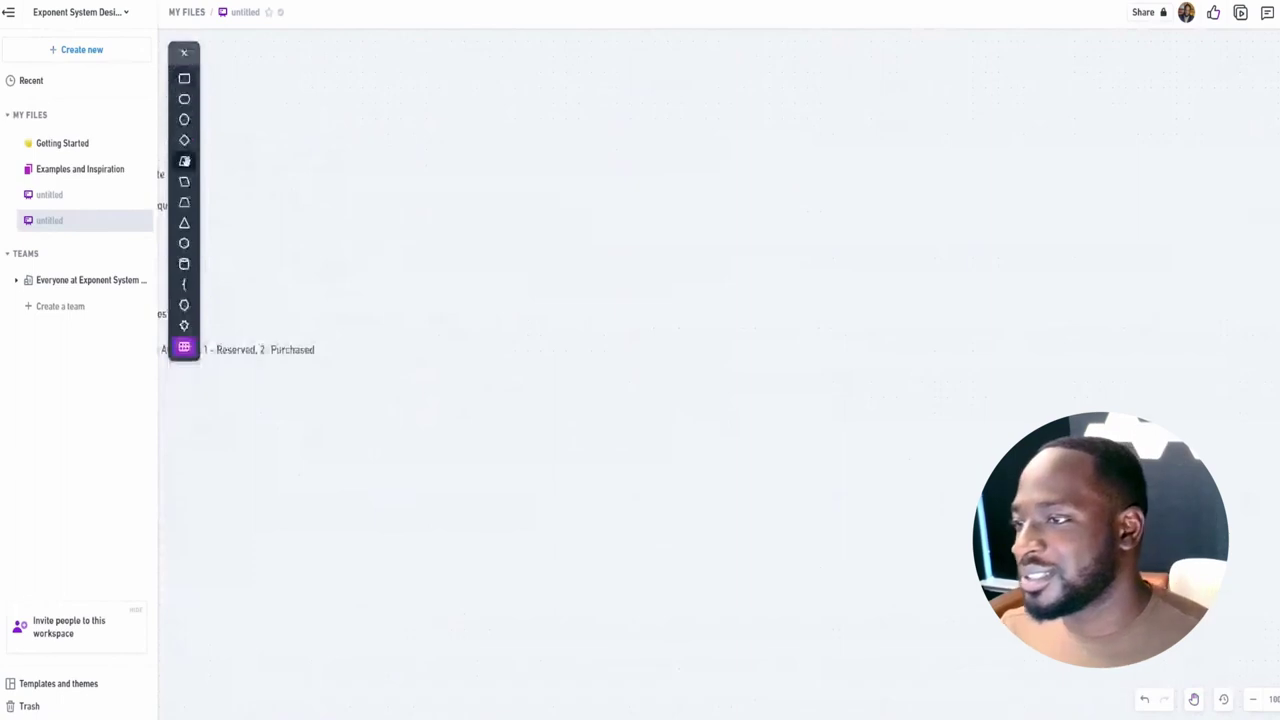
{"action": "left_click", "coordinate": [184, 305]}
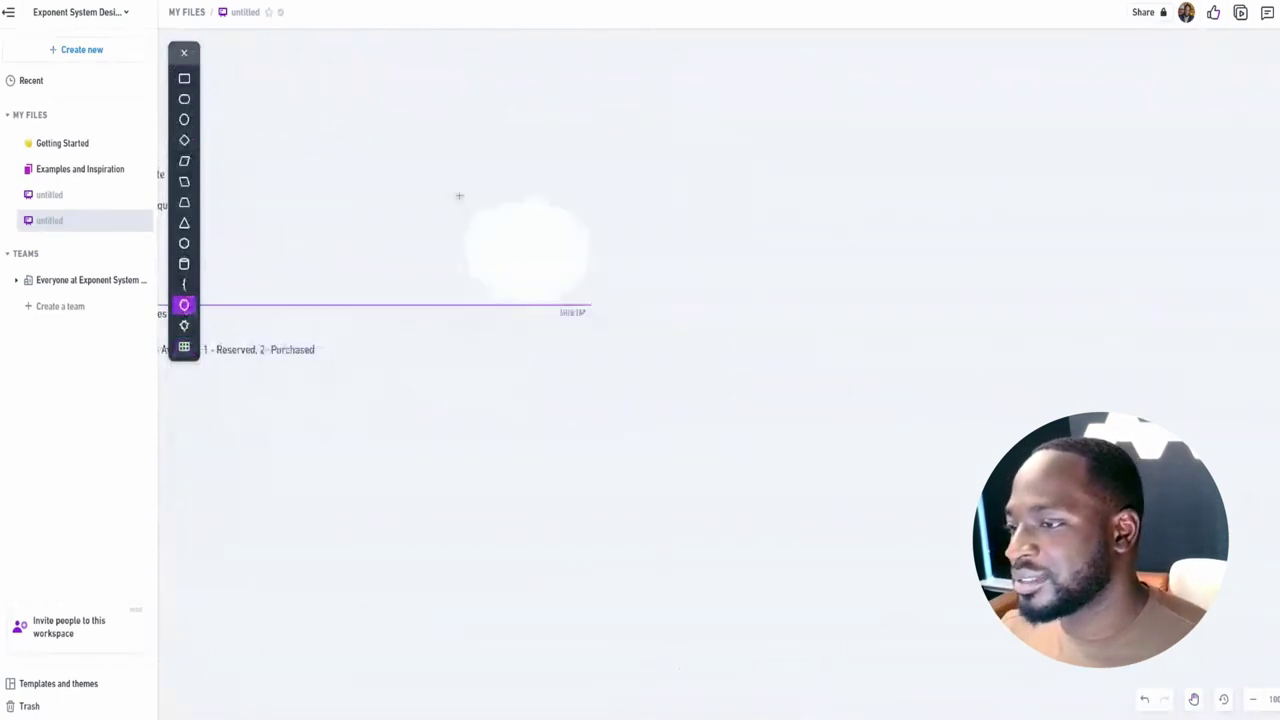
{"action": "left_click", "coordinate": [388, 203]}
{"action": "type", "text": "User"}
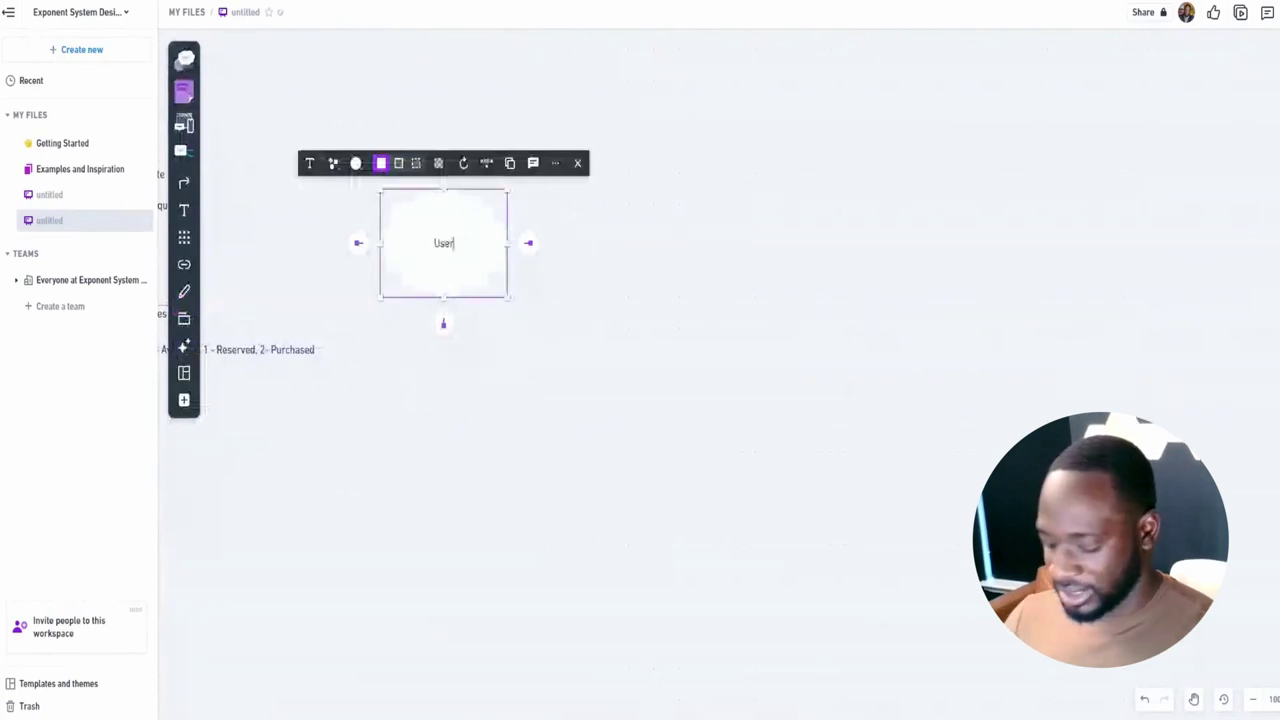
{"action": "key", "text": "Escape"}
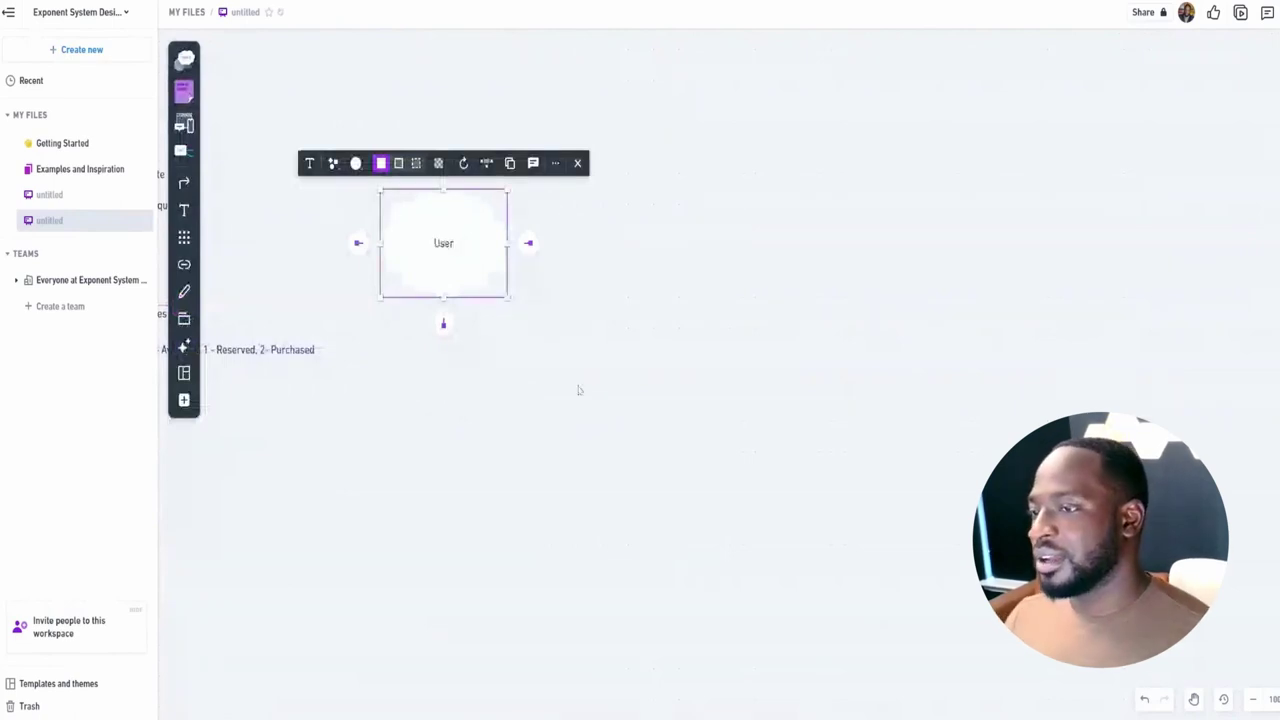
{"action": "key", "text": "Escape"}
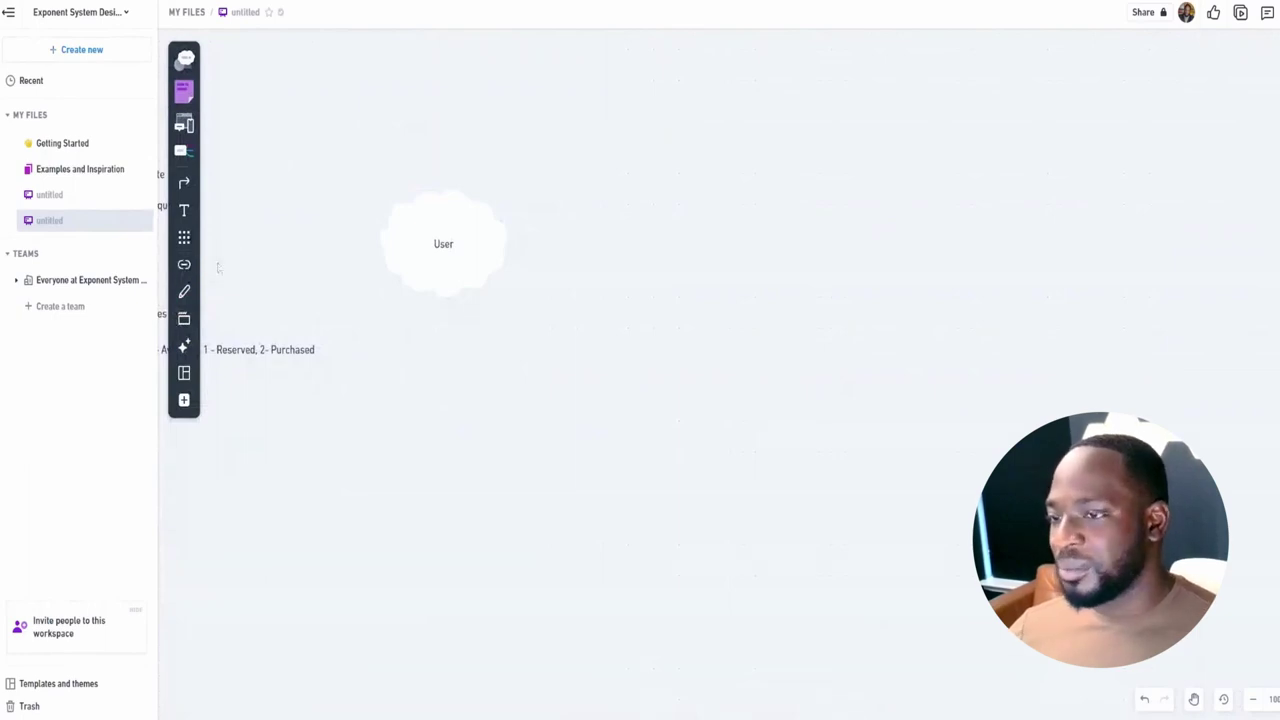
Draw a diamond shape beside the User cloud and label it "Amaz ELB"
{"action": "left_click", "coordinate": [184, 58]}
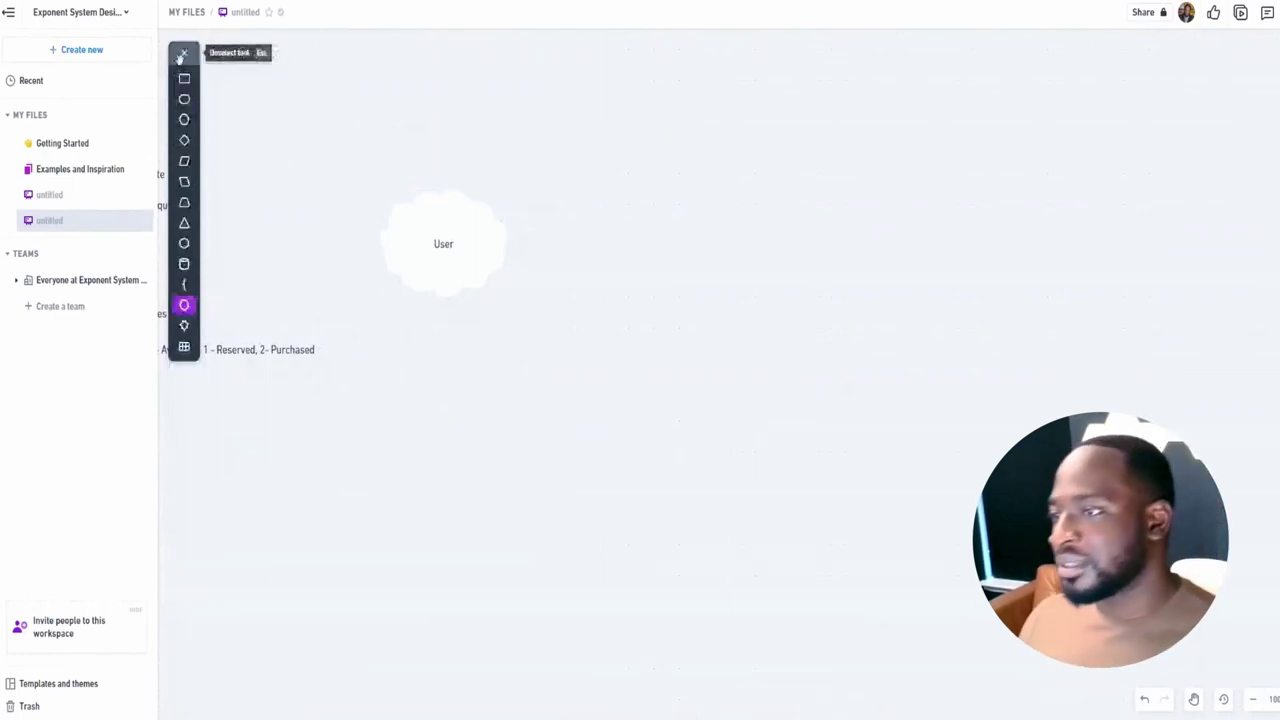
{"action": "left_click", "coordinate": [184, 140]}
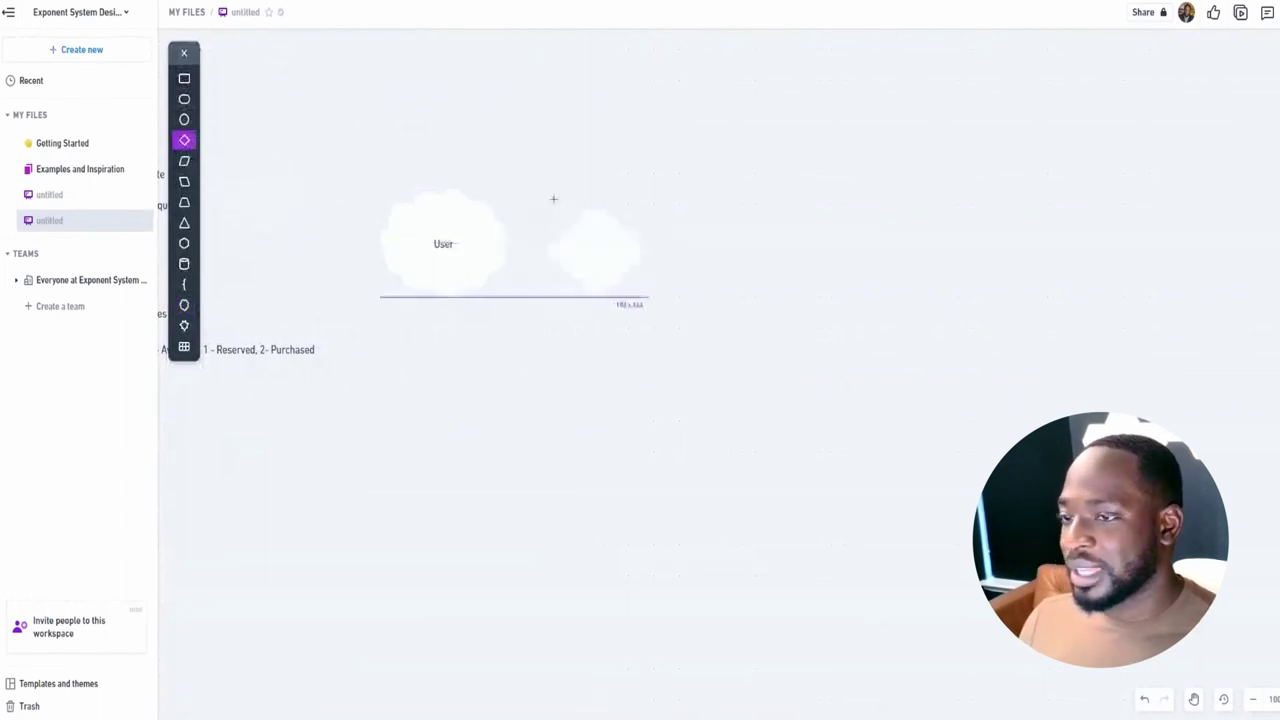
{"action": "left_click_drag", "start_coordinate": [570, 197], "coordinate": [672, 290]}
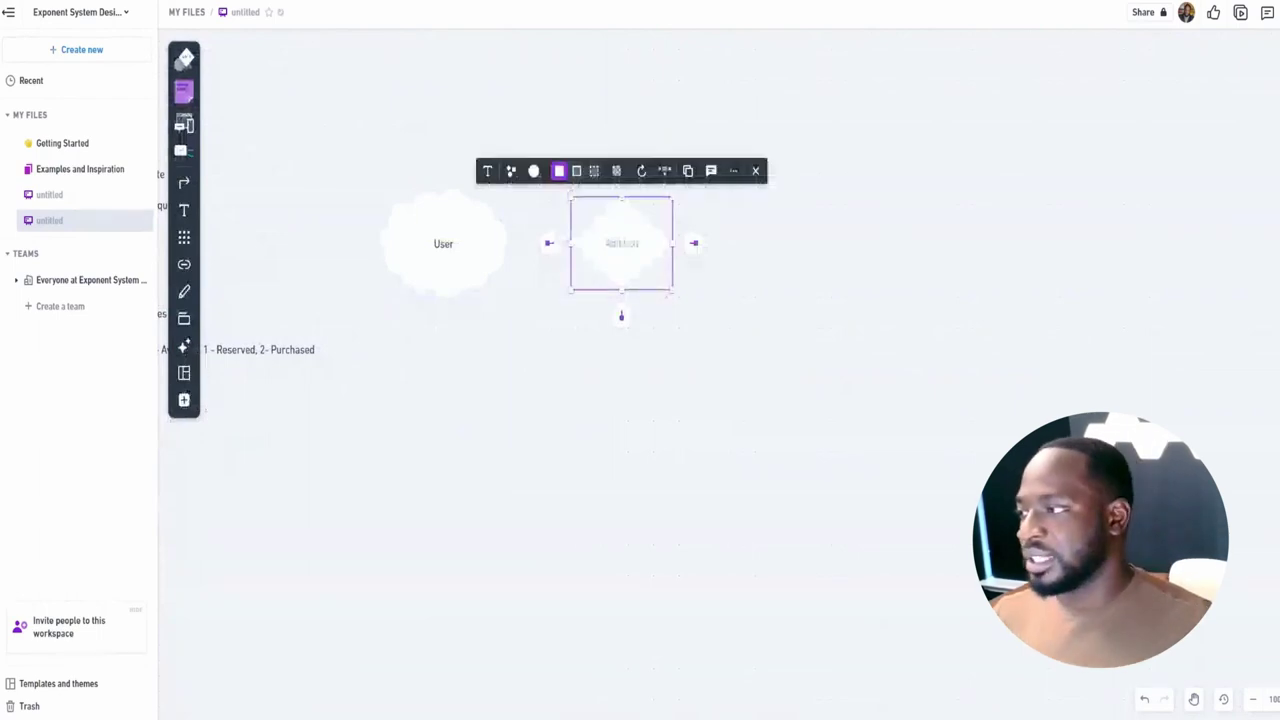
{"action": "type", "text": "Am"}
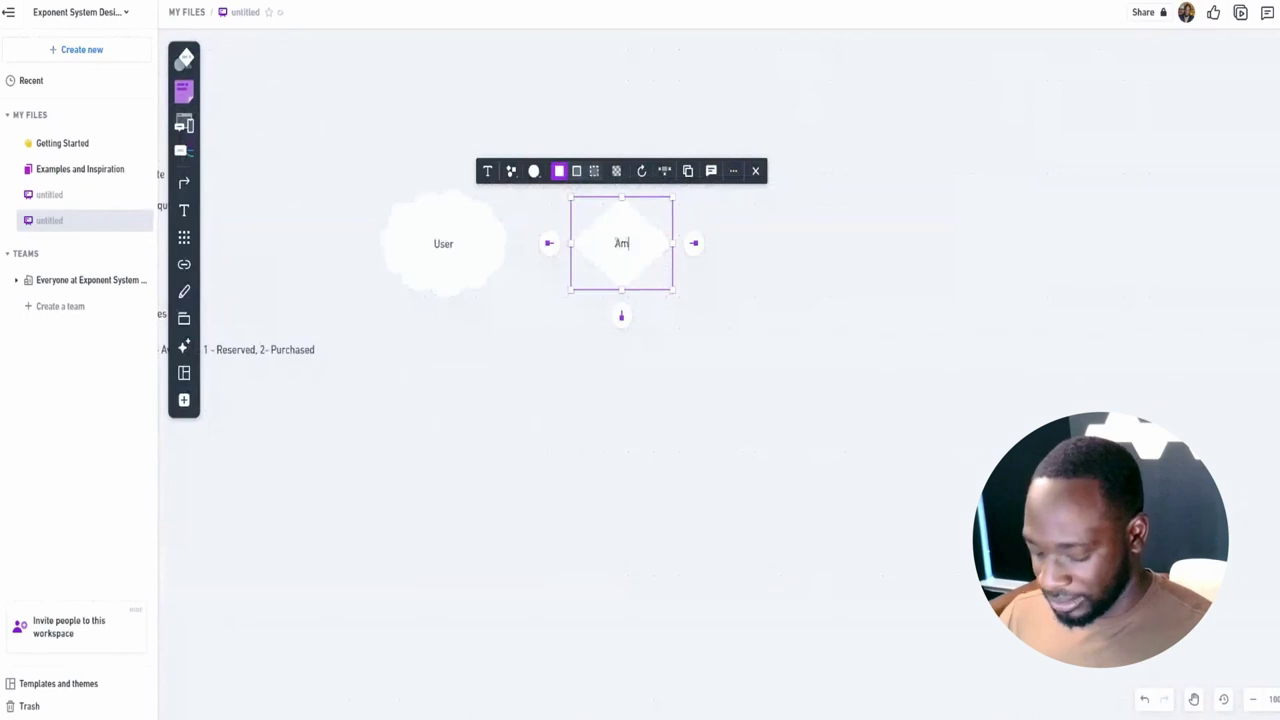
{"action": "type", "text": "azo"}
{"action": "type", "text": "LB"}
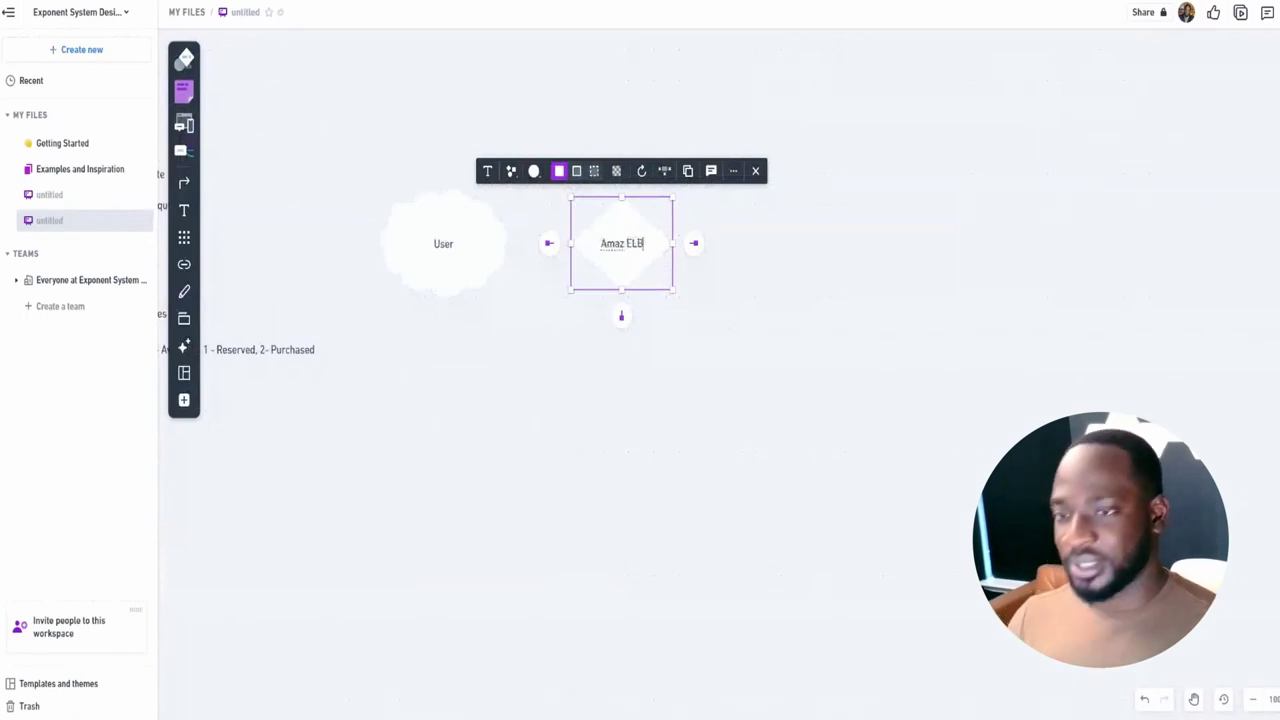
Connect the User cloud to the Amaz ELB diamond with an arrow
{"action": "left_click", "coordinate": [523, 249]}
{"action": "left_click", "coordinate": [500, 245]}
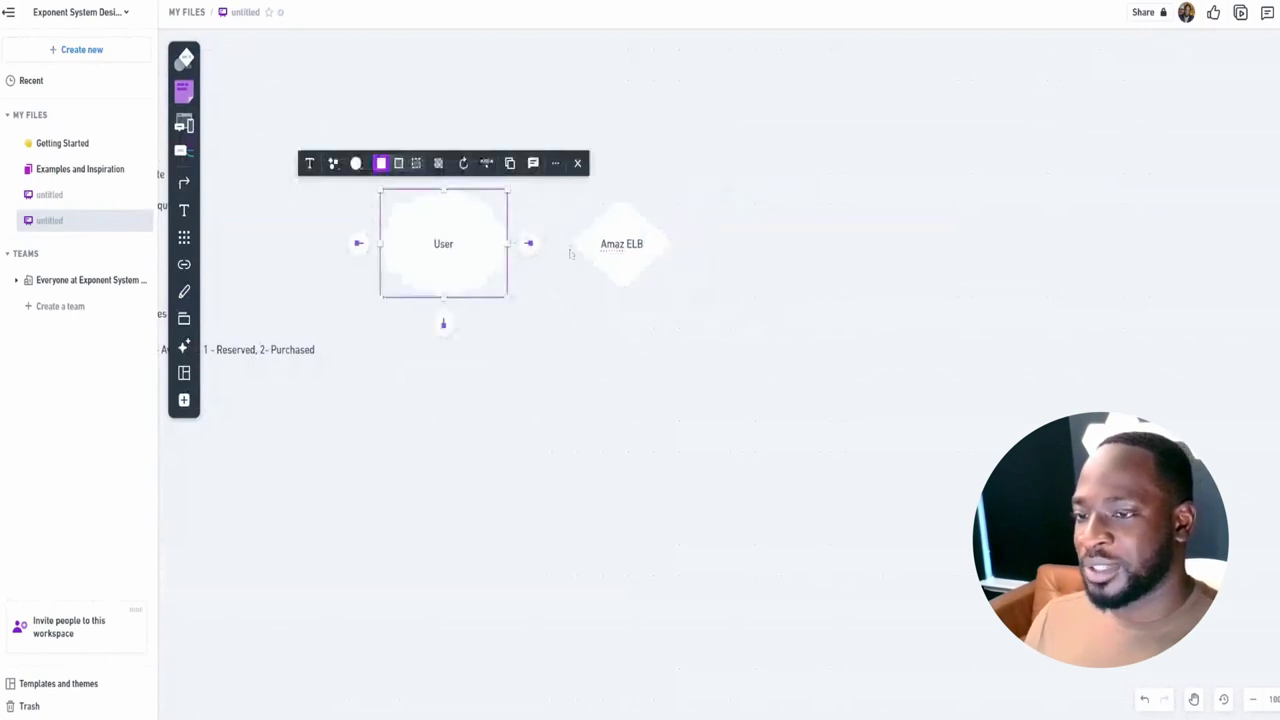
{"action": "left_click", "coordinate": [510, 252]}
{"action": "left_click", "coordinate": [500, 250]}
{"action": "left_click_drag", "start_coordinate": [528, 243], "coordinate": [618, 244]}
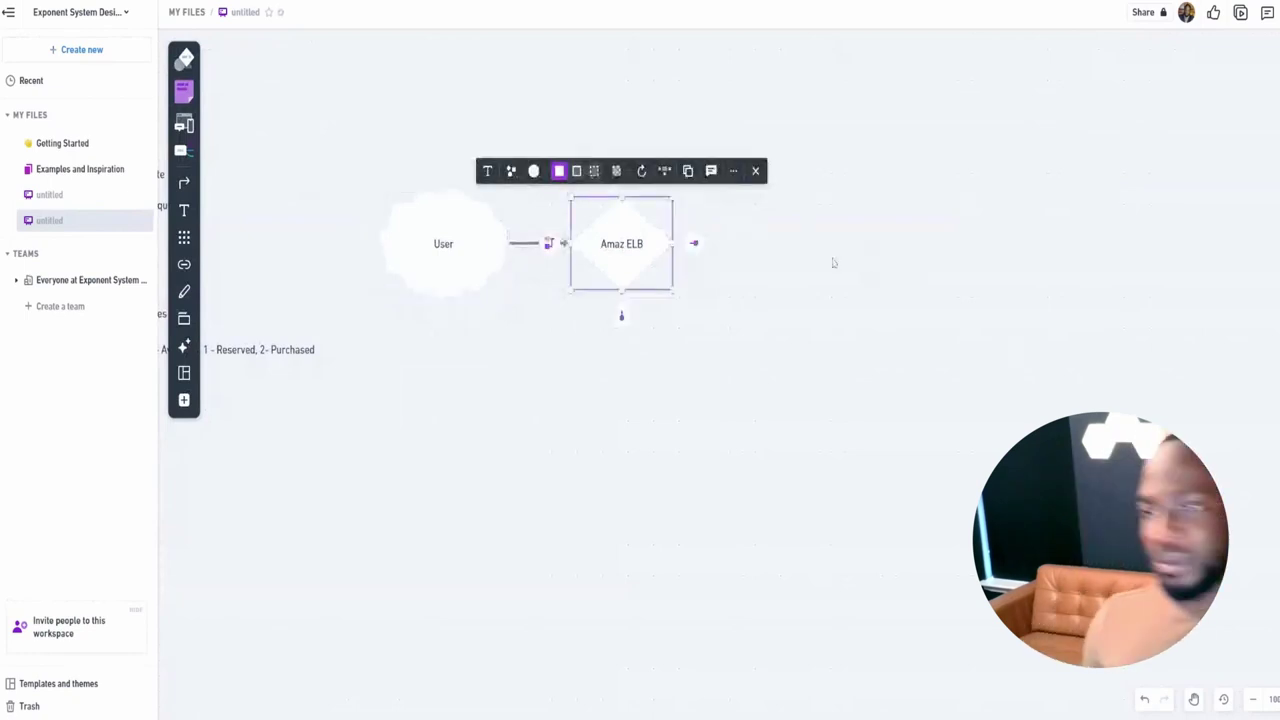
{"action": "left_click", "coordinate": [820, 282]}
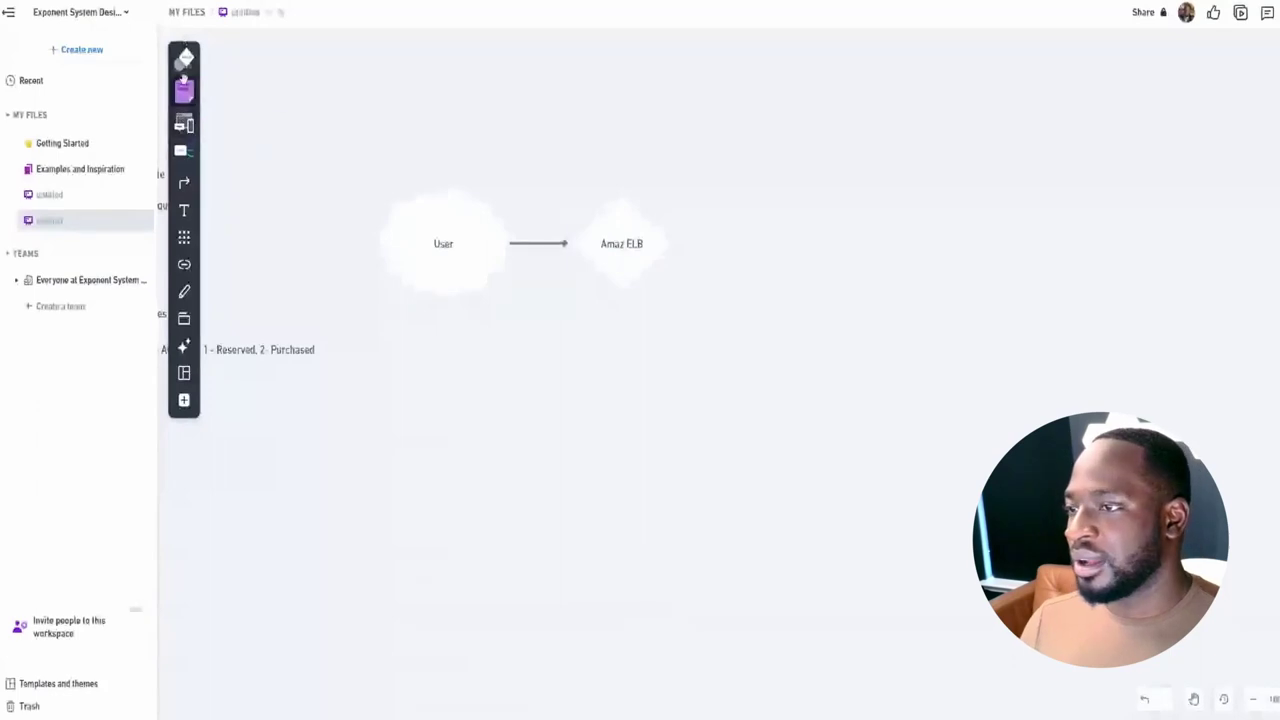
Place a cloud shape labelled "EC2" beyond the Amaz ELB diamond and draw an arrow from the diamond to it
{"action": "left_click", "coordinate": [185, 66]}
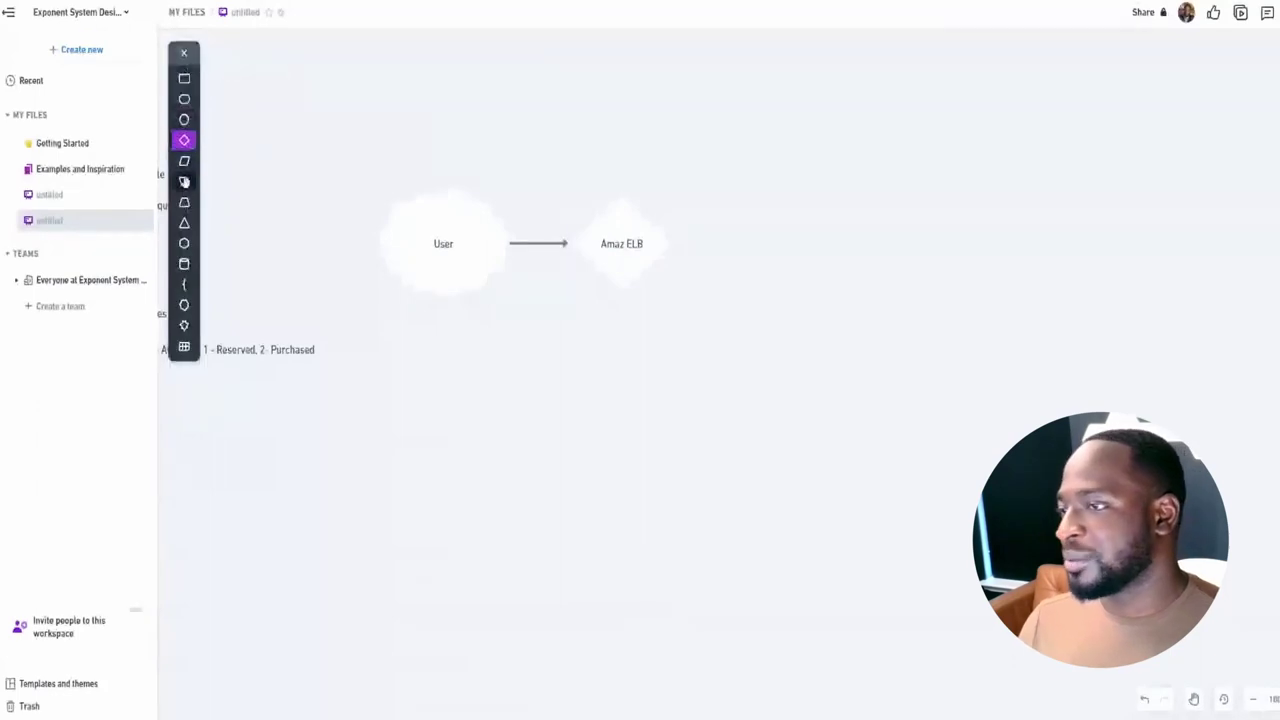
{"action": "left_click", "coordinate": [184, 325]}
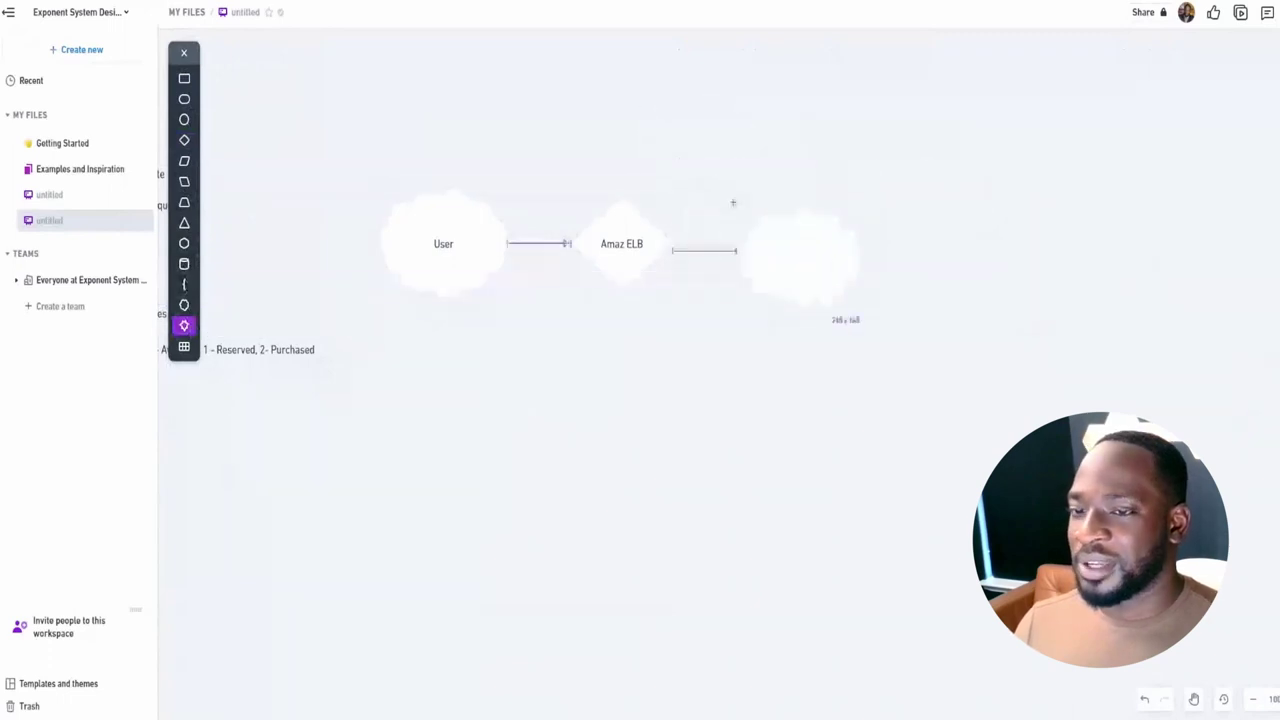
{"action": "left_click", "coordinate": [709, 176]}
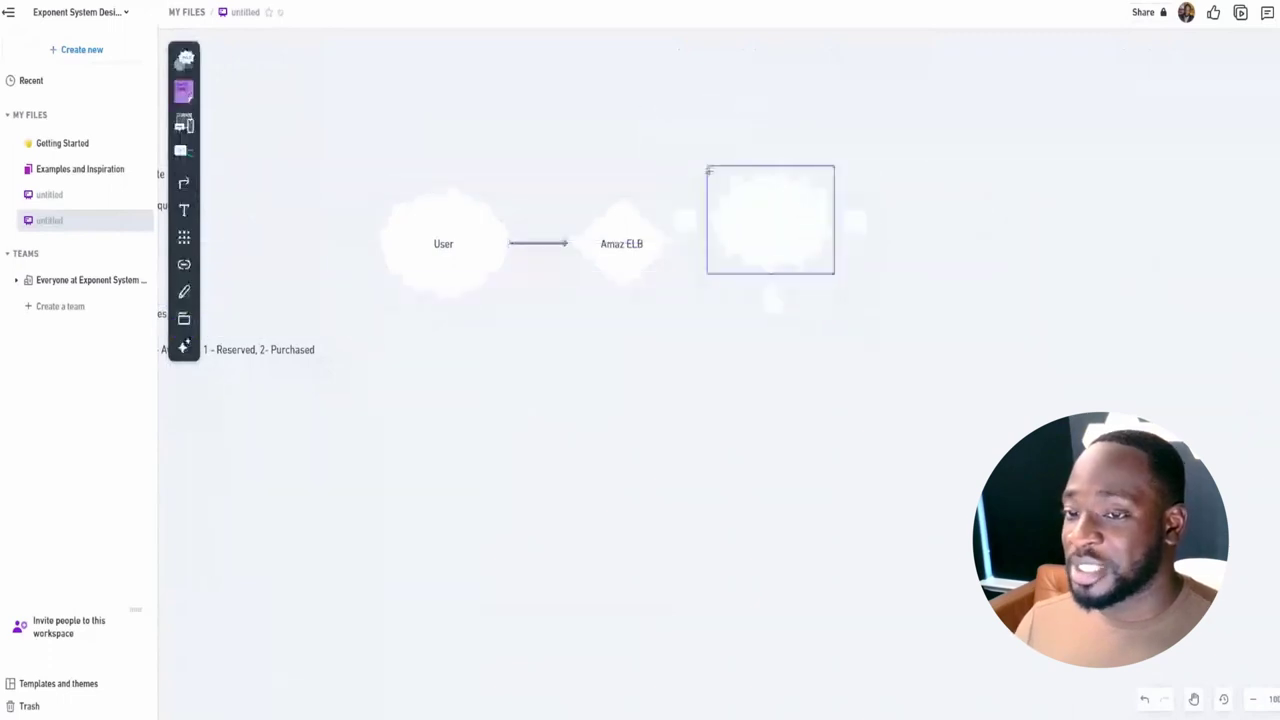
{"action": "type", "text": "EQ"}
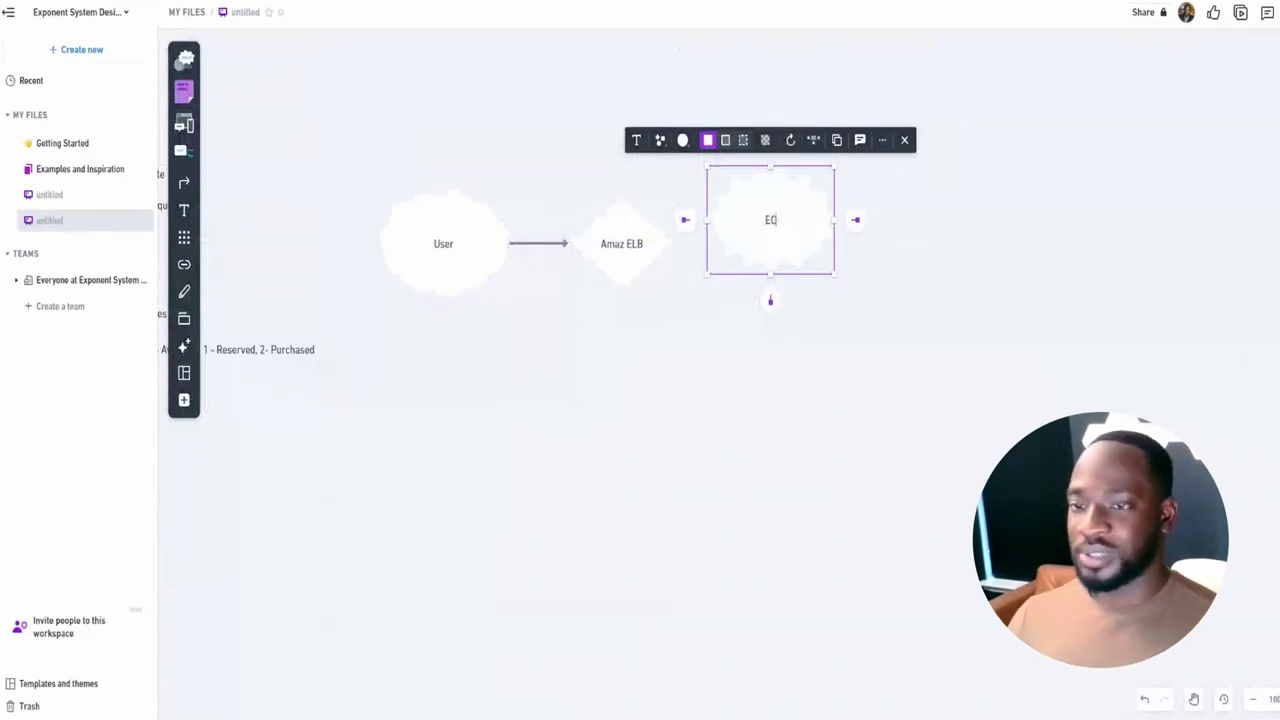
{"action": "key", "text": "BackSpace"}
{"action": "type", "text": "C2"}
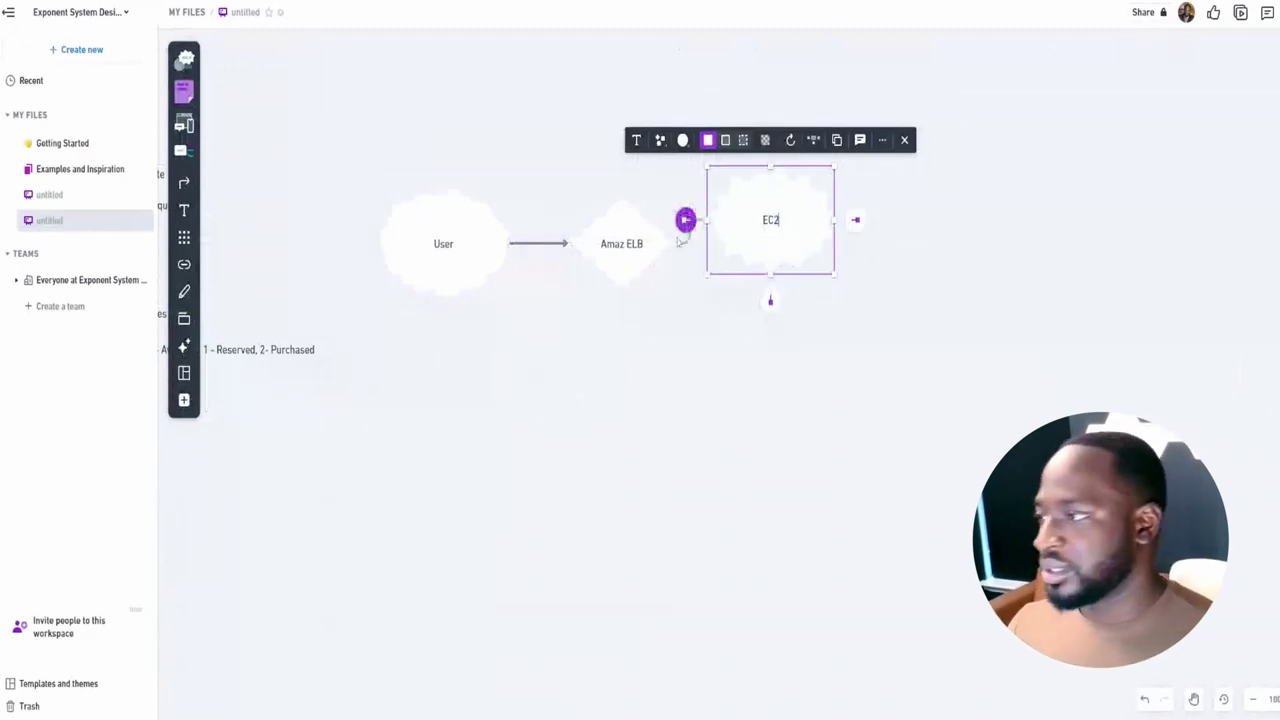
{"action": "left_click", "coordinate": [647, 247]}
{"action": "left_click_drag", "start_coordinate": [693, 241], "coordinate": [760, 225]}
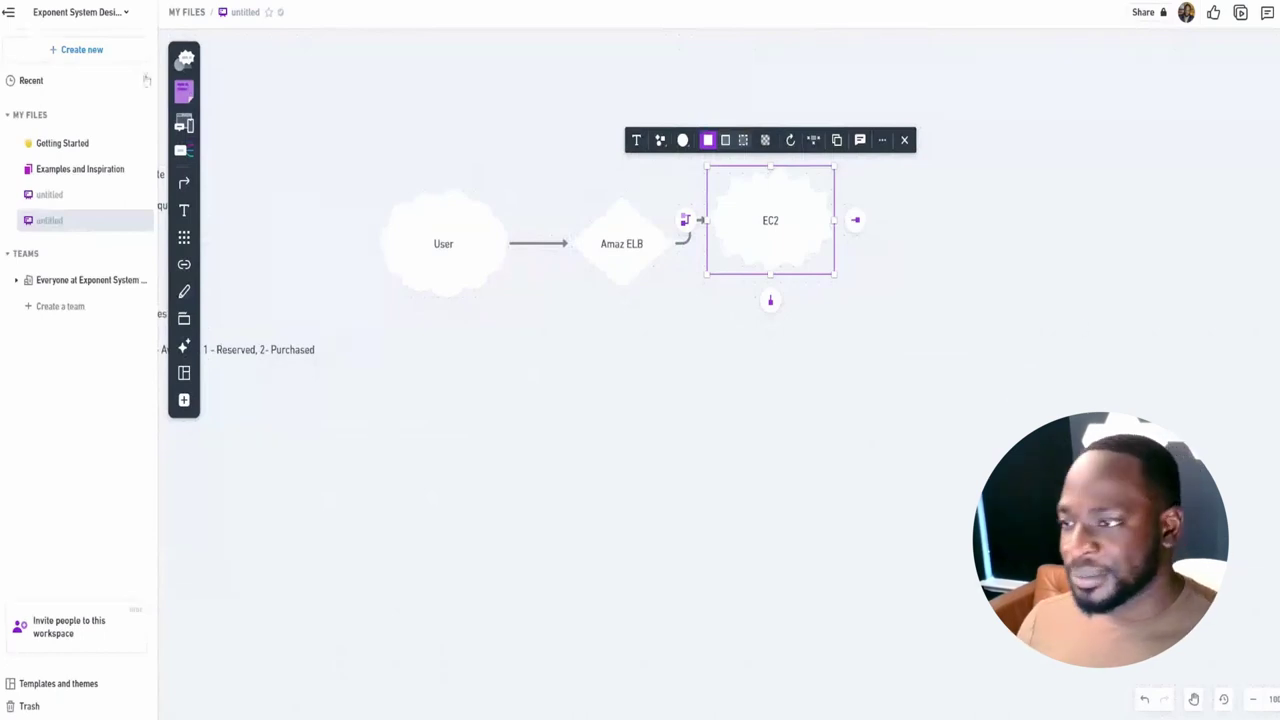
Place a rectangle labelled "Web Server" beyond the EC2 cloud and stack two copies of it underneath
{"action": "left_click", "coordinate": [184, 58]}
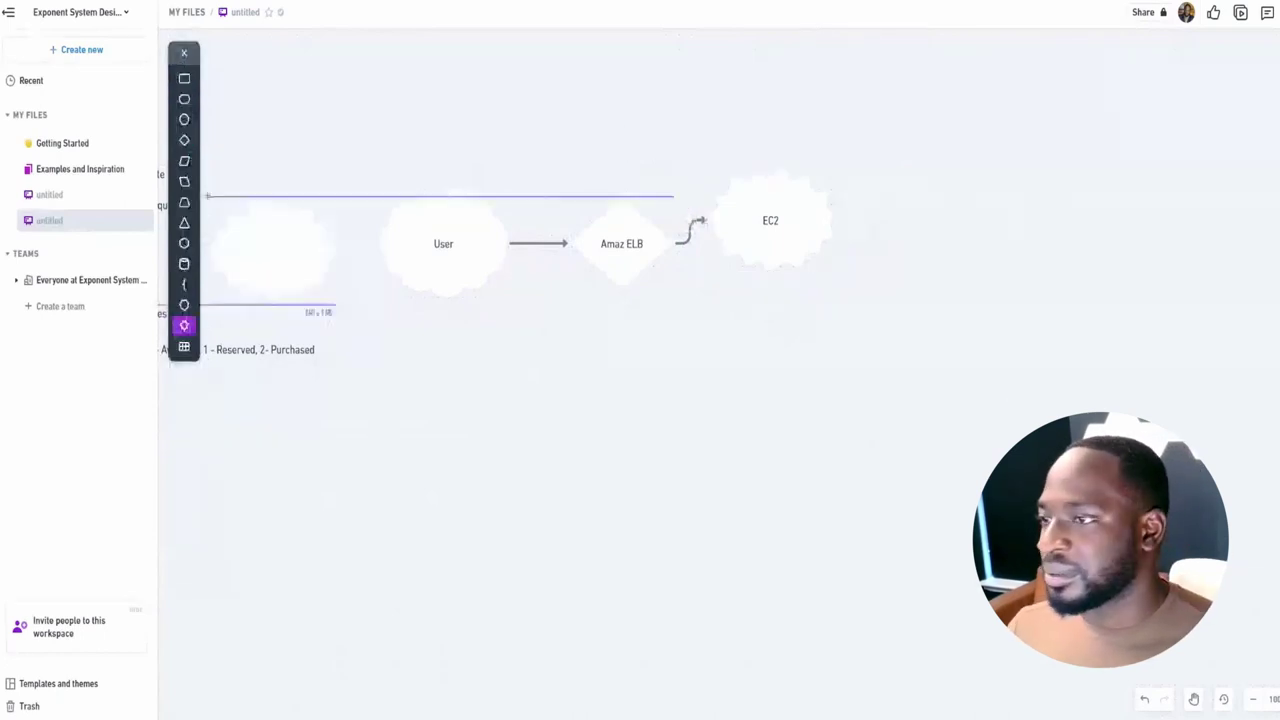
{"action": "left_click", "coordinate": [184, 79]}
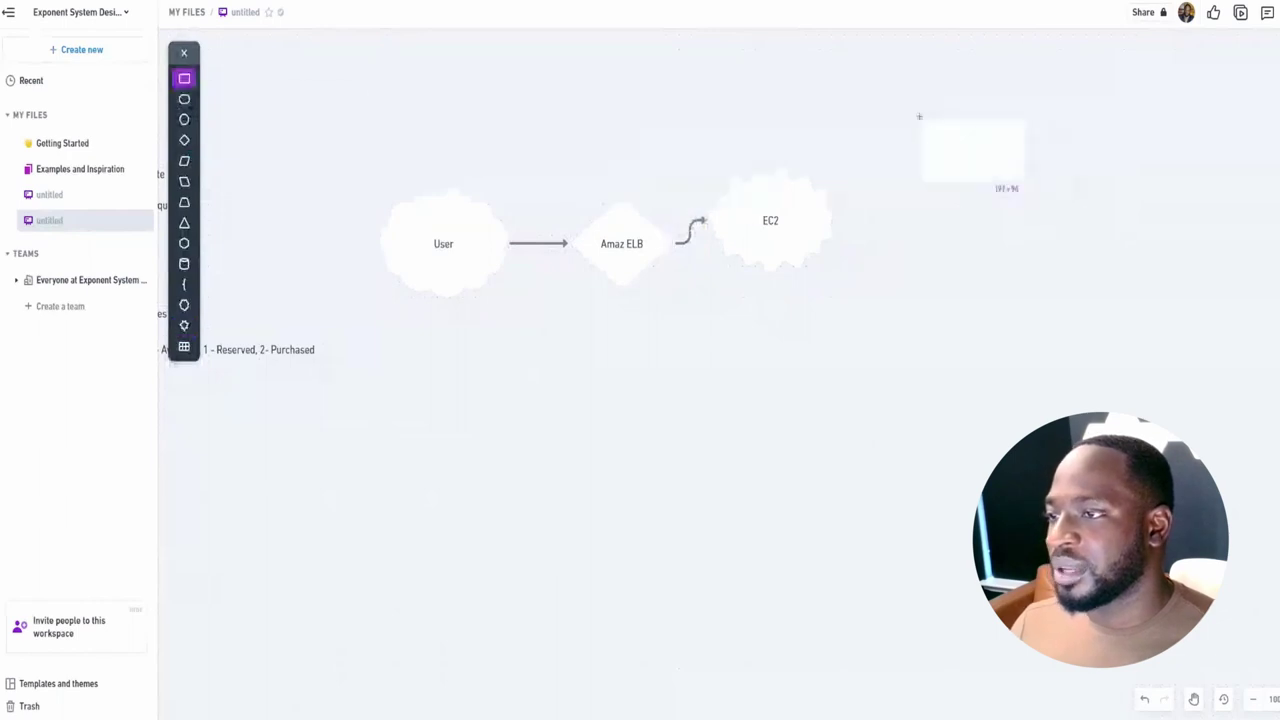
{"action": "left_click", "coordinate": [876, 97]}
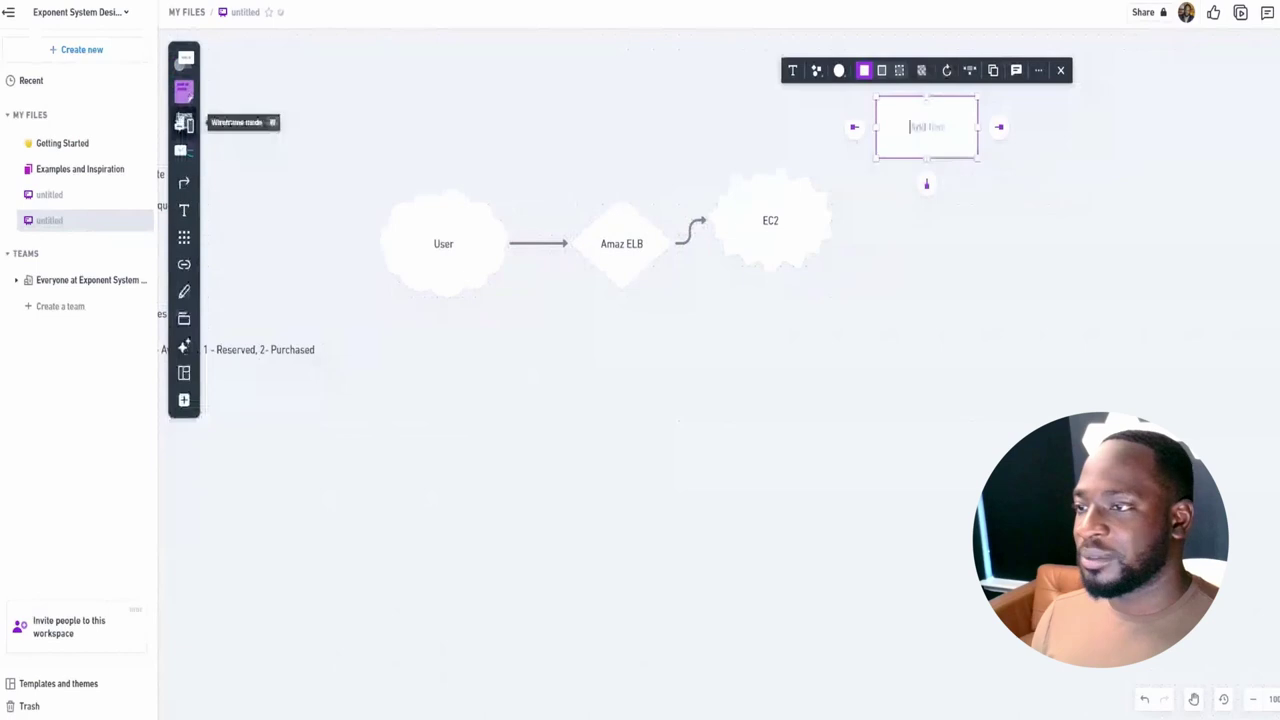
{"action": "type", "text": "Web Serv"}
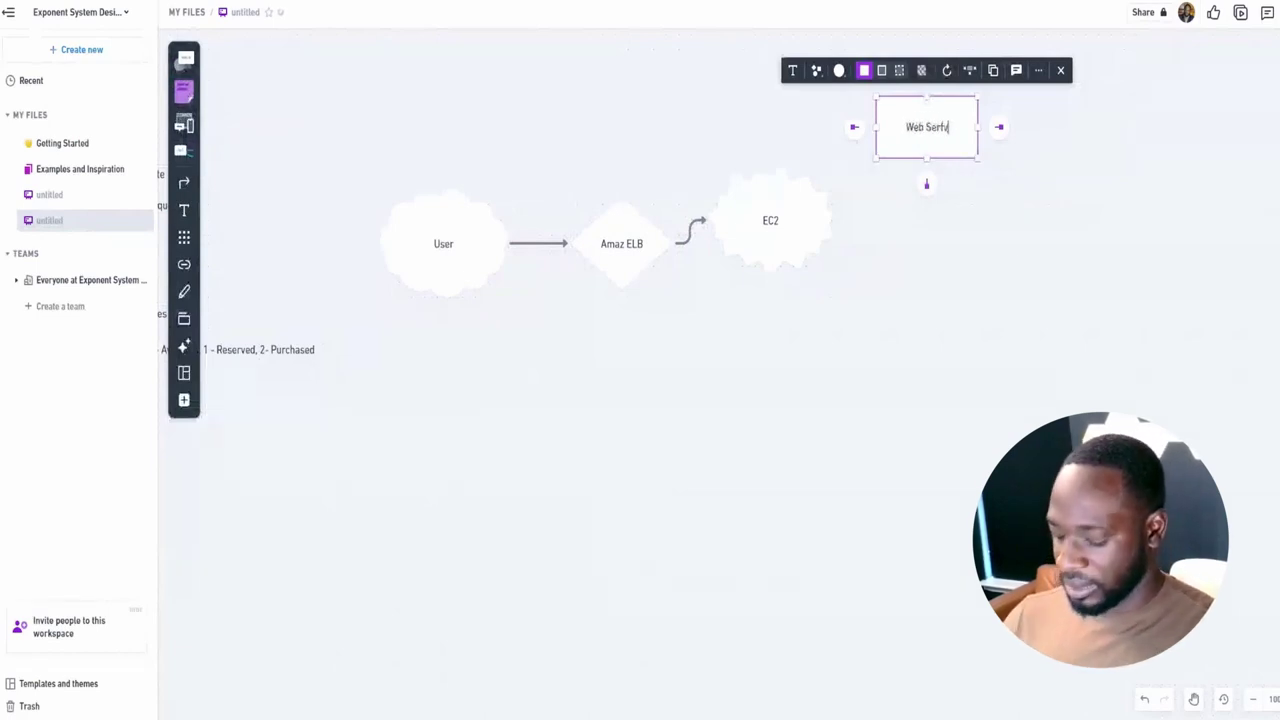
{"action": "type", "text": "ver"}
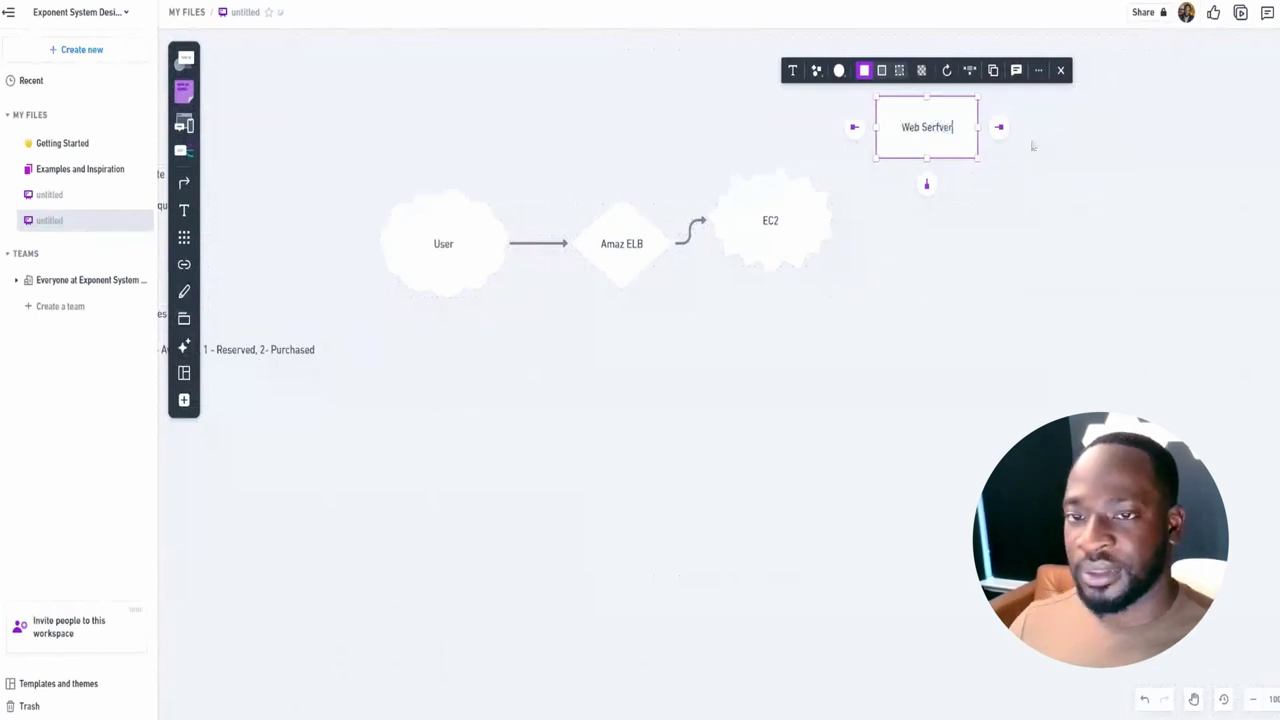
{"action": "left_click", "coordinate": [938, 141]}
{"action": "key", "text": "BackSpace"}
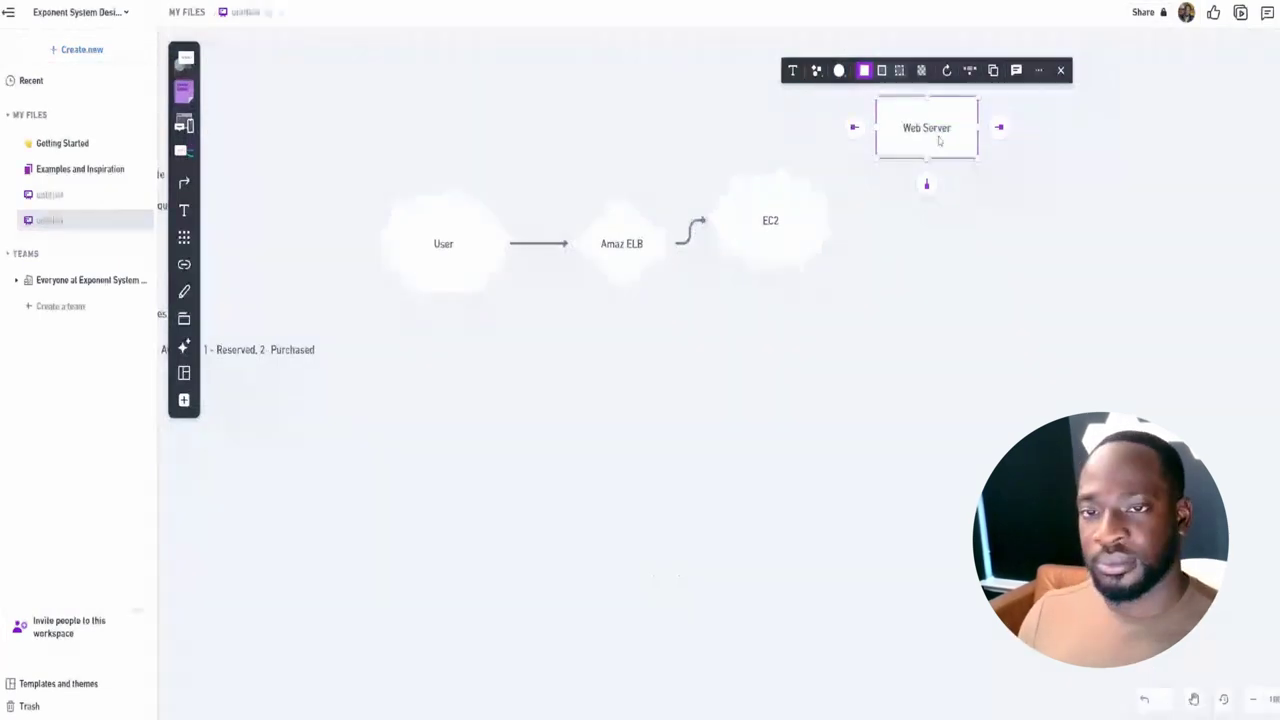
{"action": "left_click_drag", "start_coordinate": [938, 141], "coordinate": [905, 338]}
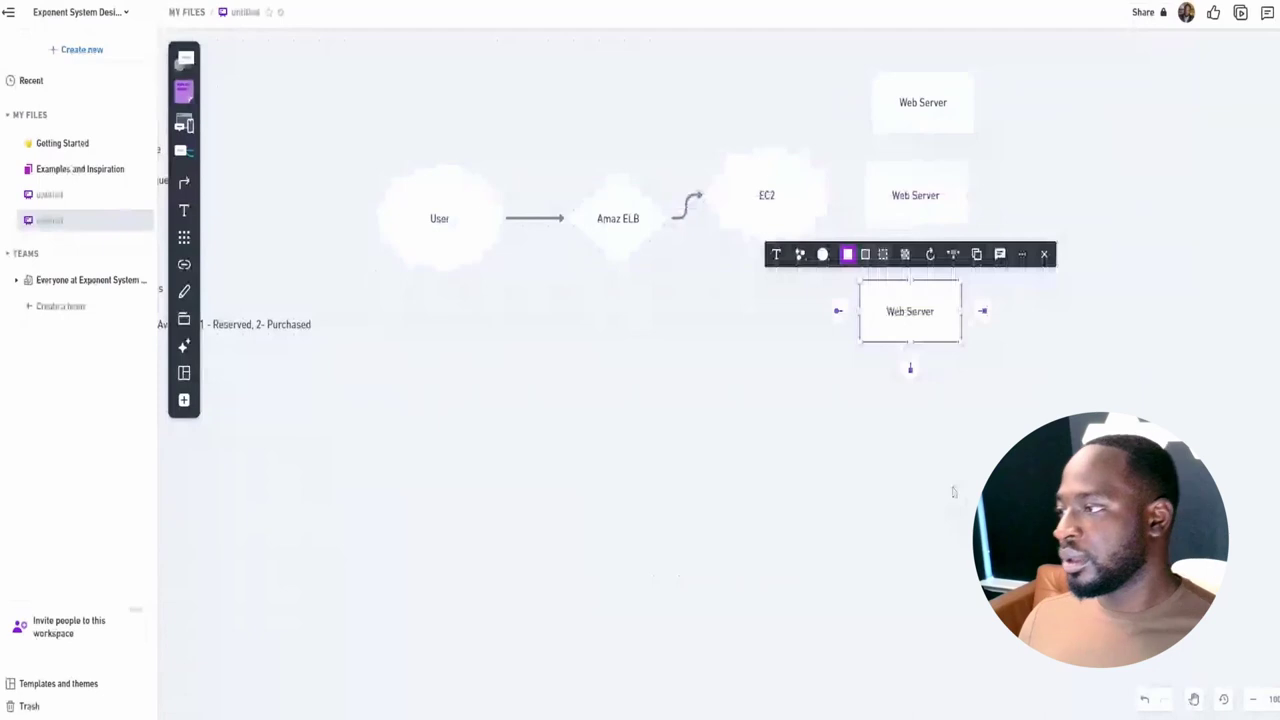
{"action": "left_click", "coordinate": [953, 491]}
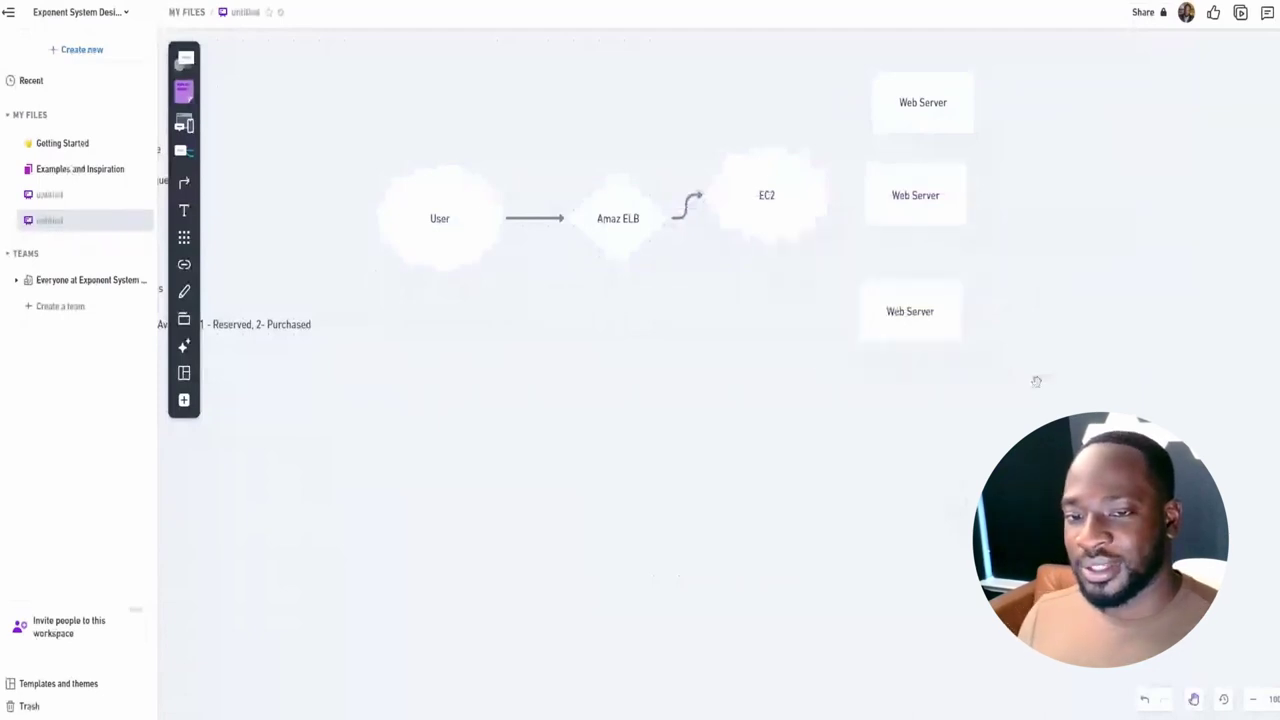
Place a rounded rectangle labelled "Memcached" in the empty area beyond the lowest Web Server box
{"action": "left_click_drag", "start_coordinate": [1046, 331], "coordinate": [627, 369]}
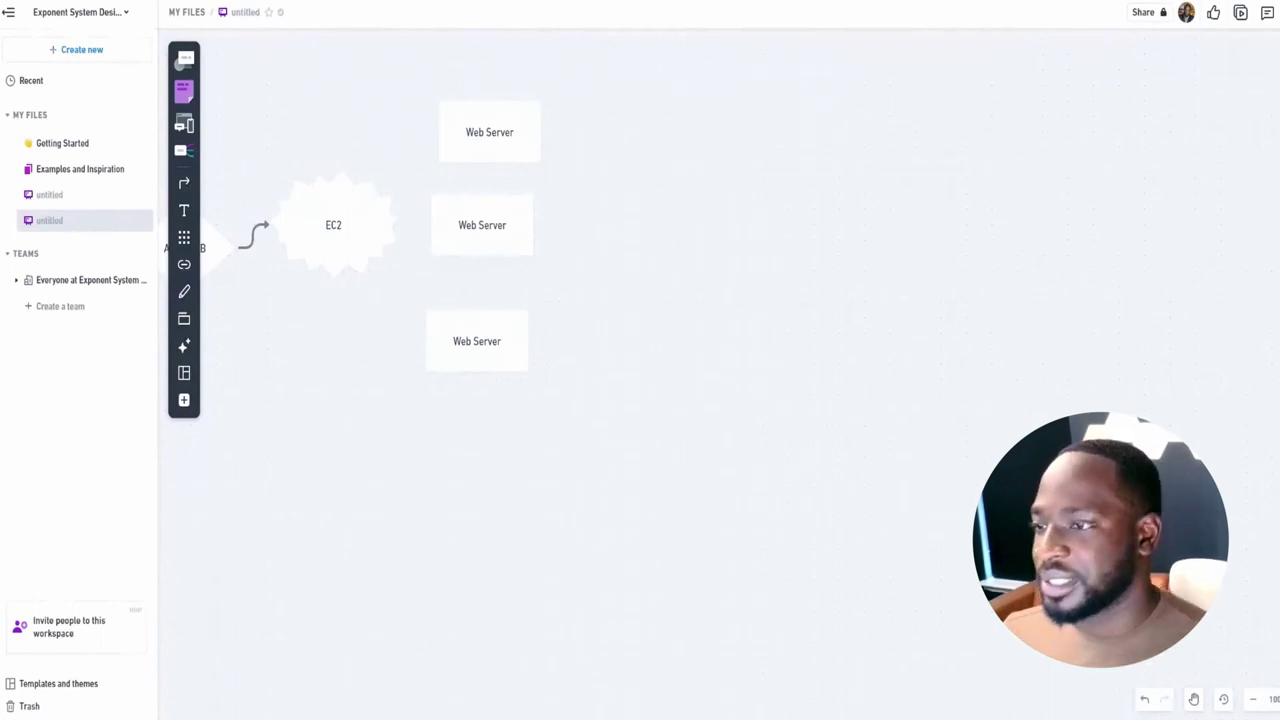
{"action": "left_click", "coordinate": [184, 58]}
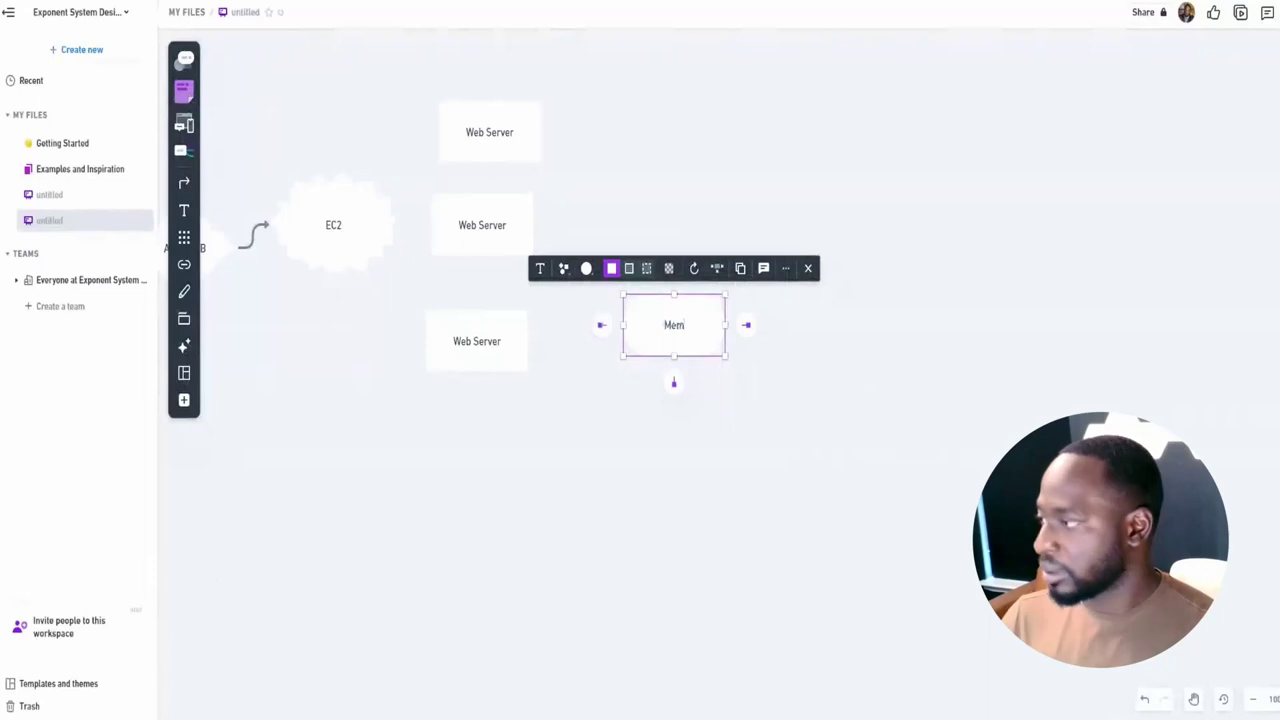
{"action": "type", "text": "o"}
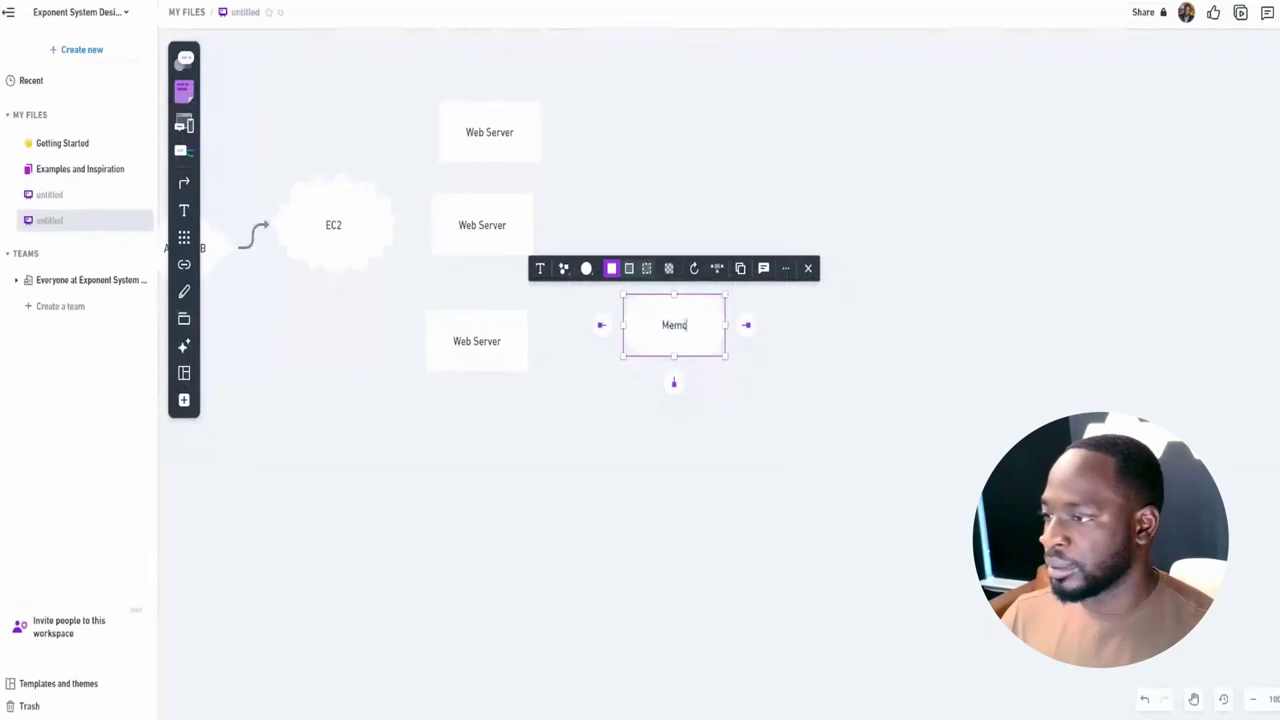
{"action": "key", "text": "BackSpace"}
{"action": "type", "text": "cached"}
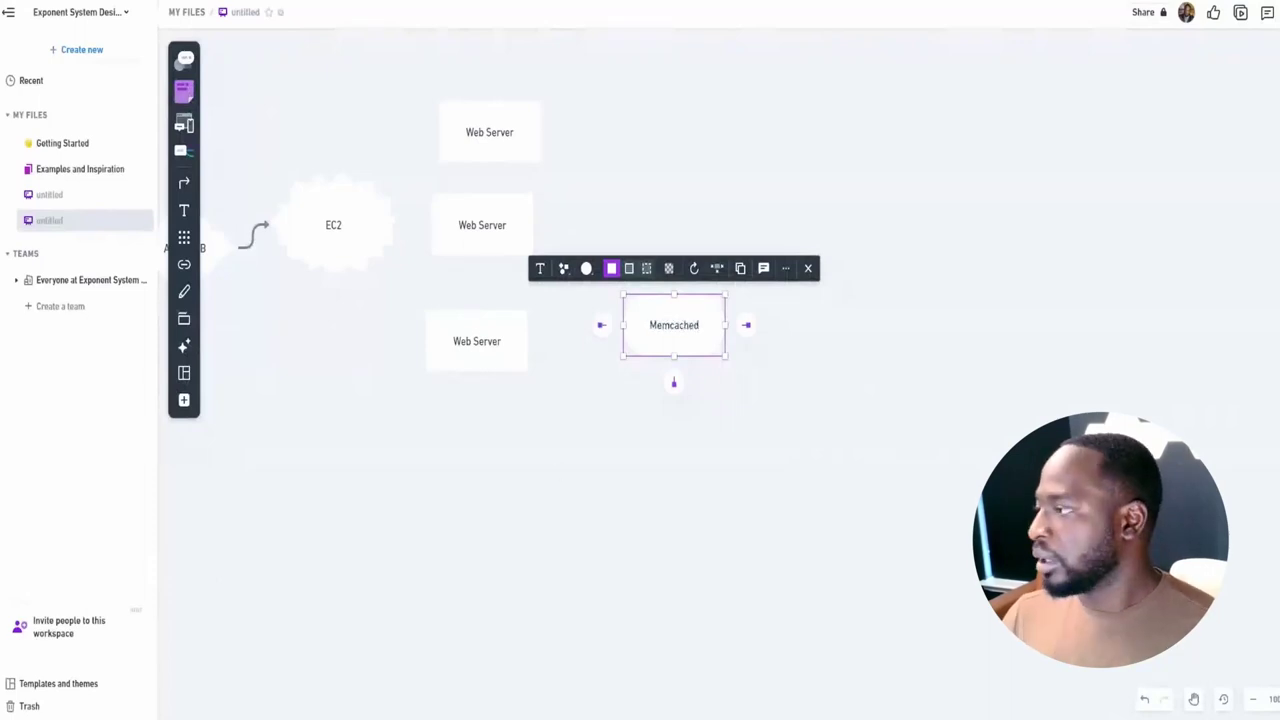
{"action": "left_click", "coordinate": [554, 489]}
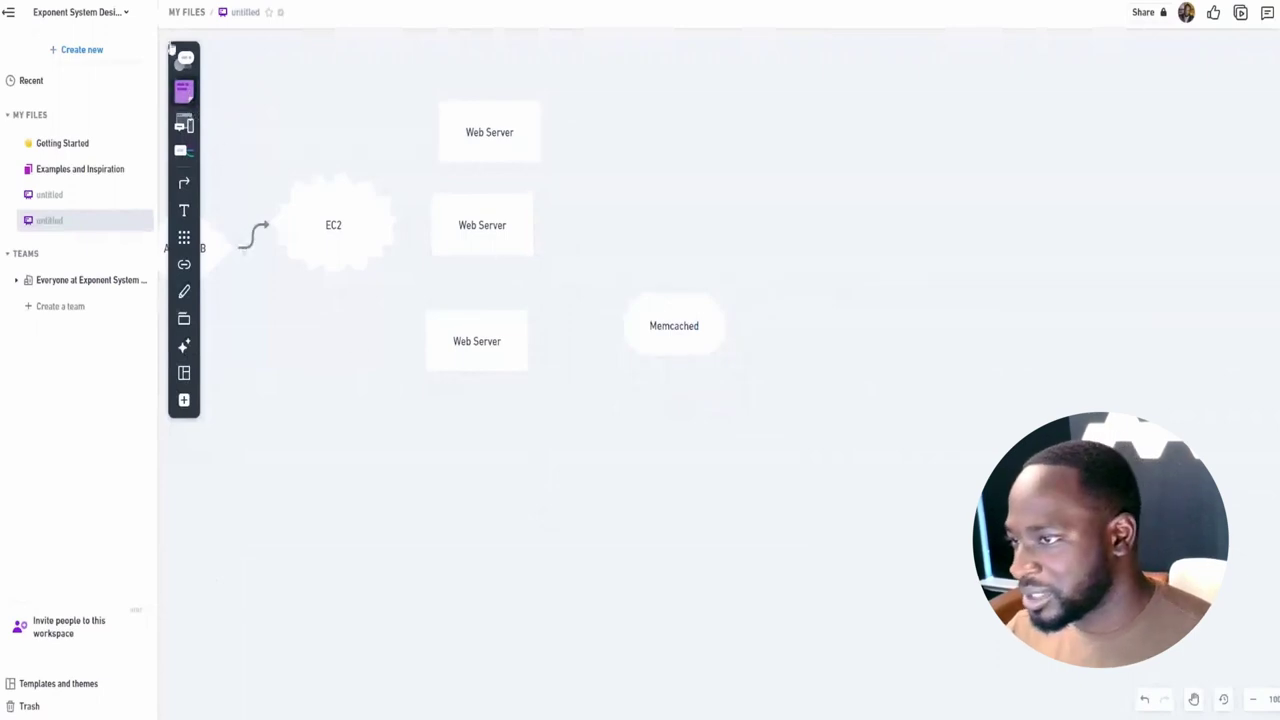
Draw arrows from the lowest and middle Web Server boxes to the Memcached shape
{"action": "left_click", "coordinate": [527, 343]}
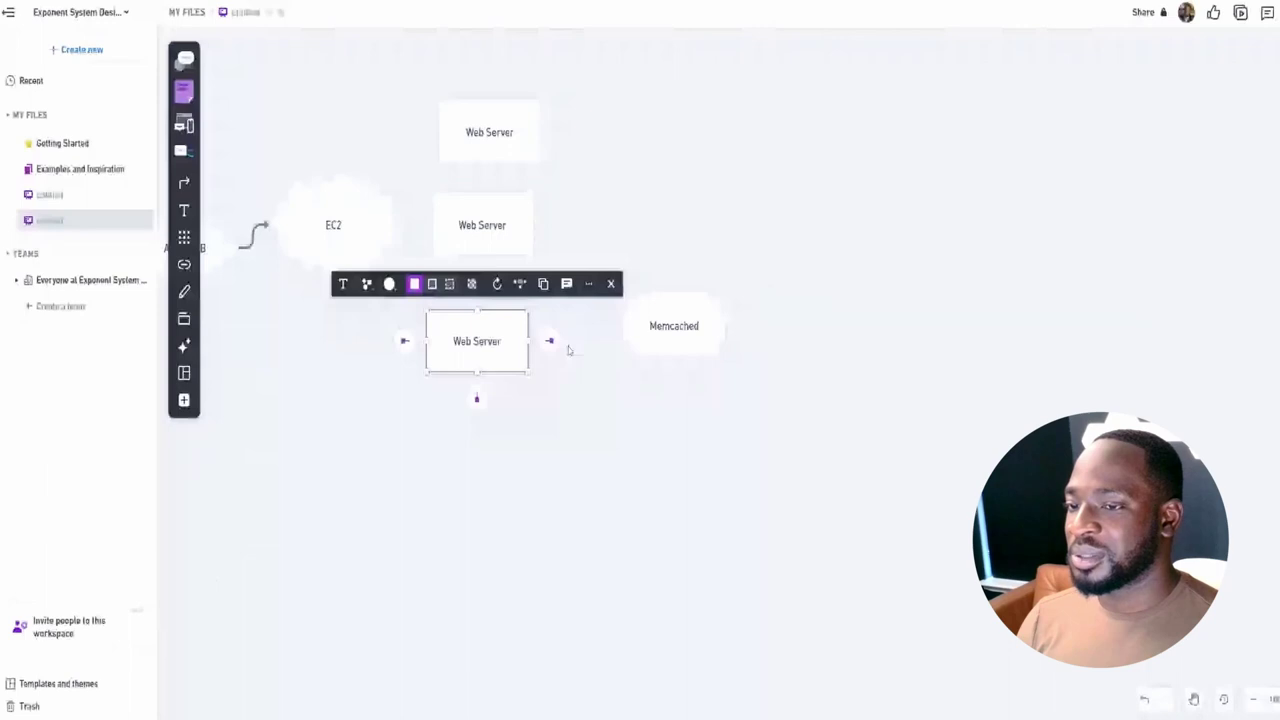
{"action": "left_click_drag", "start_coordinate": [550, 341], "coordinate": [645, 328]}
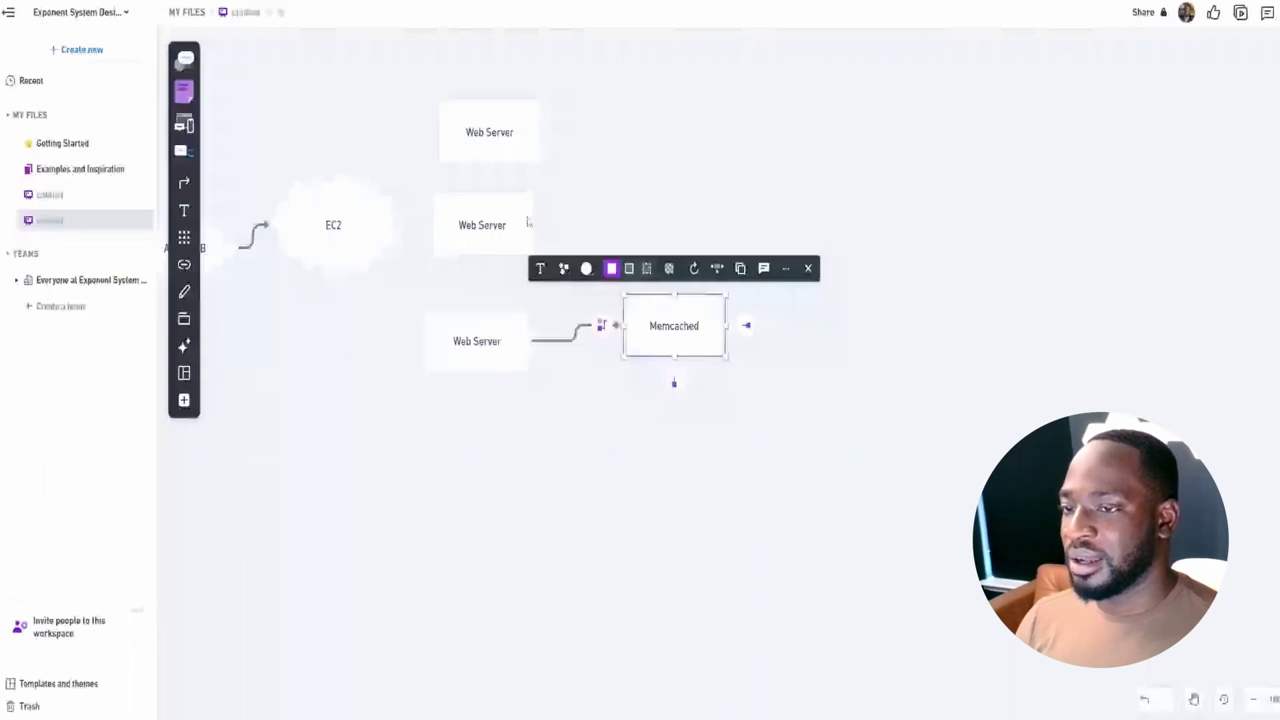
{"action": "left_click", "coordinate": [530, 225]}
{"action": "left_click_drag", "start_coordinate": [550, 226], "coordinate": [633, 300]}
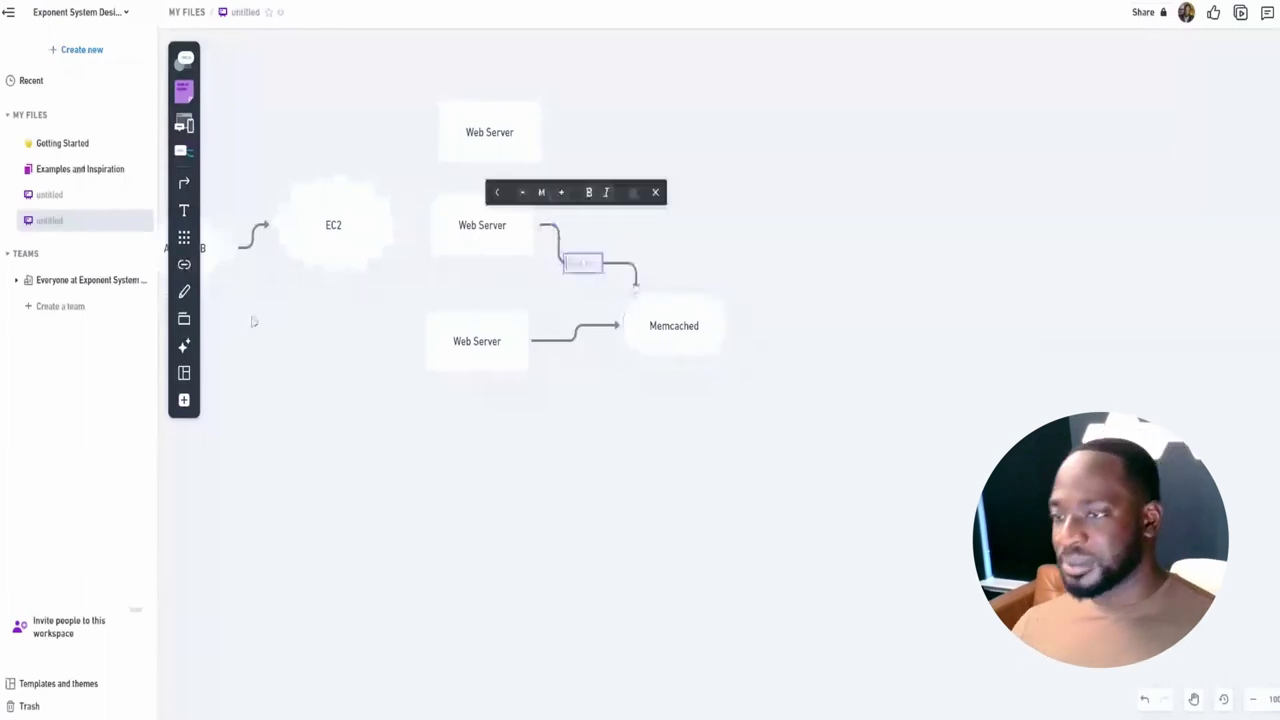
{"action": "scroll", "coordinate": [254, 321], "scroll_direction": "right", "scroll_amount": 2}
{"action": "scroll", "coordinate": [251, 318], "scroll_direction": "left", "scroll_amount": 4}
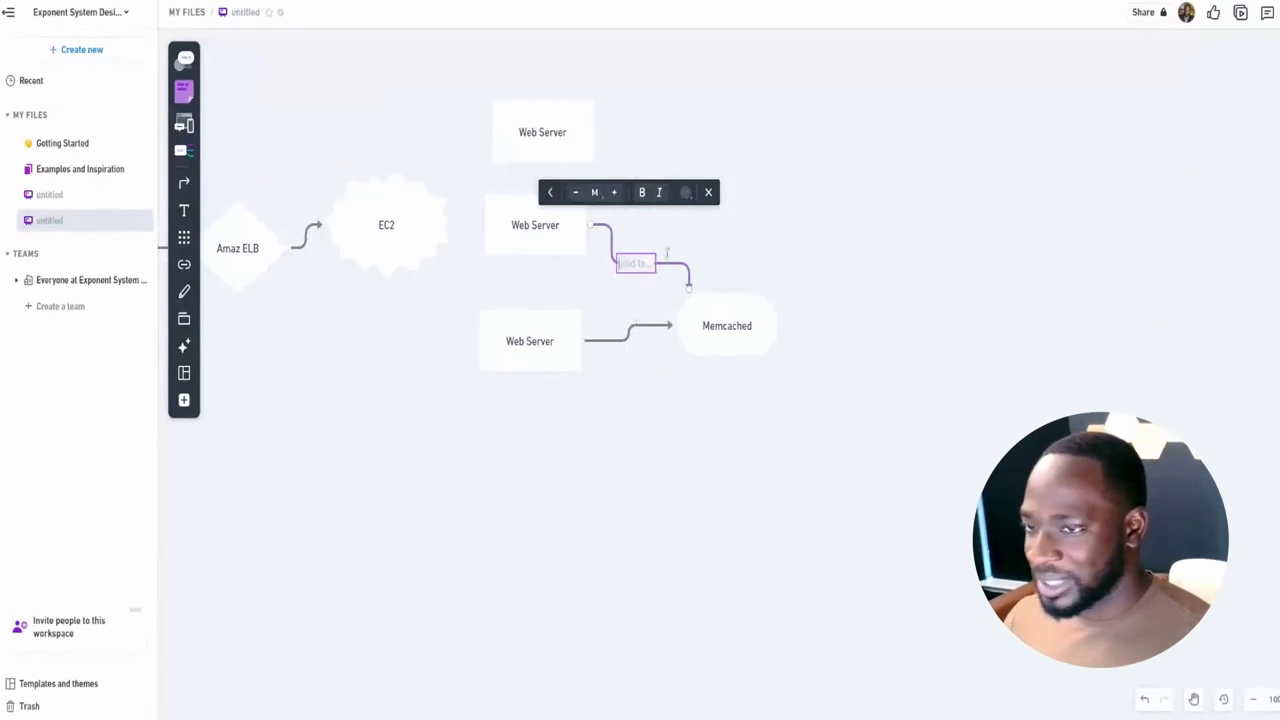
Draw an arrow from the uppermost Web Server box to the upper edge of the Memcached shape
{"action": "left_click", "coordinate": [580, 116]}
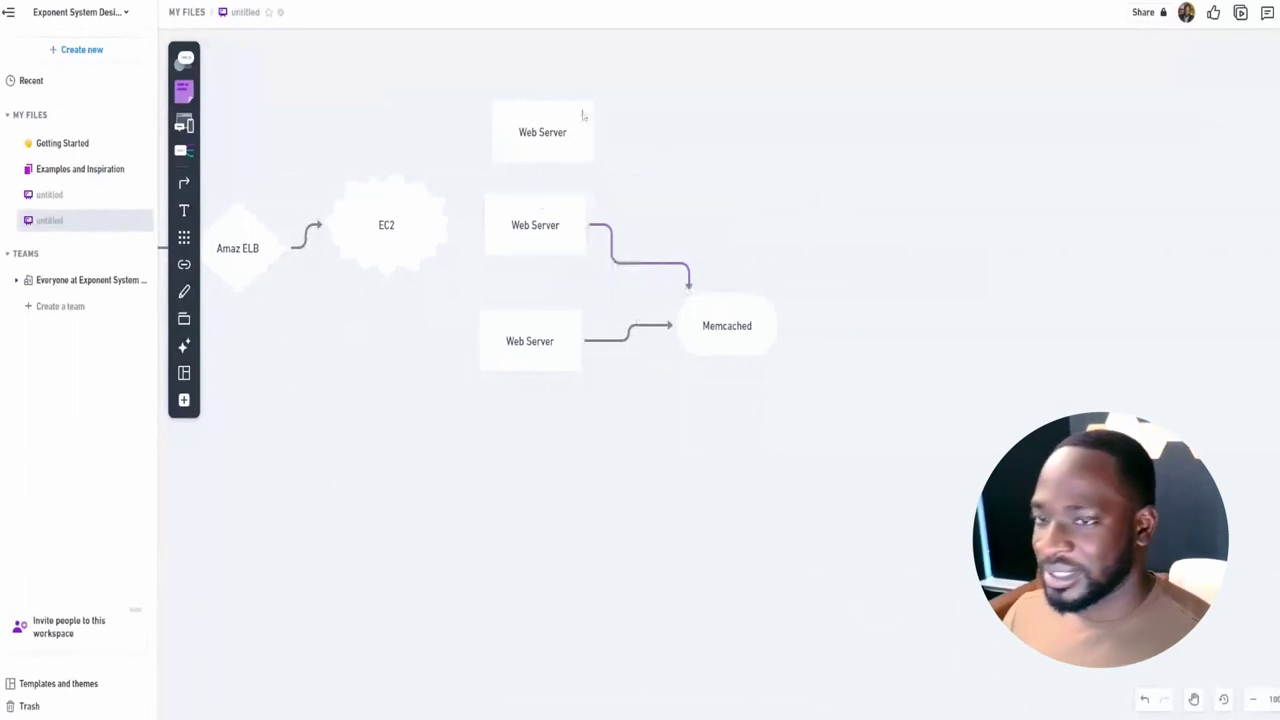
{"action": "left_click", "coordinate": [185, 72]}
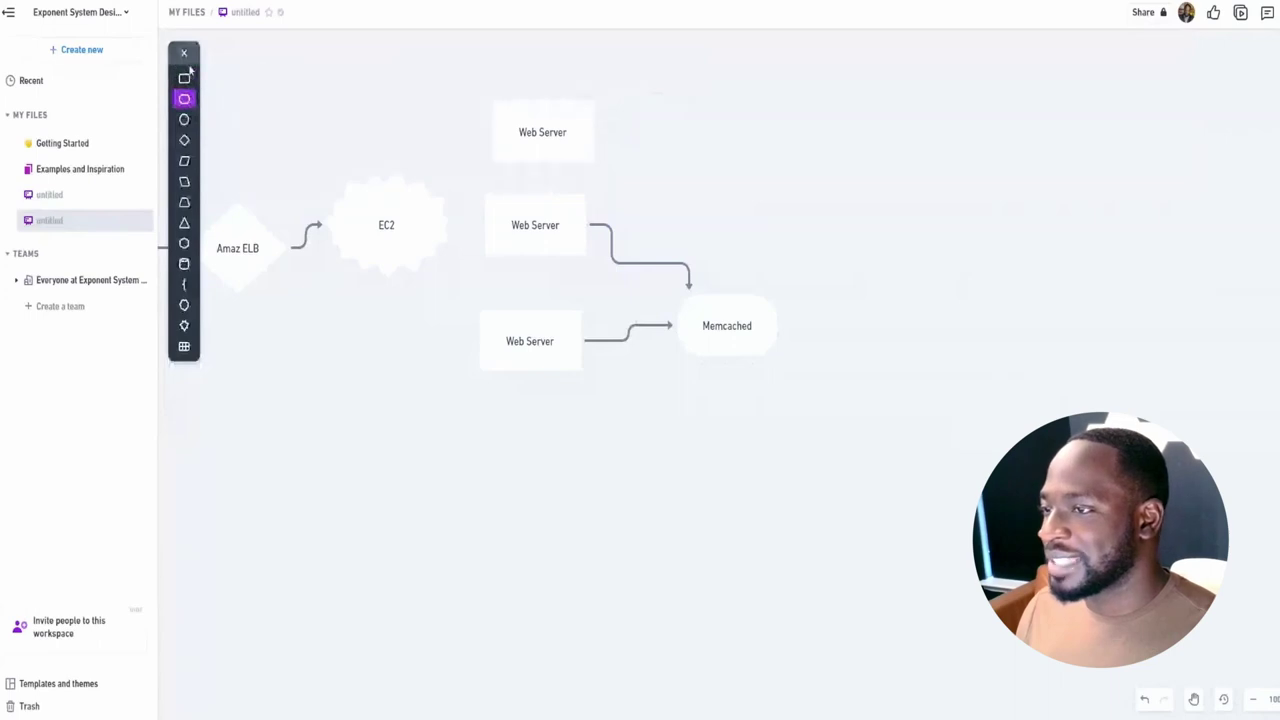
{"action": "left_click", "coordinate": [578, 137]}
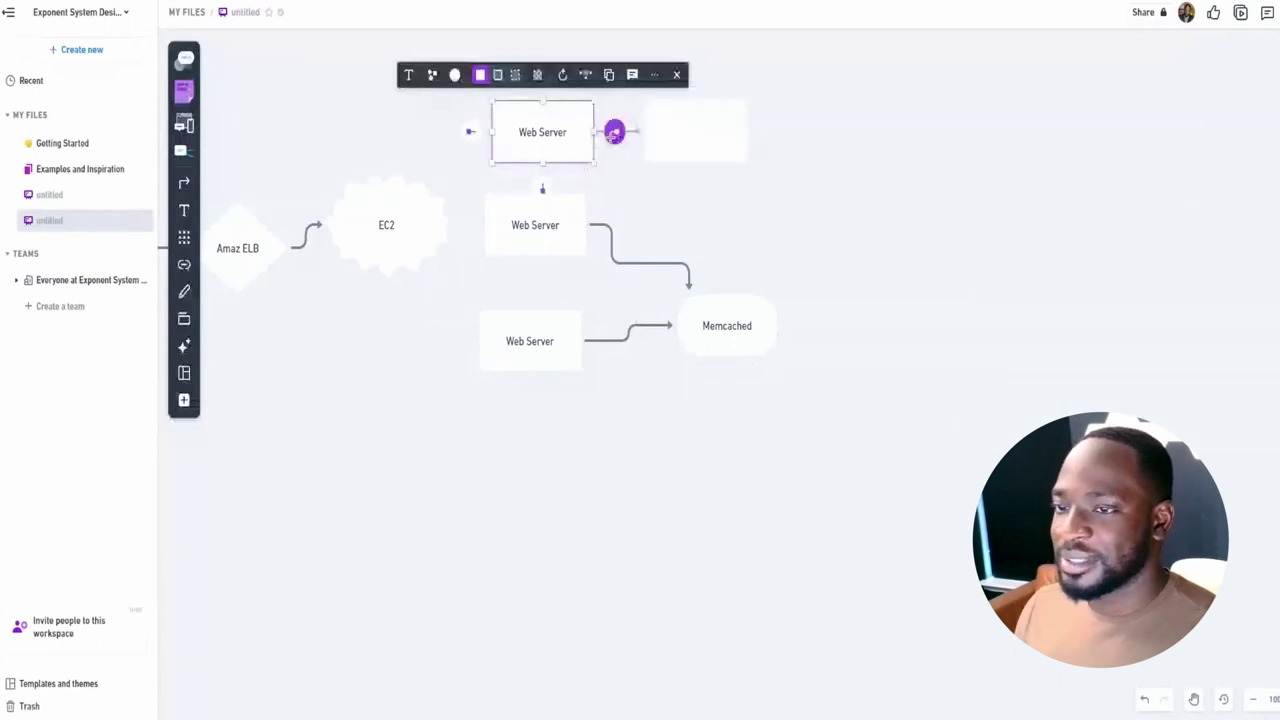
{"action": "left_click", "coordinate": [614, 133]}
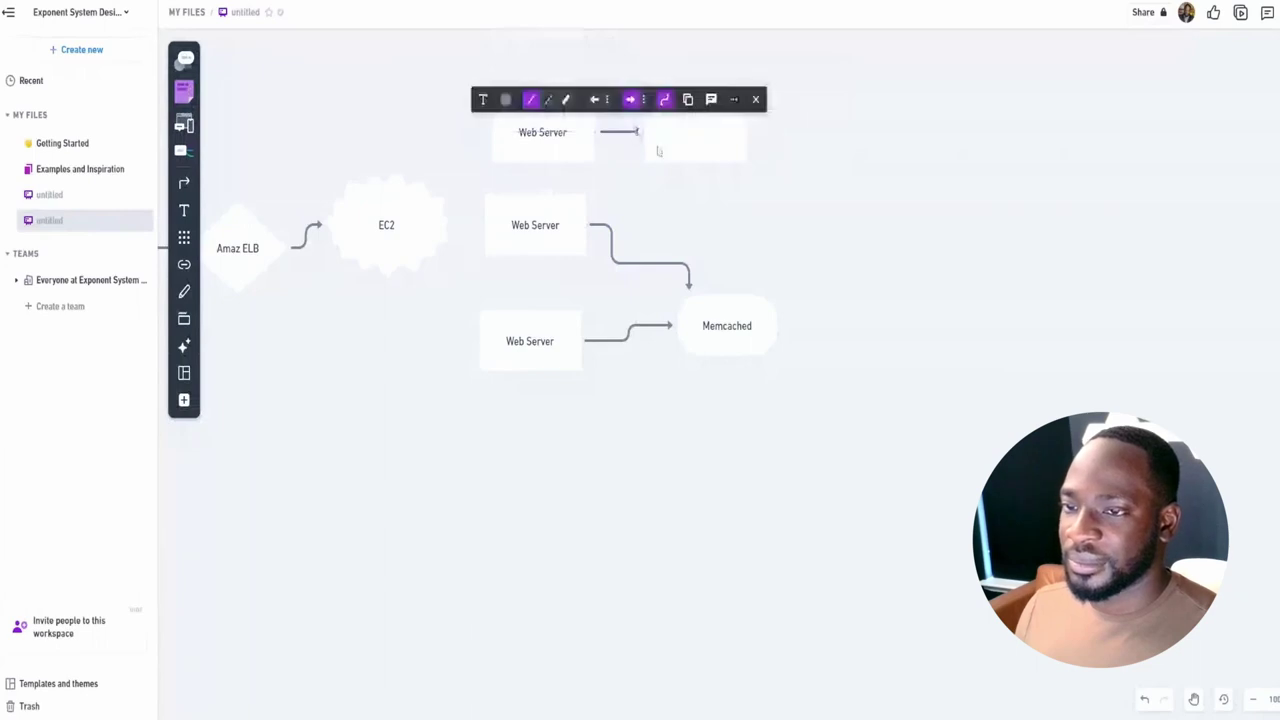
{"action": "key", "text": "Delete"}
{"action": "left_click", "coordinate": [596, 138]}
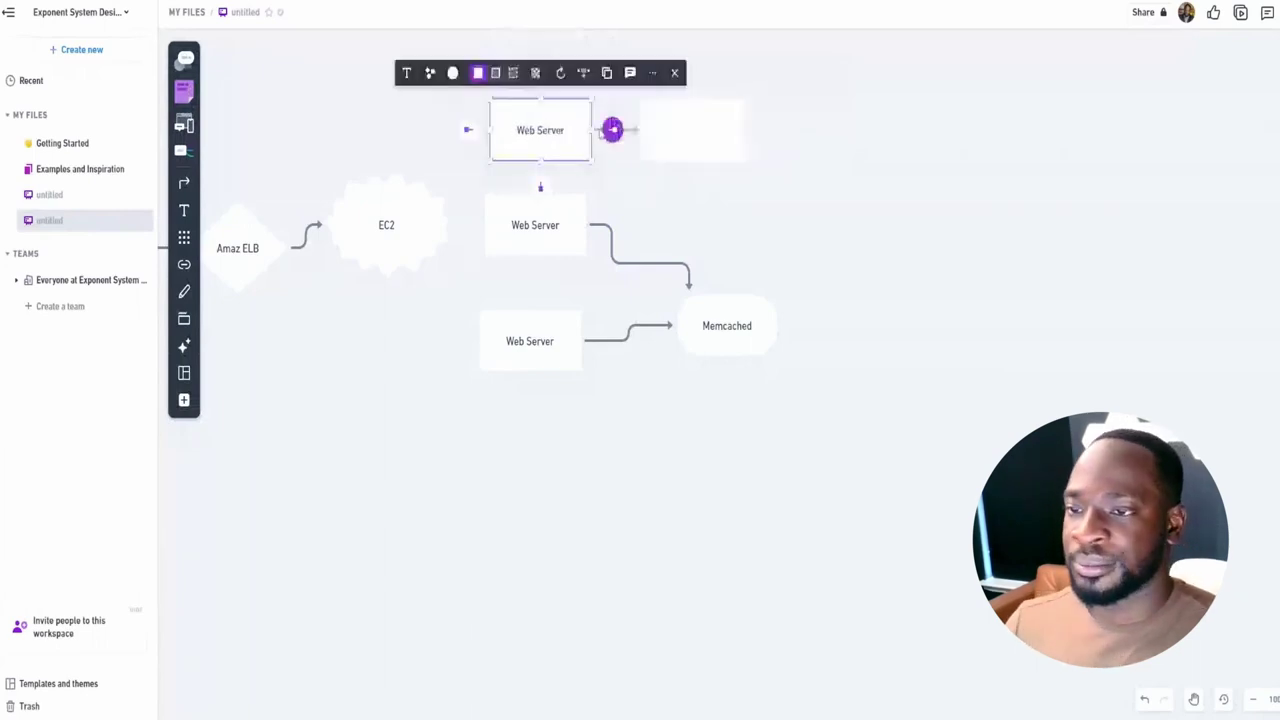
{"action": "left_click_drag", "start_coordinate": [609, 129], "coordinate": [734, 305]}
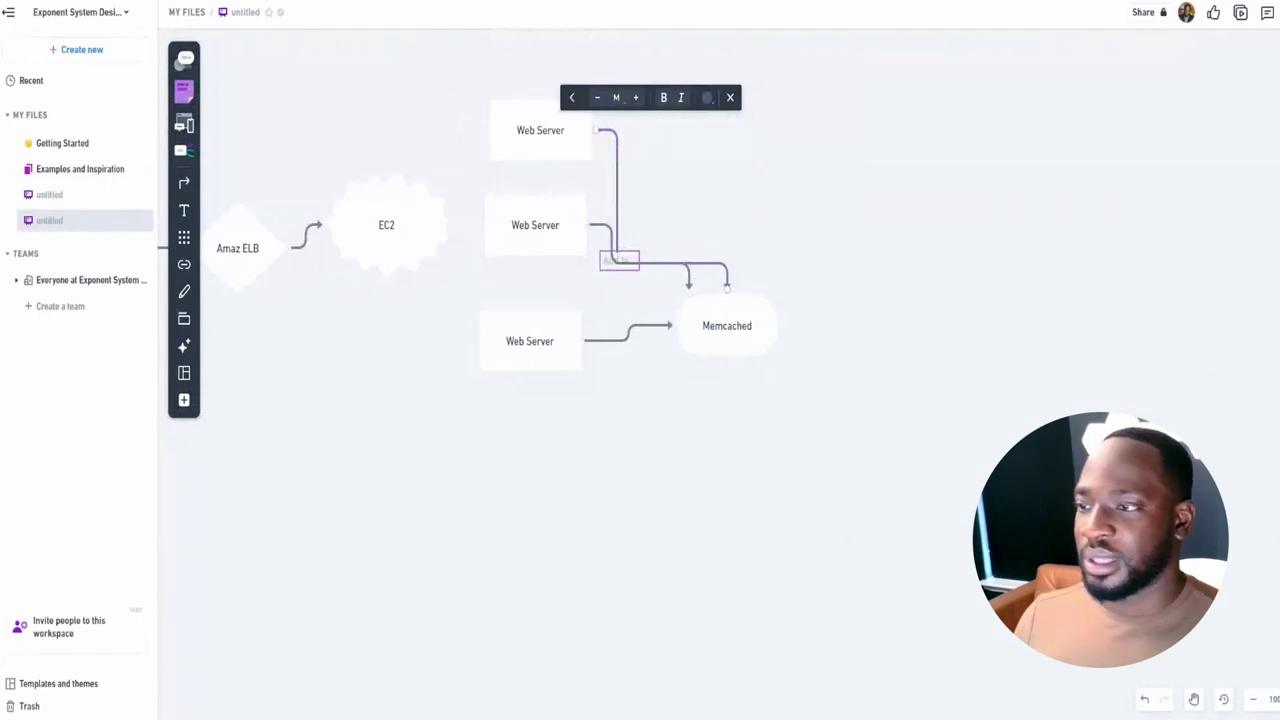
Place a cylinder shape labelled "PostGresSQL (write)" above and beyond the Memcached shape
{"action": "left_click", "coordinate": [184, 60]}
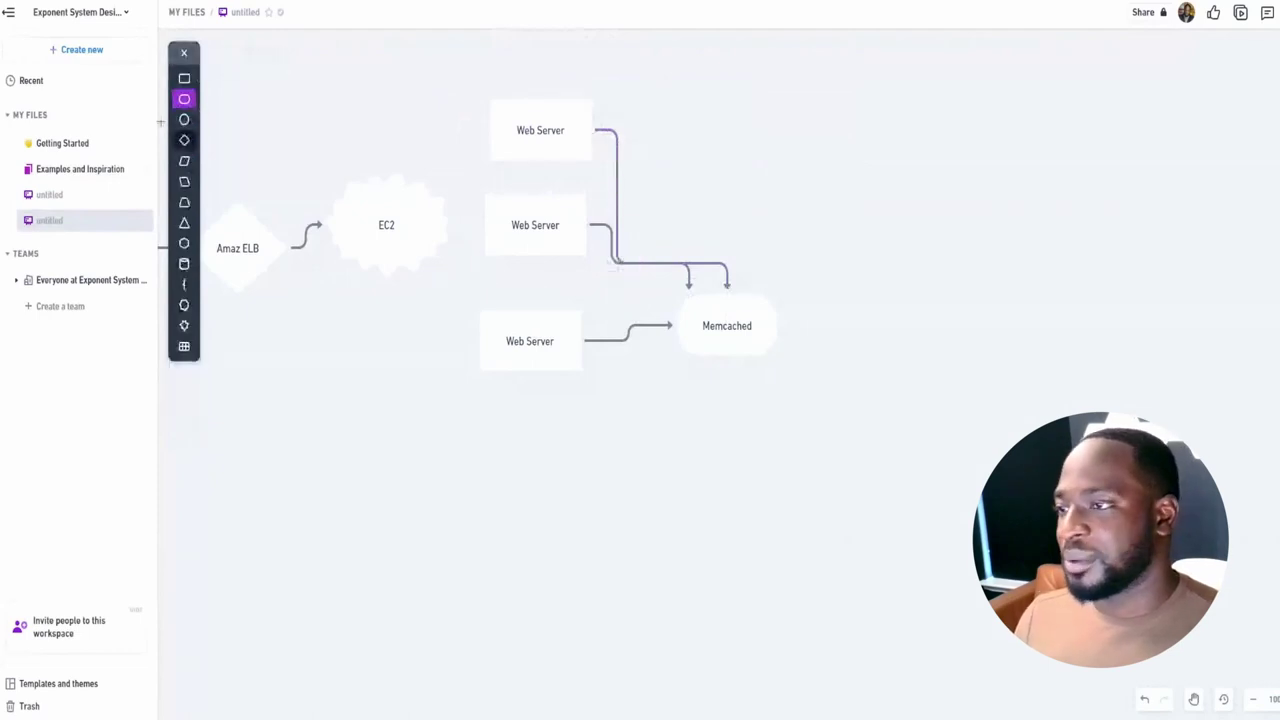
{"action": "left_click", "coordinate": [184, 263]}
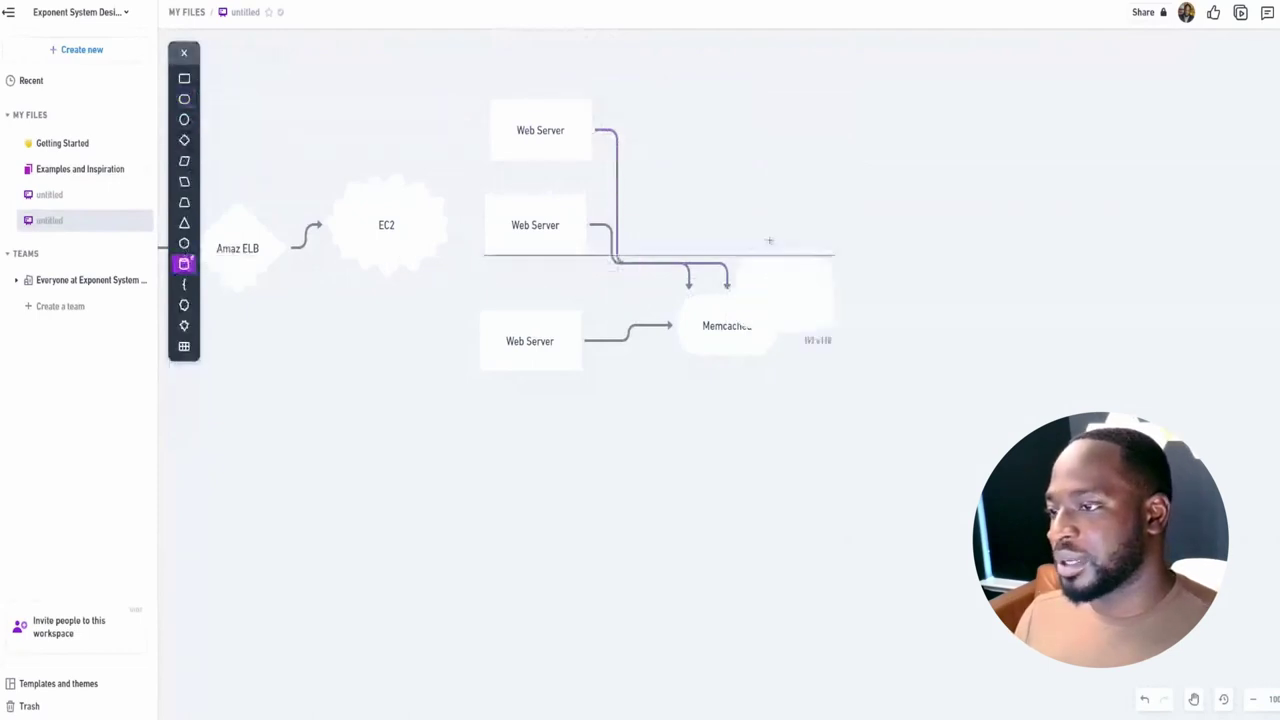
{"action": "left_click", "coordinate": [843, 116]}
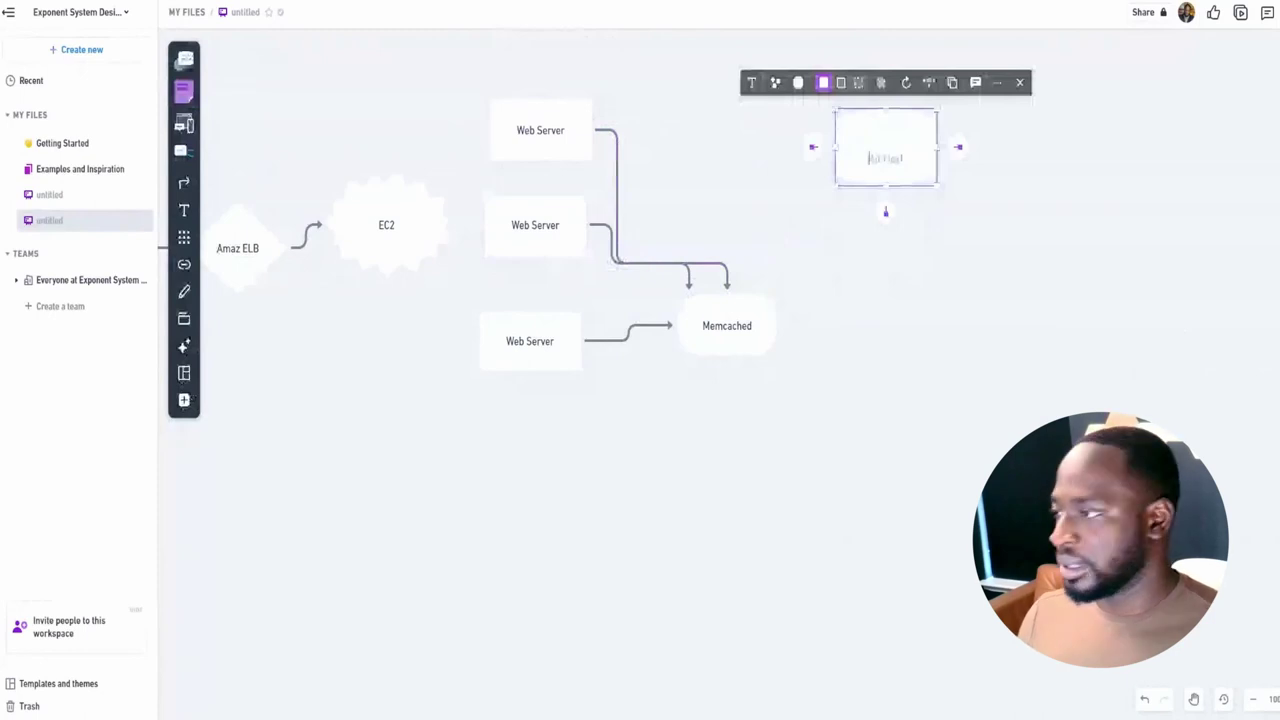
{"action": "type", "text": "PostGres"}
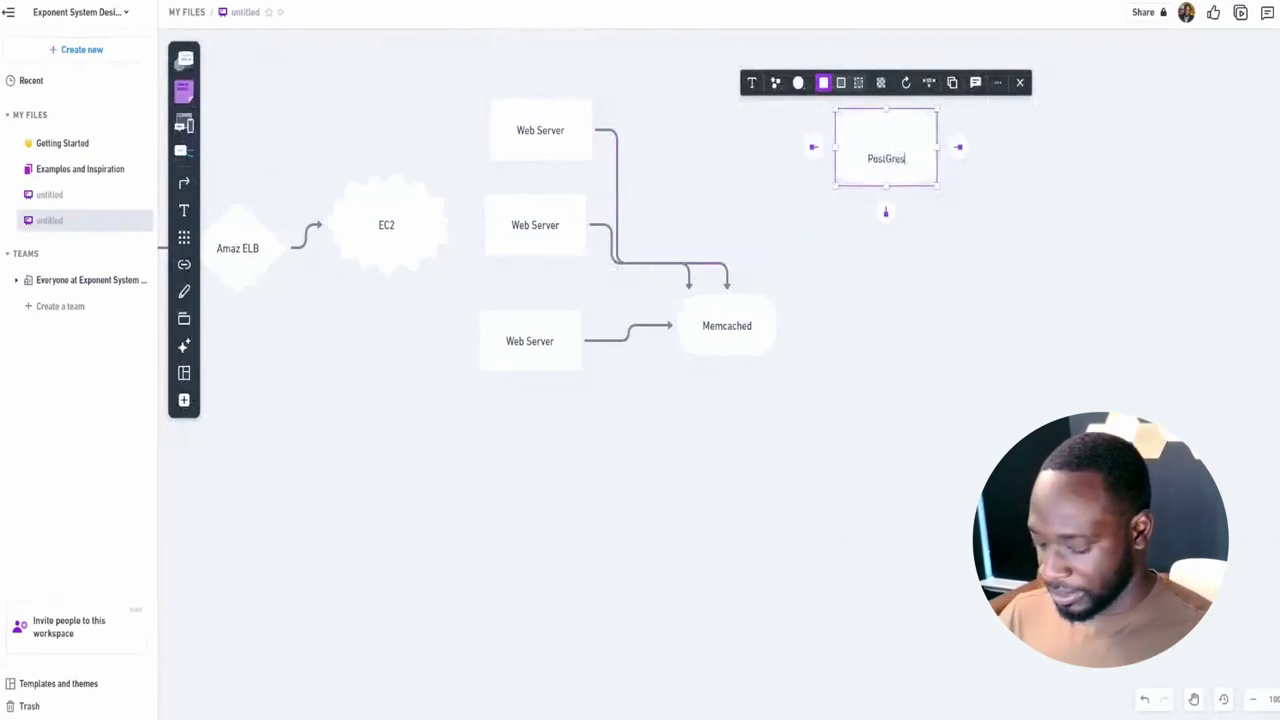
{"action": "type", "text": "SQL"}
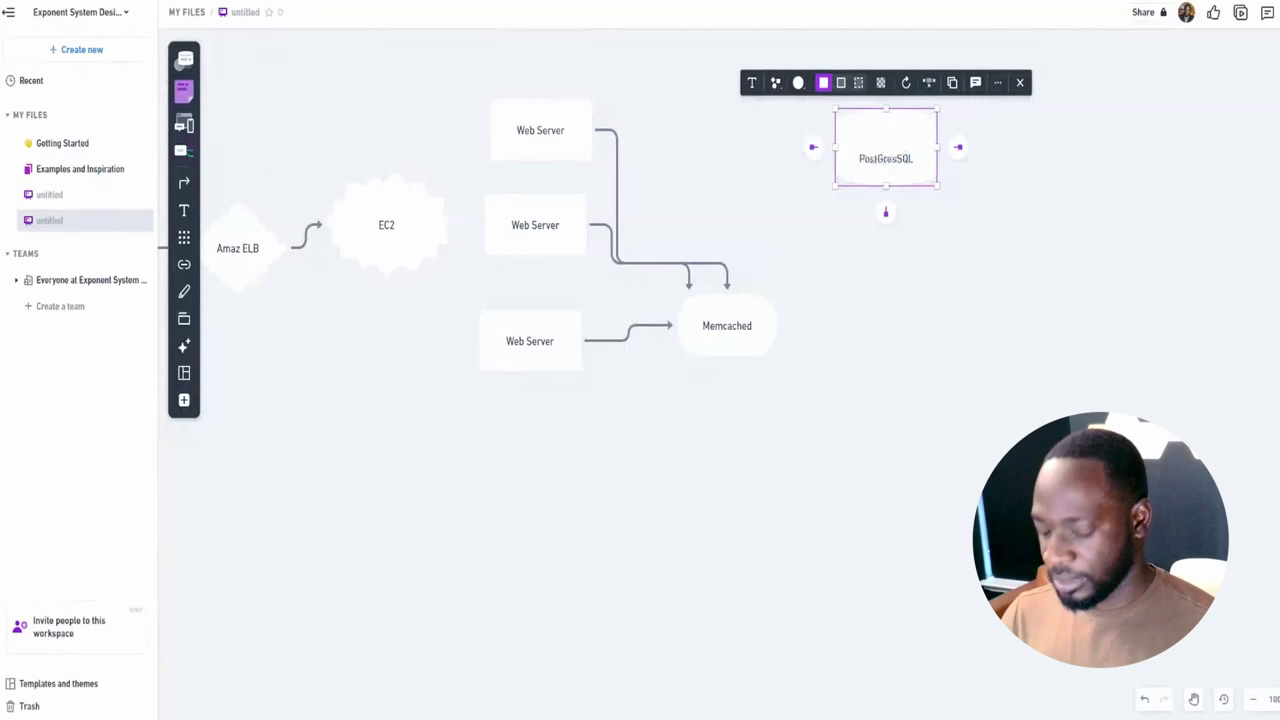
{"action": "type", "text": " (write)"}
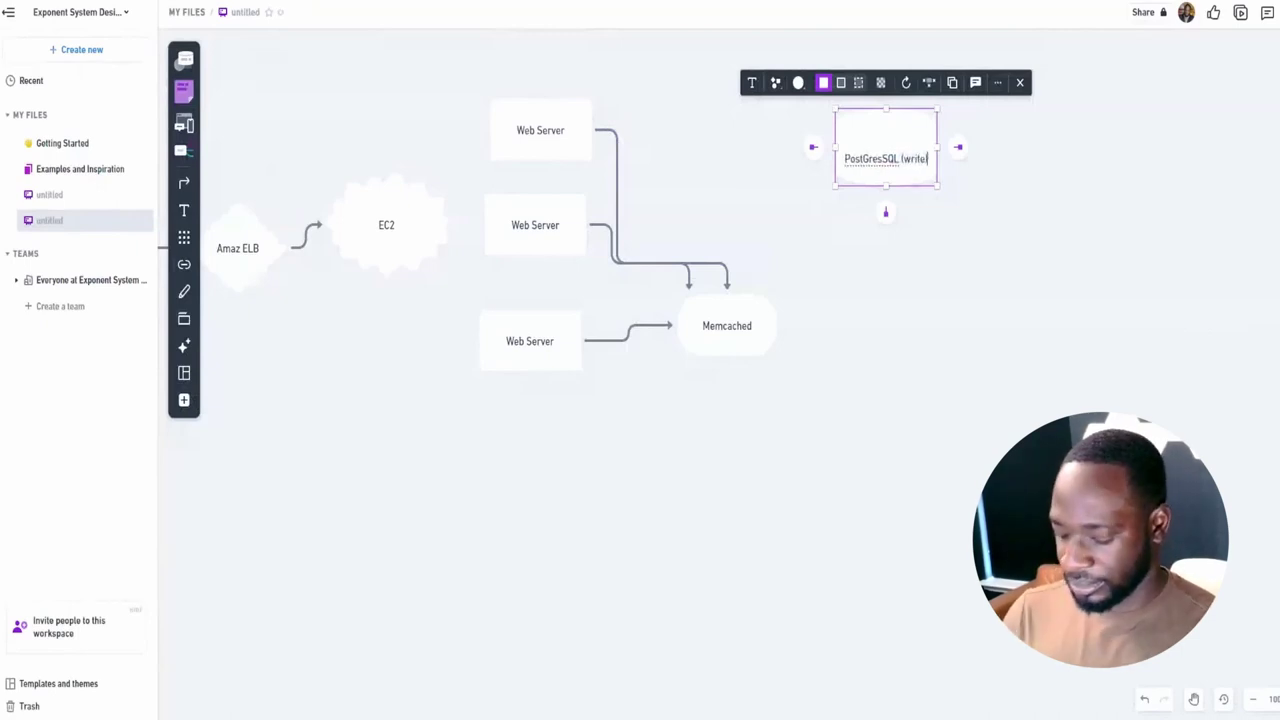
{"action": "left_click", "coordinate": [917, 253]}
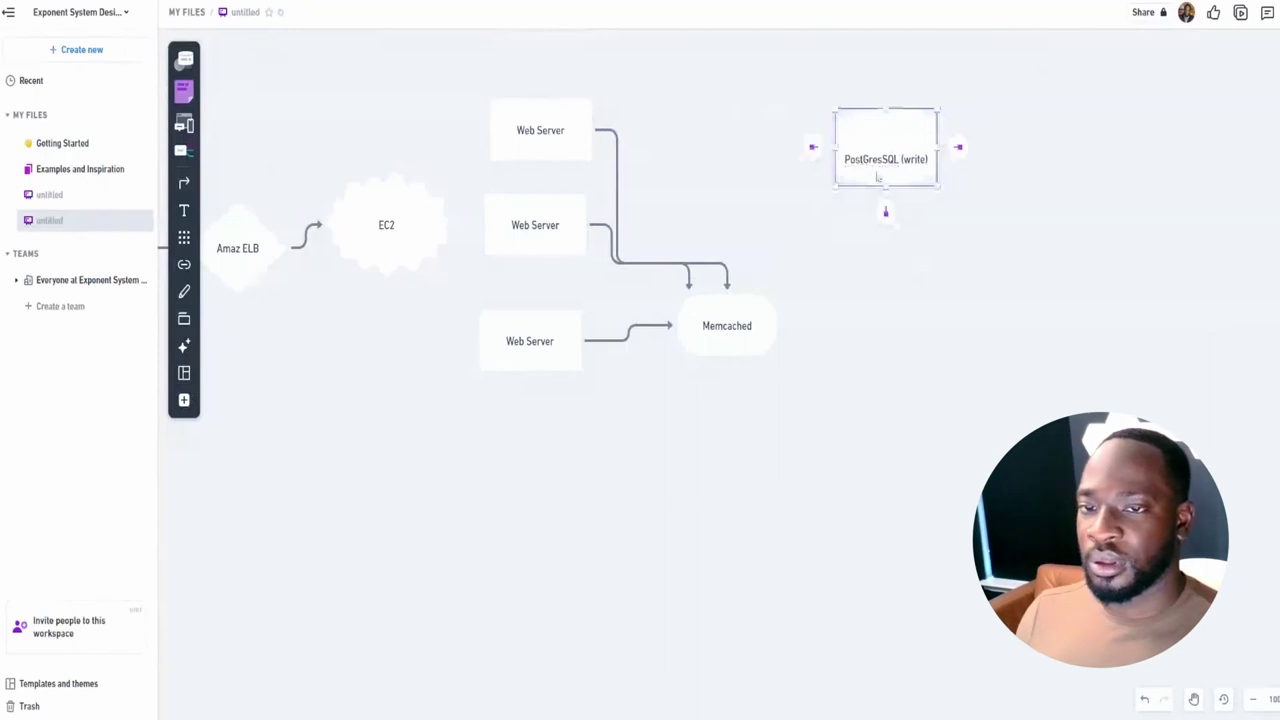
{"action": "left_click", "coordinate": [884, 166]}
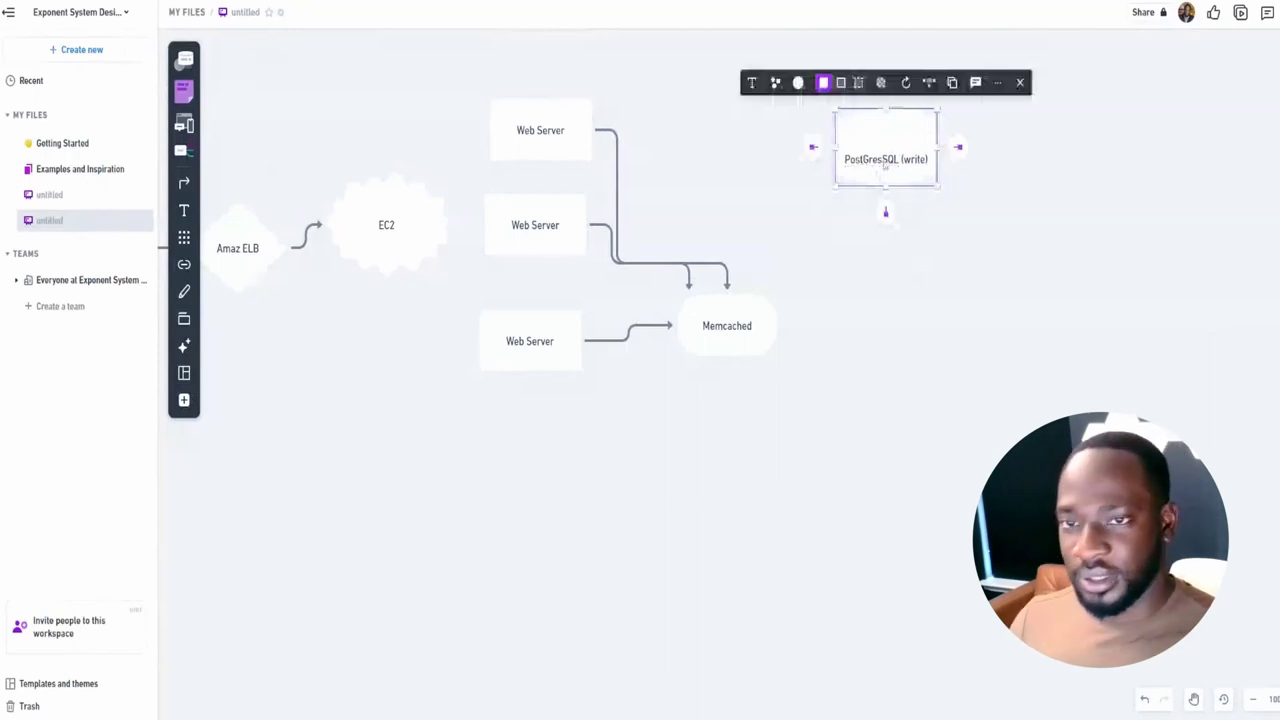